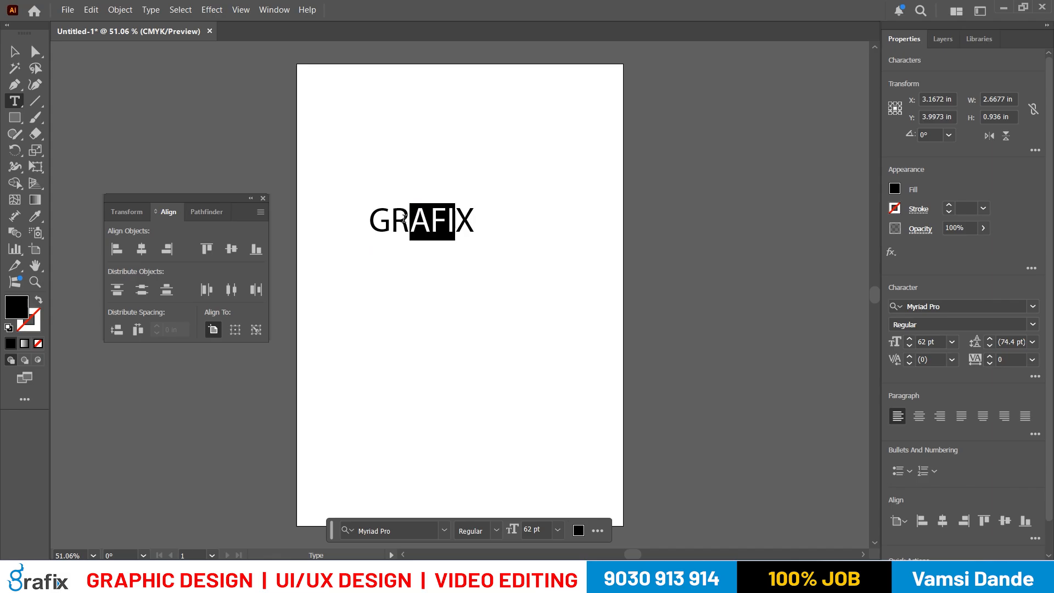
# - Select the whole word GRAFIX and increase its font size to 78 pt
pyautogui.click(482, 218)
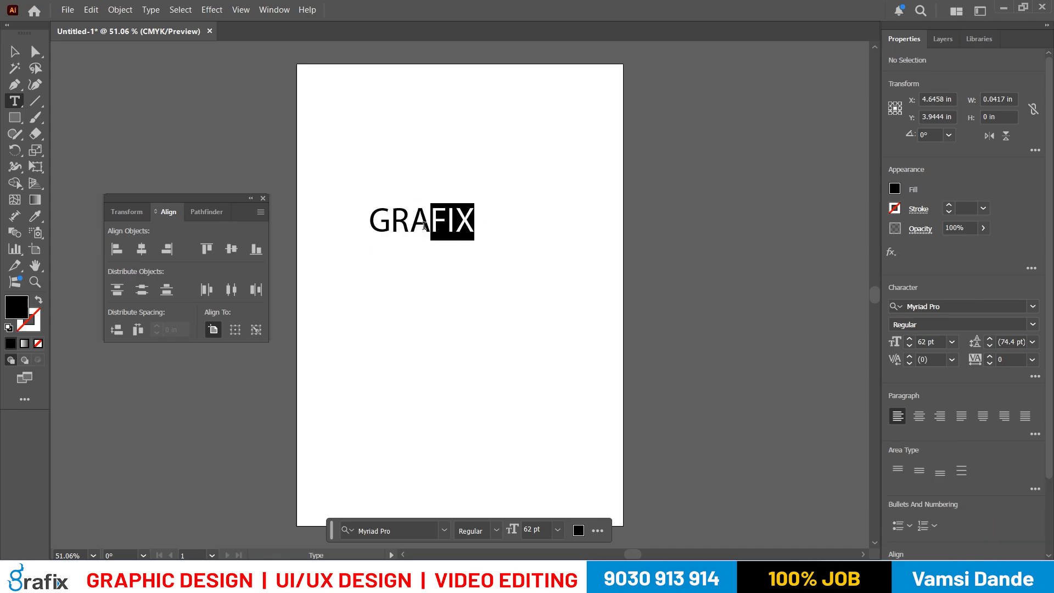
pyautogui.hotkey('ctrl', 'shift', '.')
pyautogui.hotkey('ctrl', 'shift', '.')
pyautogui.hotkey('ctrl', 'shift', '.')
pyautogui.hotkey('ctrl', 'shift', '.')
pyautogui.hotkey('ctrl', 'shift', '.')
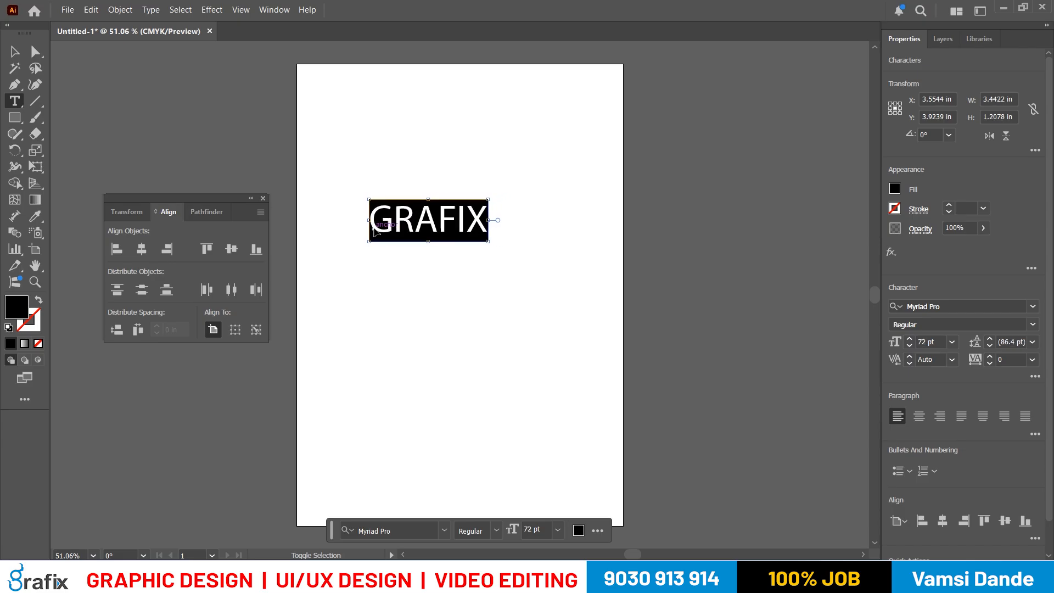
pyautogui.hotkey('ctrl', 'shift', '.')
pyautogui.hotkey('ctrl', 'shift', '.')
pyautogui.hotkey('ctrl', 'shift', '.')
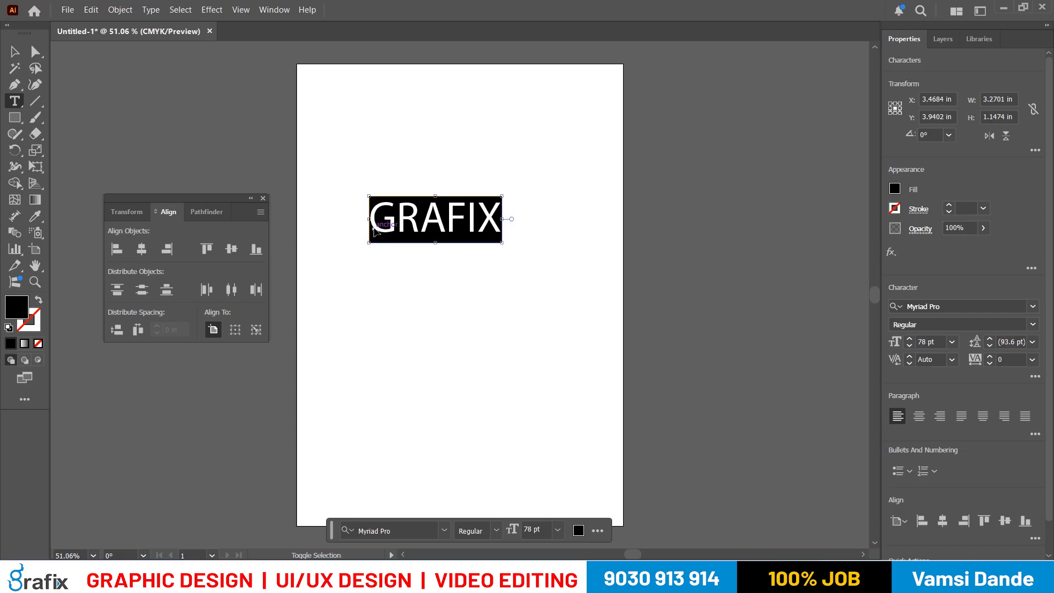
# - Try the Poppins ExtraLight font on the GRAFIX text and step through the fonts following it in the list
pyautogui.click(953, 307)
pyautogui.write('popp')
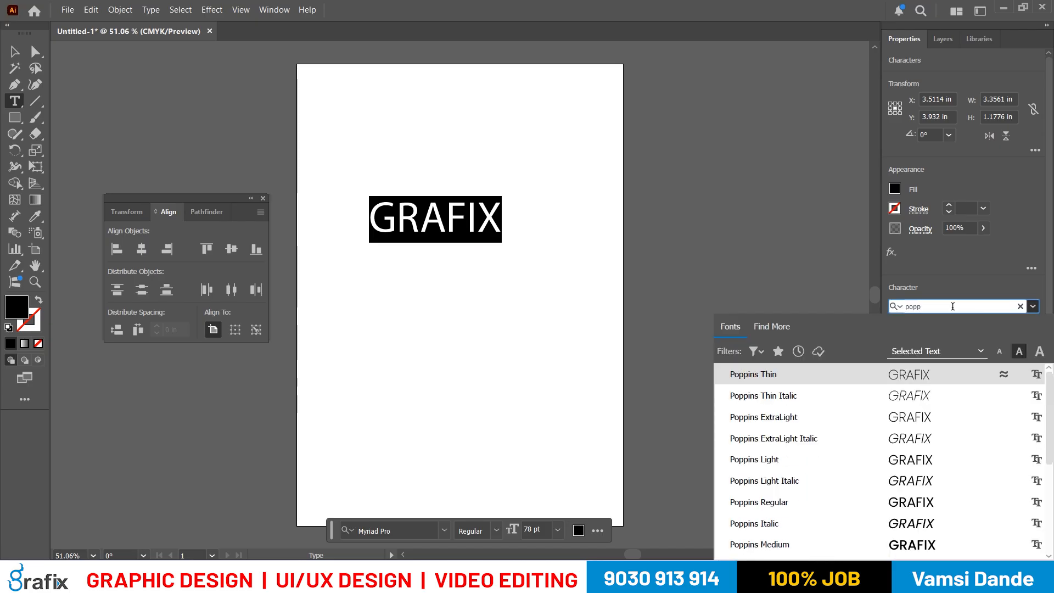
pyautogui.click(872, 418)
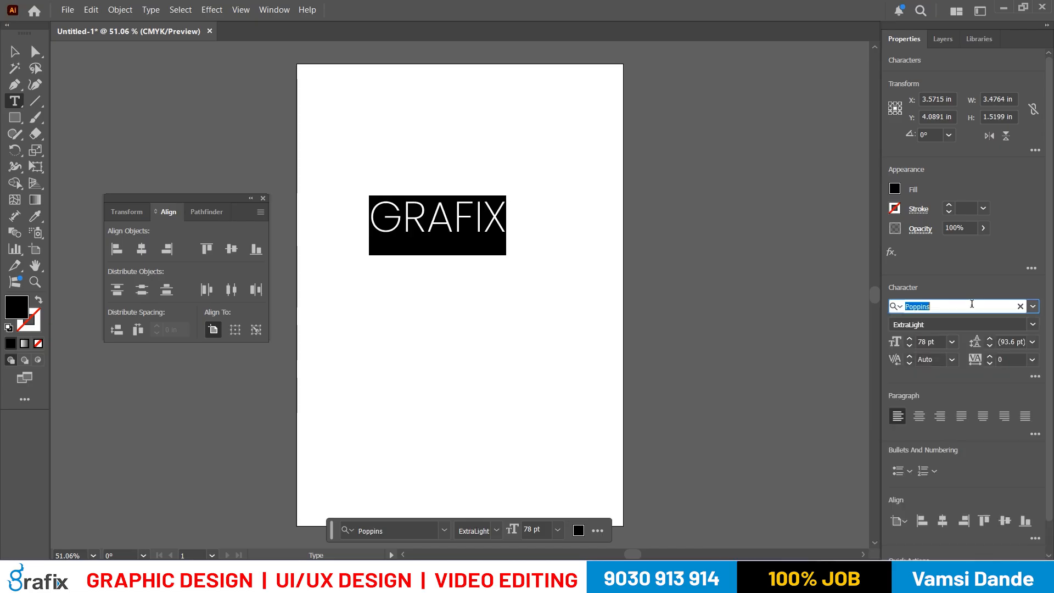
pyautogui.press('Down')
pyautogui.press('Down')
pyautogui.press('Down')
pyautogui.press('Down')
pyautogui.press('Down')
pyautogui.press('Down')
pyautogui.press('Down')
pyautogui.press('Down')
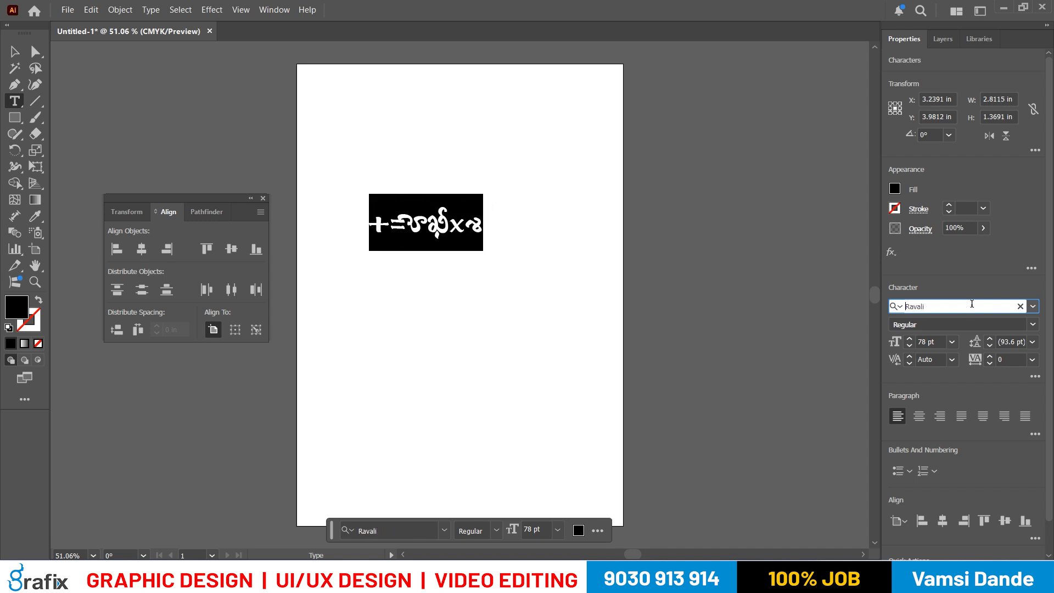
# - Search the fonts for "col" and apply Colus Regular to the GRAFIX text
pyautogui.write('col')
pyautogui.press('Delete')
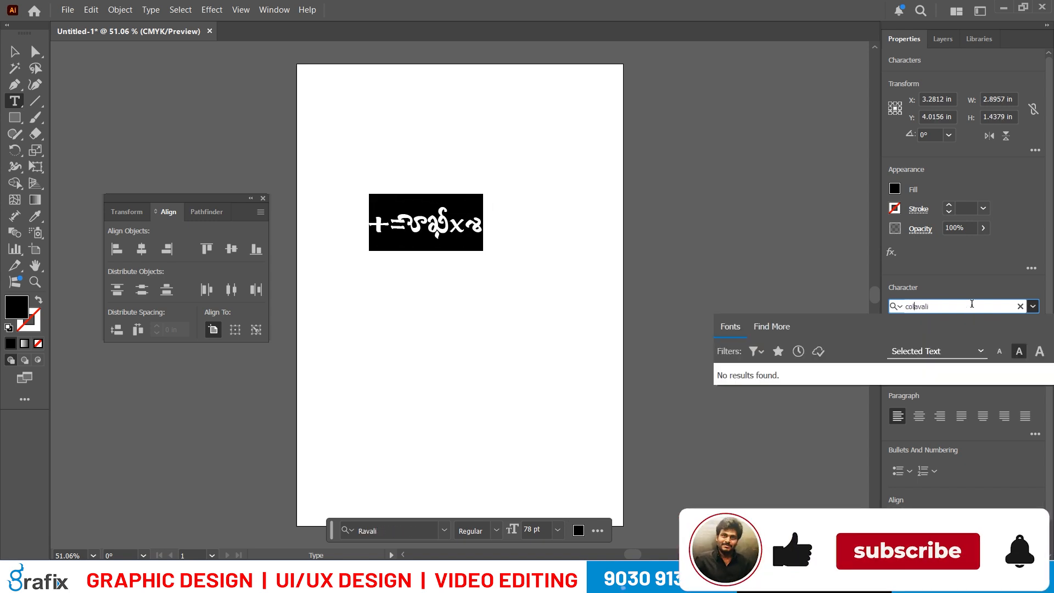
pyautogui.press('Delete')
pyautogui.press('Delete')
pyautogui.press('Delete')
pyautogui.press('Delete')
pyautogui.press('Delete')
pyautogui.press('Down')
pyautogui.press('Down')
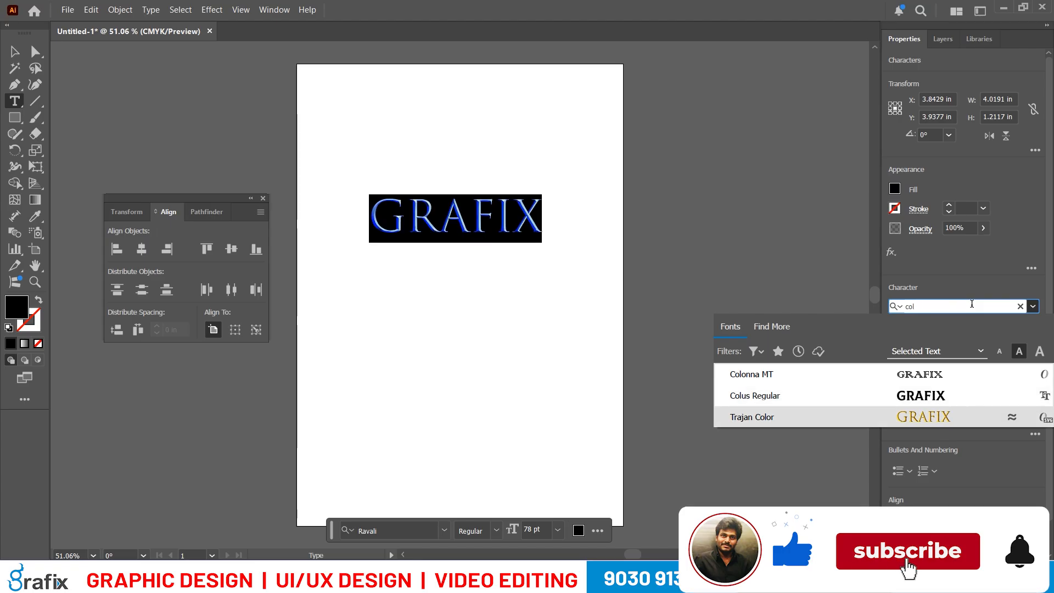
pyautogui.press('Up')
pyautogui.press('Return')
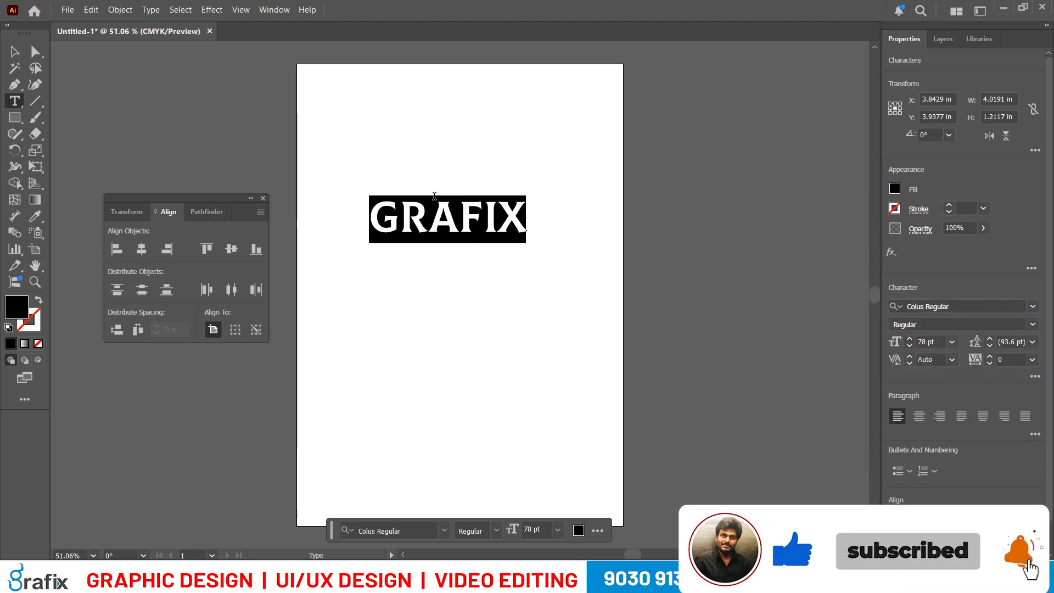
# - Finish text editing and enlarge the GRAFIX text object to 106 pt
pyautogui.press('Escape')
pyautogui.hotkey('ctrl', 'shift', '.')
pyautogui.hotkey('ctrl', 'shift', '.')
pyautogui.hotkey('ctrl', 'shift', '.')
pyautogui.hotkey('ctrl', 'shift', '.')
pyautogui.hotkey('ctrl', 'shift', '.')
pyautogui.hotkey('ctrl', 'shift', '.')
pyautogui.hotkey('ctrl', 'shift', '.')
pyautogui.hotkey('ctrl', 'shift', '.')
pyautogui.hotkey('ctrl', 'shift', '.')
pyautogui.hotkey('ctrl', 'shift', '.')
pyautogui.hotkey('ctrl', 'shift', '.')
pyautogui.hotkey('ctrl', 'shift', '.')
pyautogui.hotkey('ctrl', 'shift', '.')
pyautogui.hotkey('ctrl', 'shift', '.')
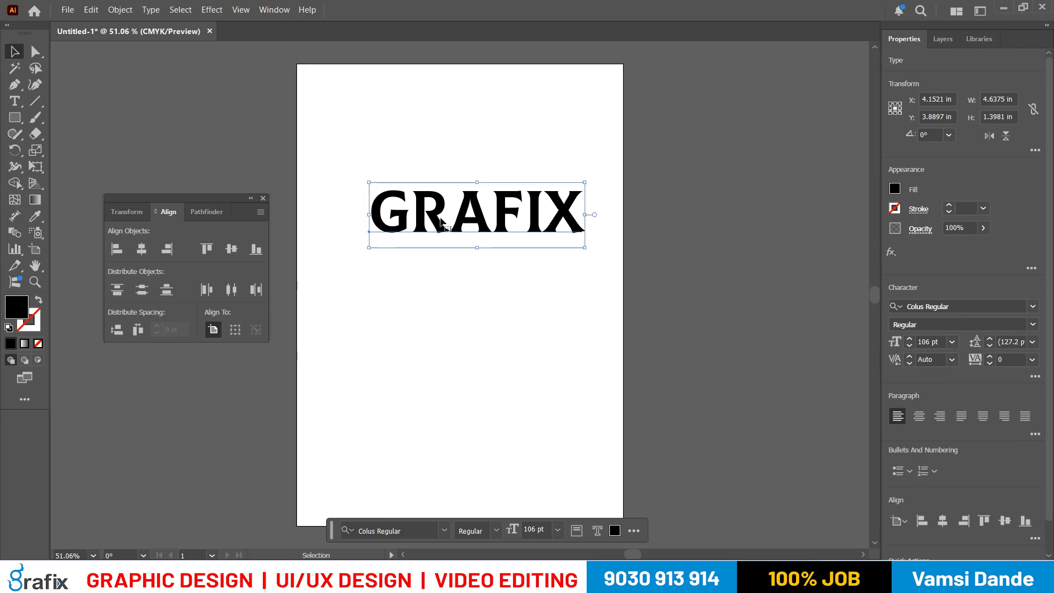
# - Move the GRAFIX text slightly down and to the left on the artboard
pyautogui.moveTo(478, 222); pyautogui.dragTo(453, 258)
pyautogui.press('space')
pyautogui.moveTo(487, 329); pyautogui.dragTo(494, 264)
pyautogui.press('space')
pyautogui.moveTo(499, 177); pyautogui.dragTo(481, 216)
pyautogui.keyDown('shift'); pyautogui.click(479, 225); pyautogui.keyUp('shift')
pyautogui.click(533, 364)
# - Switch to the ILLUSTRATOR EFFECTS notes in Notepad and review the text wraps heading and its first instruction against the GRAFIX artwork
pyautogui.click(654, 580)
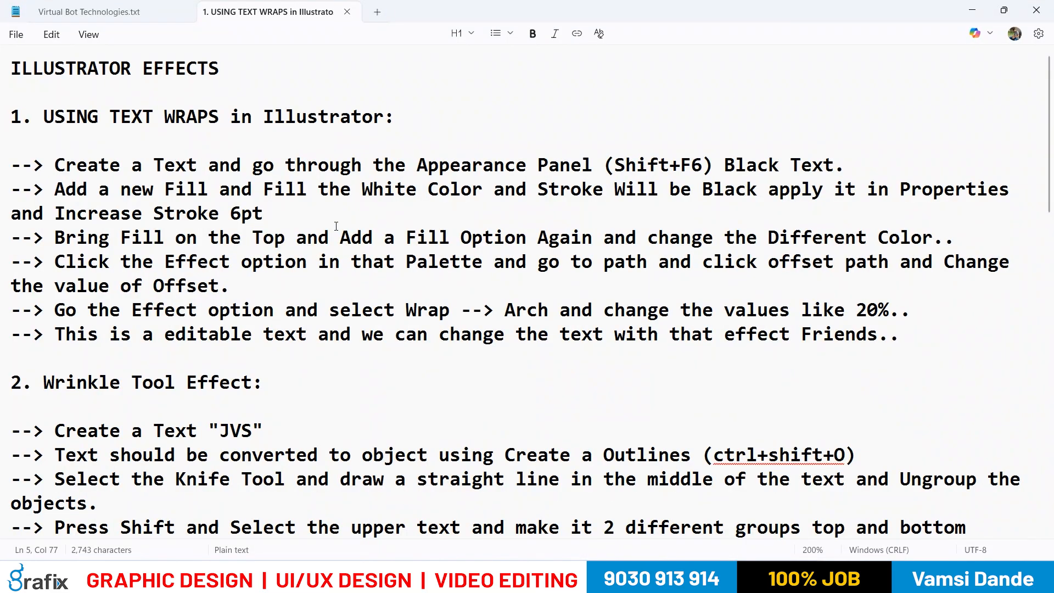
pyautogui.moveTo(77, 73); pyautogui.dragTo(258, 76)
pyautogui.click(261, 78)
pyautogui.moveTo(65, 117); pyautogui.dragTo(288, 117)
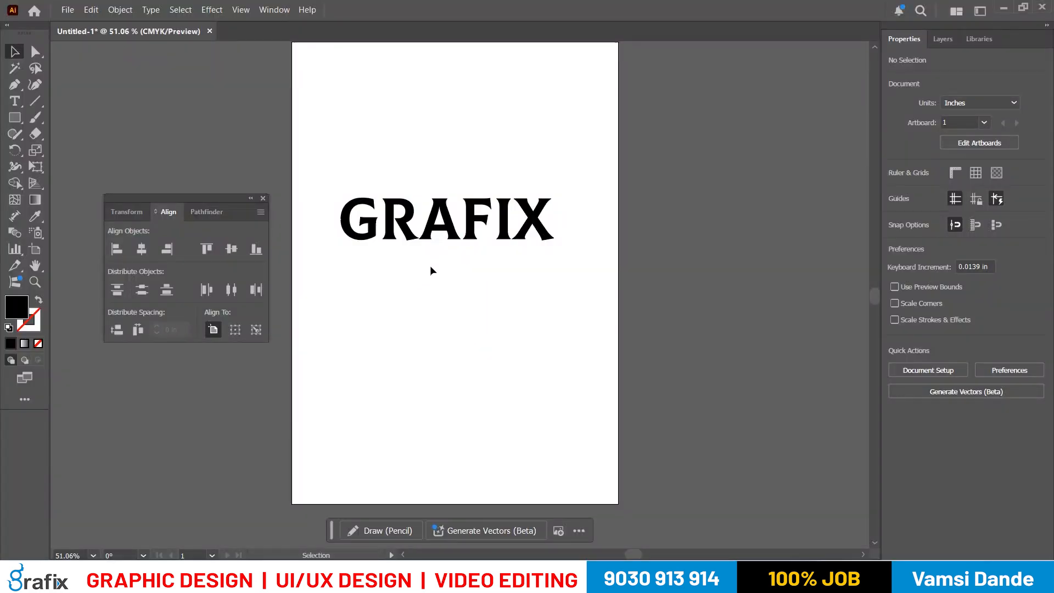
pyautogui.moveTo(416, 231)
pyautogui.mouseDown()
pyautogui.moveTo(404, 229)
pyautogui.moveTo(428, 231)
pyautogui.moveTo(407, 237)
pyautogui.mouseUp()
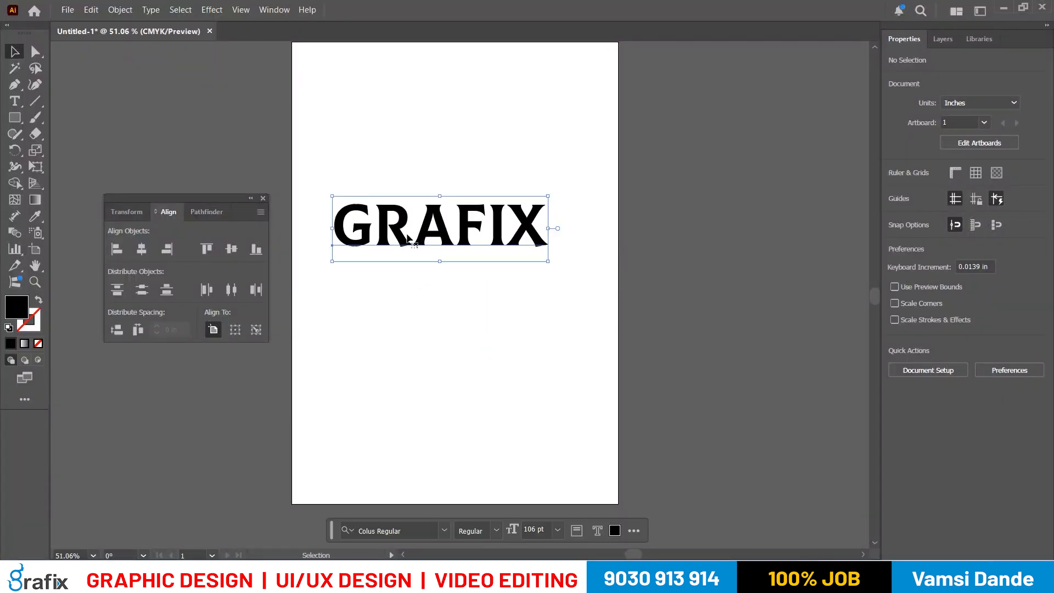
pyautogui.hotkey('alt', 'Tab')
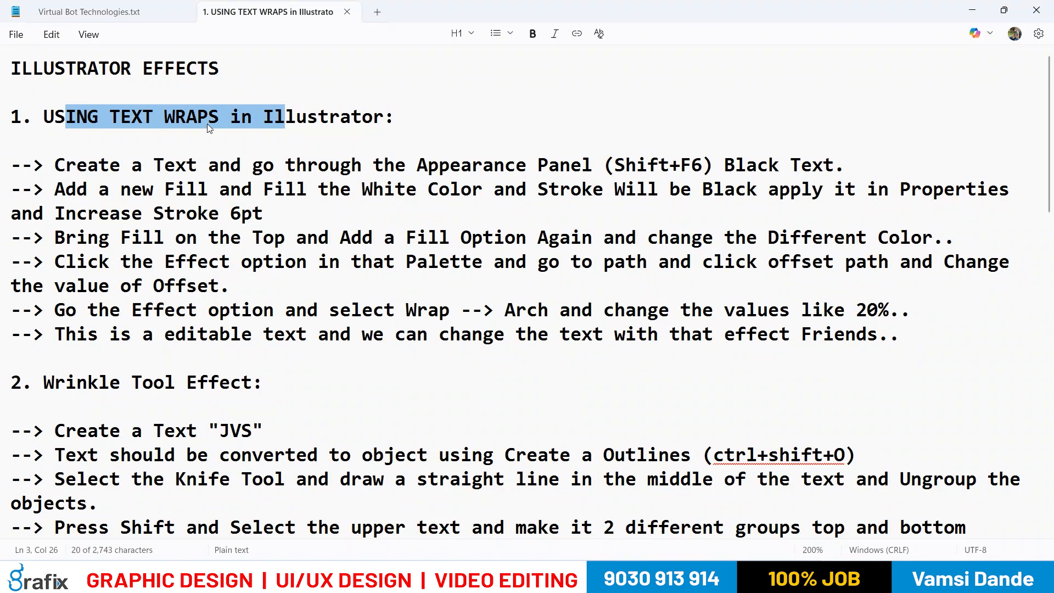
pyautogui.moveTo(137, 165); pyautogui.dragTo(189, 165)
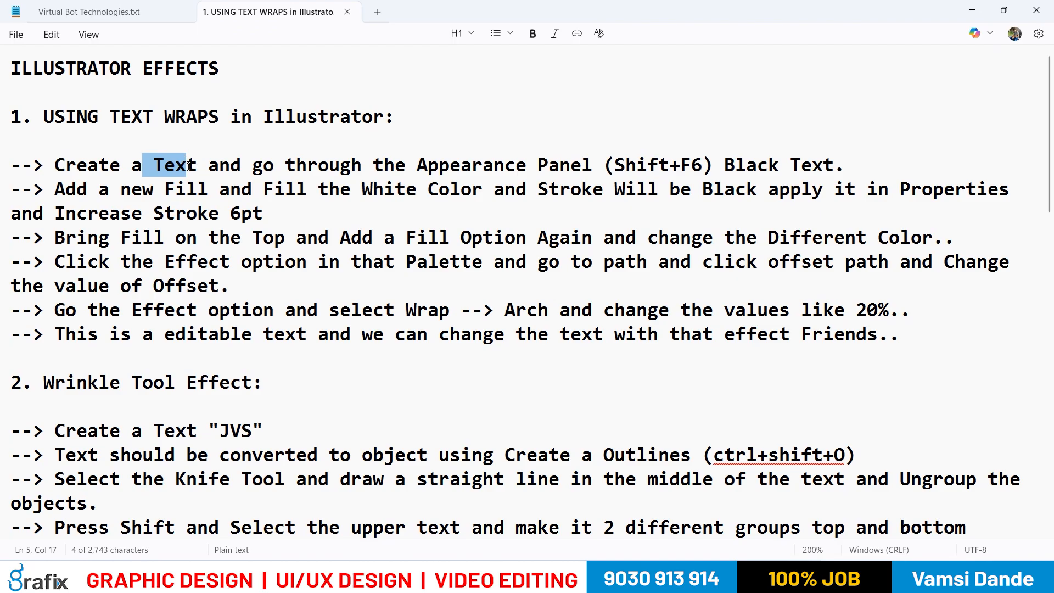
pyautogui.moveTo(265, 166); pyautogui.dragTo(648, 170)
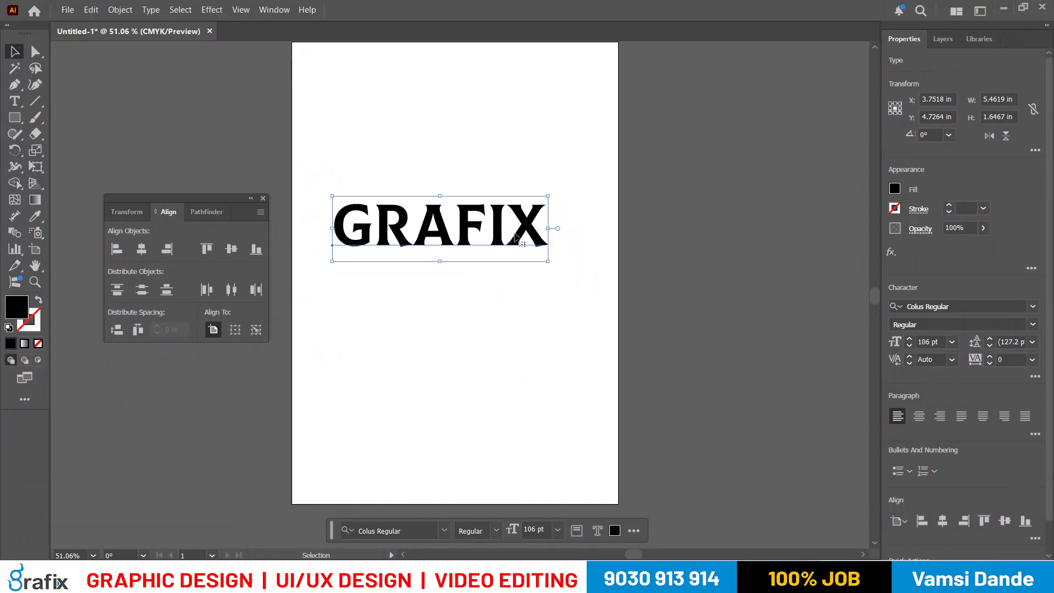
pyautogui.moveTo(508, 229); pyautogui.dragTo(507, 235)
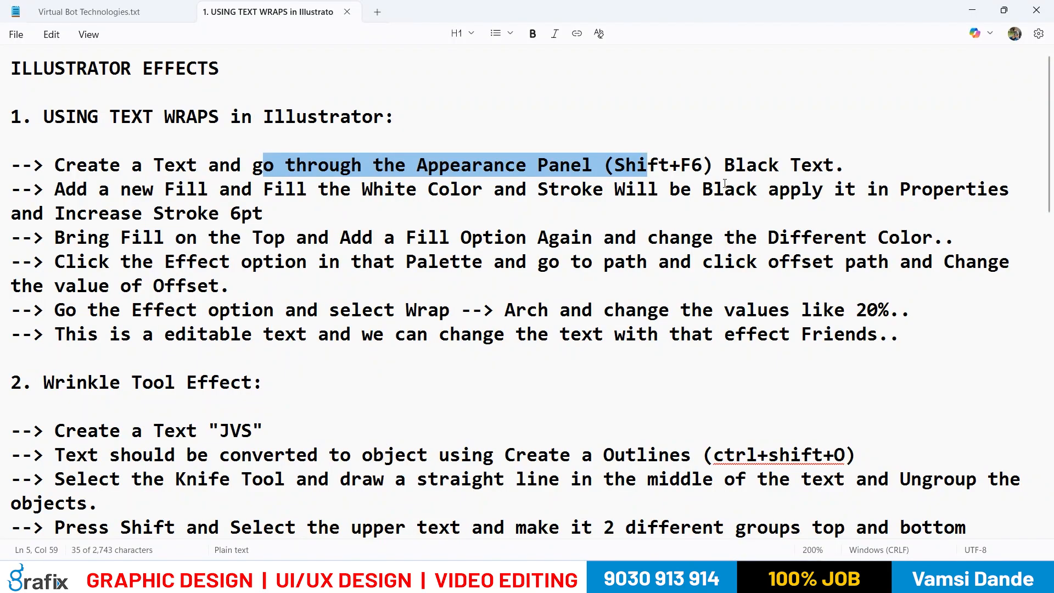
pyautogui.moveTo(725, 166); pyautogui.dragTo(824, 166)
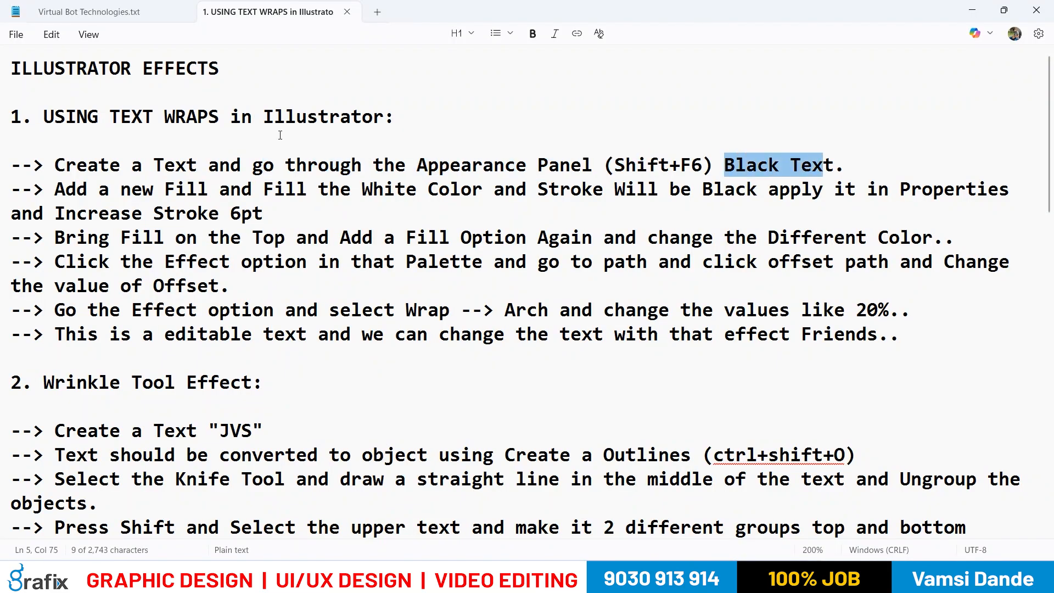
# - Insert the word "Black" before "Text" in the first text wraps instruction of the notes
pyautogui.click(155, 165)
pyautogui.write('Balck')
pyautogui.press('BackSpace')
pyautogui.press('BackSpace')
pyautogui.press('BackSpace')
pyautogui.press('BackSpace')
pyautogui.write('lack')
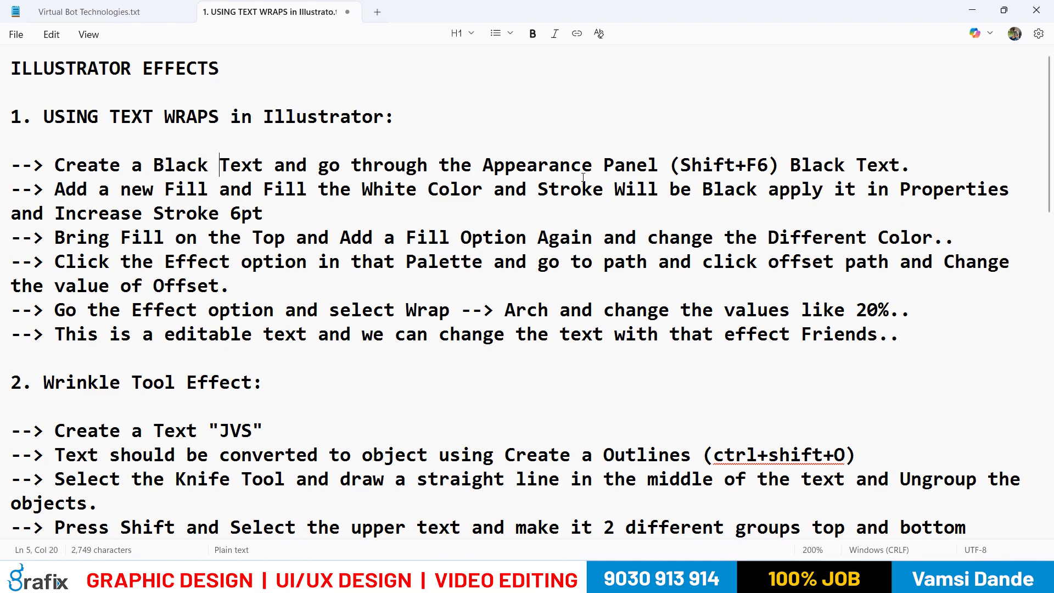
# - Delete the trailing words "Black Text" after "(Shift+F6)" in the first text wraps instruction
pyautogui.click(774, 173)
pyautogui.moveTo(786, 169); pyautogui.dragTo(904, 168)
pyautogui.press('BackSpace')
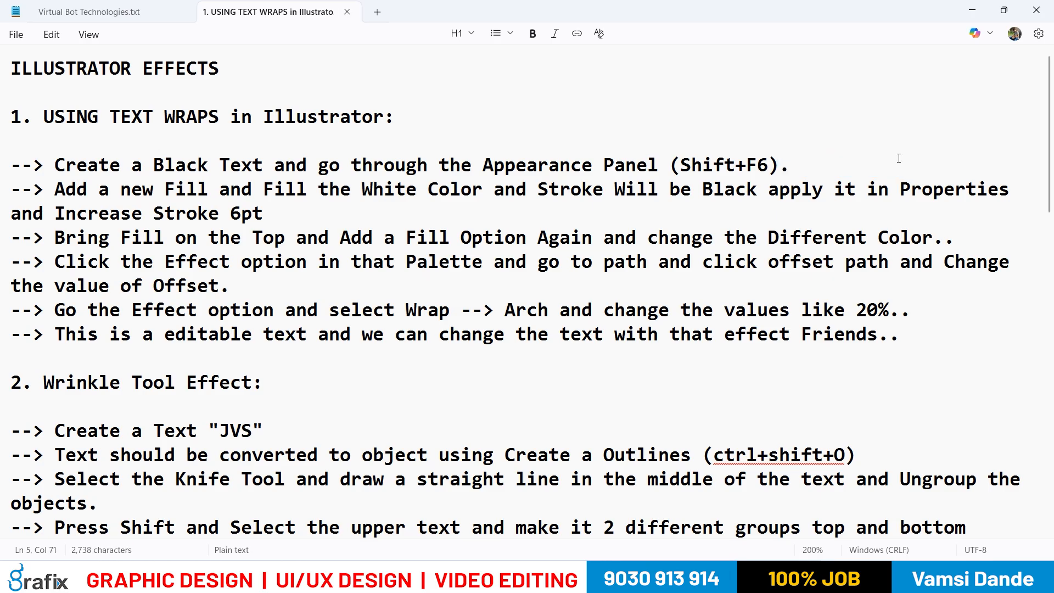
pyautogui.moveTo(626, 165); pyautogui.dragTo(802, 166)
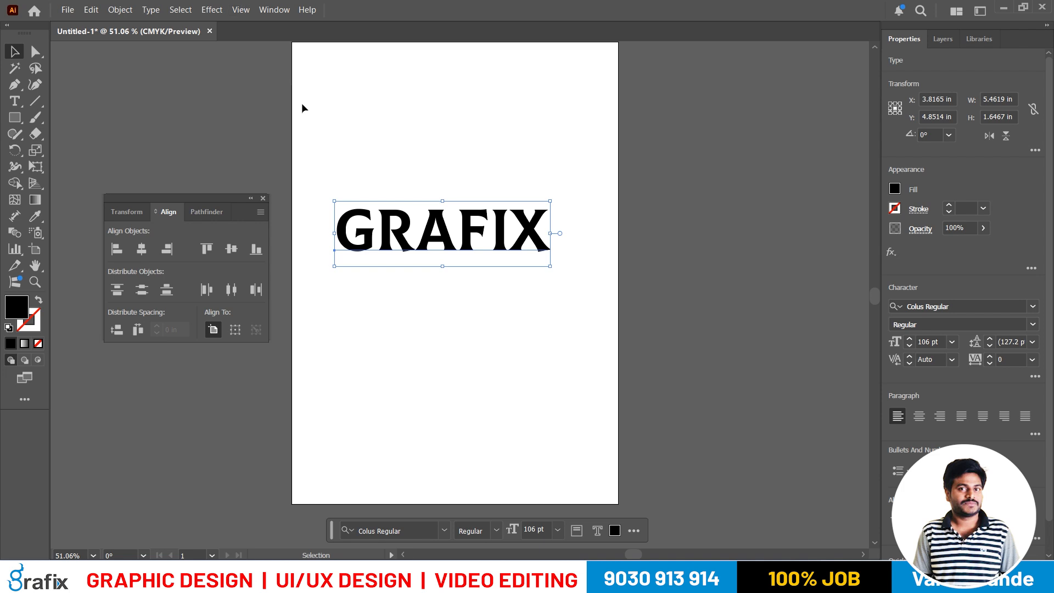
# - Switch to the Google Meet window to check the participants list, and return to the GRAFIX artwork in Illustrator
pyautogui.click(274, 10)
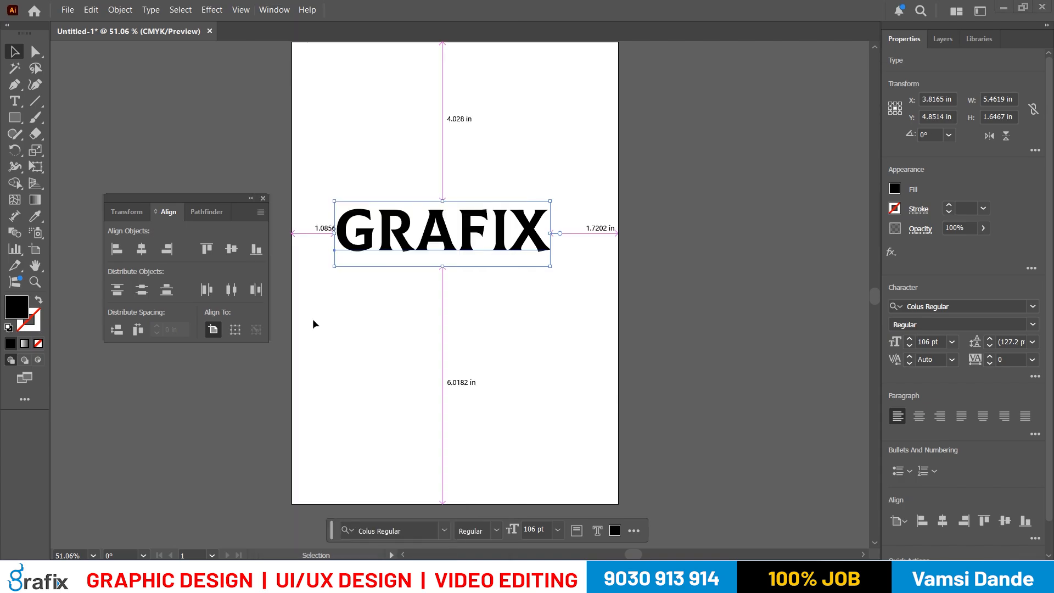
pyautogui.hotkey('alt', 'Tab')
pyautogui.press('Tab')
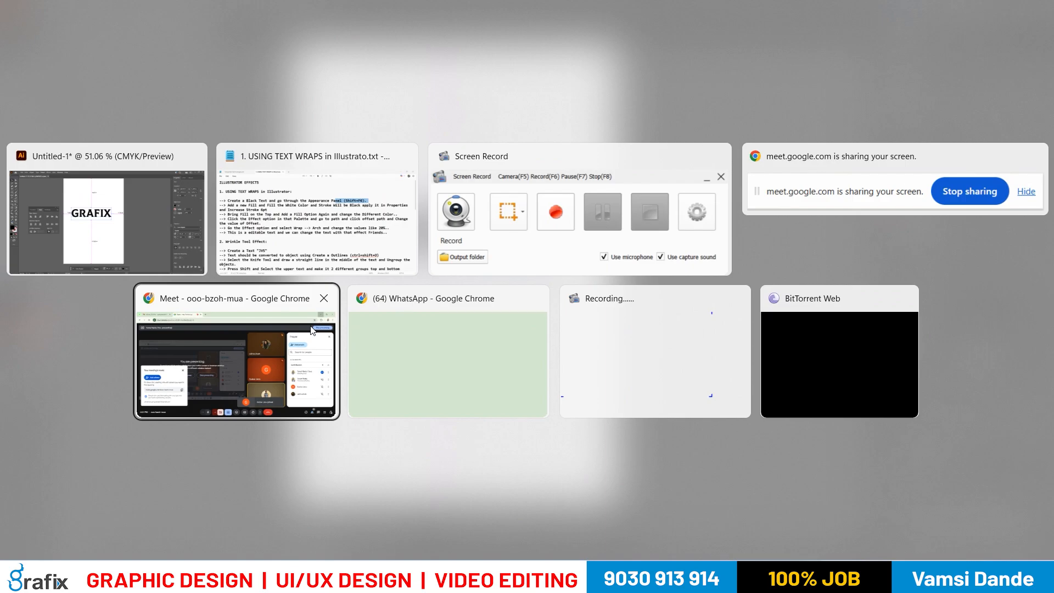
pyautogui.click(966, 347)
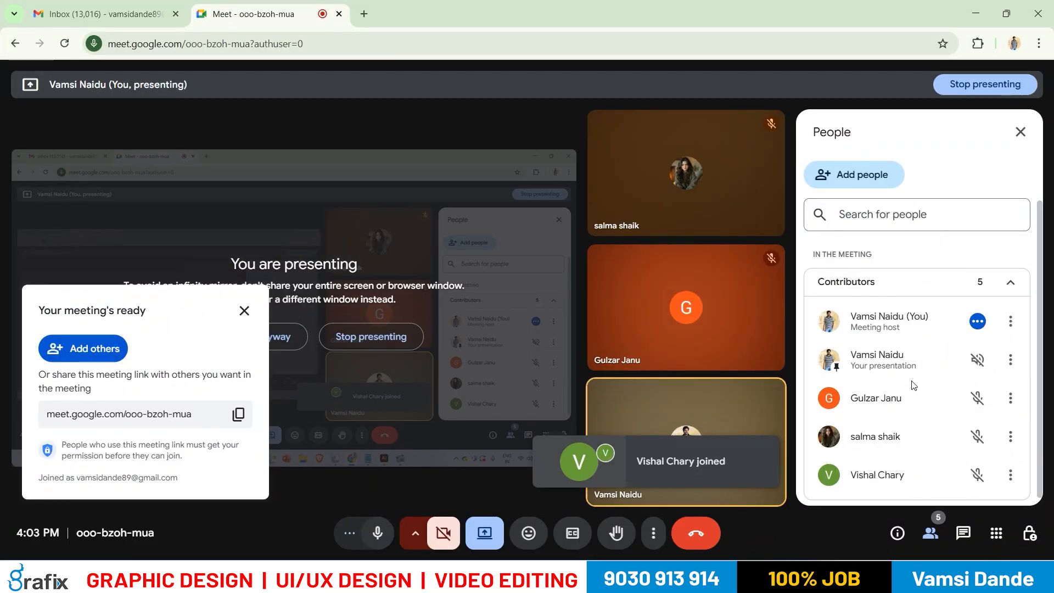
pyautogui.hotkey('alt', 'Tab')
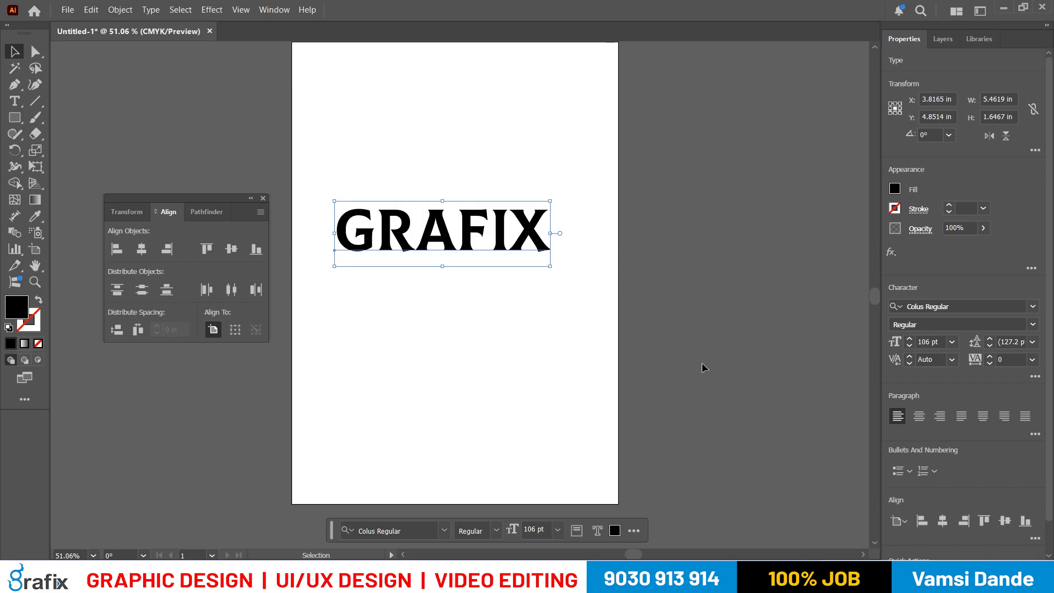
# - Shift the GRAFIX text slightly up, open the Appearance panel beside it and select the Type entry
pyautogui.moveTo(406, 245); pyautogui.dragTo(410, 229)
pyautogui.click(981, 306)
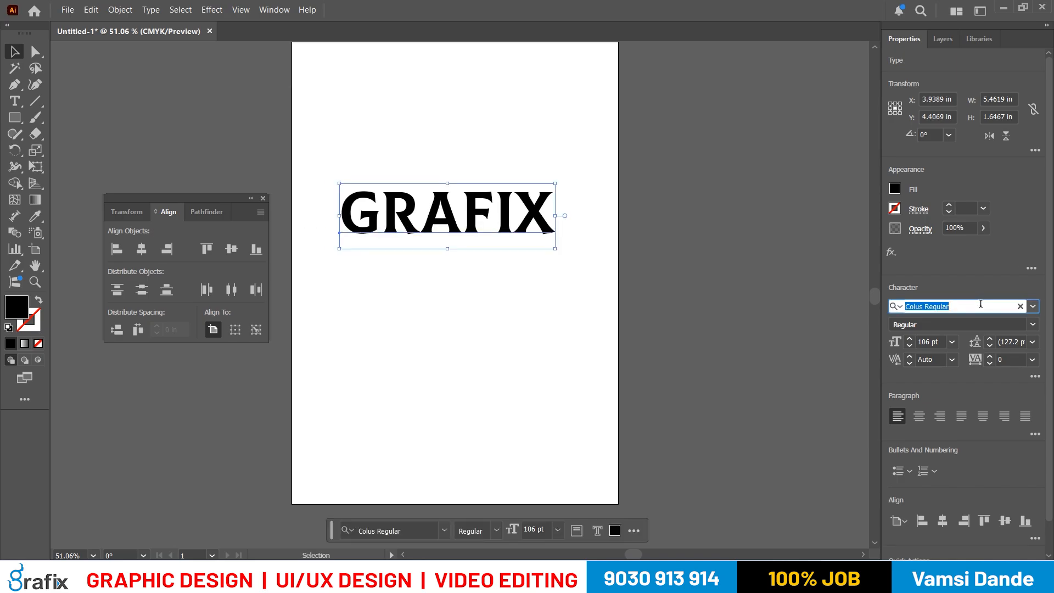
pyautogui.click(274, 10)
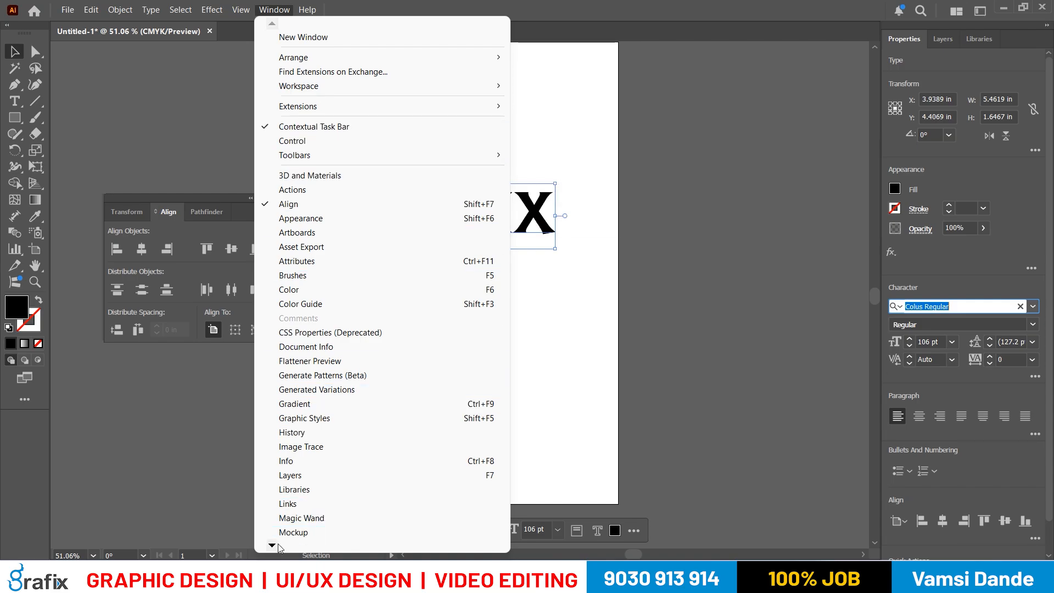
pyautogui.click(307, 218)
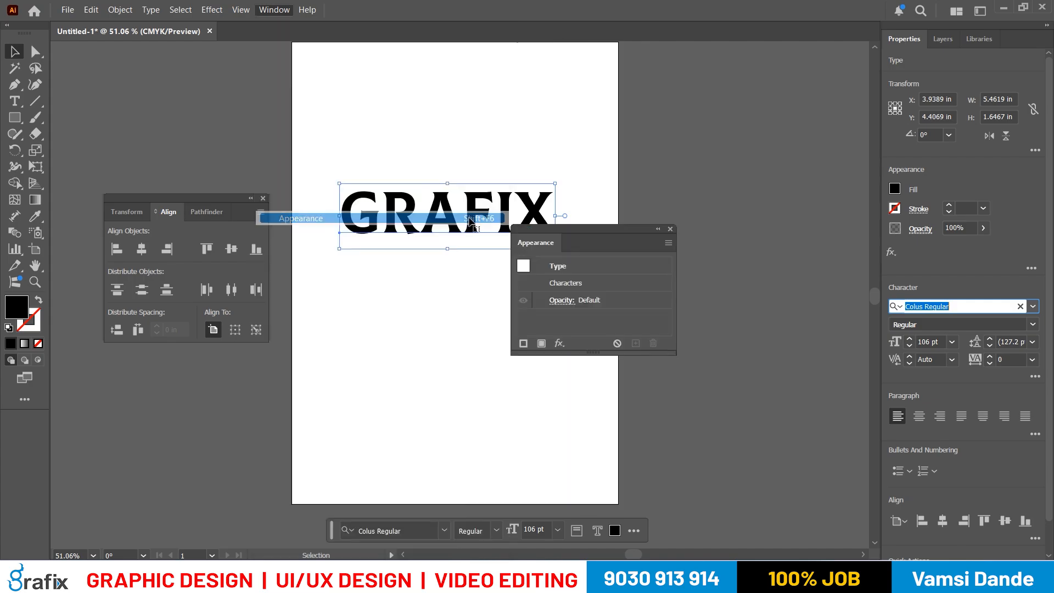
pyautogui.moveTo(624, 227); pyautogui.dragTo(723, 207)
pyautogui.click(727, 278)
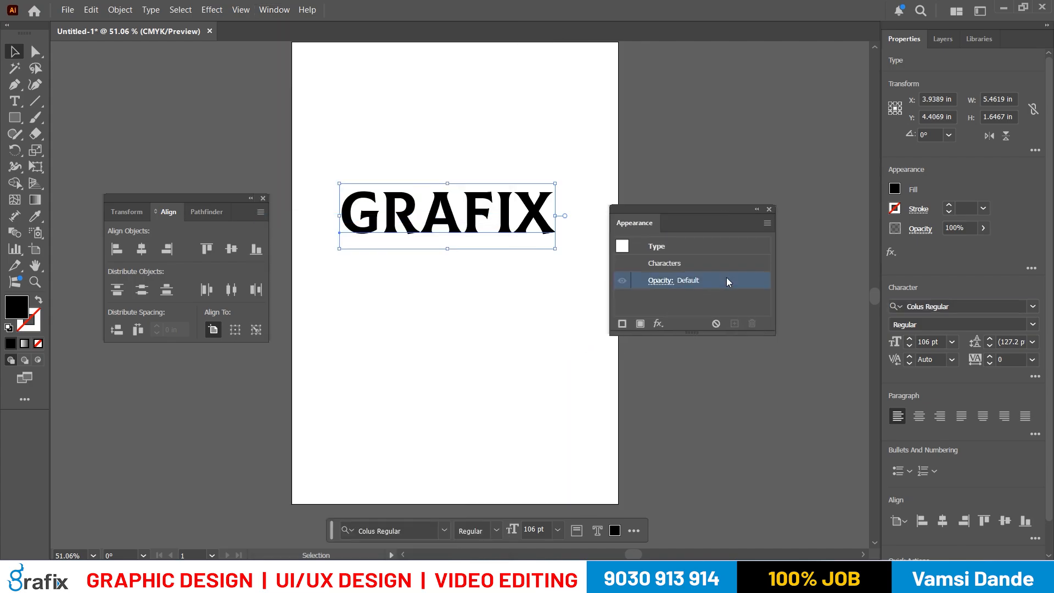
pyautogui.click(726, 262)
pyautogui.click(716, 247)
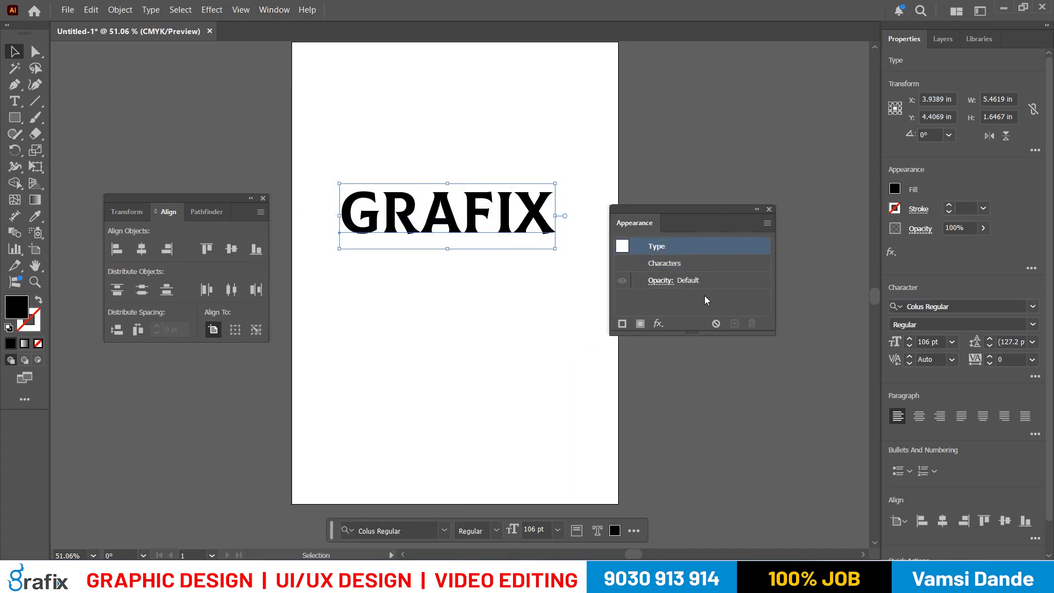
# - Add a new fill to the GRAFIX text's appearance and set its color to white
pyautogui.click(640, 326)
pyautogui.scroll(-2, 714, 291)
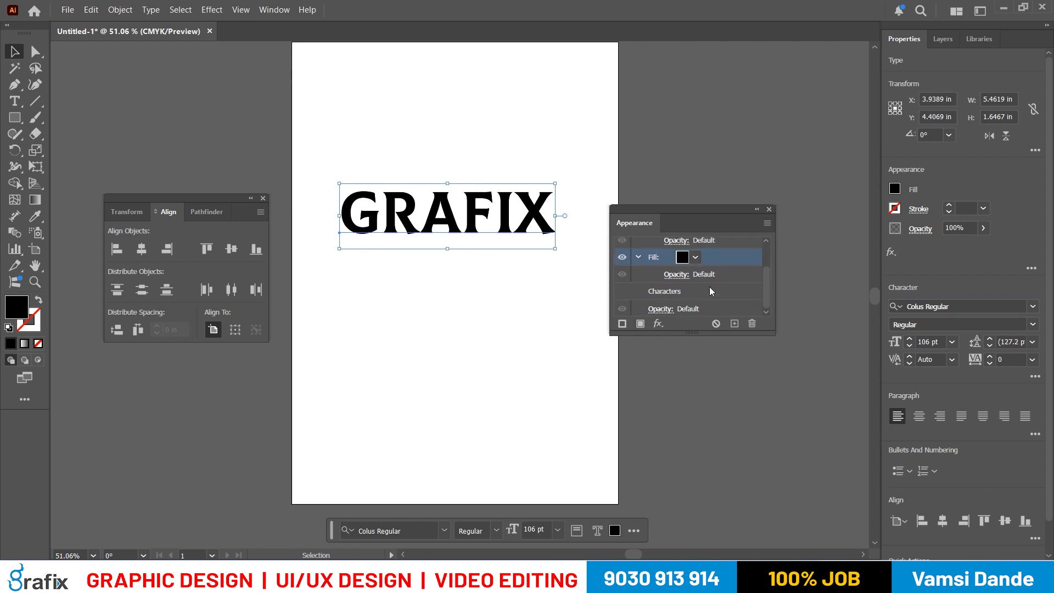
pyautogui.click(696, 258)
pyautogui.click(567, 309)
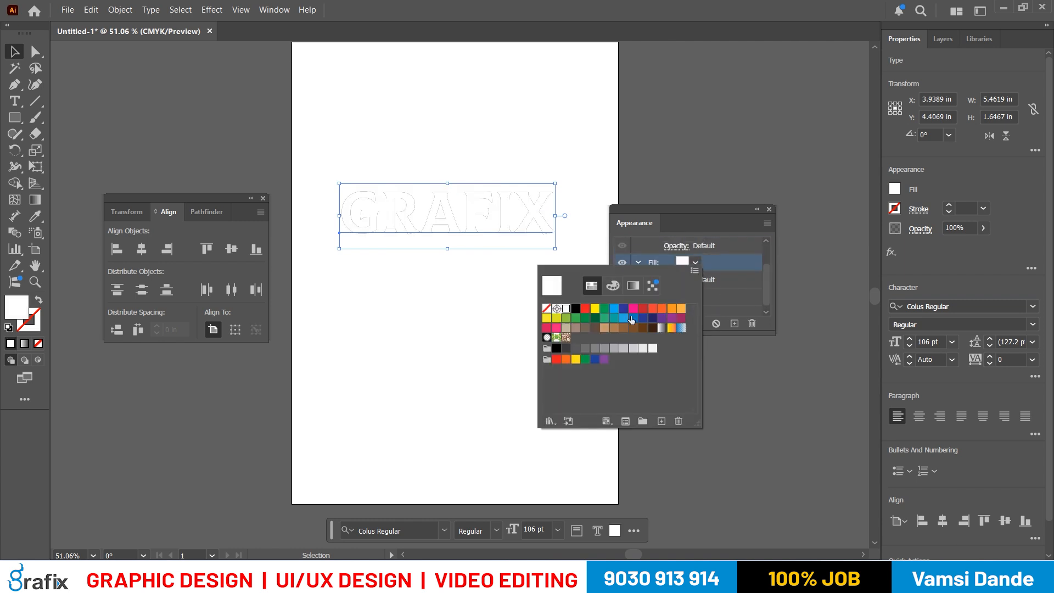
pyautogui.click(753, 238)
pyautogui.scroll(2, 681, 285)
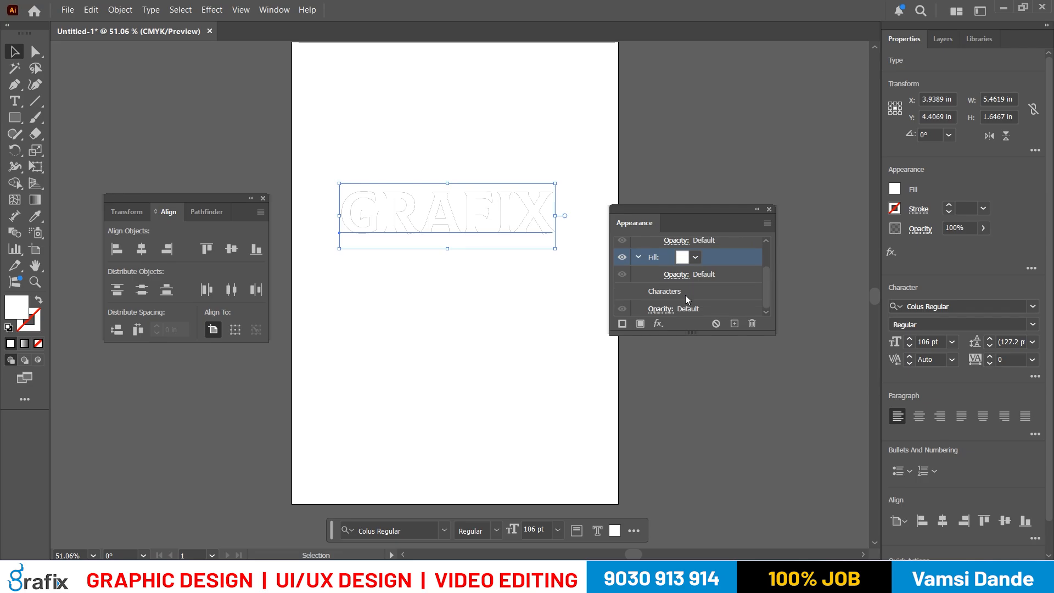
# - Set the stroke in the GRAFIX text's appearance to the black swatch
pyautogui.click(693, 266)
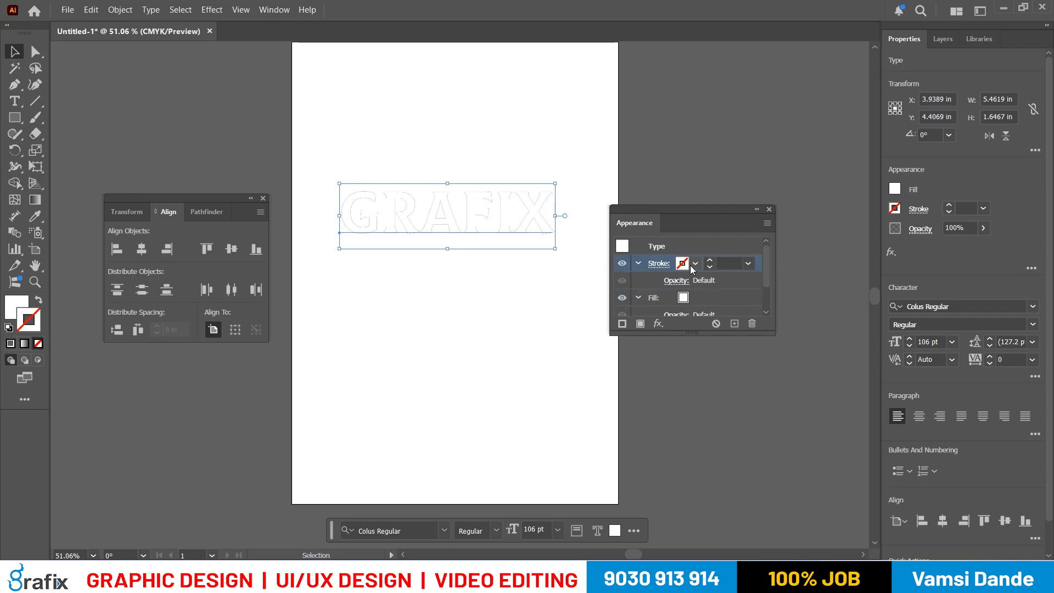
pyautogui.click(696, 264)
pyautogui.click(699, 263)
pyautogui.click(689, 262)
pyautogui.click(696, 263)
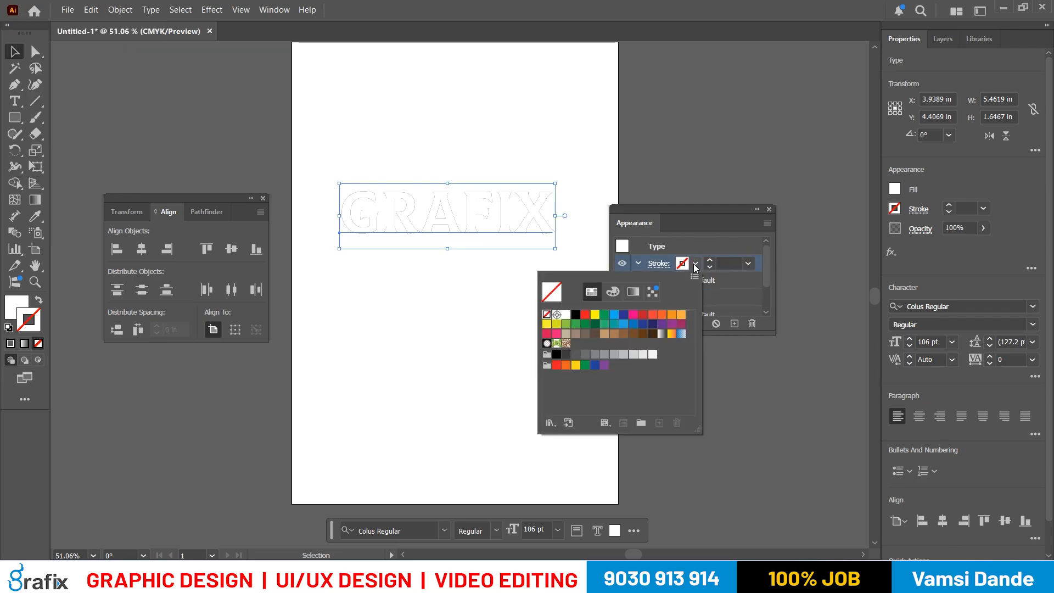
pyautogui.click(576, 314)
# - Reorder the GRAFIX text's appearance so the white fill sits above the black stroke
pyautogui.click(715, 287)
pyautogui.click(715, 287)
pyautogui.moveTo(715, 299); pyautogui.dragTo(714, 258)
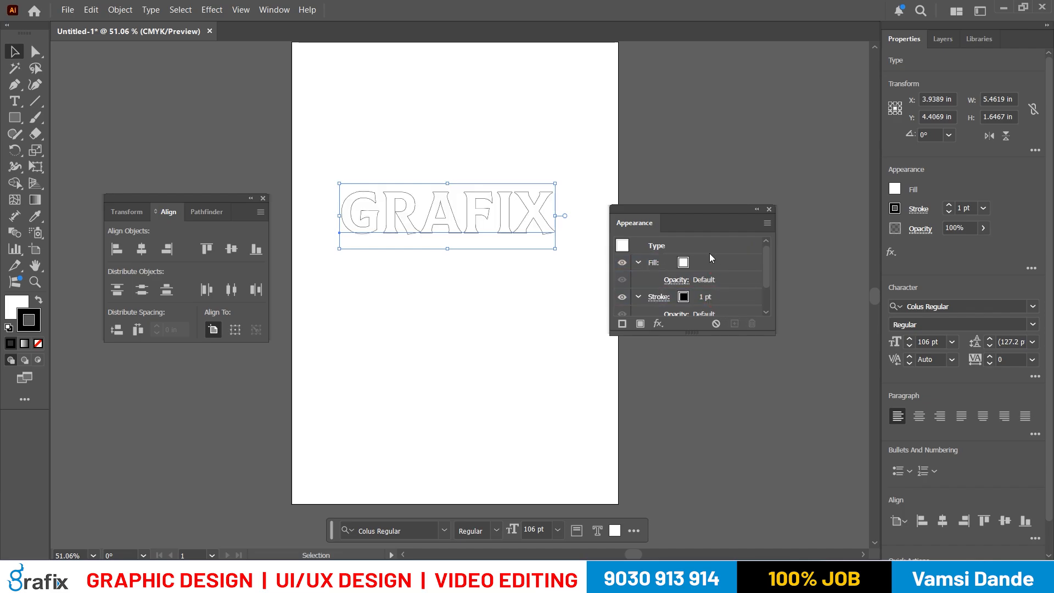
# - Set the weight of the GRAFIX text's black stroke to 6 pt
pyautogui.click(984, 208)
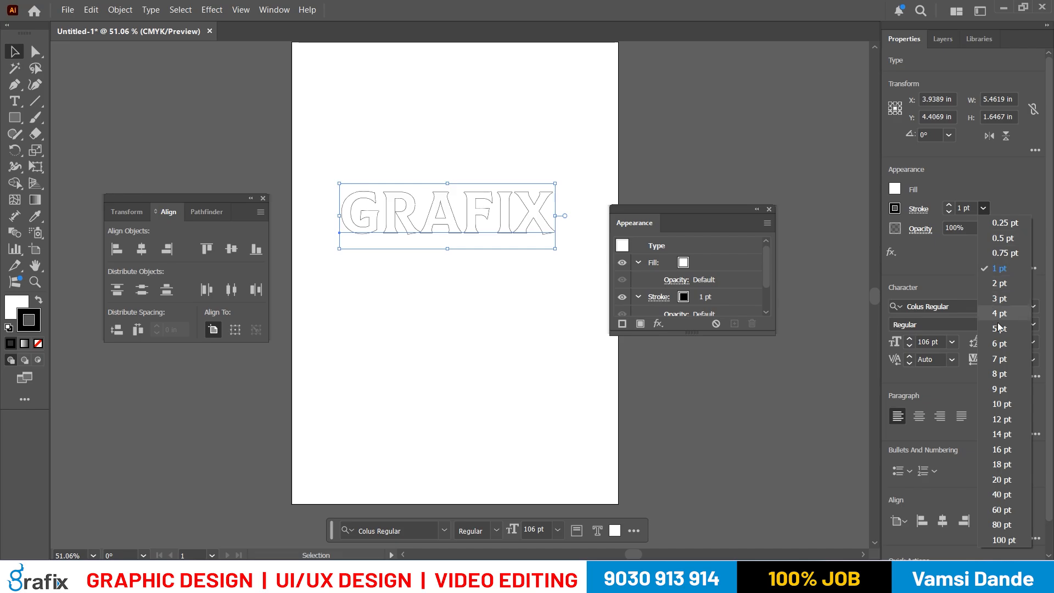
pyautogui.click(999, 344)
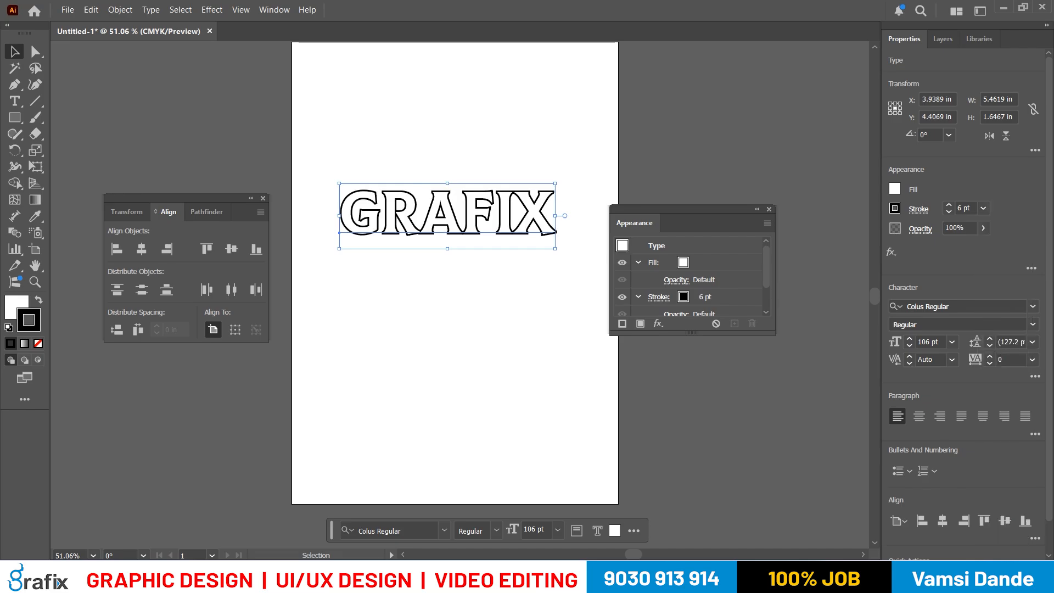
# - Switch to the notes file and review the instructions on the white fill, the 6pt black stroke and the fill order
pyautogui.click(674, 579)
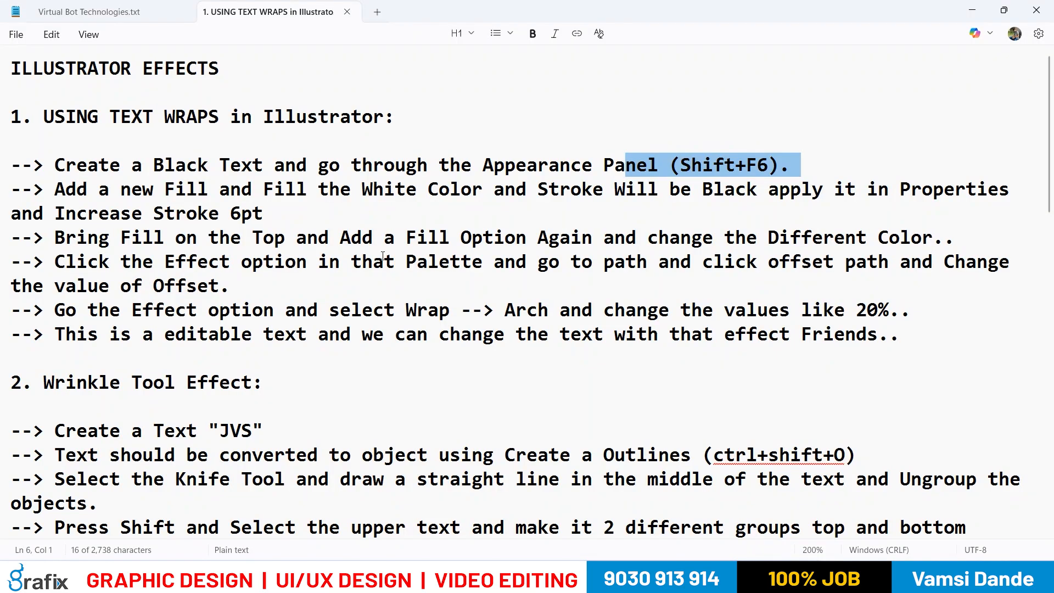
pyautogui.moveTo(159, 189); pyautogui.dragTo(199, 189)
pyautogui.moveTo(263, 189); pyautogui.dragTo(417, 194)
pyautogui.moveTo(607, 216); pyautogui.dragTo(695, 209)
pyautogui.click(771, 191)
pyautogui.moveTo(365, 188); pyautogui.dragTo(461, 192)
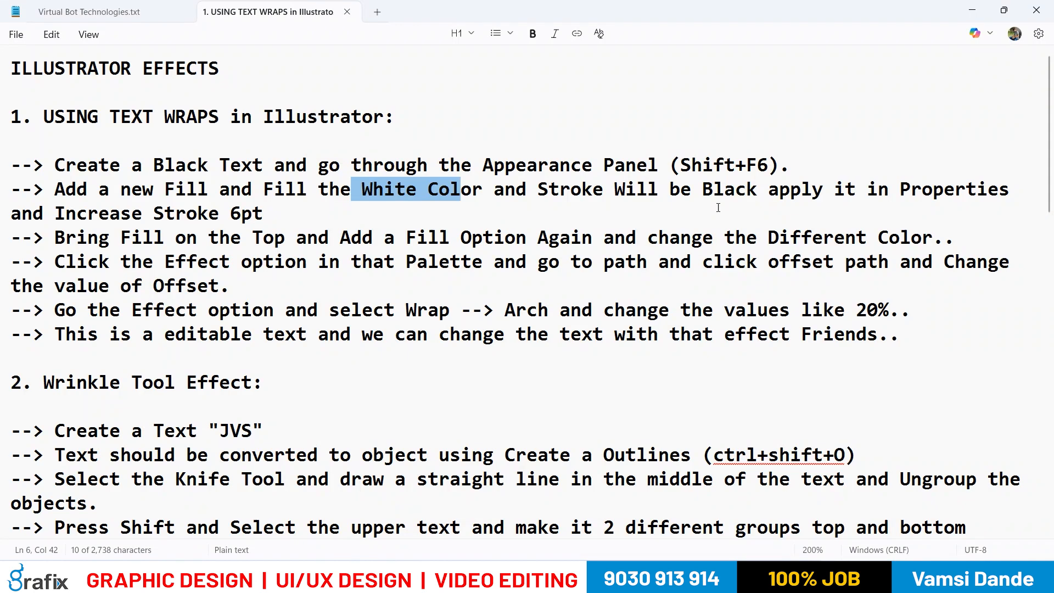
pyautogui.moveTo(724, 189); pyautogui.dragTo(757, 190)
pyautogui.moveTo(823, 189); pyautogui.dragTo(891, 185)
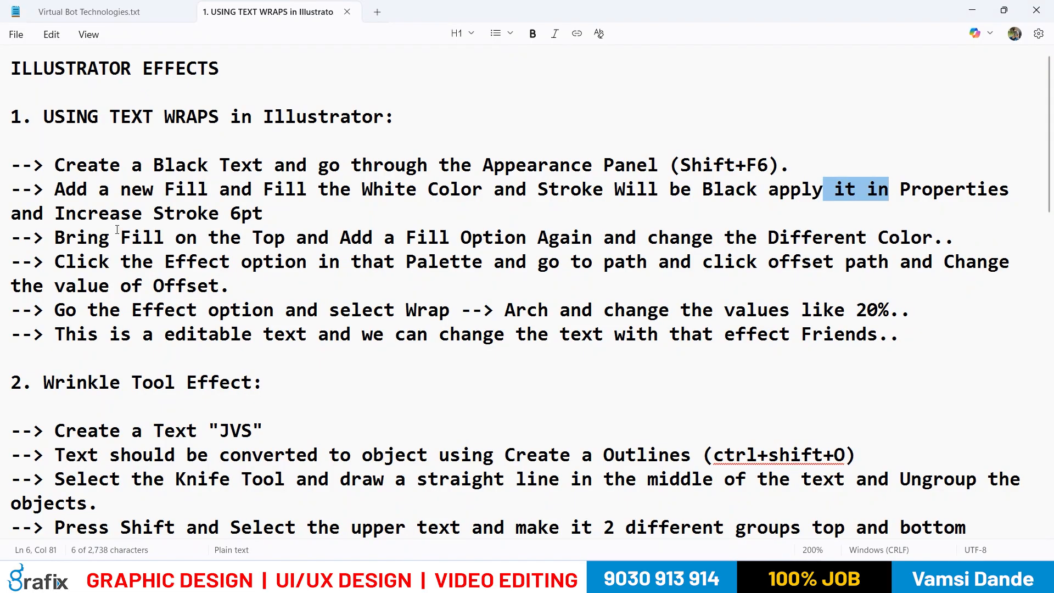
pyautogui.moveTo(100, 238); pyautogui.dragTo(262, 238)
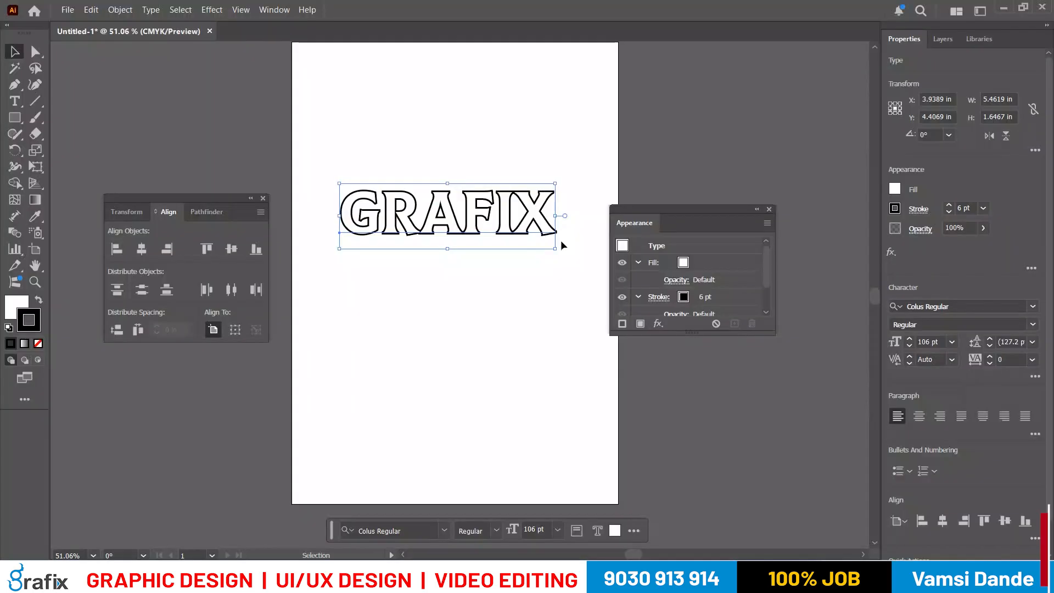
# - Add another fill above the white fill in the GRAFIX text's appearance and color it with the teal swatch
pyautogui.click(711, 264)
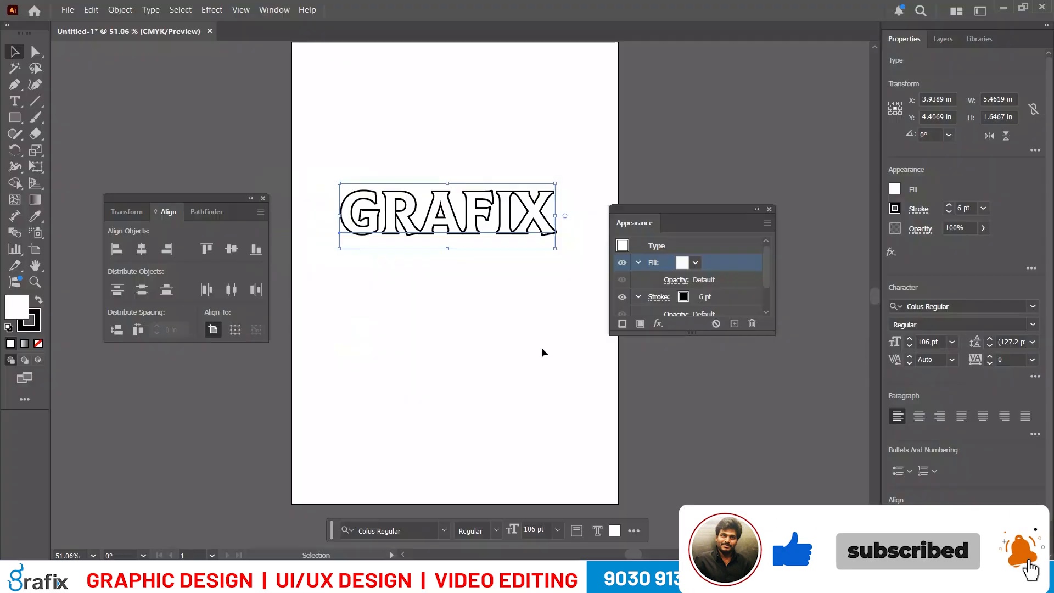
pyautogui.click(640, 323)
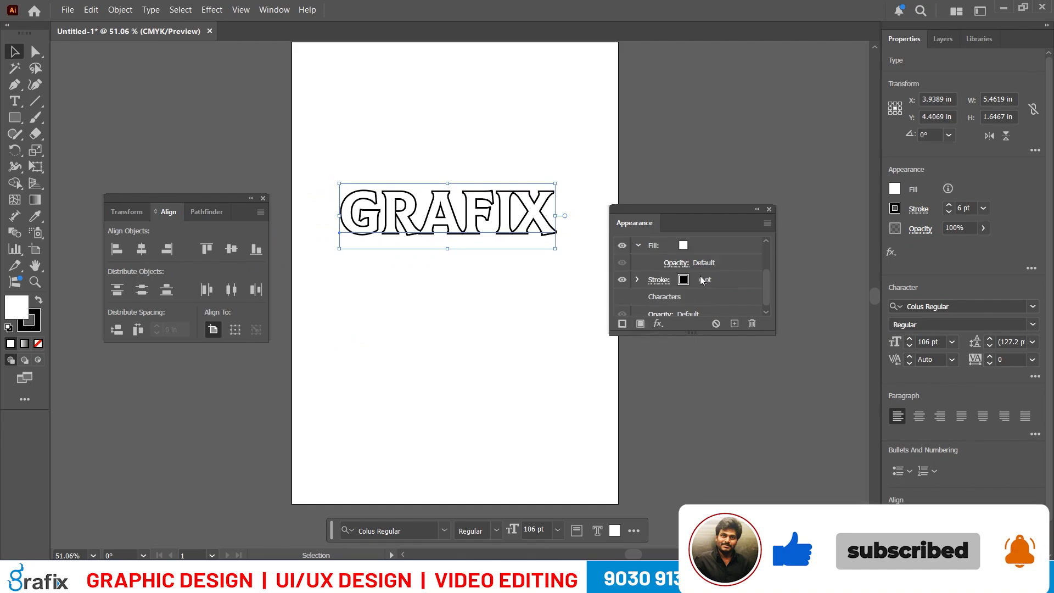
pyautogui.click(695, 263)
pyautogui.click(593, 326)
pyautogui.click(604, 325)
pyautogui.click(613, 326)
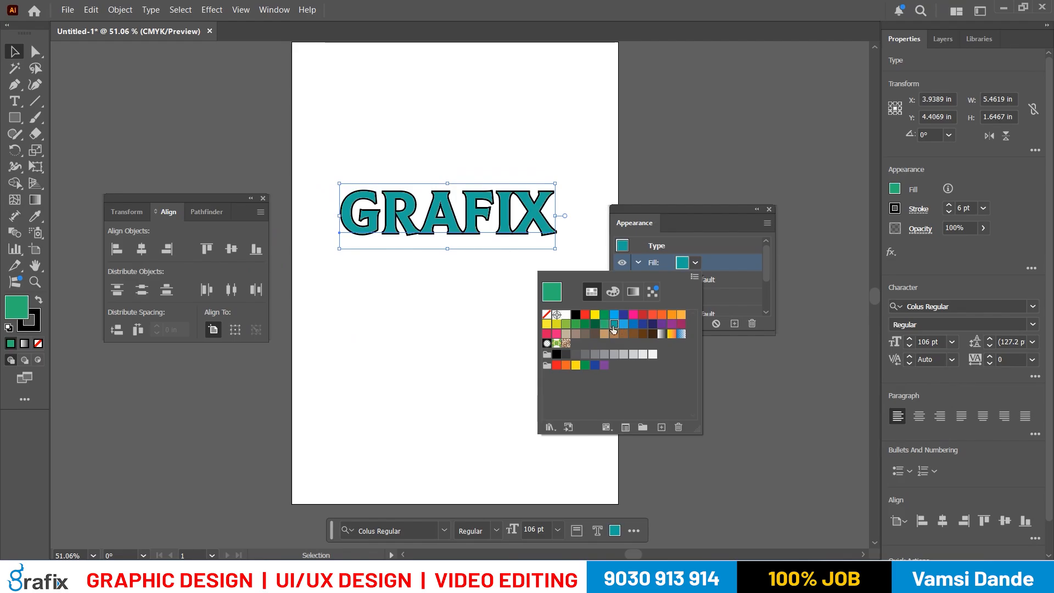
pyautogui.click(729, 338)
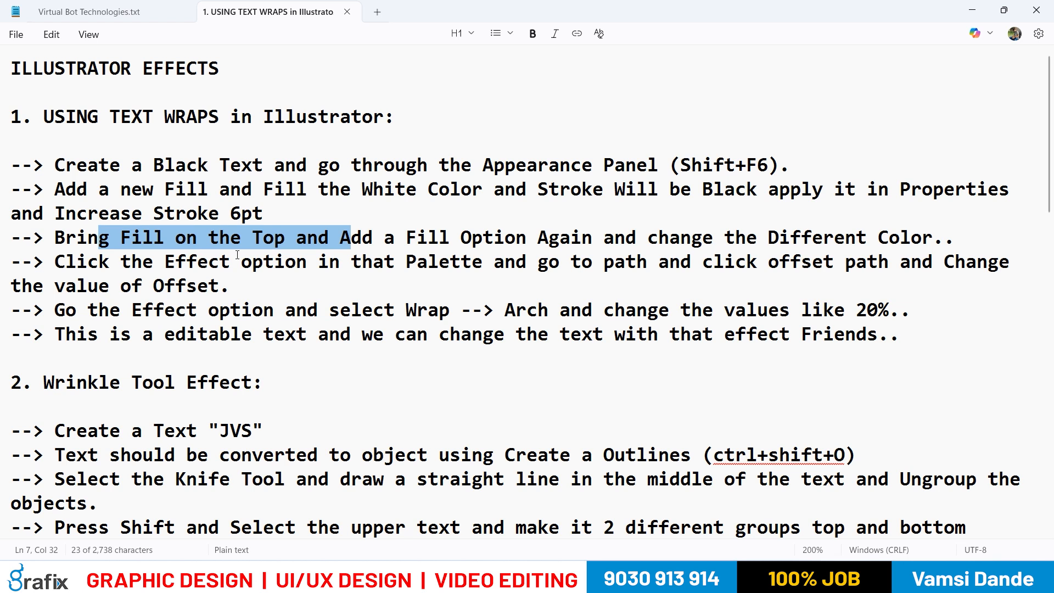
# - Check the notes on offsetting, start an Offset Path effect on the teal fill and enter an offset of 0.05 in
pyautogui.moveTo(209, 262); pyautogui.dragTo(300, 262)
pyautogui.moveTo(558, 263); pyautogui.dragTo(736, 263)
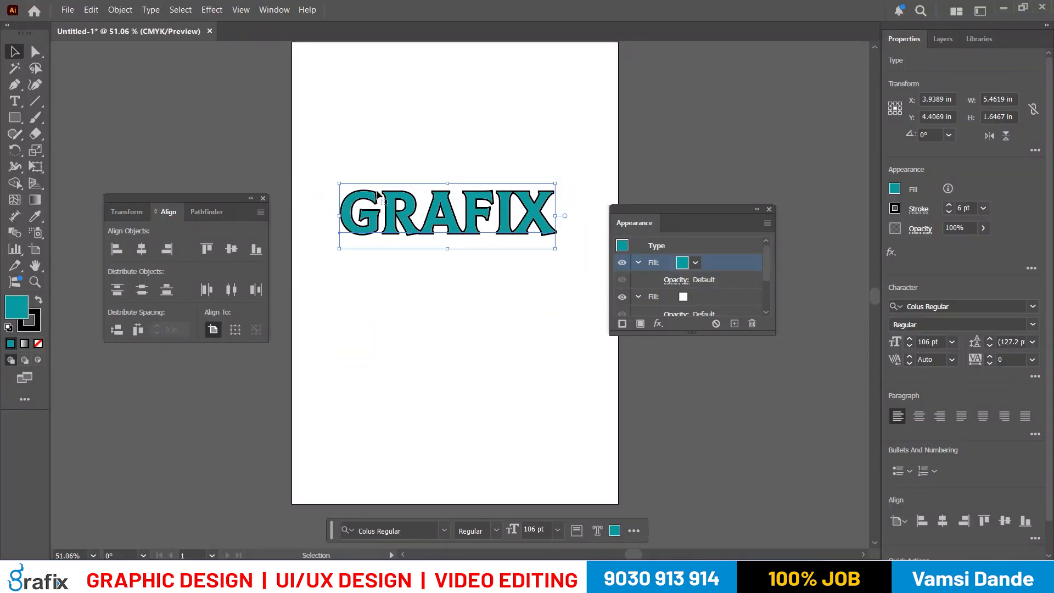
pyautogui.click(212, 10)
pyautogui.moveTo(268, 149)
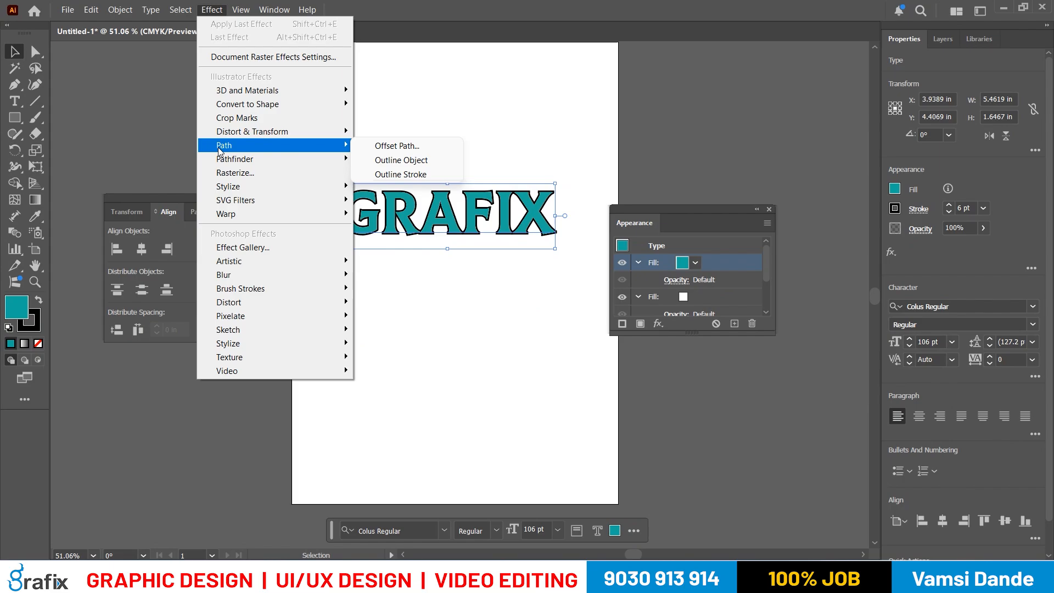
pyautogui.click(421, 151)
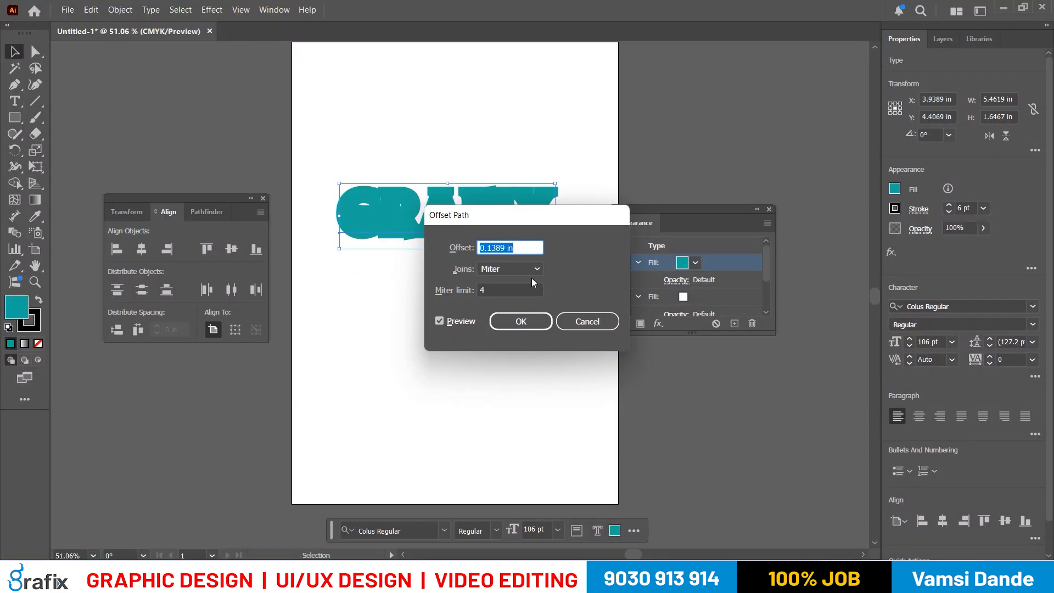
pyautogui.press('Tab')
pyautogui.click(517, 248)
pyautogui.write('0.05')
pyautogui.press('Tab')
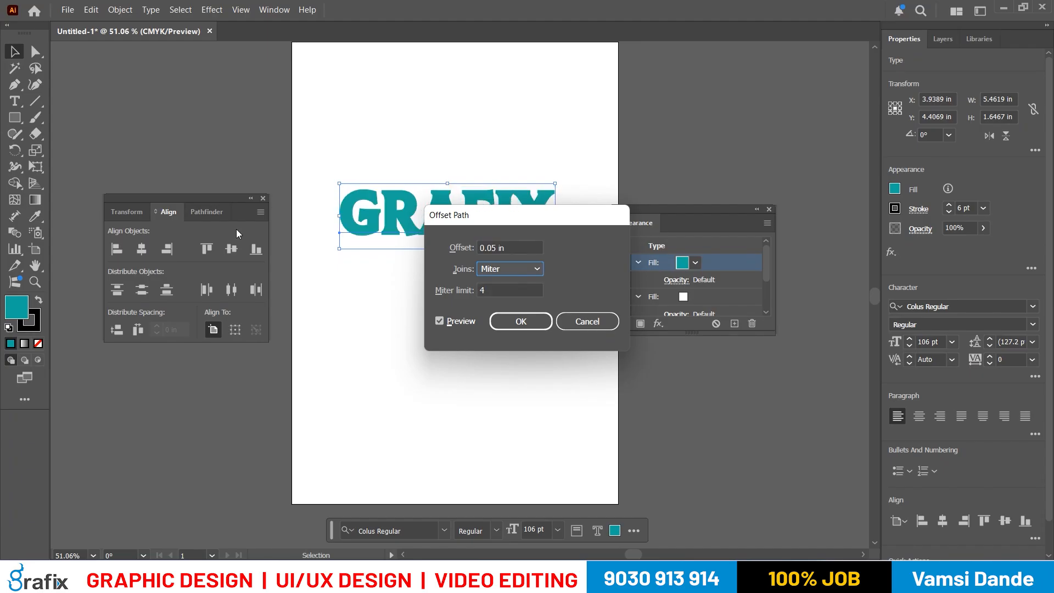
# - Move the Offset Path dialog off the text and try offsets of 0.02 in and 0.5 in on the teal fill
pyautogui.moveTo(536, 217); pyautogui.dragTo(630, 180)
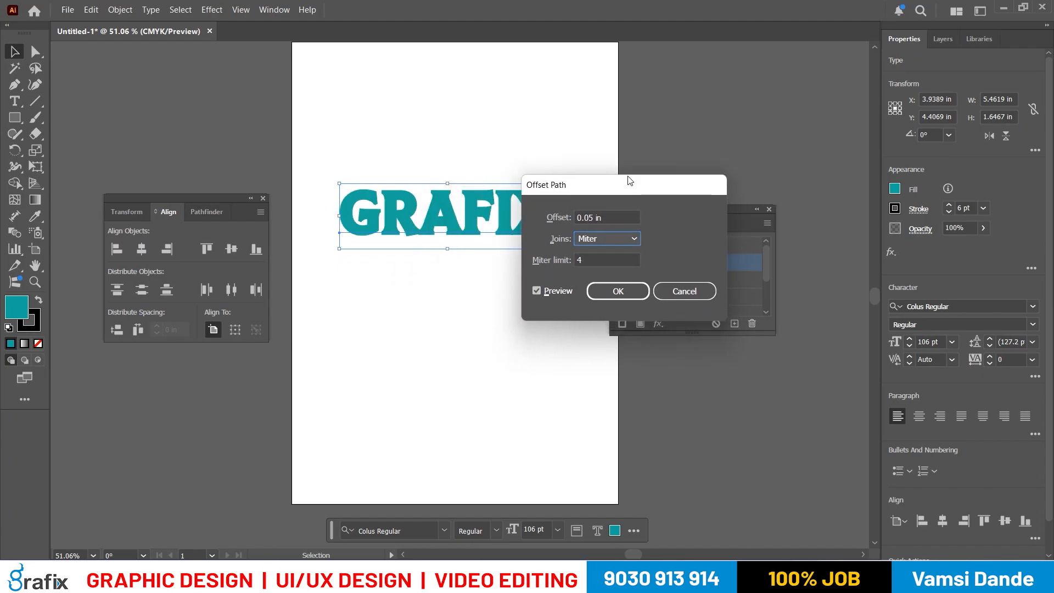
pyautogui.hotkey('shift', 'Tab')
pyautogui.write('0.02')
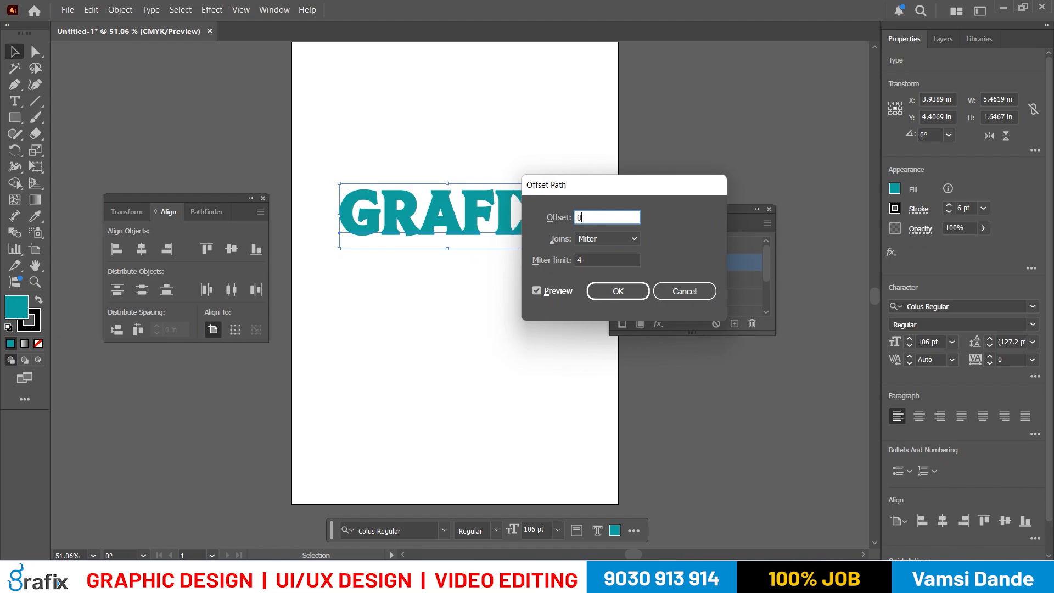
pyautogui.press('Tab')
pyautogui.hotkey('shift', 'Tab')
pyautogui.write('0.5')
pyautogui.press('Tab')
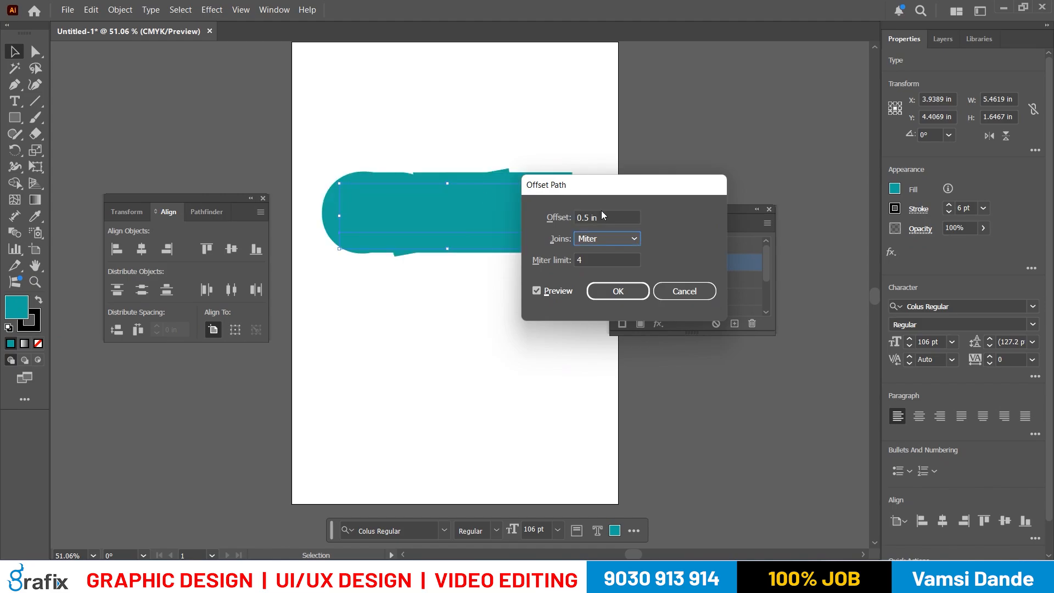
# - Set the offset back to 0.05 in and apply the Offset Path effect to the teal fill
pyautogui.hotkey('shift', 'Tab')
pyautogui.write('0.0')
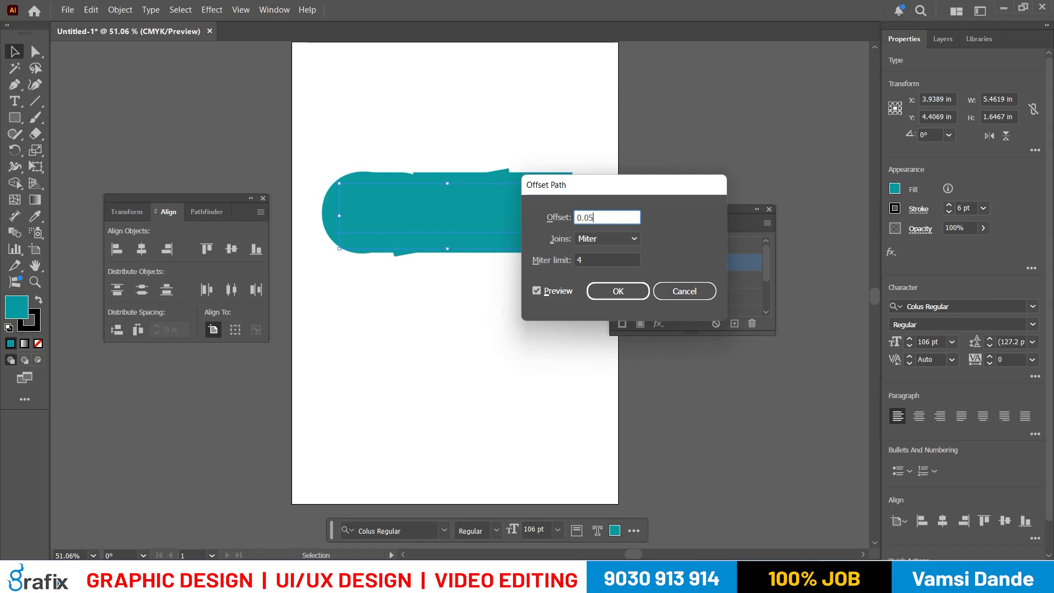
pyautogui.write('5')
pyautogui.press('Tab')
pyautogui.click(615, 292)
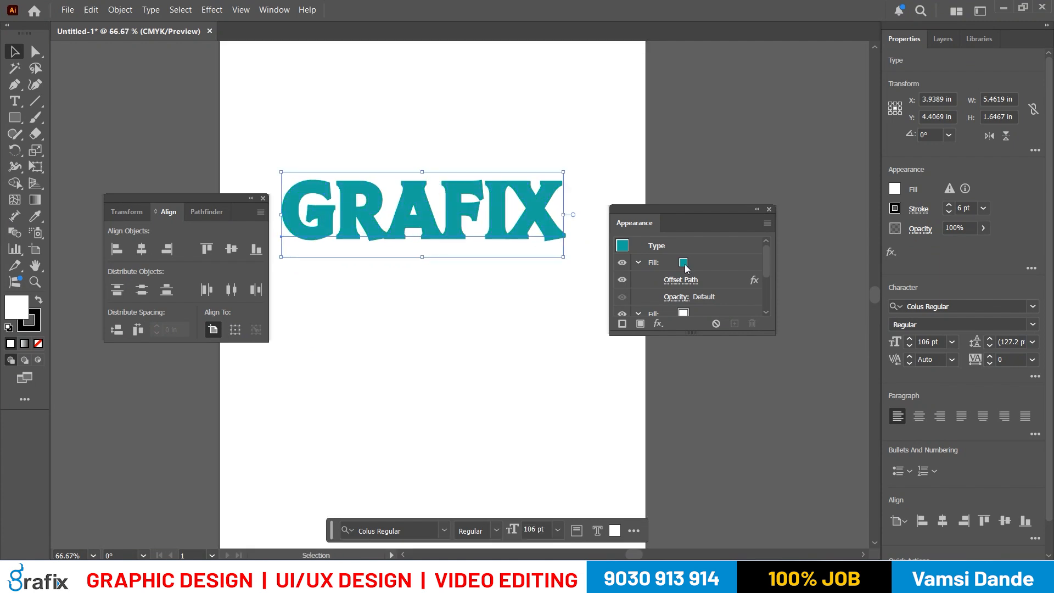
# - Try several other swatches on the GRAFIX text's offset fill, ending with red
pyautogui.scroll(-3, 668, 280)
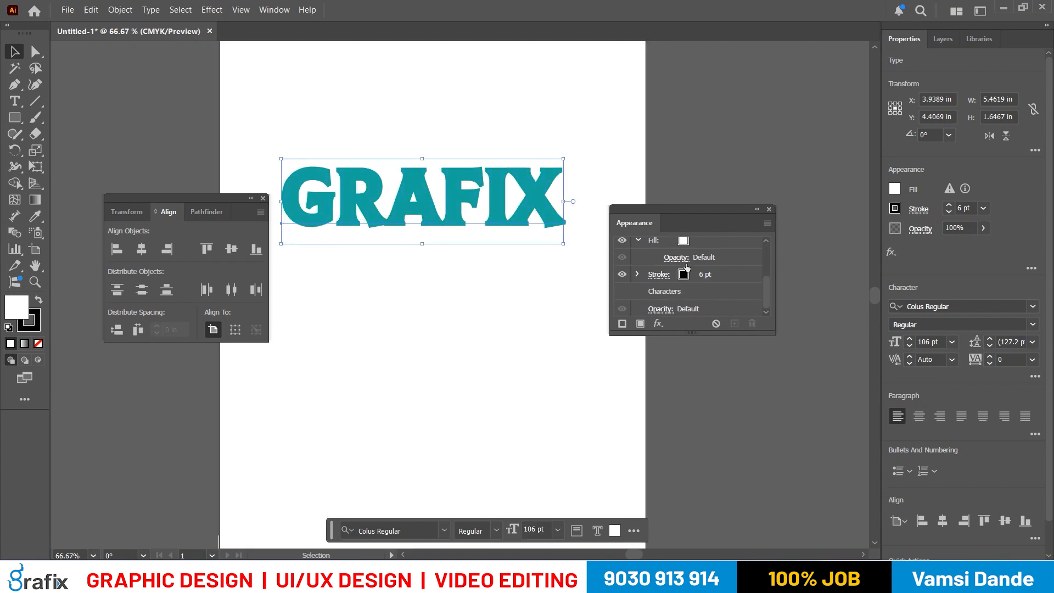
pyautogui.scroll(3, 688, 268)
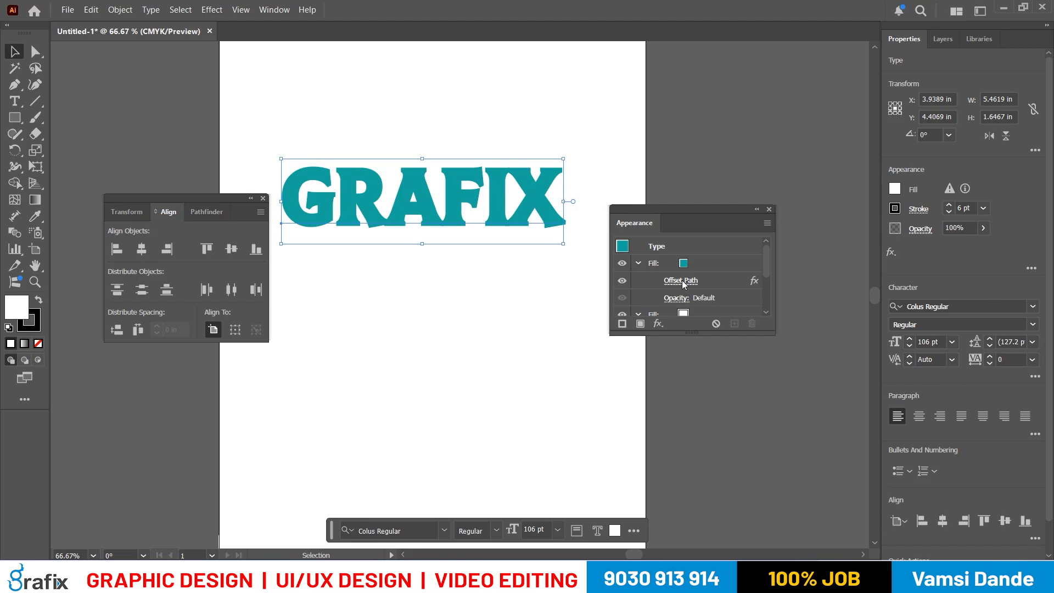
pyautogui.click(684, 266)
pyautogui.click(695, 264)
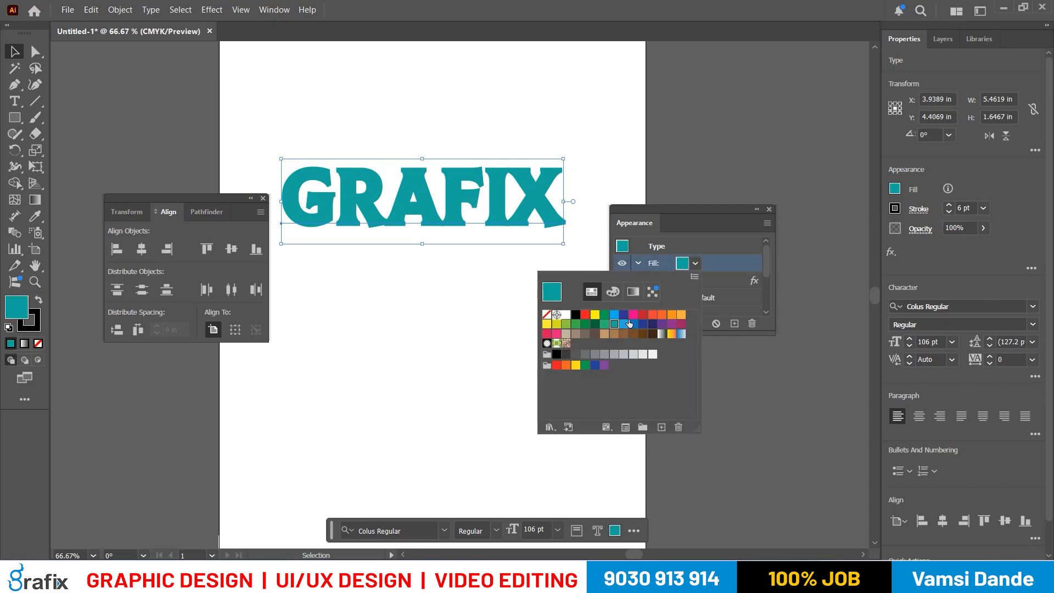
pyautogui.click(604, 314)
pyautogui.click(624, 314)
pyautogui.click(594, 324)
pyautogui.click(595, 314)
pyautogui.click(584, 314)
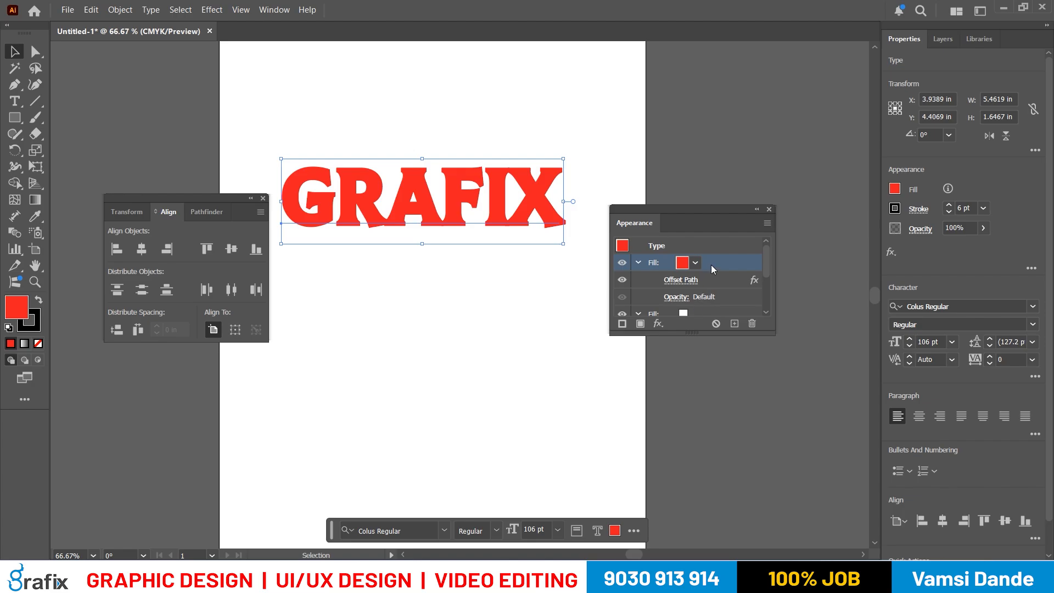
# - Undo the swatch changes on the offset fill back to teal
pyautogui.hotkey('ctrl', 'z')
pyautogui.hotkey('ctrl', 'z')
pyautogui.hotkey('ctrl', 'z')
pyautogui.hotkey('ctrl', 'z')
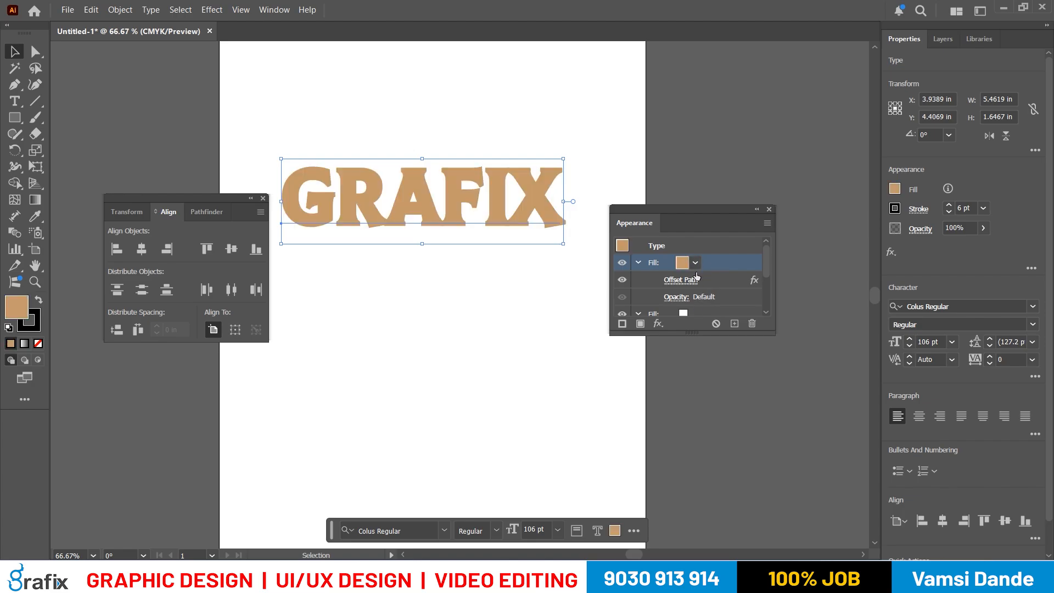
pyautogui.hotkey('ctrl', 'z')
pyautogui.hotkey('ctrl', 'z')
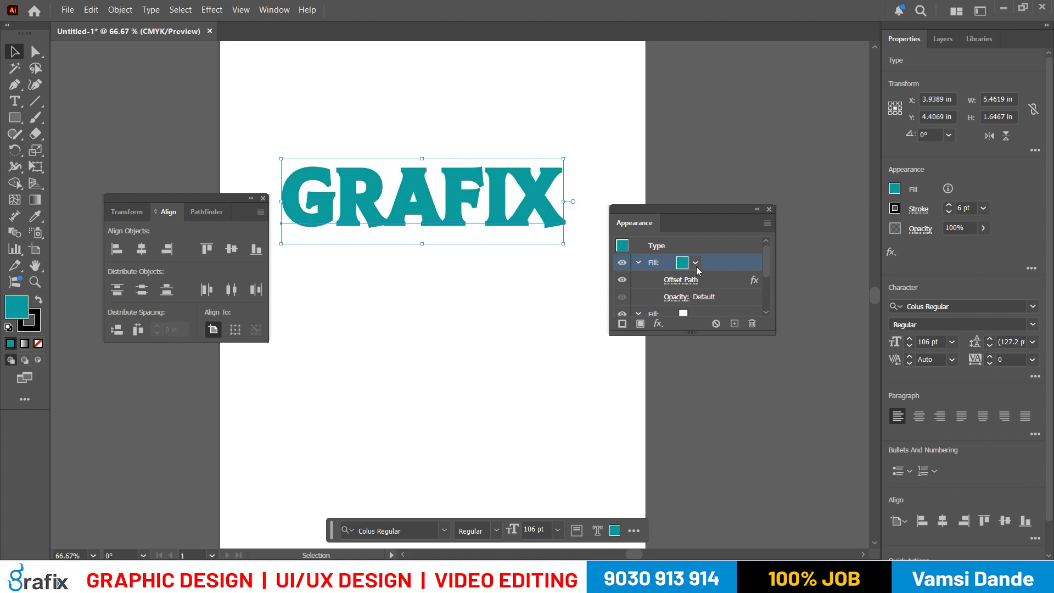
# - Reorder the GRAFIX text's appearance so the white fill sits above the teal offset fill
pyautogui.scroll(-2, 703, 283)
pyautogui.moveTo(667, 292); pyautogui.dragTo(655, 261)
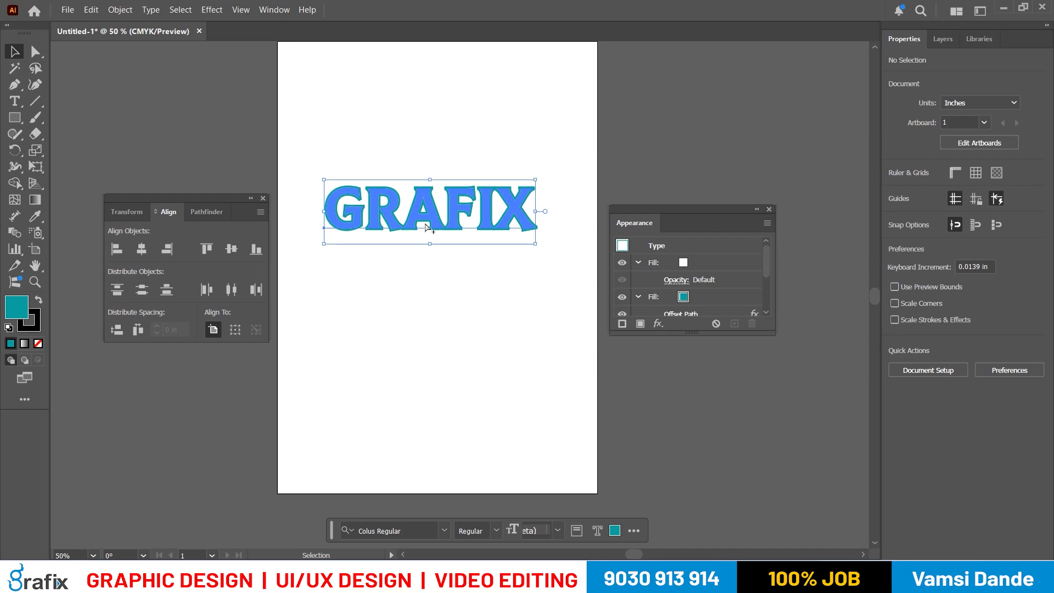
pyautogui.scroll(2, 426, 226)
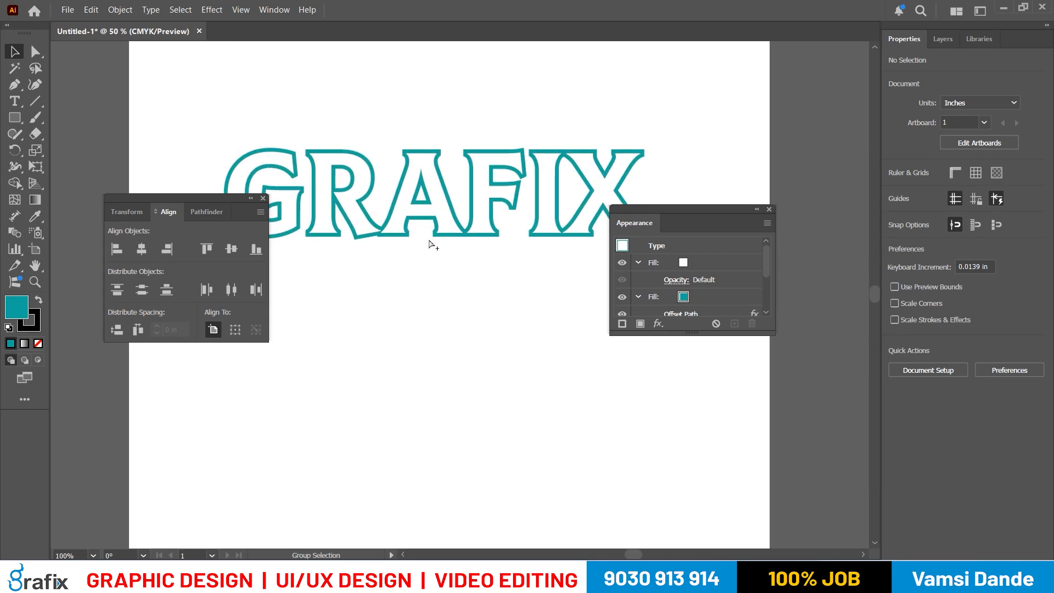
pyautogui.scroll(-1, 484, 225)
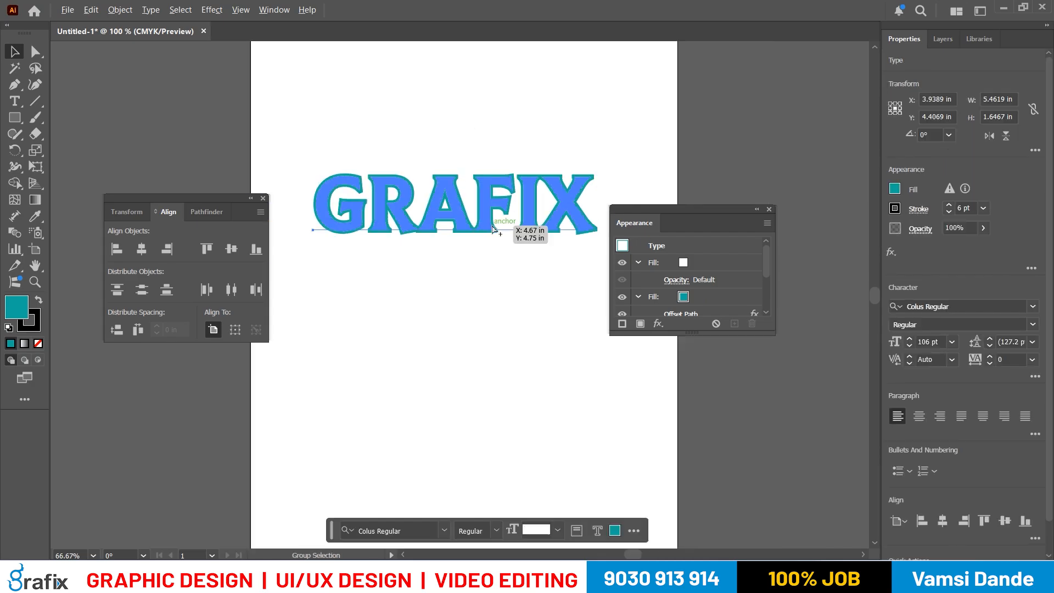
# - Duplicate the GRAFIX text about 1.61 in straight below the original and replace the copy's wording with JVS IT
pyautogui.moveTo(476, 226); pyautogui.dragTo(475, 311)
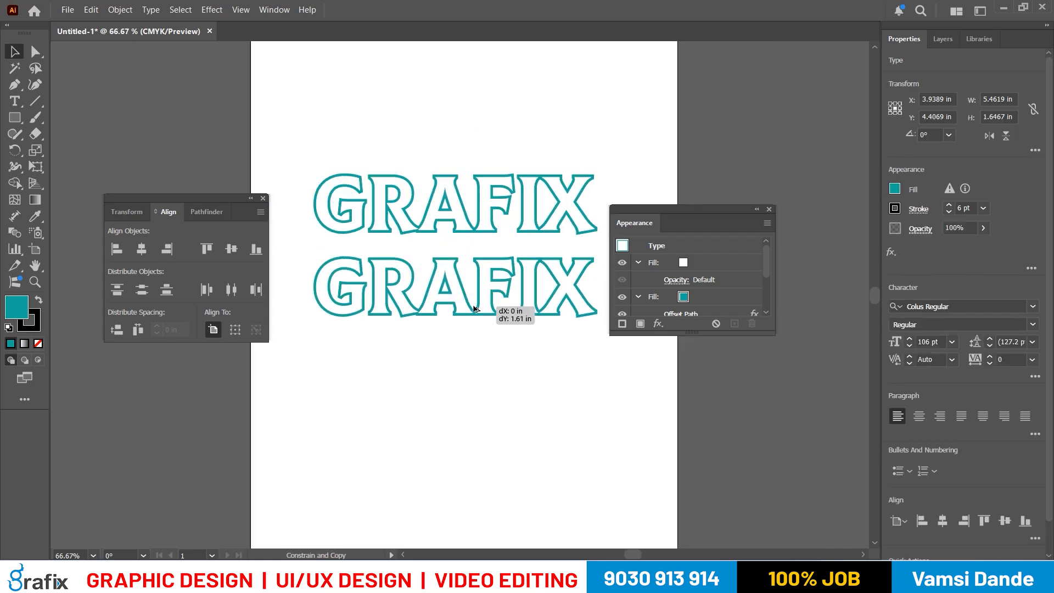
pyautogui.doubleClick(474, 310)
pyautogui.hotkey('ctrl', 'a')
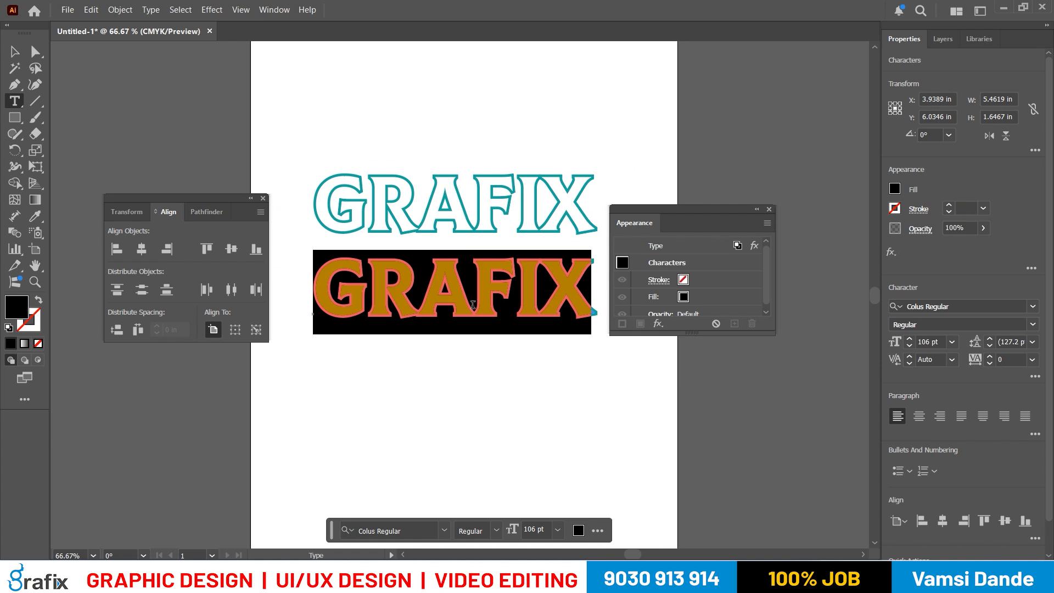
pyautogui.write('JVS IT')
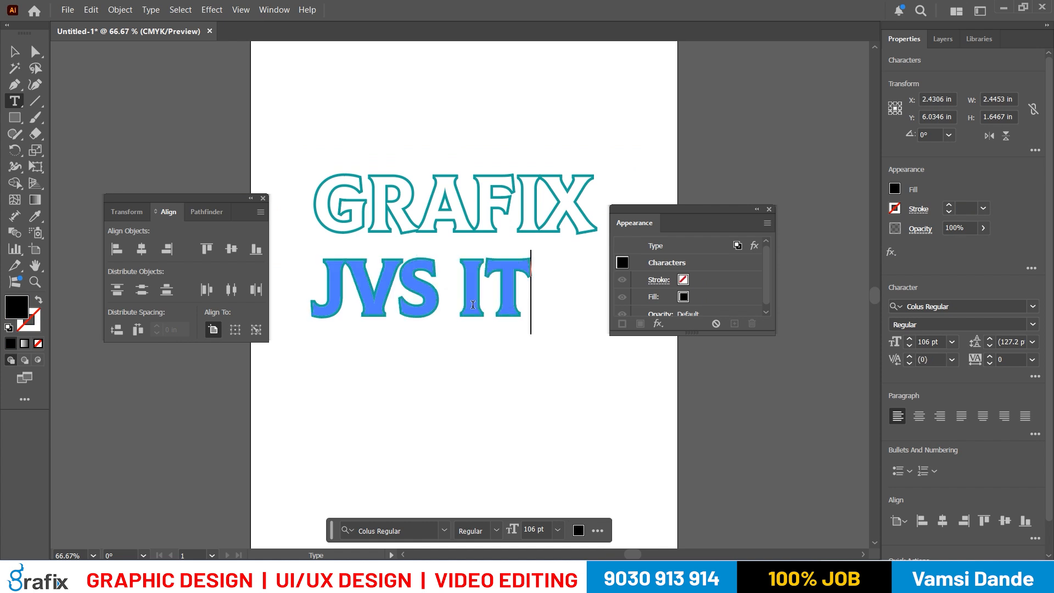
pyautogui.press('Escape')
# - Move the JVS IT text slightly down and to the right so it sits roughly centered beneath GRAFIX
pyautogui.click(493, 394)
pyautogui.moveTo(476, 315); pyautogui.dragTo(511, 327)
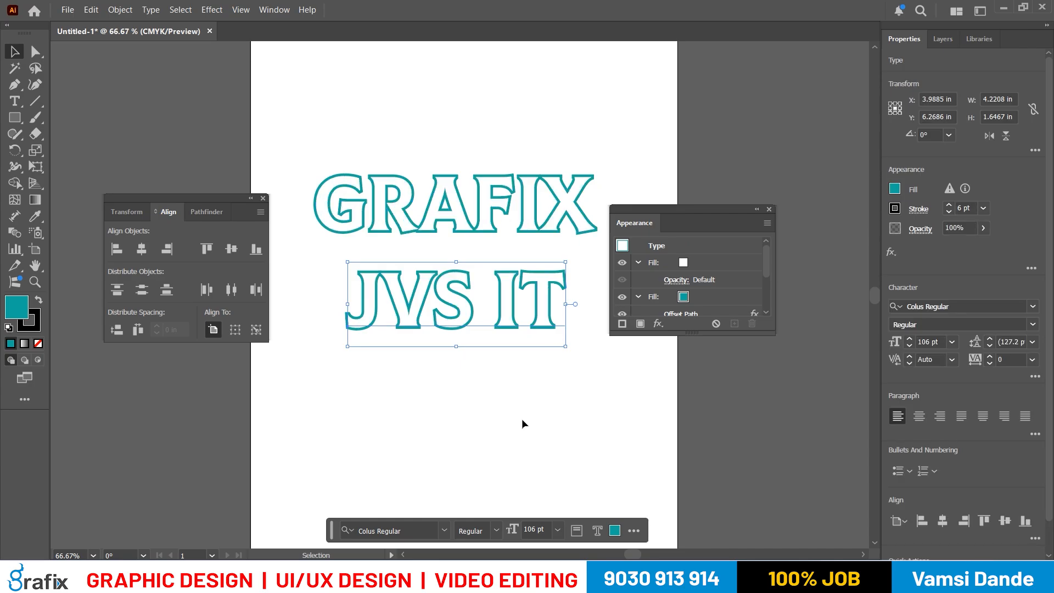
# - Select the GRAFIX text, check the notes on the next effect and enlarge the Appearance panel to show all its entries
pyautogui.click(488, 212)
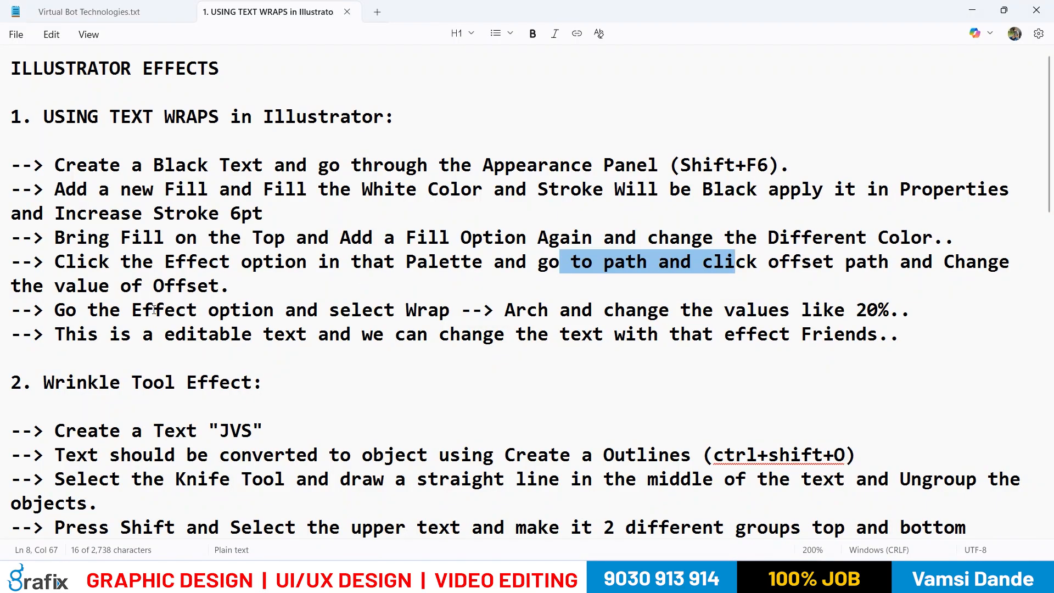
pyautogui.moveTo(155, 310); pyautogui.dragTo(407, 310)
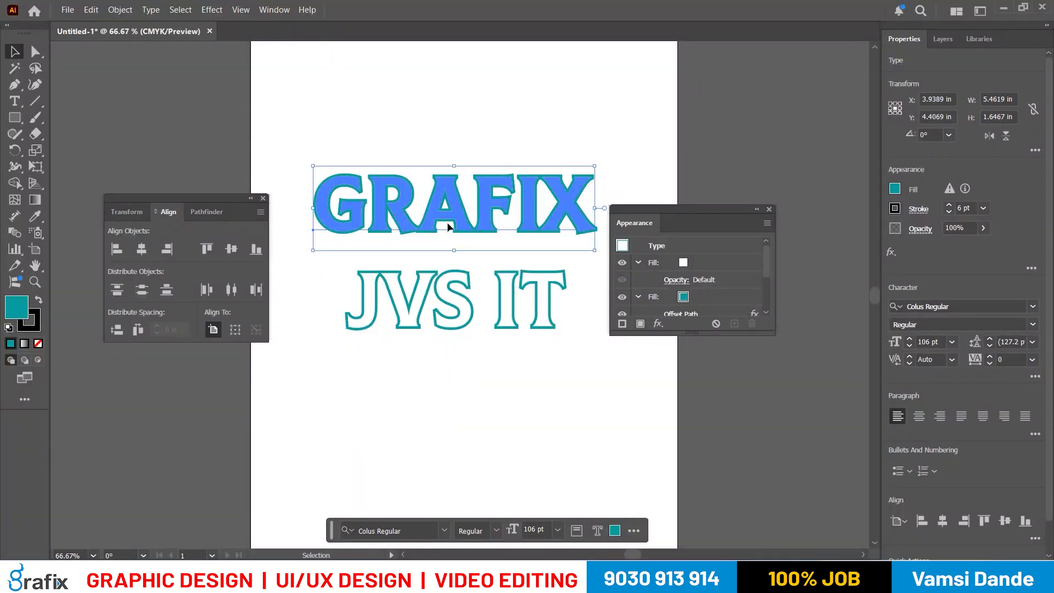
pyautogui.moveTo(709, 333); pyautogui.dragTo(712, 489)
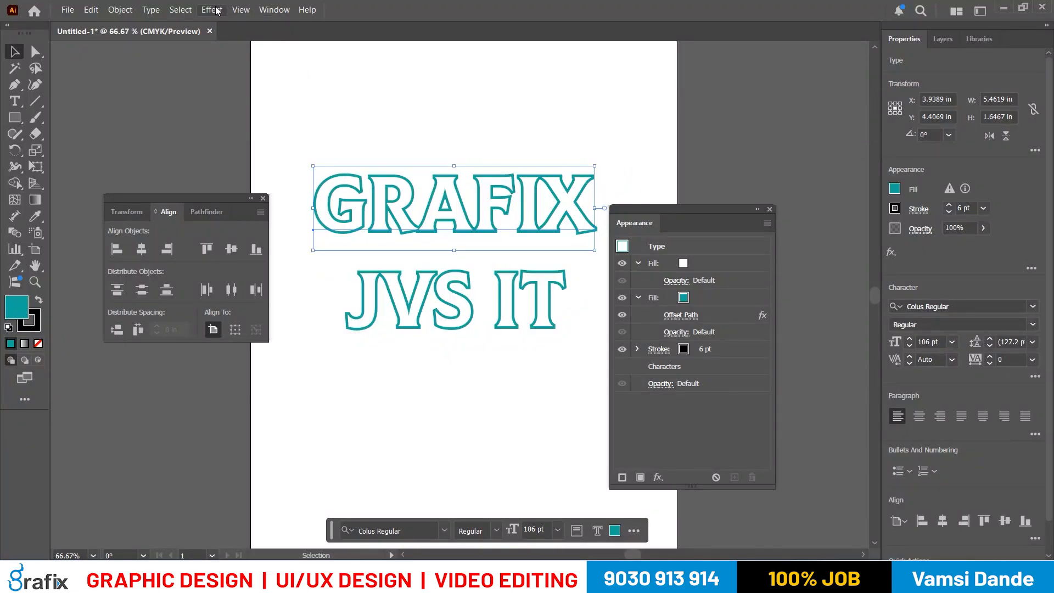
# - Apply an Arch warp effect to the GRAFIX text with a horizontal bend of 20%
pyautogui.click(212, 9)
pyautogui.moveTo(230, 266)
pyautogui.press('Escape')
pyautogui.click(212, 9)
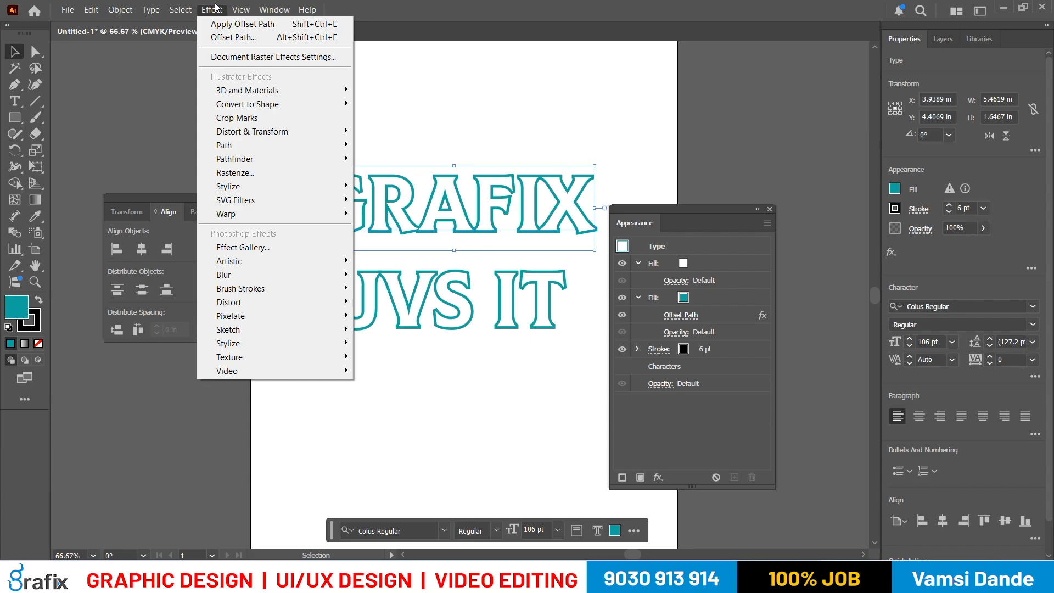
pyautogui.moveTo(335, 200)
pyautogui.click(389, 259)
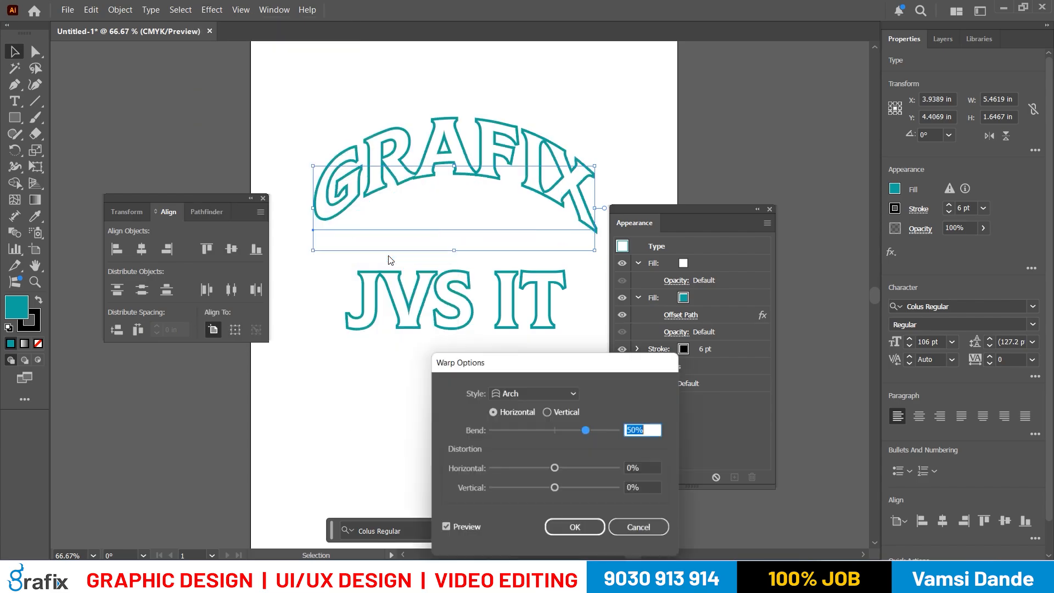
pyautogui.moveTo(622, 368); pyautogui.dragTo(707, 215)
pyautogui.write('20')
pyautogui.press('Tab')
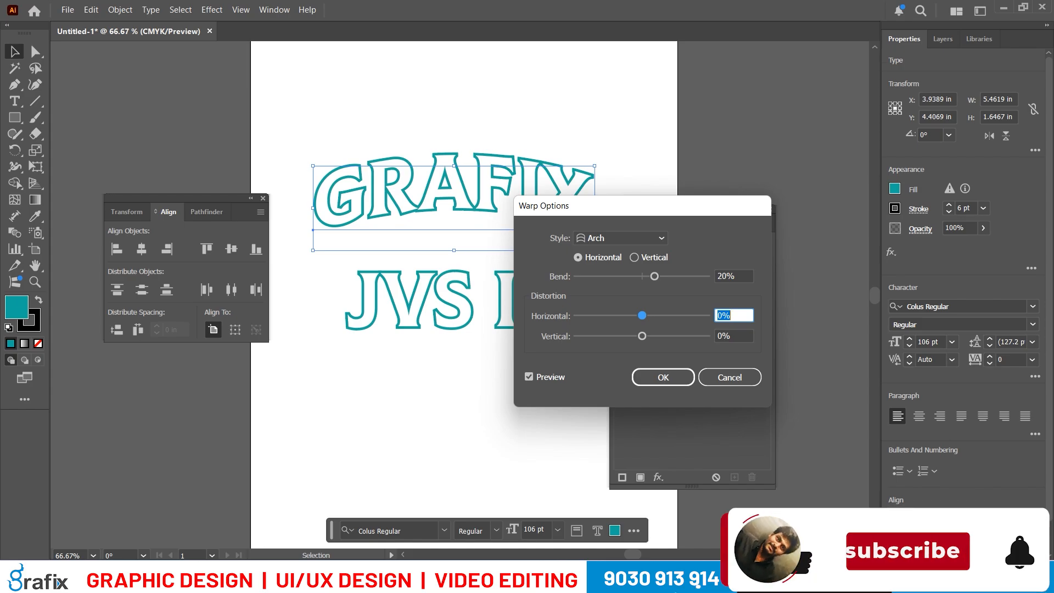
# - Switch to Google Meet to admit the waiting participant and return to Illustrator
pyautogui.click(634, 577)
pyautogui.click(547, 533)
pyautogui.click(967, 348)
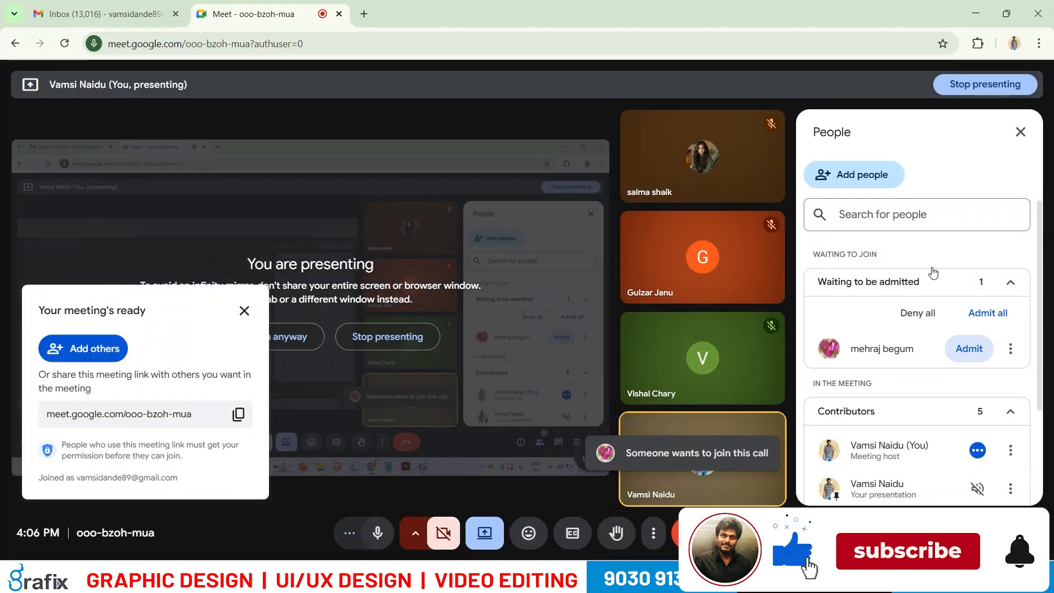
pyautogui.click(969, 14)
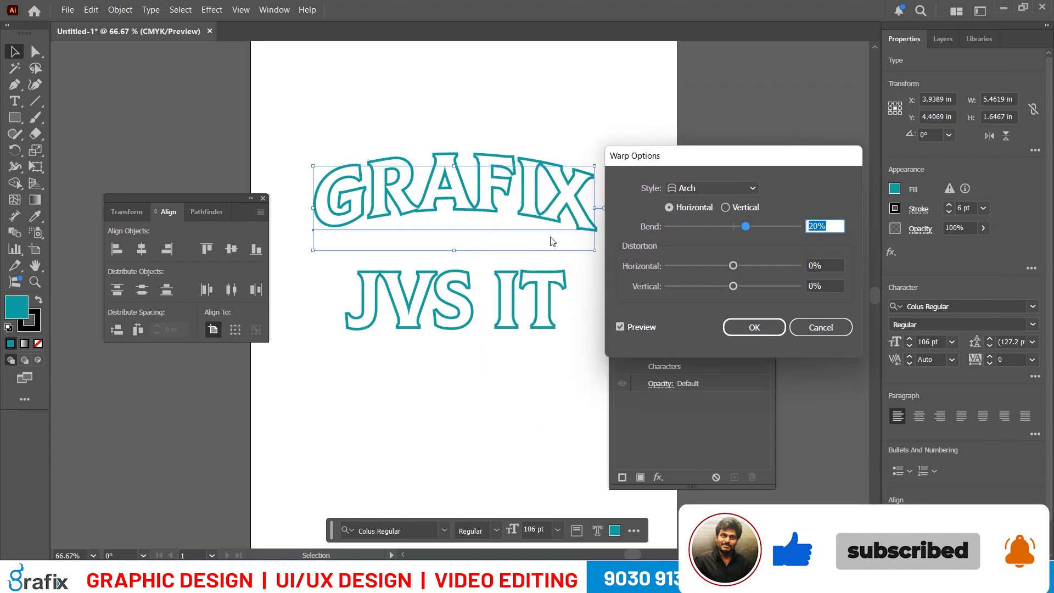
# - Preview a 10% bend on the Arch warp, set the bend back to 20% and apply the effect
pyautogui.hotkey('shift', 'Tab')
pyautogui.write('10')
pyautogui.press('Tab')
pyautogui.hotkey('shift', 'Tab')
pyautogui.write('20')
pyautogui.press('Tab')
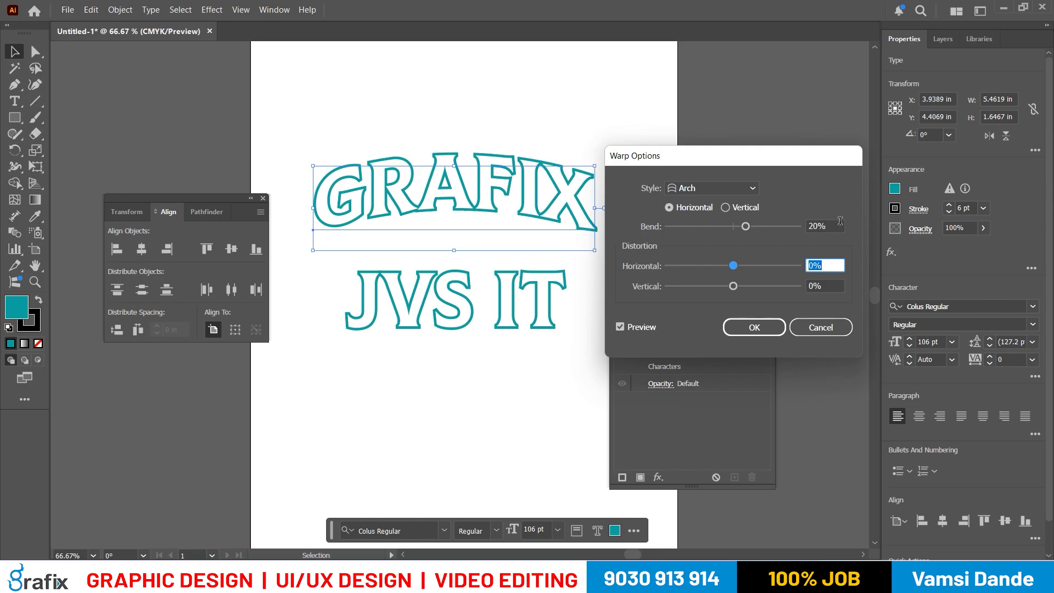
pyautogui.click(733, 330)
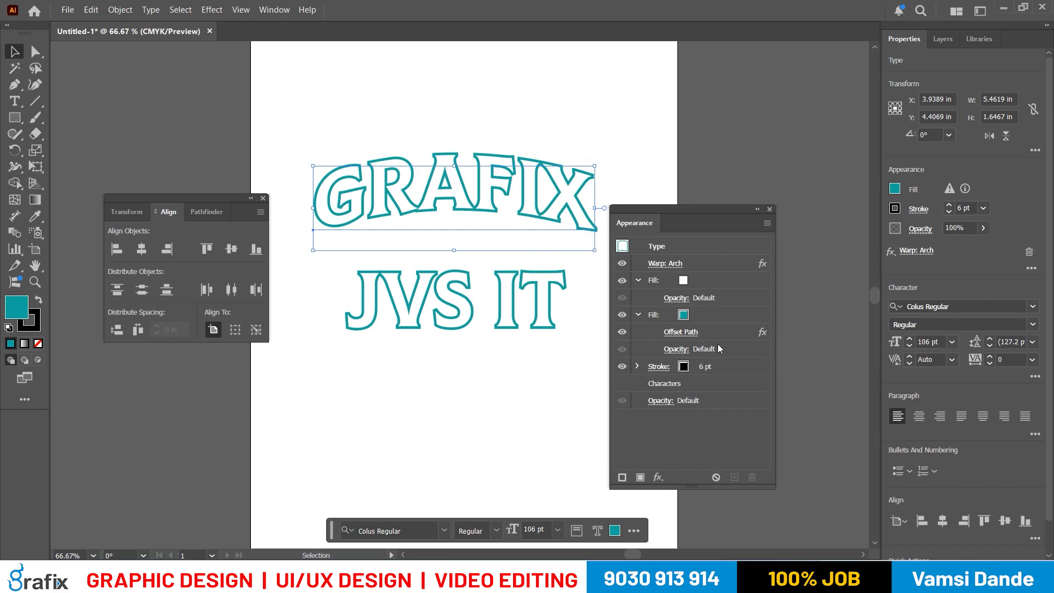
# - Duplicate the warped GRAFIX text about 2.18 in straight above the original and set the copy's stroke color to pink
pyautogui.moveTo(529, 155); pyautogui.dragTo(509, 198)
pyautogui.moveTo(505, 240); pyautogui.dragTo(506, 127)
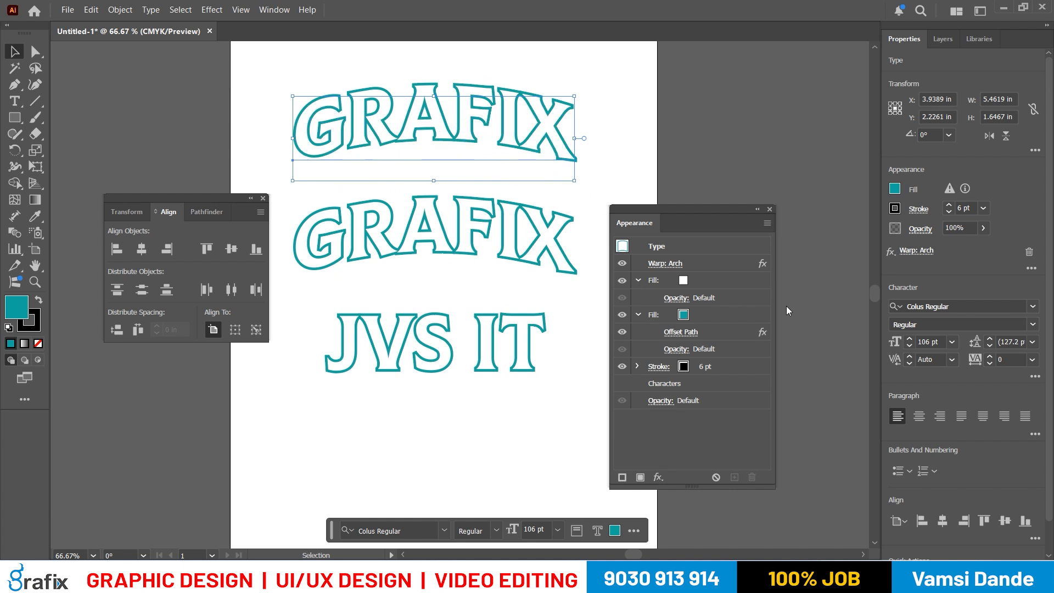
pyautogui.click(689, 368)
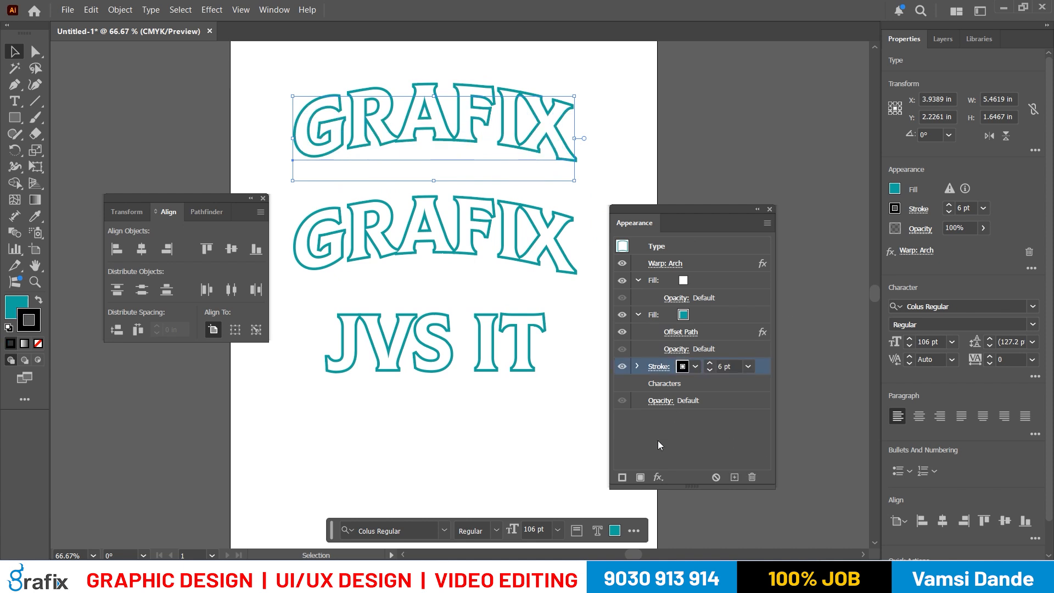
pyautogui.click(695, 366)
pyautogui.click(614, 426)
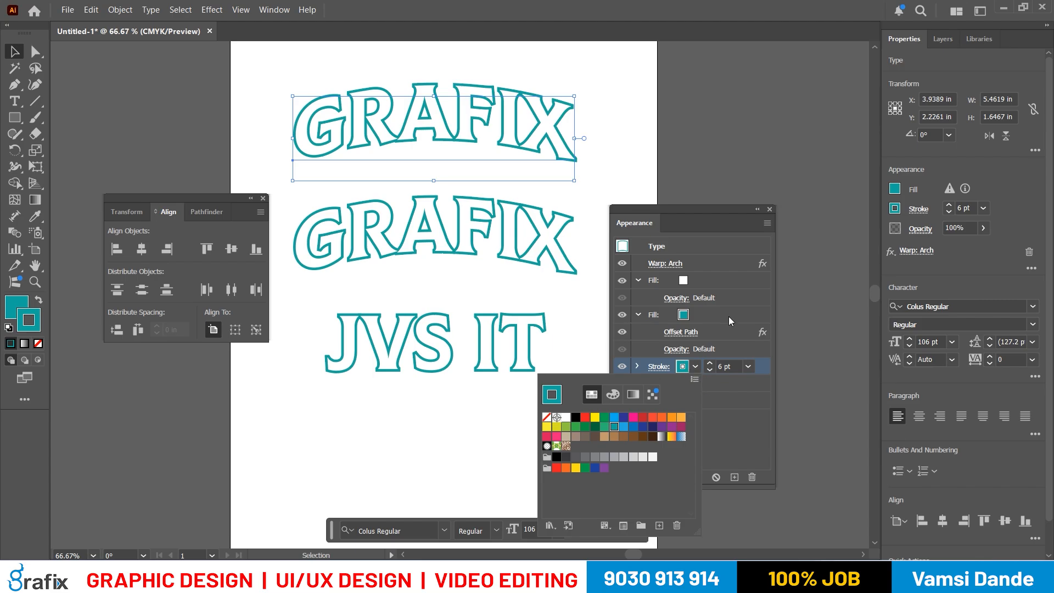
pyautogui.click(636, 418)
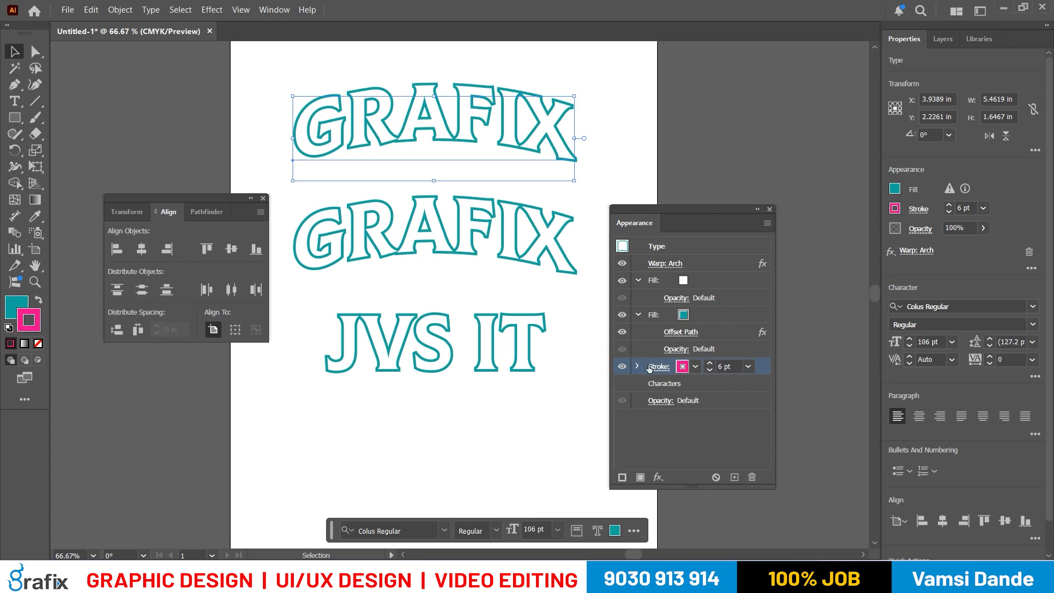
# - Reorder the upper GRAFIX copy's appearance so the stroke sits above the teal offset fill, and set the stroke color to orange
pyautogui.moveTo(650, 315); pyautogui.dragTo(656, 379)
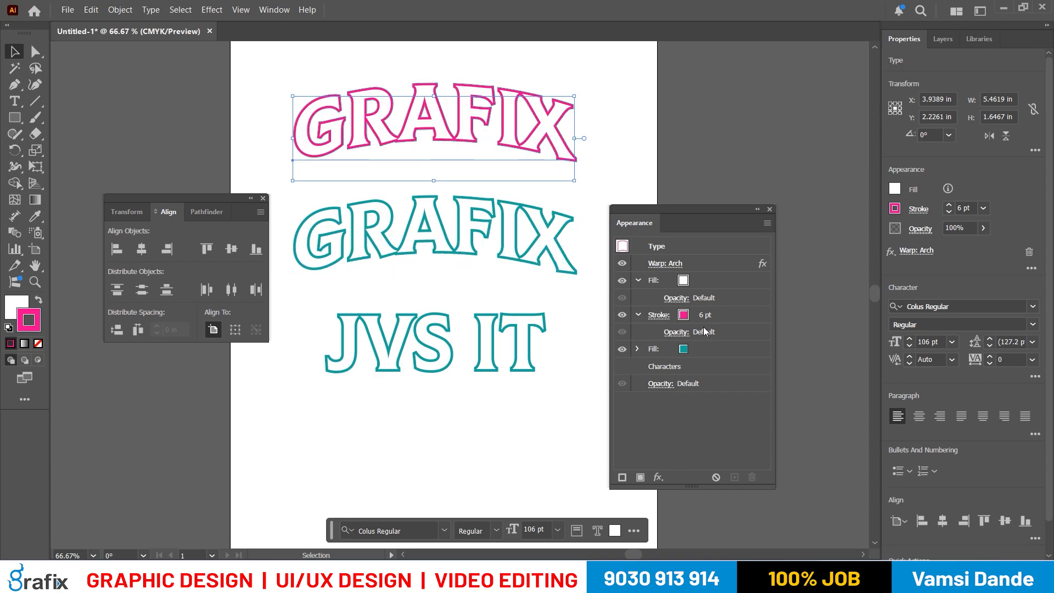
pyautogui.click(683, 319)
pyautogui.click(694, 315)
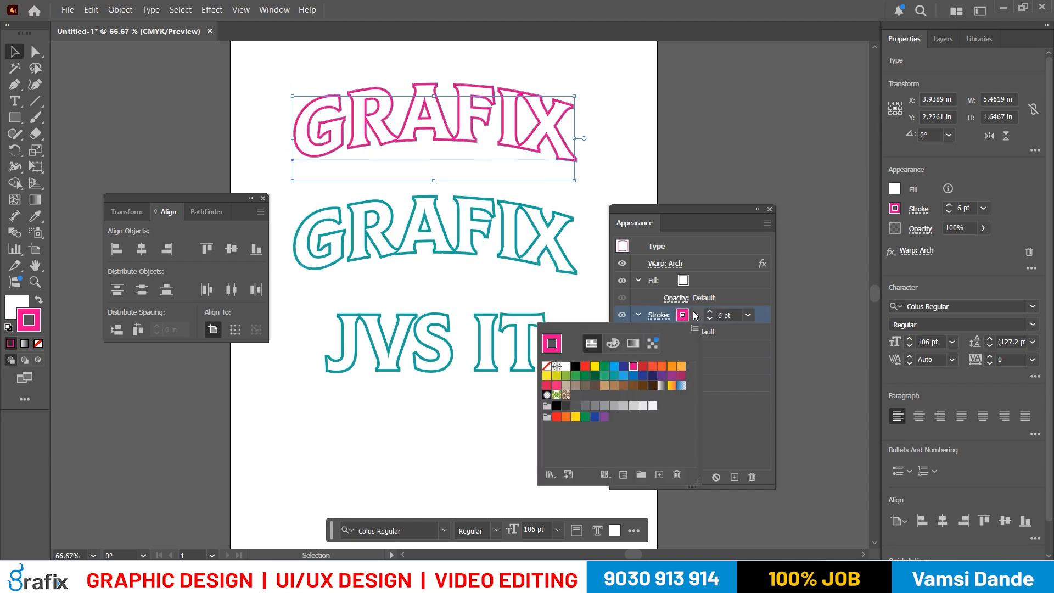
pyautogui.click(662, 366)
pyautogui.click(729, 220)
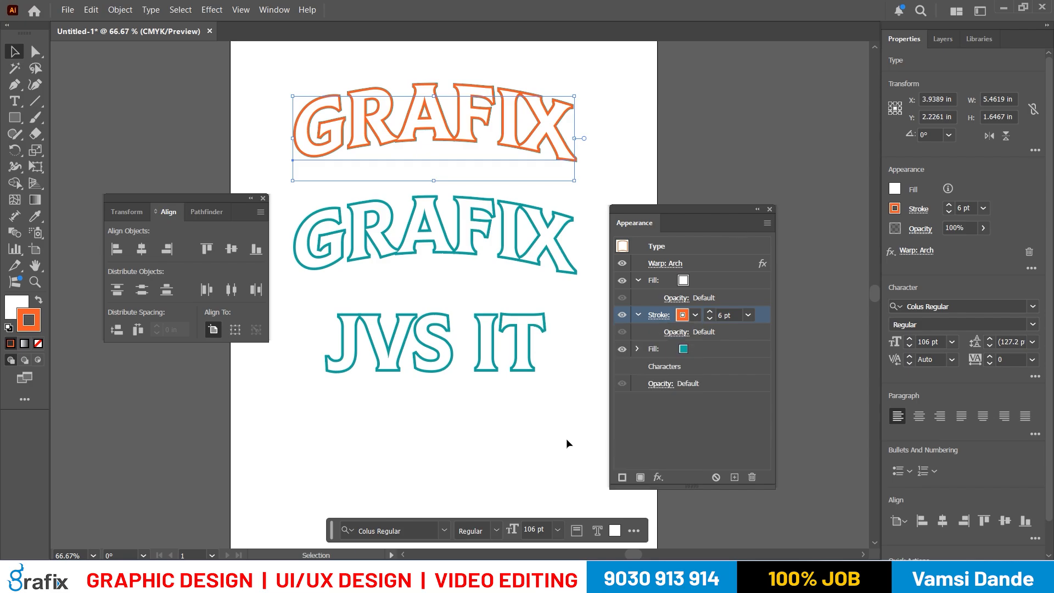
# - Replace the wording of the orange GRAFIX copy with a person's first name in capitals and deselect the text
pyautogui.press('t')
pyautogui.doubleClick(395, 125)
pyautogui.moveTo(299, 127); pyautogui.dragTo(588, 127)
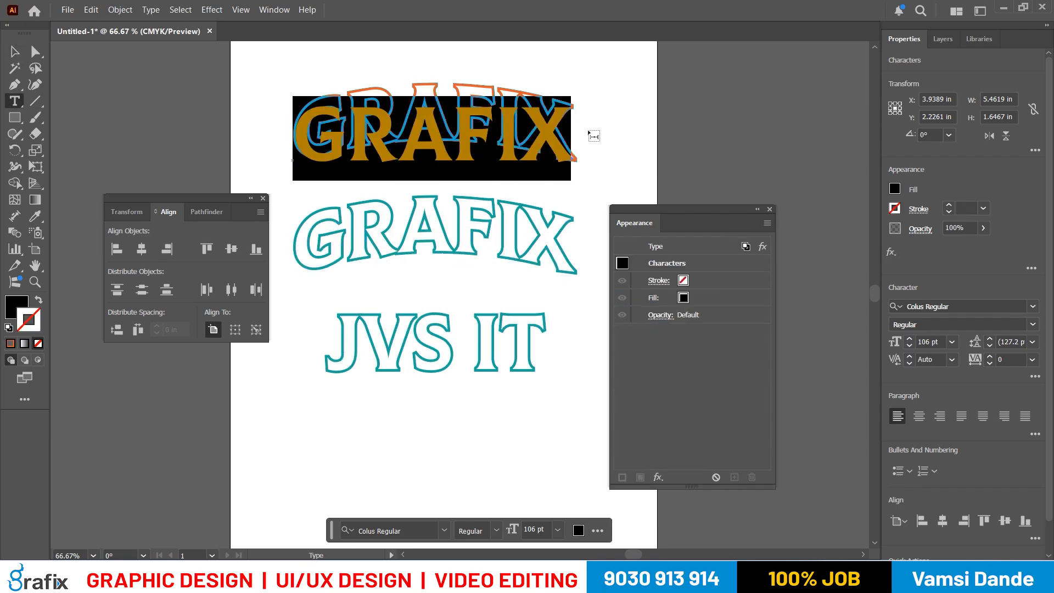
pyautogui.write('R')
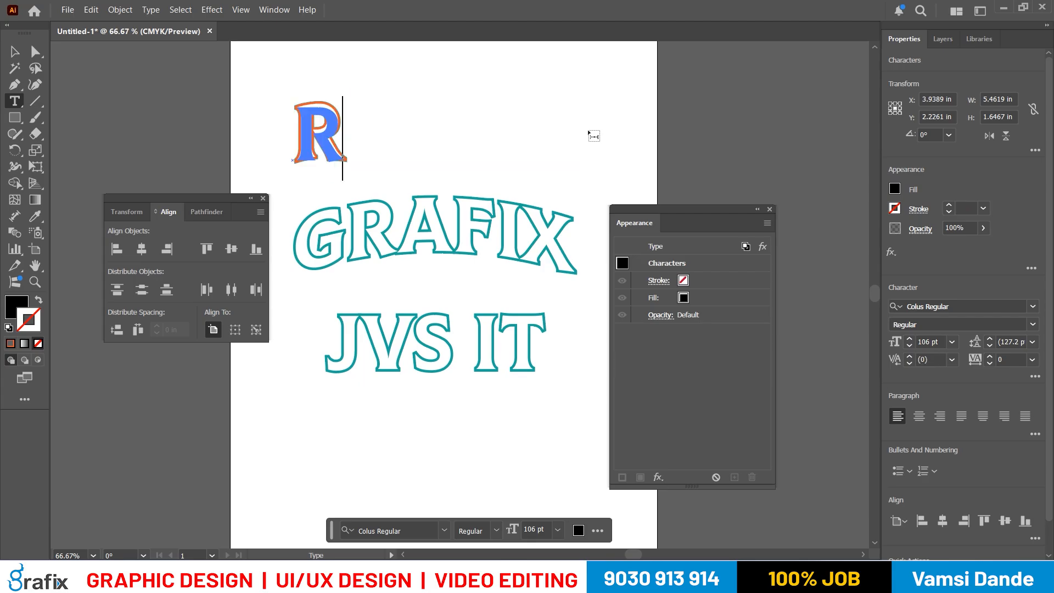
pyautogui.press('BackSpace')
pyautogui.write('BU')
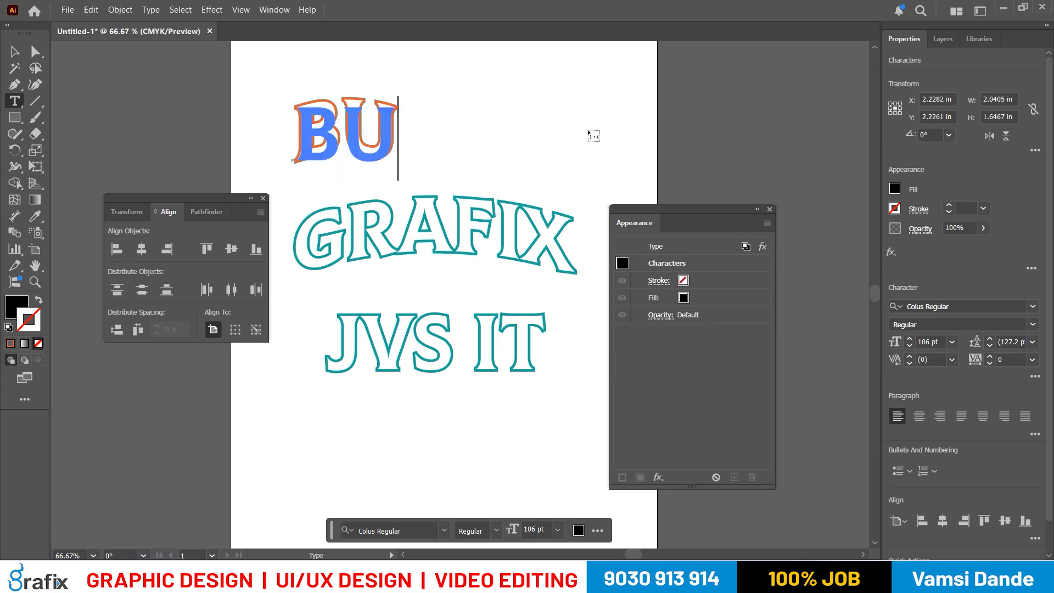
pyautogui.write('SHRA')
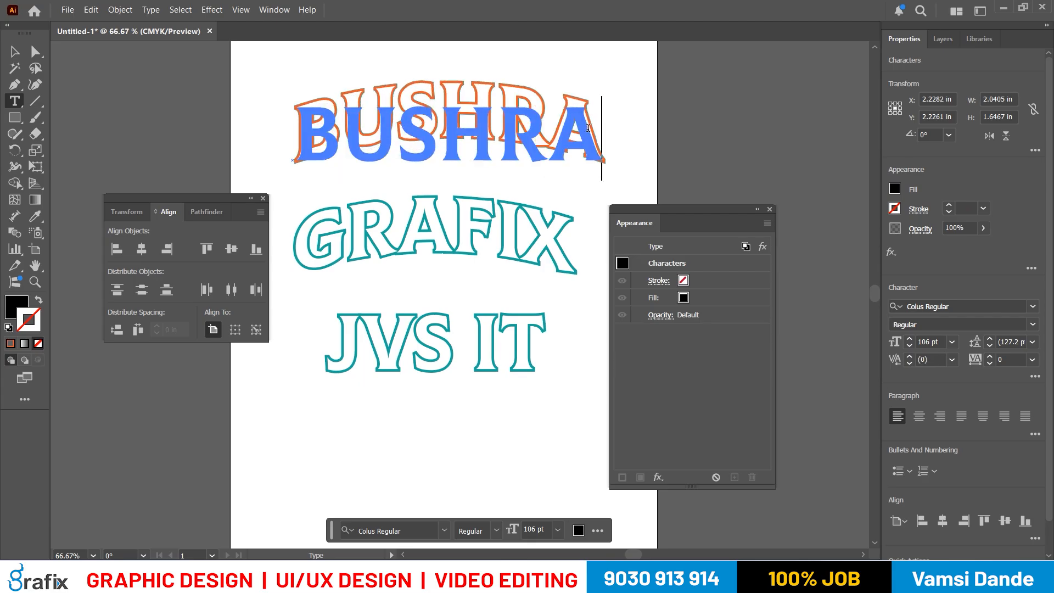
pyautogui.press('Escape')
pyautogui.click(733, 144)
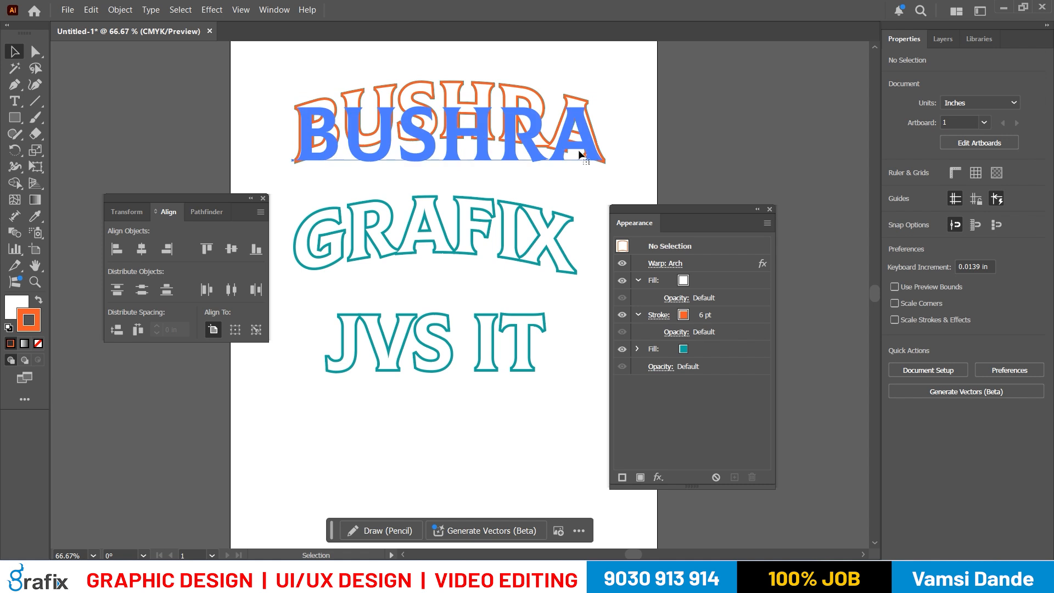
# - Check the three text objects individually and select all of them together
pyautogui.click(579, 146)
pyautogui.click(525, 319)
pyautogui.click(502, 250)
pyautogui.click(488, 131)
pyautogui.click(483, 246)
pyautogui.click(487, 369)
pyautogui.moveTo(546, 415); pyautogui.dragTo(371, 59)
pyautogui.scroll(-2, 514, 121)
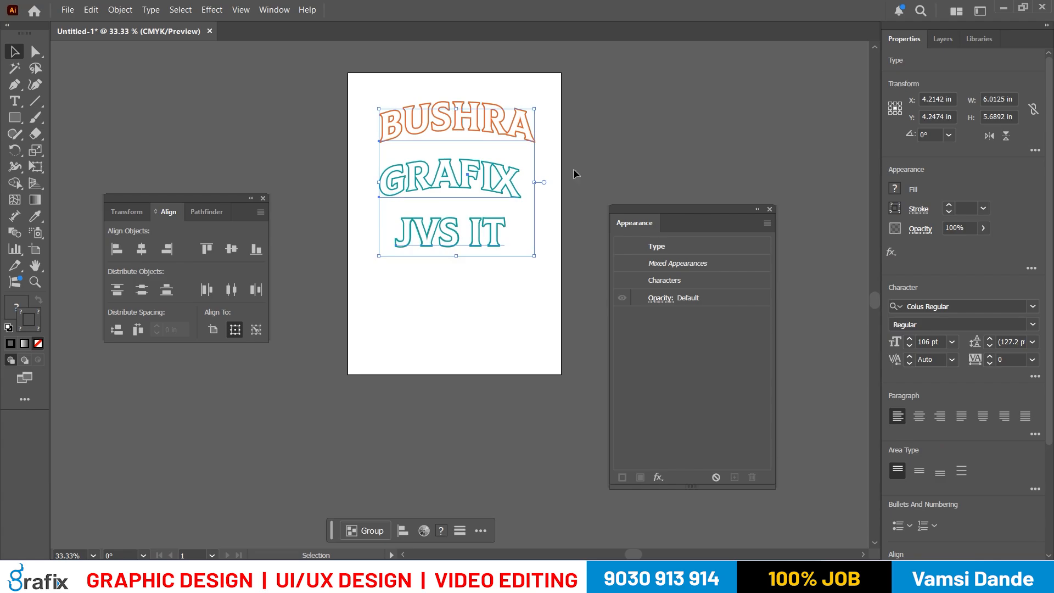
pyautogui.scroll(1, 511, 129)
# - Switch to the written notes and review the text warp steps, including the line about the text staying editable
pyautogui.hotkey('alt', 'Tab')
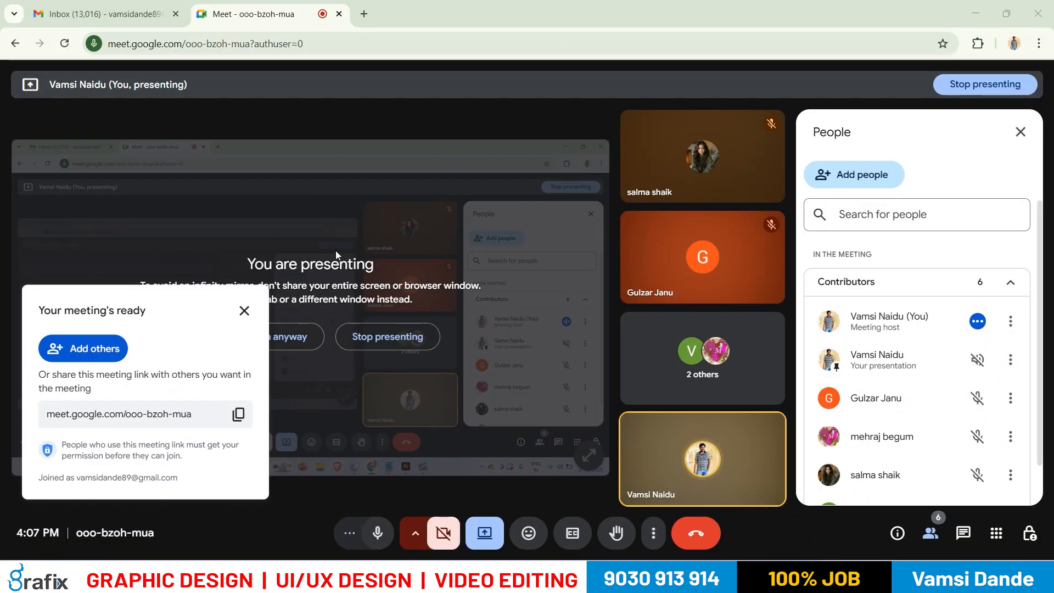
pyautogui.hotkey('alt', 'Tab')
pyautogui.press('Tab')
pyautogui.moveTo(118, 117); pyautogui.dragTo(417, 124)
pyautogui.click(418, 165)
pyautogui.moveTo(55, 165); pyautogui.dragTo(864, 340)
pyautogui.click(866, 345)
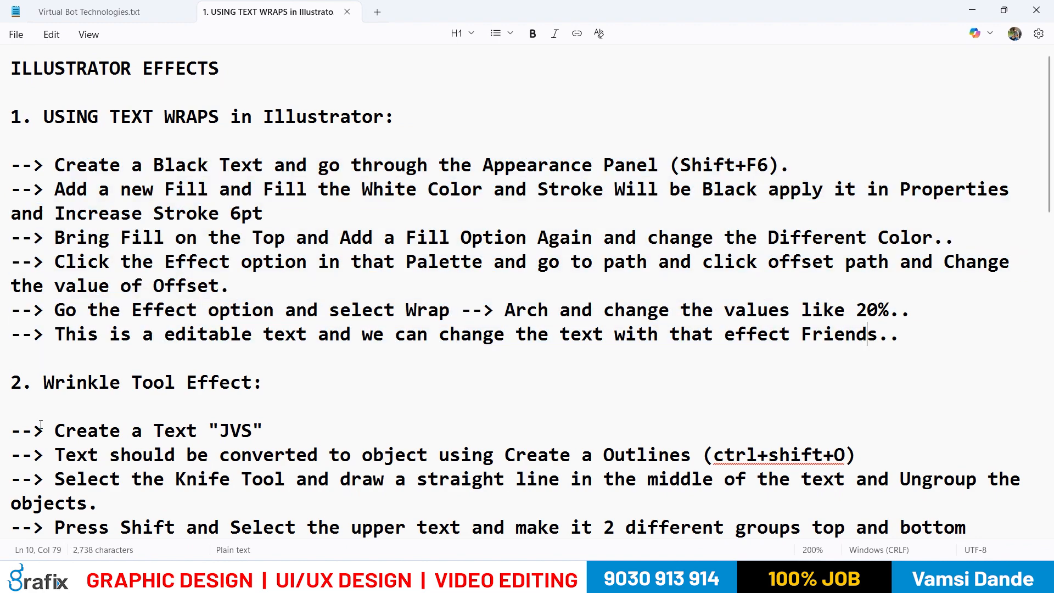
pyautogui.moveTo(285, 337); pyautogui.dragTo(499, 337)
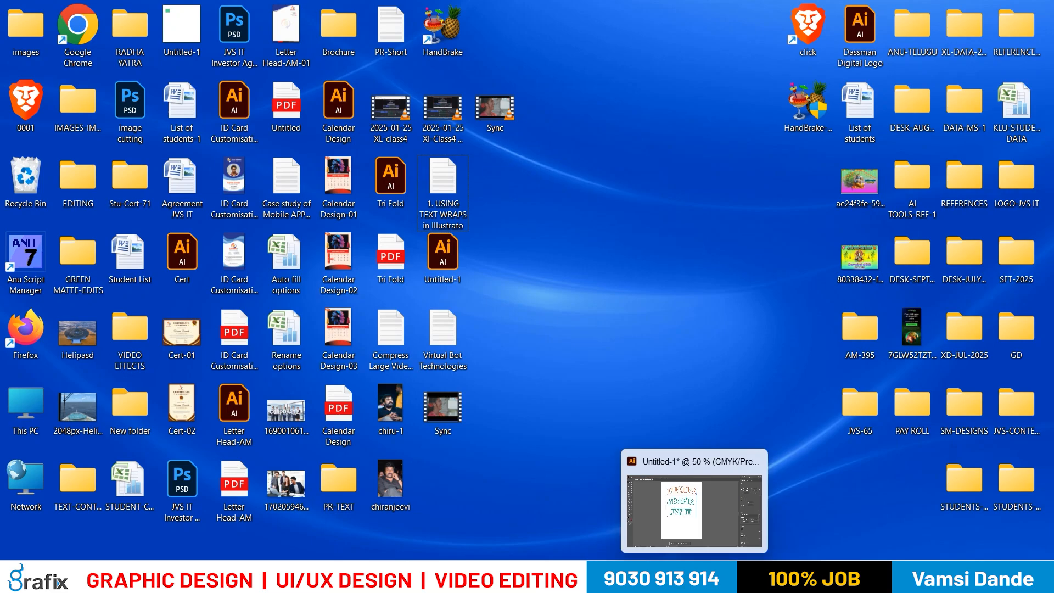
# - Return to Illustrator, shift all three texts slightly up and to the right, and move JVS IT farther below GRAFIX
pyautogui.scroll(1, 421, 190)
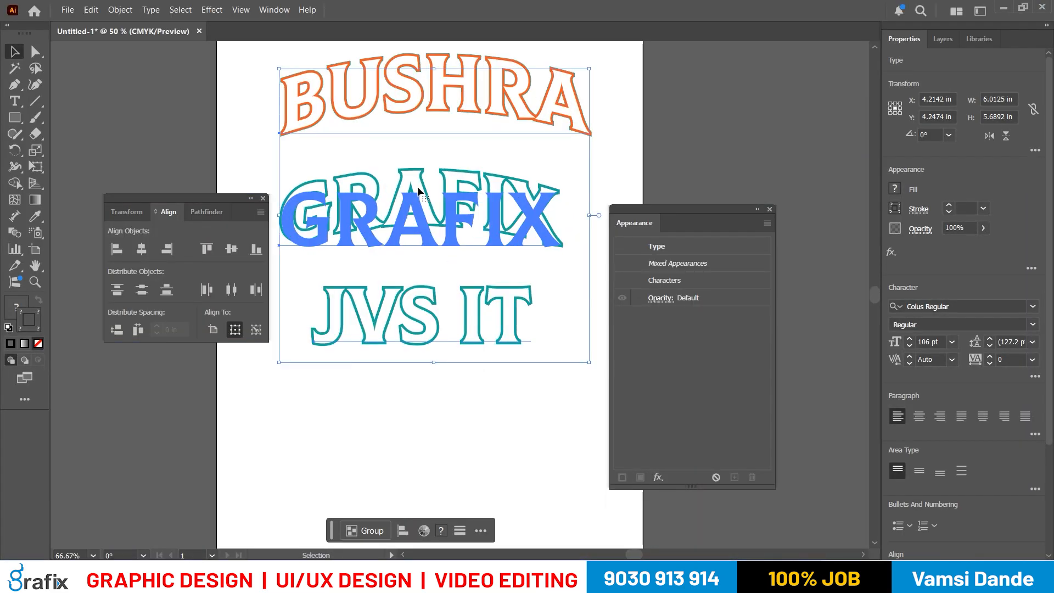
pyautogui.moveTo(434, 209); pyautogui.dragTo(439, 204)
pyautogui.click(460, 388)
pyautogui.moveTo(479, 295); pyautogui.dragTo(481, 376)
# - Replace the wording of the teal warped GRAFIX text with another person's first name in capitals
pyautogui.doubleClick(483, 219)
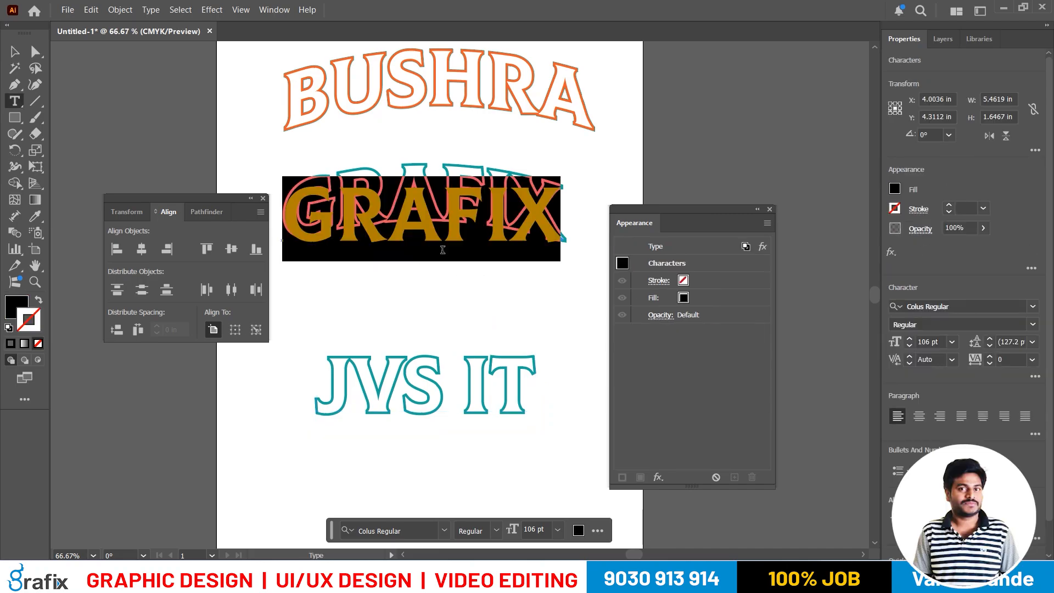
pyautogui.write('VISJA')
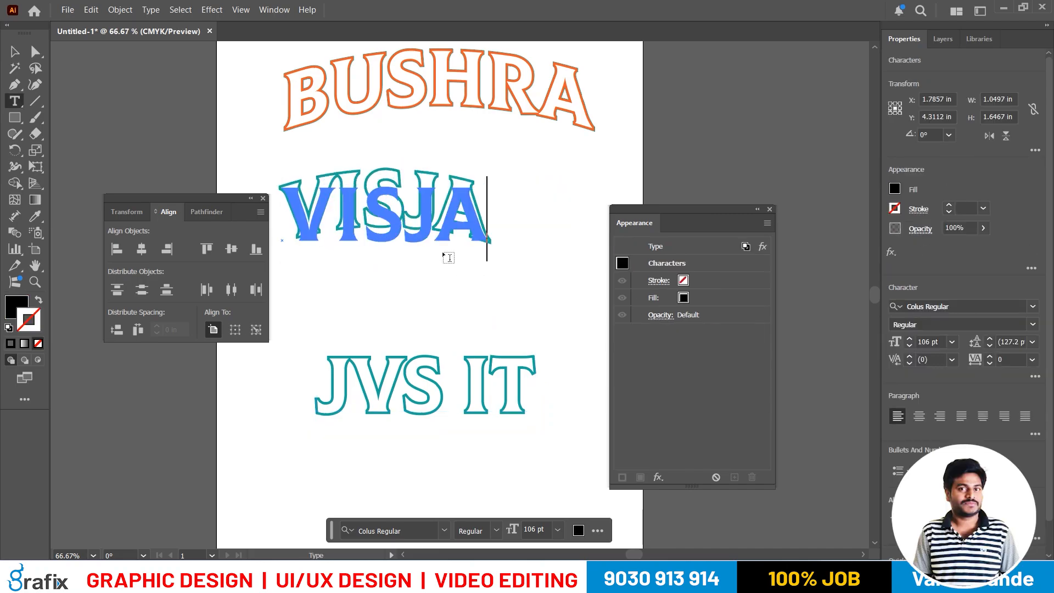
pyautogui.press('BackSpace')
pyautogui.press('BackSpace')
pyautogui.write('HAL')
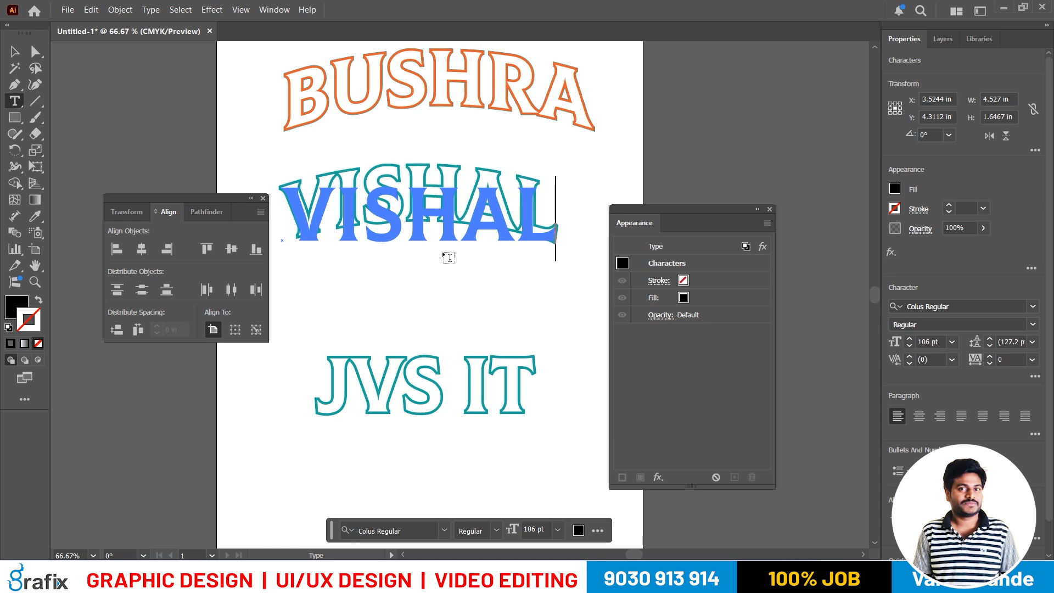
pyautogui.press('Escape')
# - Move the teal warped name to the right beneath the orange text and bring JVS IT up closer below it
pyautogui.click(463, 317)
pyautogui.moveTo(462, 228); pyautogui.dragTo(514, 234)
pyautogui.click(494, 282)
pyautogui.click(498, 328)
pyautogui.moveTo(483, 394); pyautogui.dragTo(487, 326)
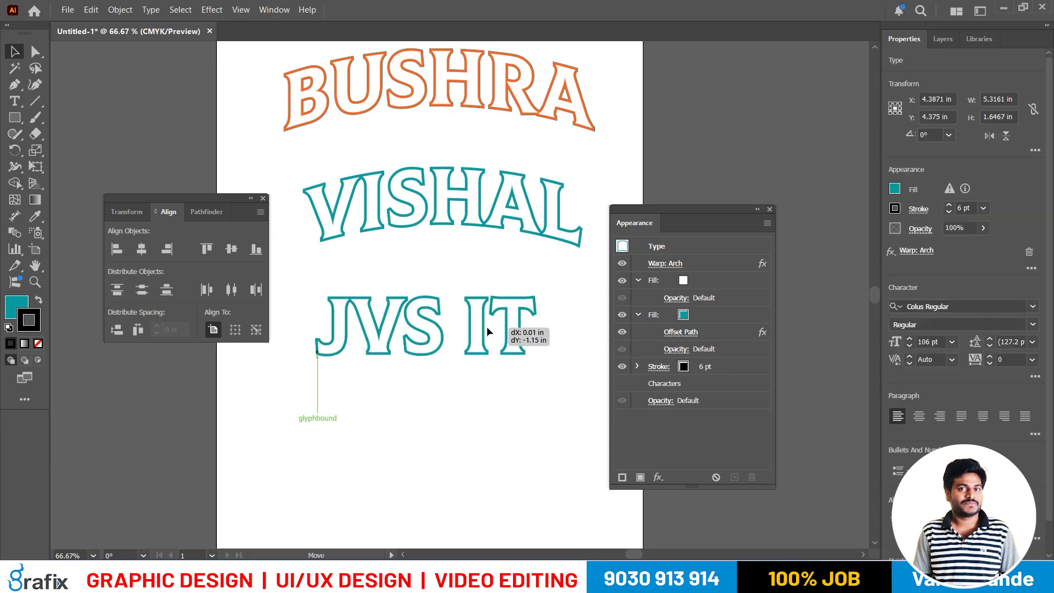
pyautogui.click(477, 440)
pyautogui.moveTo(477, 440); pyautogui.dragTo(472, 434)
pyautogui.keyDown('ctrl'); pyautogui.keyDown('alt'); pyautogui.click(440, 365); pyautogui.keyUp('alt'); pyautogui.keyUp('ctrl')
pyautogui.moveTo(455, 397); pyautogui.dragTo(452, 392)
pyautogui.hotkey('ctrl', 's')
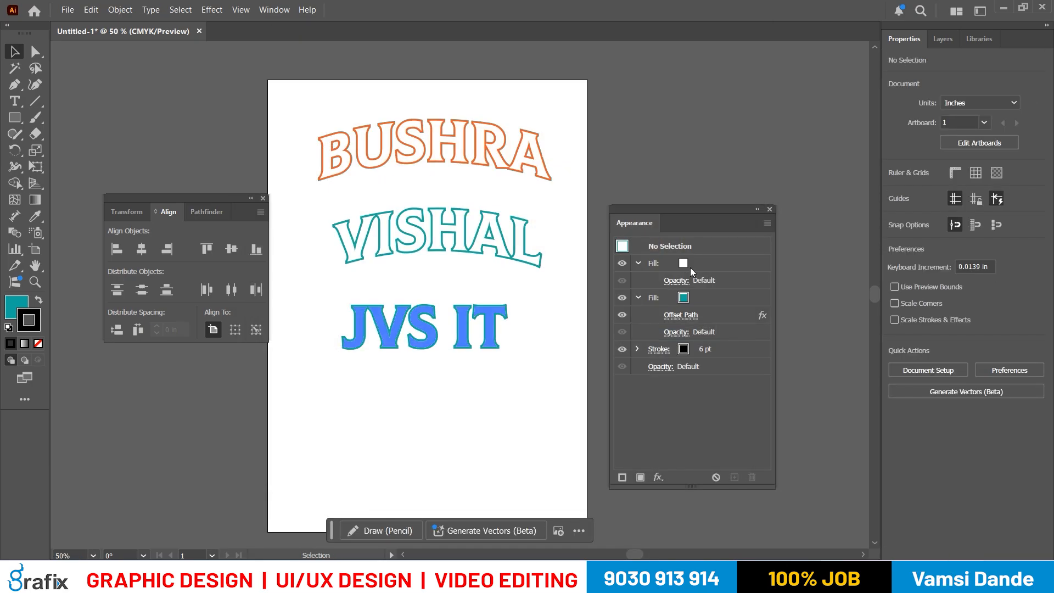
pyautogui.hotkey('ctrl', 'z')
# - Add a second artboard beside the first one and close the Appearance and Artboards panels
pyautogui.click(274, 10)
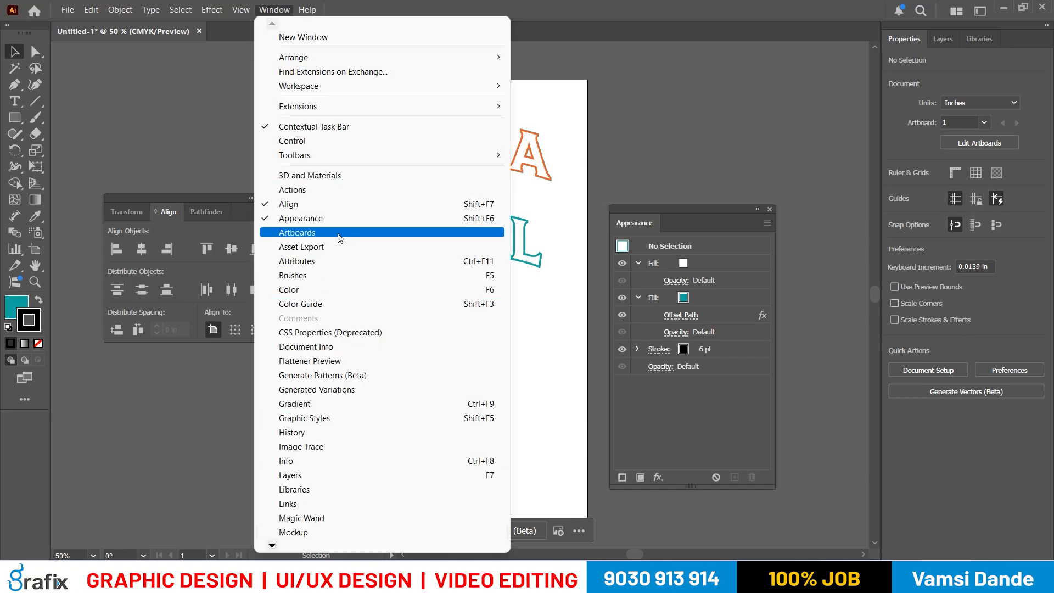
pyautogui.click(307, 232)
pyautogui.click(586, 367)
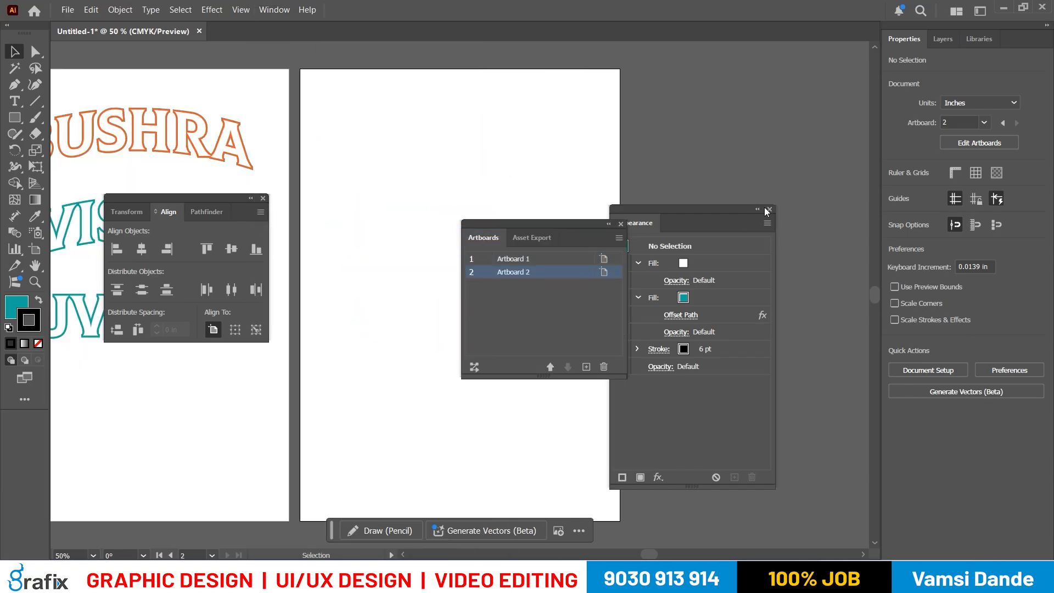
pyautogui.click(770, 210)
pyautogui.moveTo(433, 311); pyautogui.dragTo(478, 312)
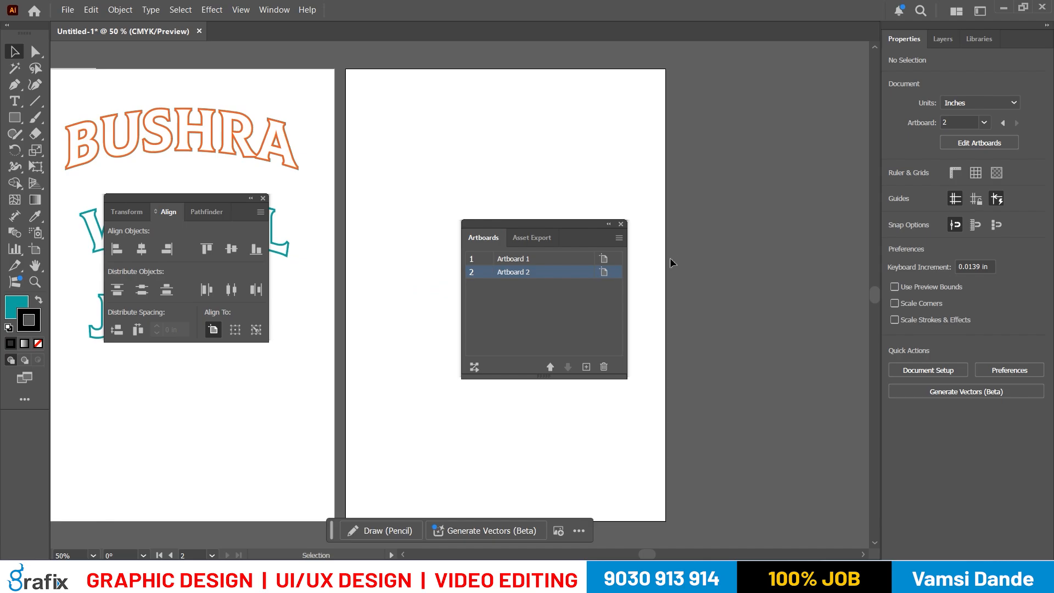
pyautogui.press('XF86AudioRaiseVolume')
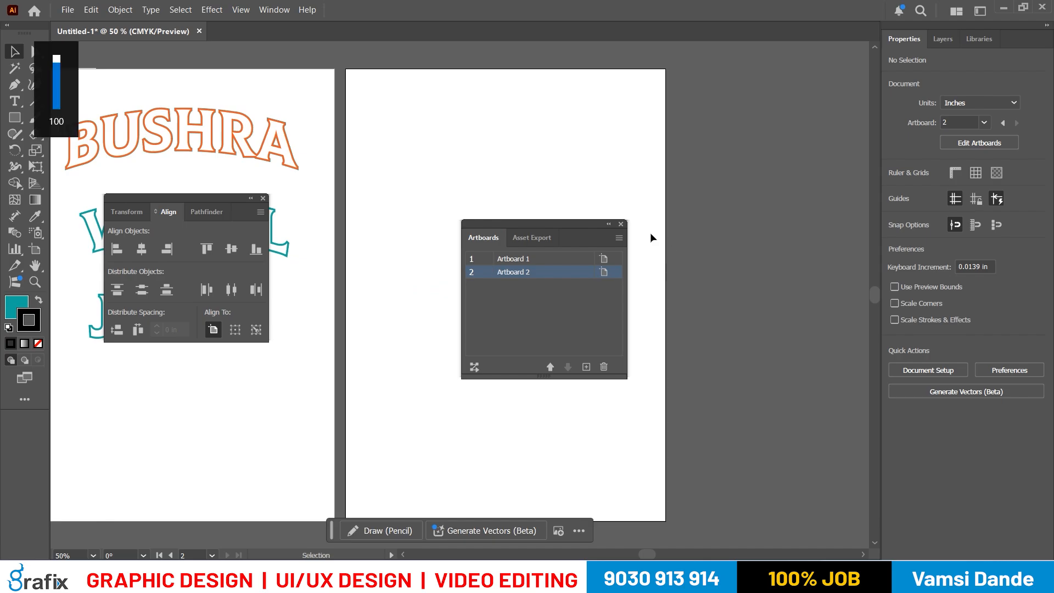
pyautogui.click(621, 224)
pyautogui.moveTo(580, 244); pyautogui.dragTo(572, 242)
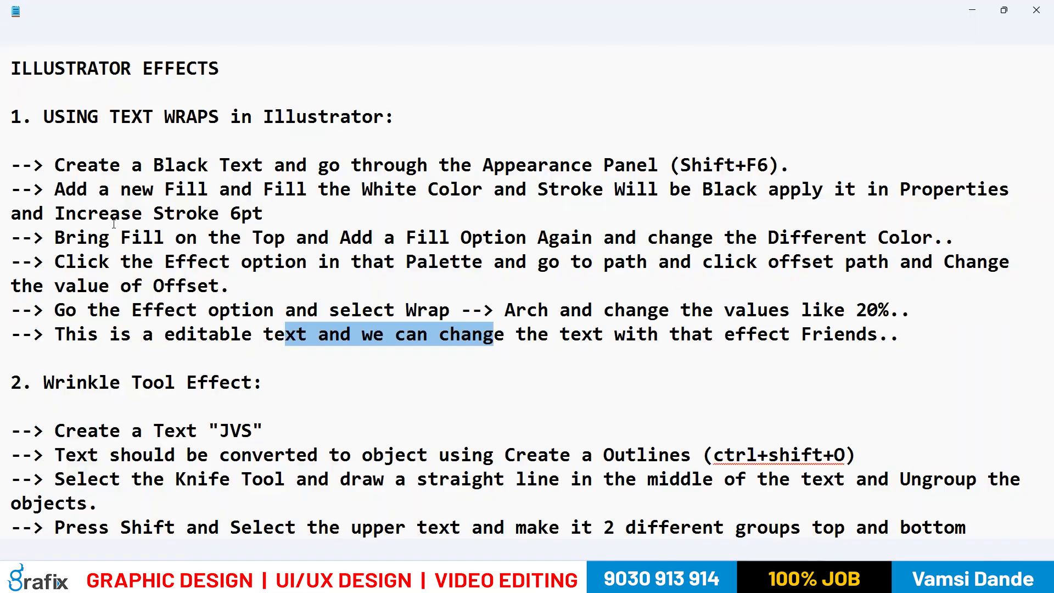
# - Consult the Wrinkle Tool Effect notes and add the text JVS near the top of the second artboard in Illustrator
pyautogui.moveTo(121, 383); pyautogui.dragTo(257, 367)
pyautogui.scroll(-4, 101, 190)
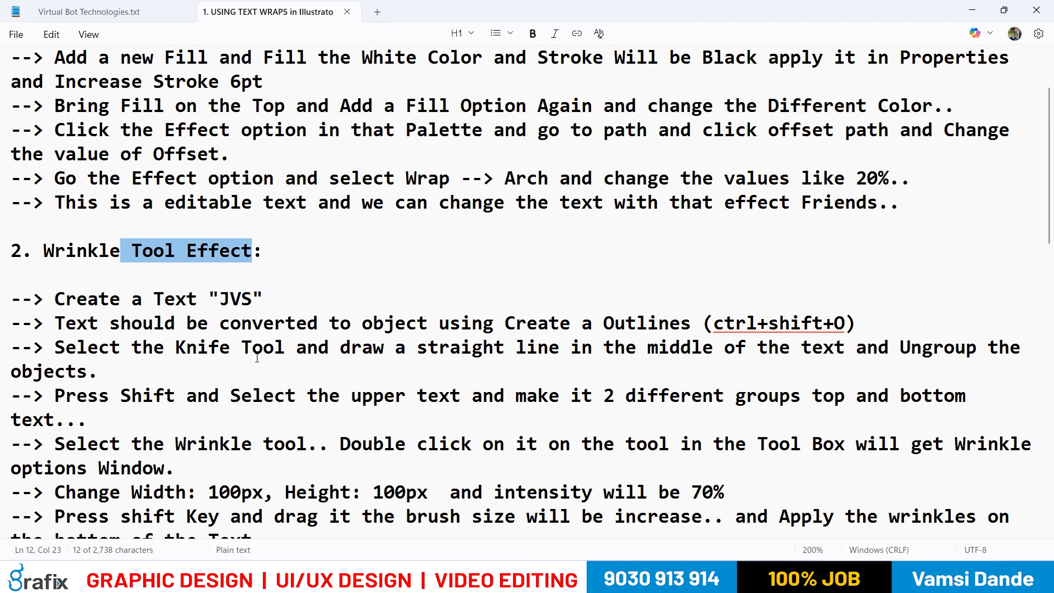
pyautogui.moveTo(73, 186); pyautogui.dragTo(11, 191)
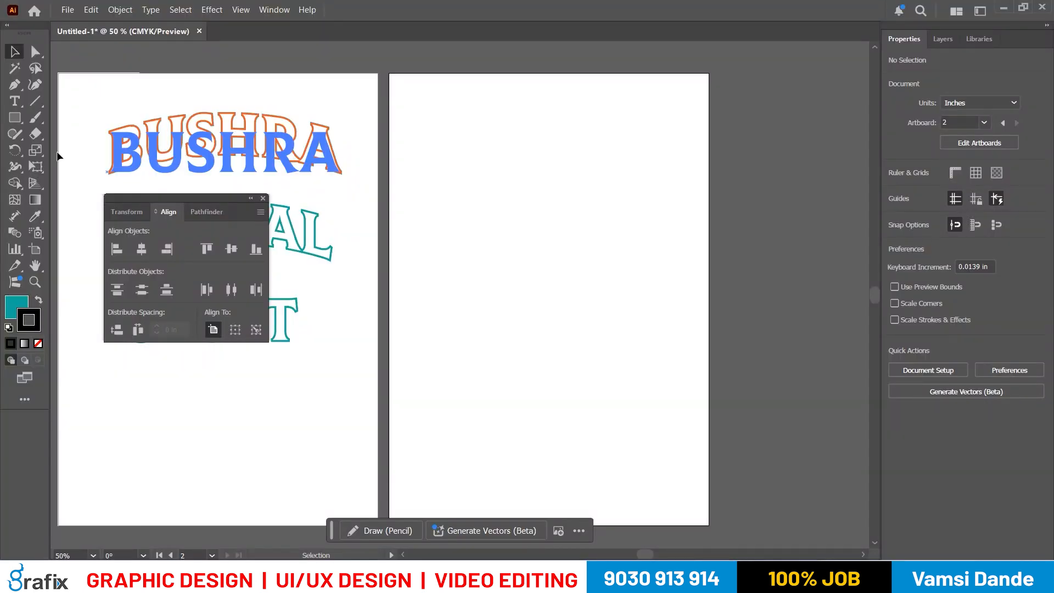
pyautogui.click(12, 100)
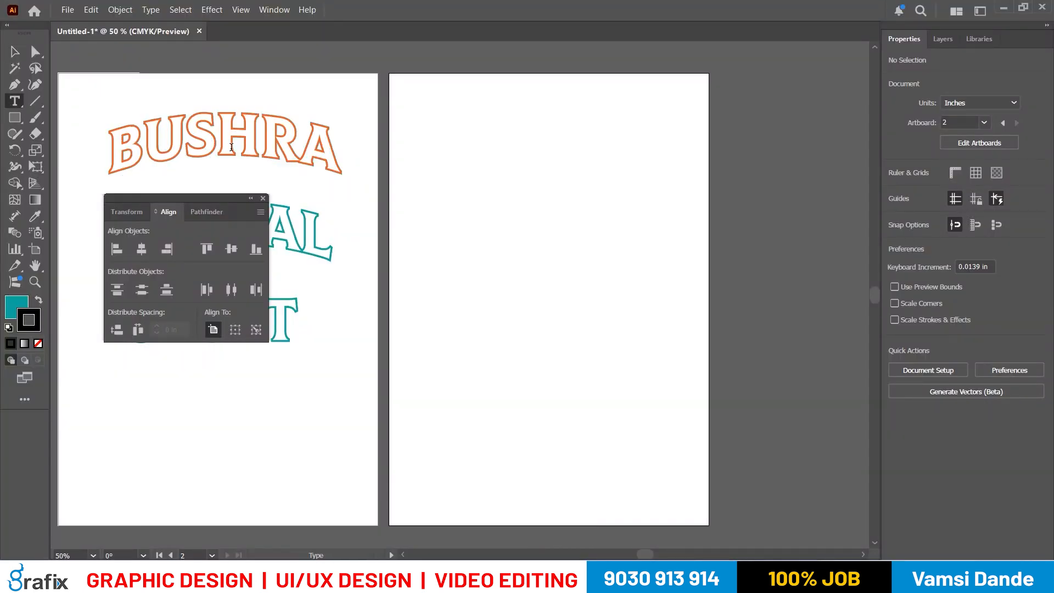
pyautogui.click(487, 196)
pyautogui.write('JVS')
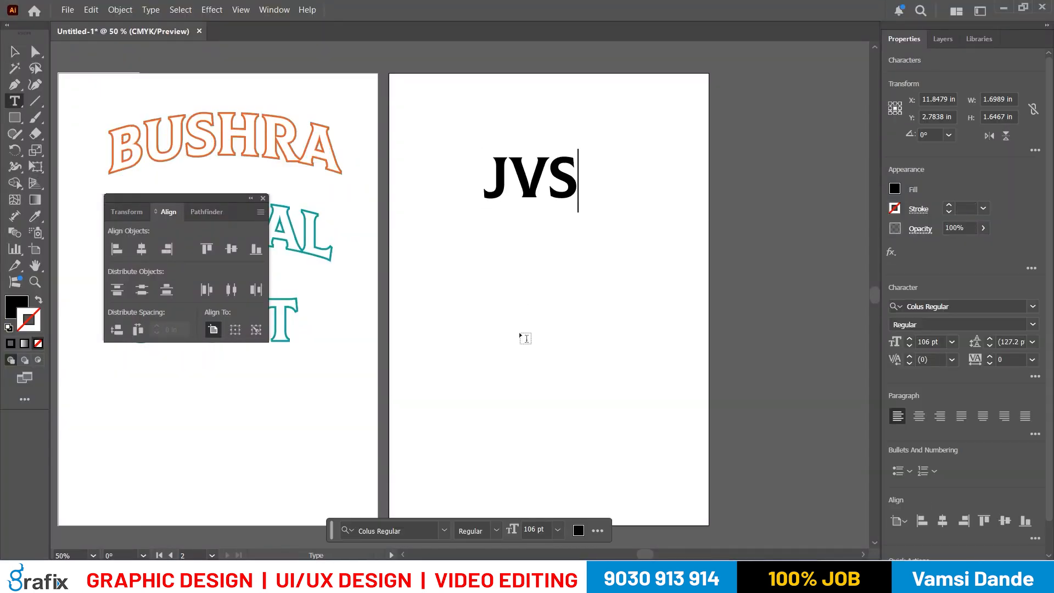
# - Enlarge the JVS text to about 204 pt and shift it slightly to the left on the second artboard
pyautogui.press('Escape')
pyautogui.press('e')
pyautogui.moveTo(577, 212); pyautogui.dragTo(655, 266)
pyautogui.press('v')
pyautogui.moveTo(658, 220)
pyautogui.mouseDown()
pyautogui.moveTo(627, 221)
pyautogui.moveTo(642, 222)
pyautogui.mouseUp()
pyautogui.scroll(1, 670, 203)
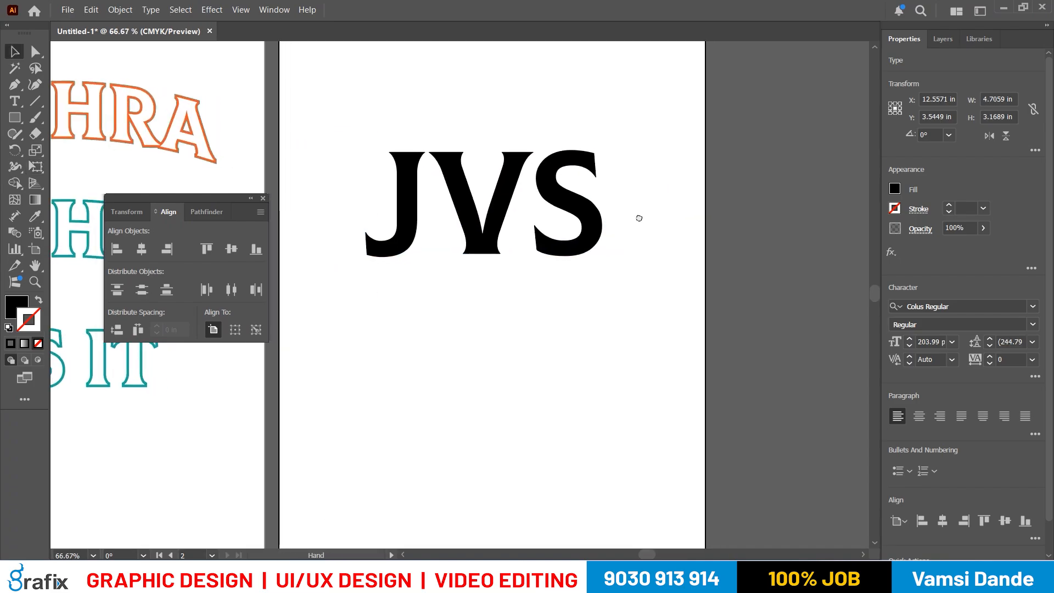
# - Draw a rectangle about 8.33 by 6.91 in across the full width of the second artboard, covering JVS
pyautogui.scroll(-1, 641, 224)
pyautogui.click(15, 117)
pyautogui.moveTo(365, 151); pyautogui.dragTo(688, 420)
pyautogui.press('v')
# - Fill the rectangle with light blue and send it to the back behind the JVS text
pyautogui.click(895, 188)
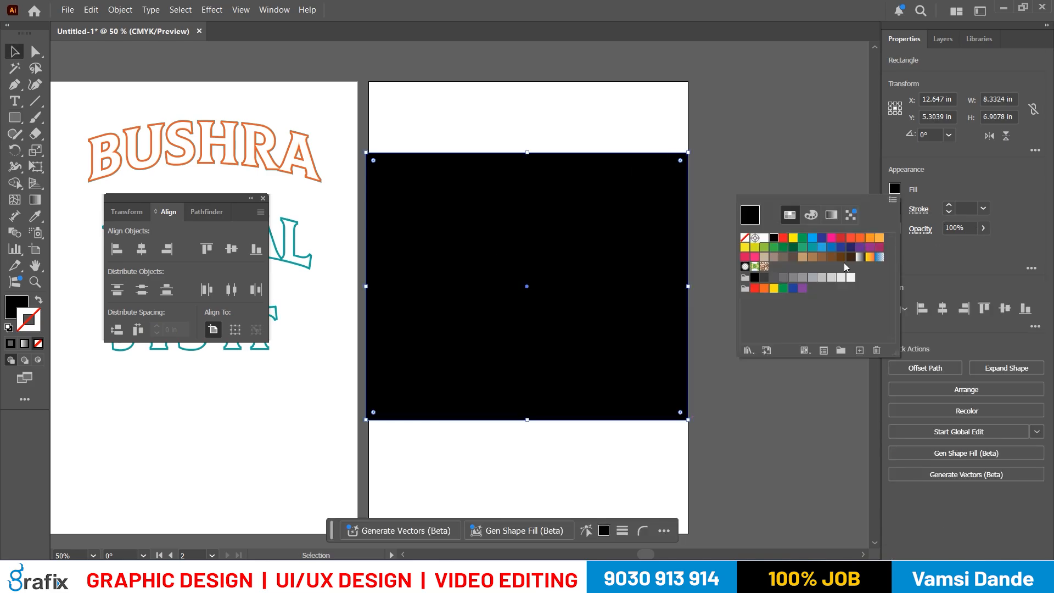
pyautogui.click(822, 238)
pyautogui.click(813, 238)
pyautogui.click(728, 436)
pyautogui.click(662, 414)
pyautogui.hotkey('ctrl', 'shift', '[')
pyautogui.click(725, 312)
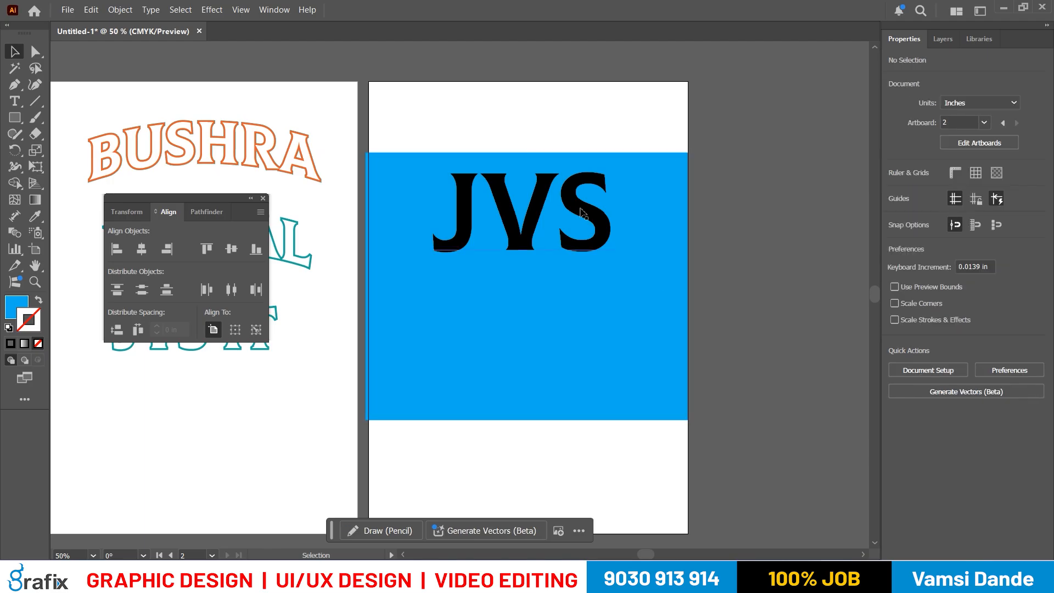
# - Move JVS slightly lower on the blue rectangle and convert it to outlines as the notes describe
pyautogui.click(604, 232)
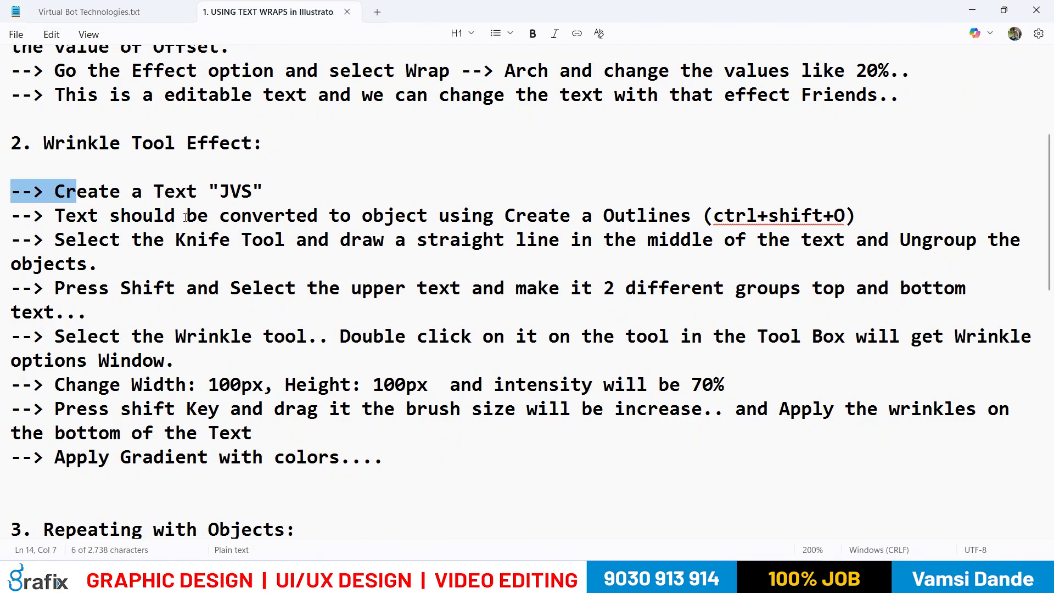
pyautogui.moveTo(364, 225); pyautogui.dragTo(737, 220)
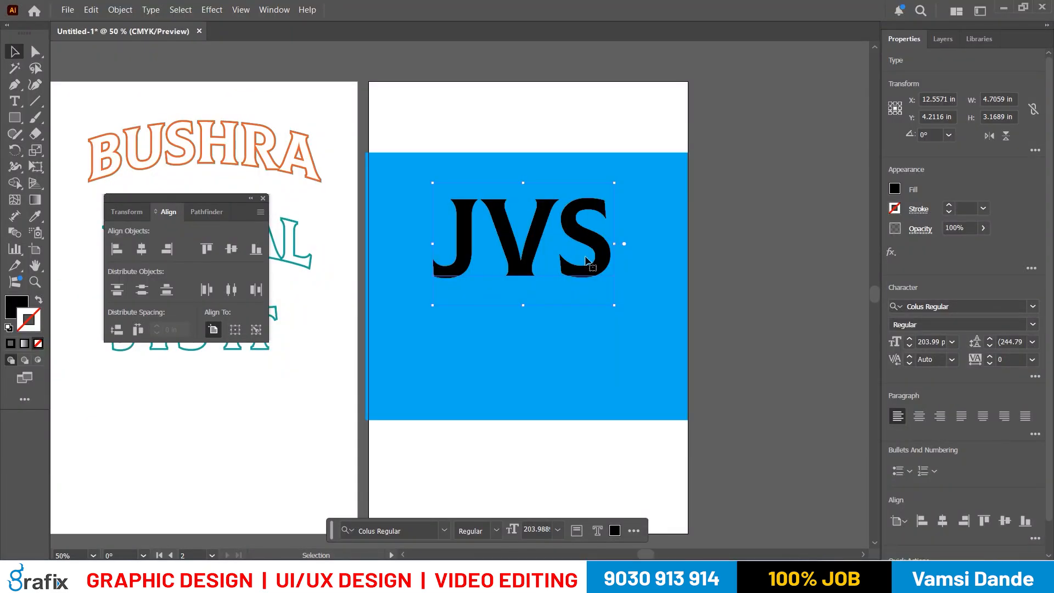
pyautogui.moveTo(604, 251); pyautogui.dragTo(604, 254)
pyautogui.hotkey('ctrl', 'shift', 'o')
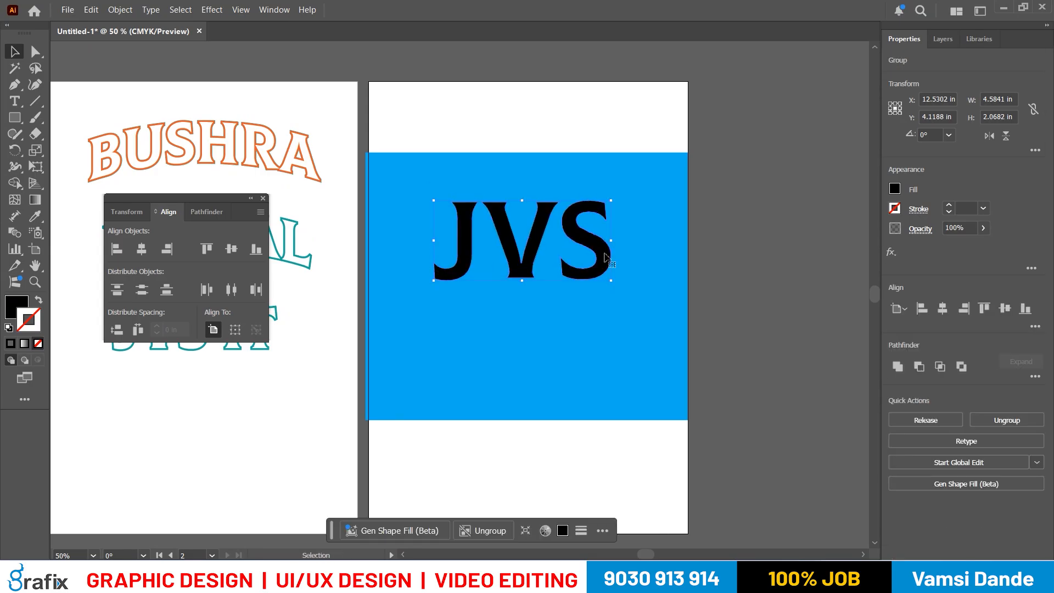
pyautogui.scroll(2, 604, 245)
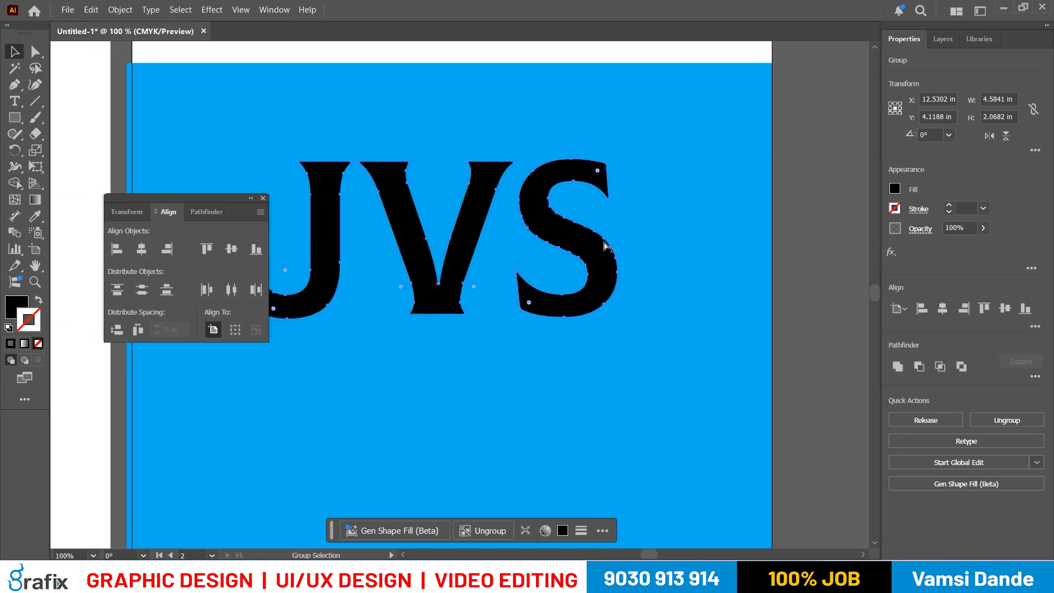
pyautogui.hotkey('alt', 'Tab')
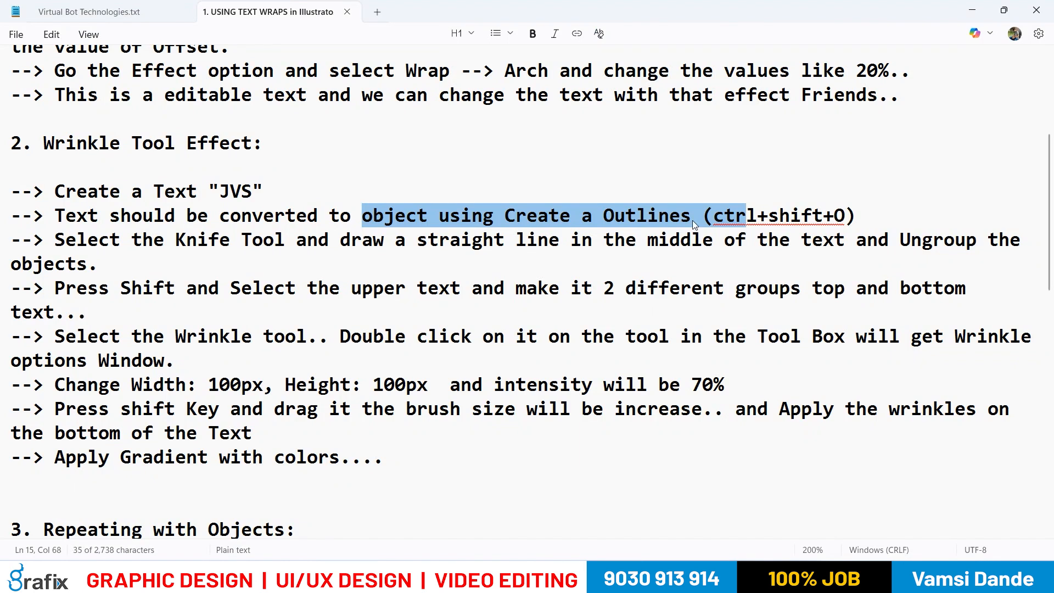
pyautogui.hotkey('alt', 'Tab')
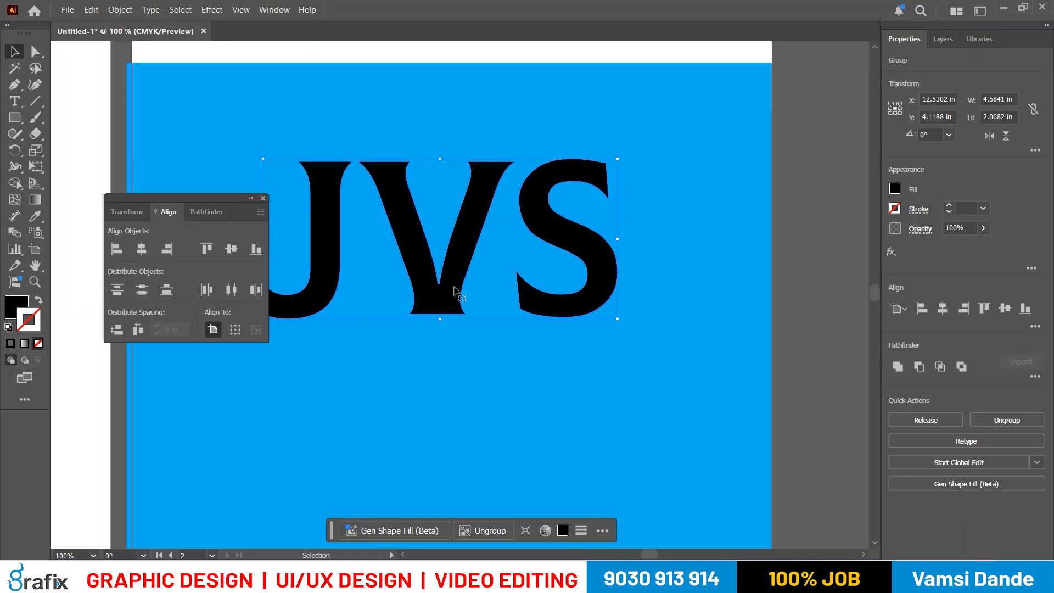
pyautogui.scroll(-2, 453, 282)
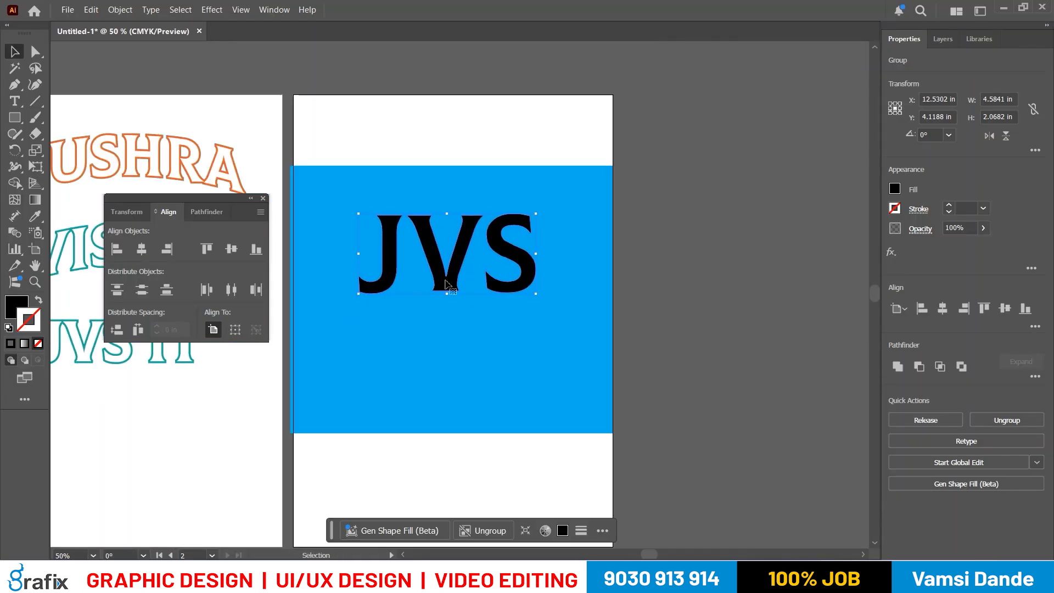
# - Check the Knife instruction in the notes and try cutting straight across the middle of JVS with nothing selected
pyautogui.hotkey('alt', 'Tab')
pyautogui.moveTo(59, 235); pyautogui.dragTo(218, 240)
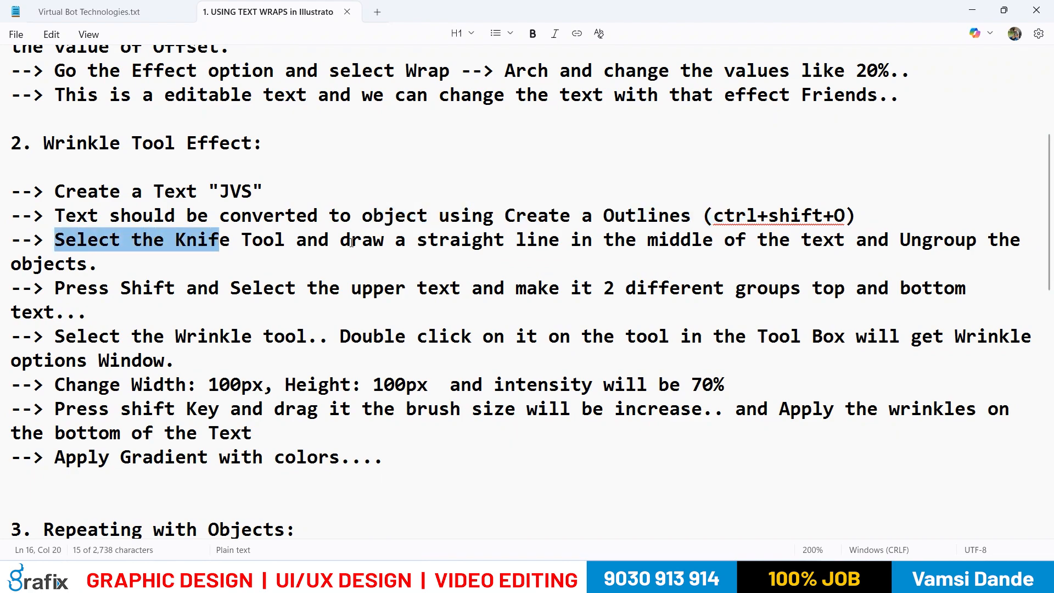
pyautogui.hotkey('alt', 'Tab')
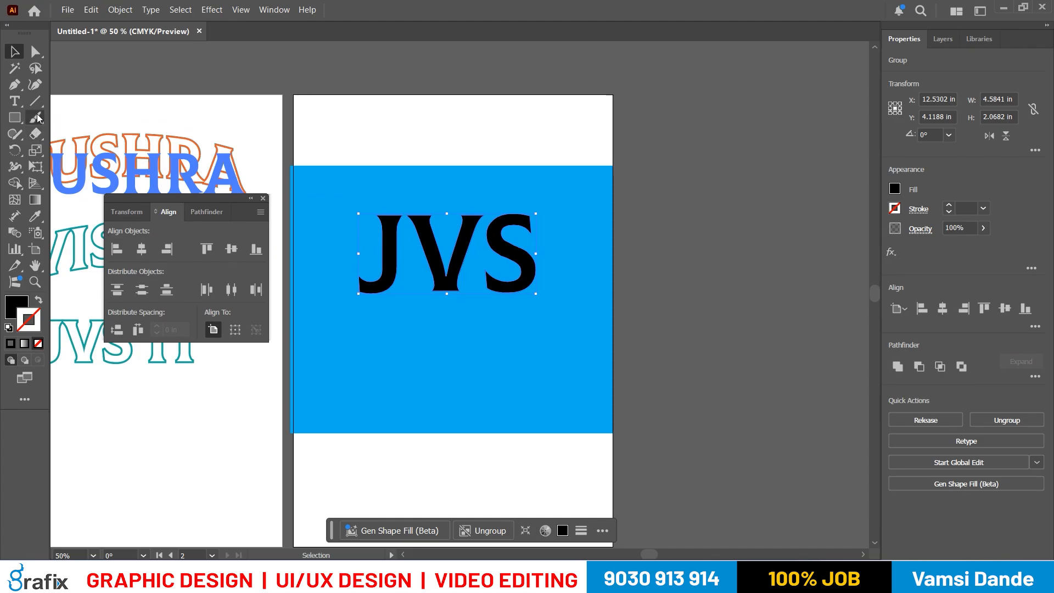
pyautogui.click(36, 100)
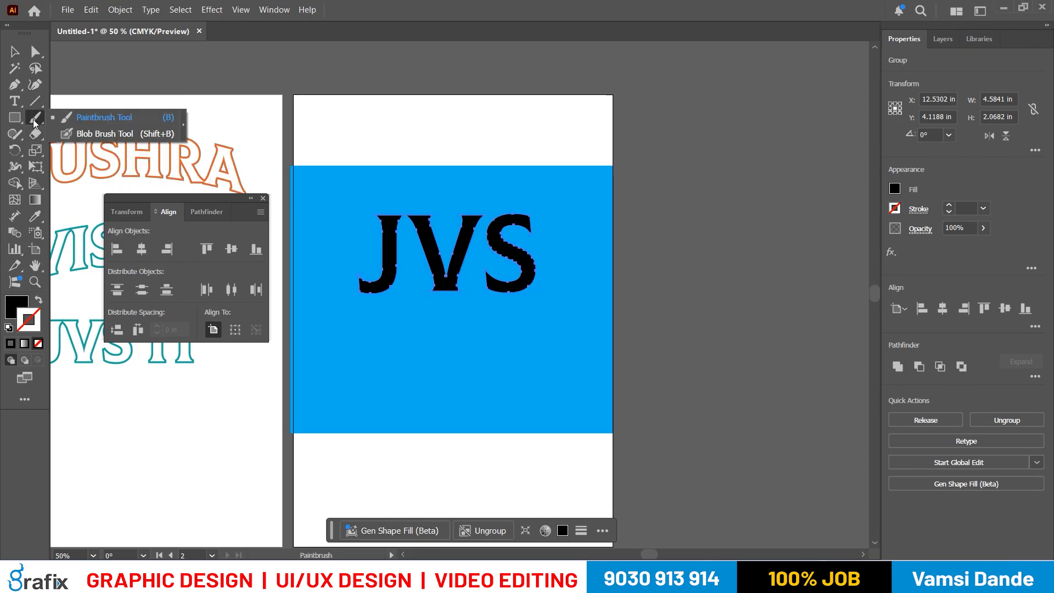
pyautogui.click(18, 134)
pyautogui.click(18, 135)
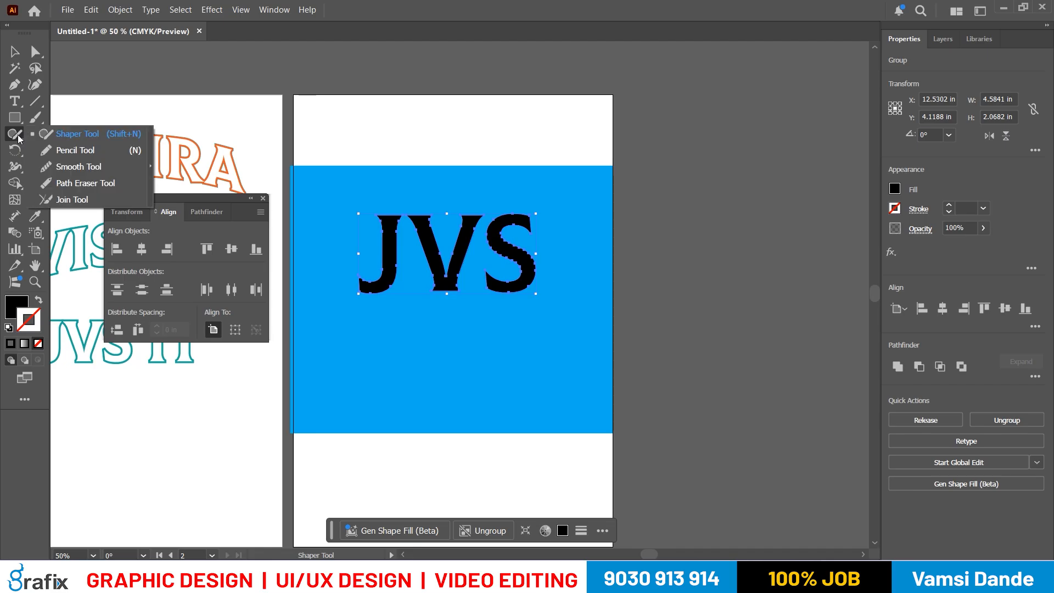
pyautogui.click(34, 131)
pyautogui.click(94, 167)
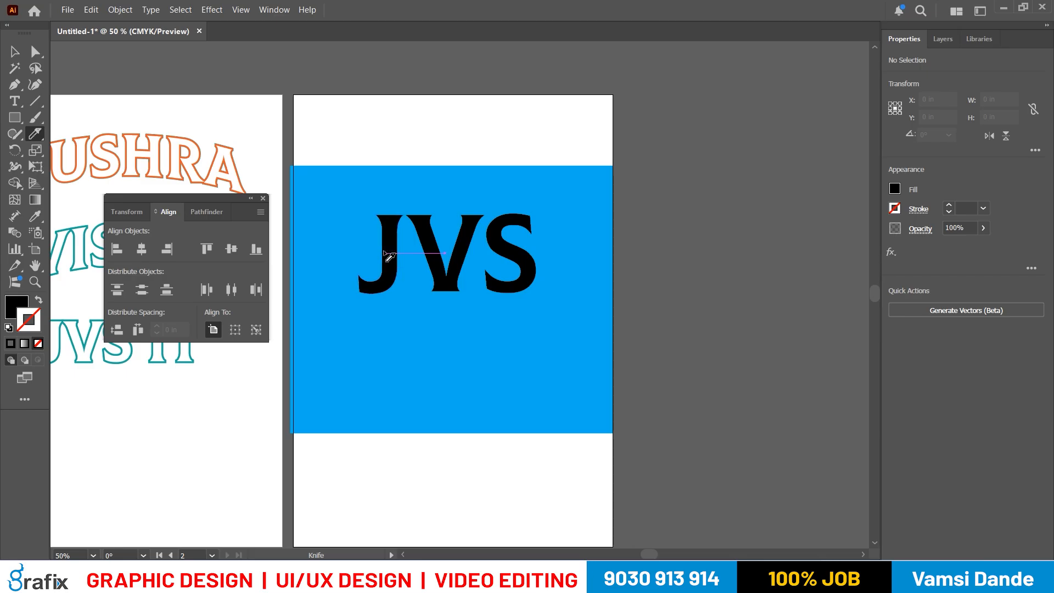
pyautogui.moveTo(383, 253); pyautogui.dragTo(559, 251)
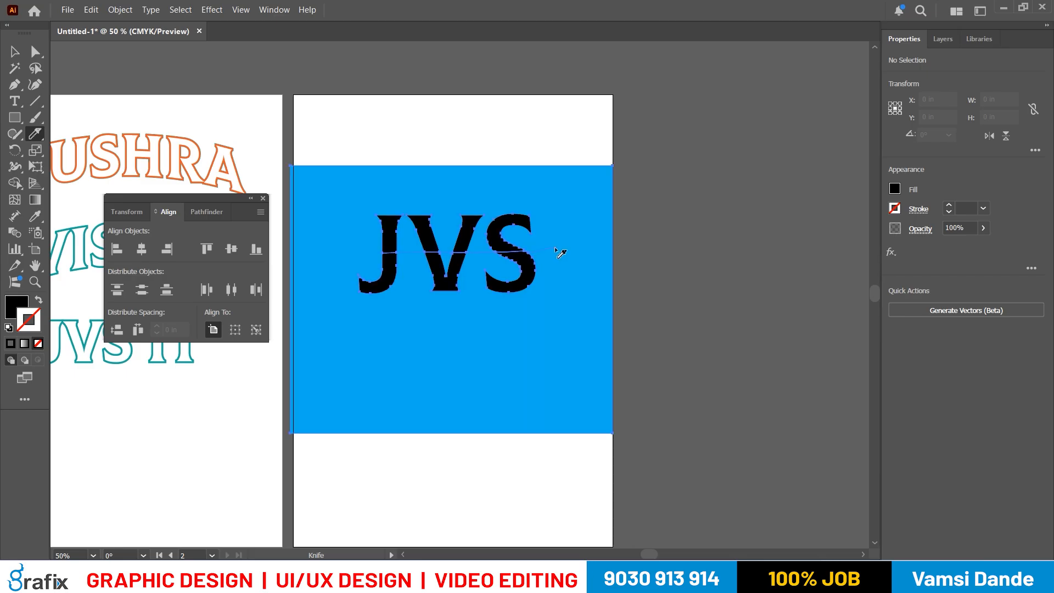
# - Try ungrouping the cut letters and moving the upper part of the S, and undo these changes along with the cut
pyautogui.press('v')
pyautogui.click(657, 281)
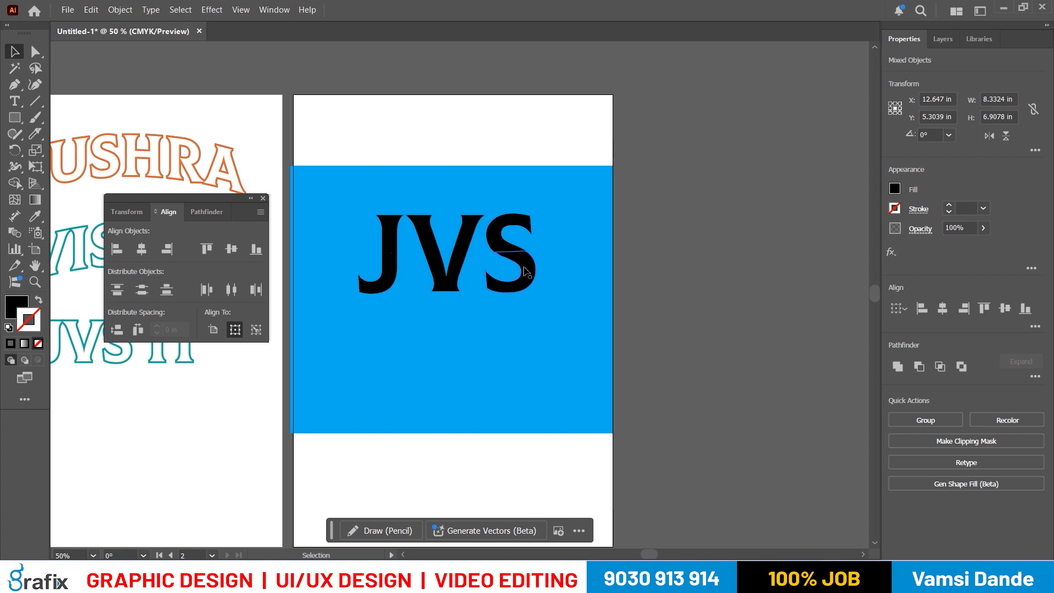
pyautogui.click(528, 279)
pyautogui.rightClick(529, 279)
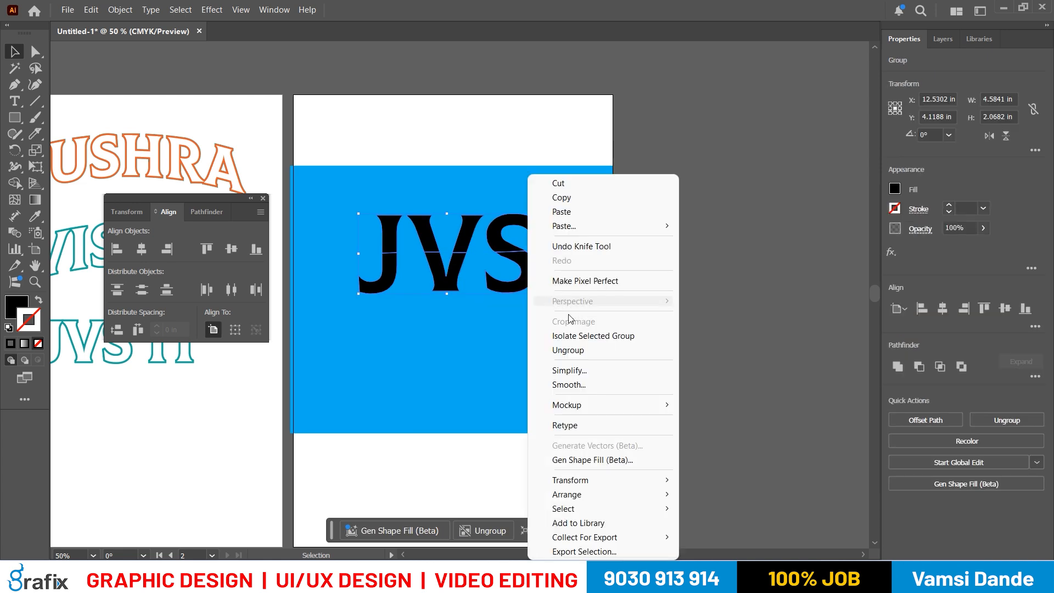
pyautogui.click(568, 350)
pyautogui.moveTo(516, 225); pyautogui.dragTo(513, 206)
pyautogui.hotkey('ctrl', 'z')
pyautogui.hotkey('ctrl', 'z')
pyautogui.hotkey('ctrl', 'z')
pyautogui.hotkey('ctrl', 'z')
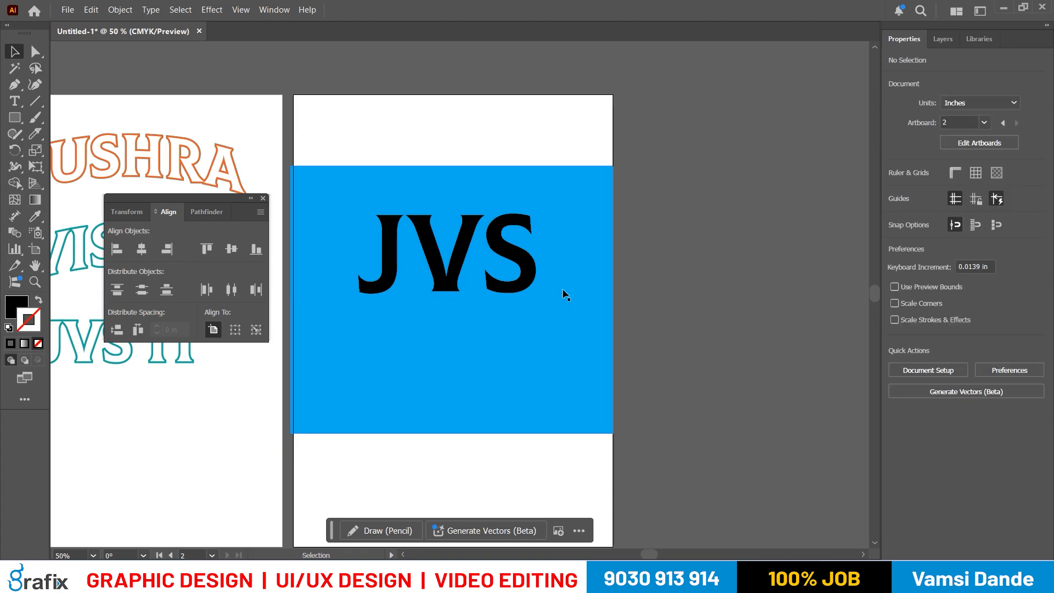
# - Select the JVS outlines, cut them with a straight horizontal Knife line through the middle, and ungroup the pieces
pyautogui.scroll(1, 545, 283)
pyautogui.click(525, 275)
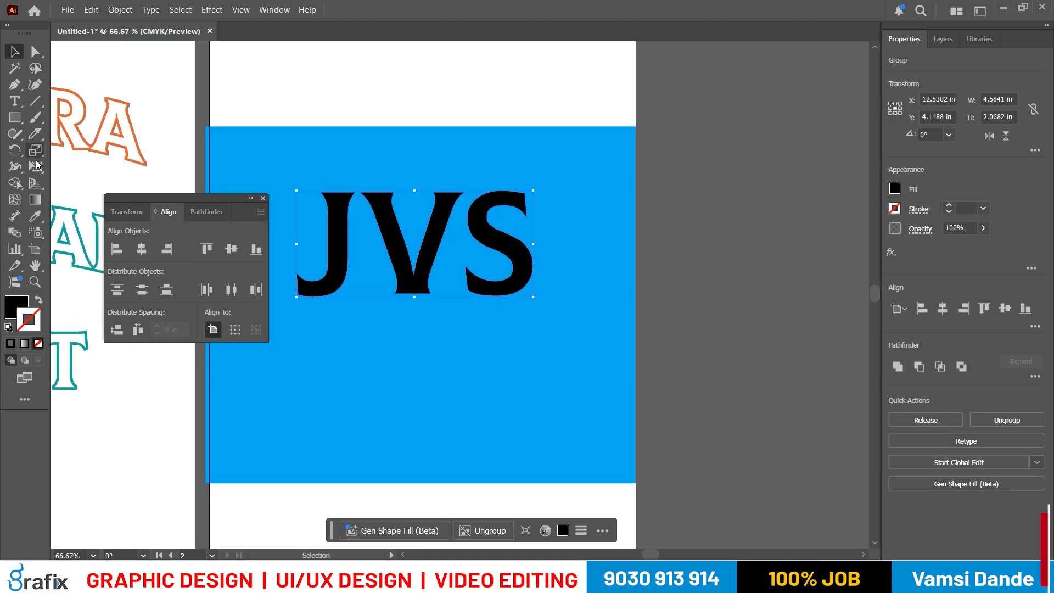
pyautogui.click(35, 133)
pyautogui.moveTo(328, 250); pyautogui.dragTo(543, 250)
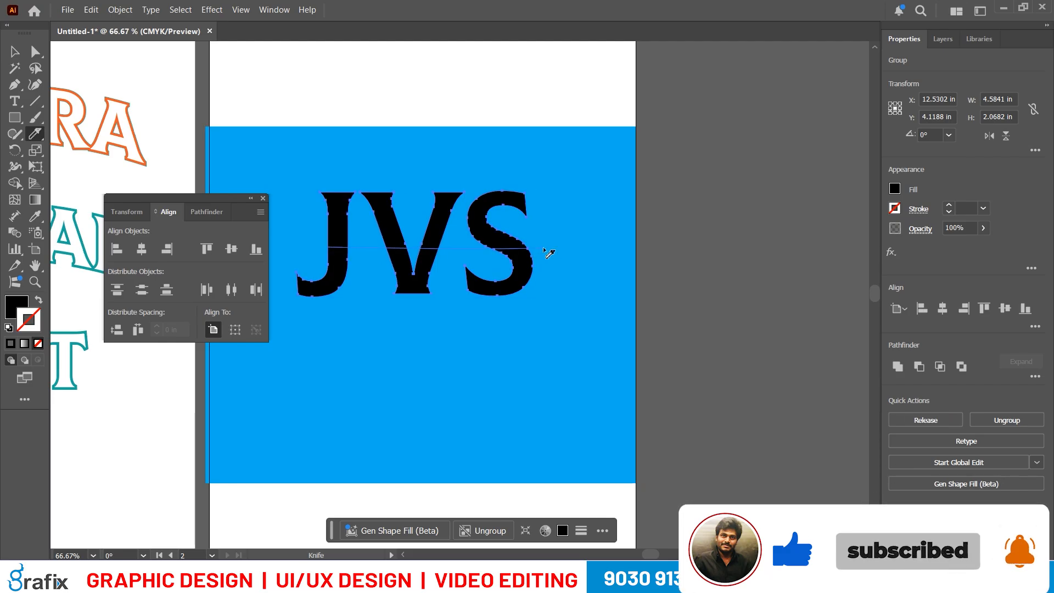
pyautogui.press('v')
pyautogui.click(732, 266)
pyautogui.click(525, 285)
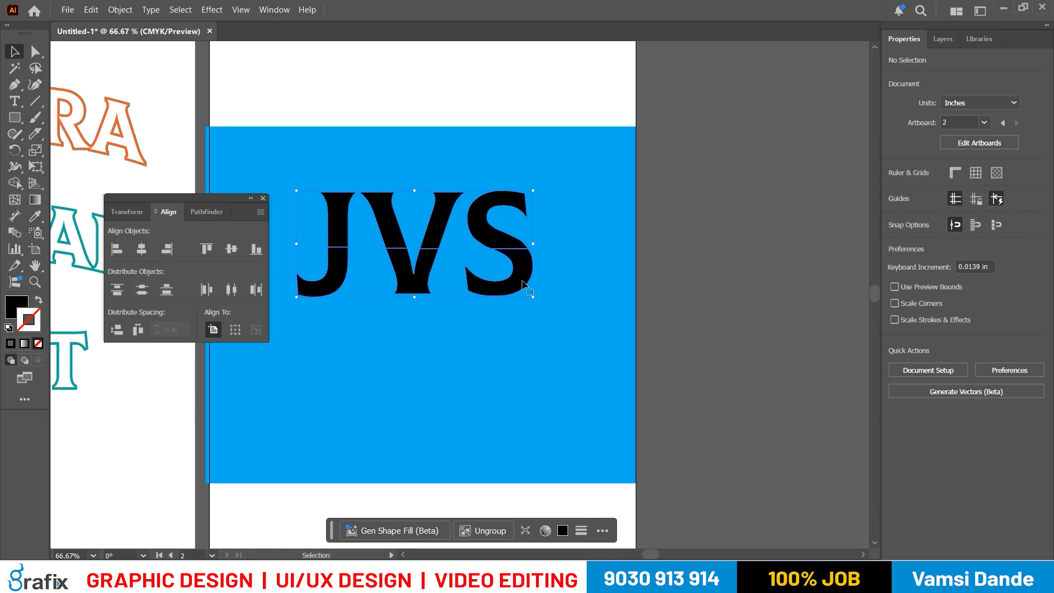
pyautogui.rightClick(523, 283)
pyautogui.click(566, 348)
# - Try moving the lower halves of the JVS letters downward to test the cut, and undo each move
pyautogui.moveTo(523, 278); pyautogui.dragTo(529, 314)
pyautogui.hotkey('ctrl', 'z')
pyautogui.keyDown('shift'); pyautogui.click(413, 282); pyautogui.keyUp('shift')
pyautogui.keyDown('shift'); pyautogui.click(323, 279); pyautogui.keyUp('shift')
pyautogui.moveTo(416, 280); pyautogui.dragTo(412, 313)
pyautogui.hotkey('ctrl', 'z')
pyautogui.click(693, 293)
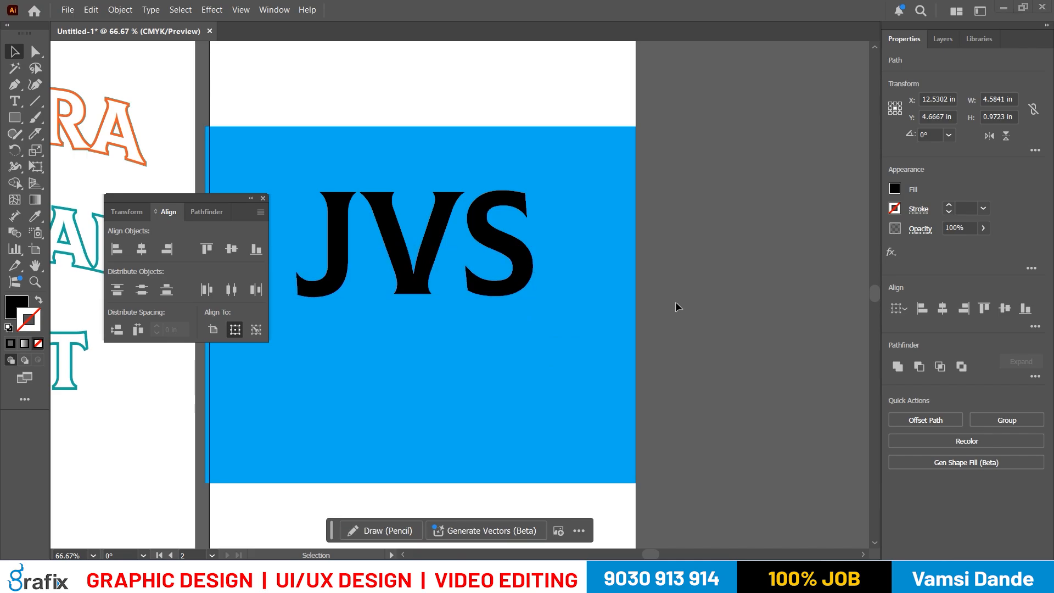
# - Switch to the Notepad notes to read the instruction on splitting JVS into top and bottom groups, and return to Illustrator
pyautogui.hotkey('alt', 'Tab')
pyautogui.press('Tab')
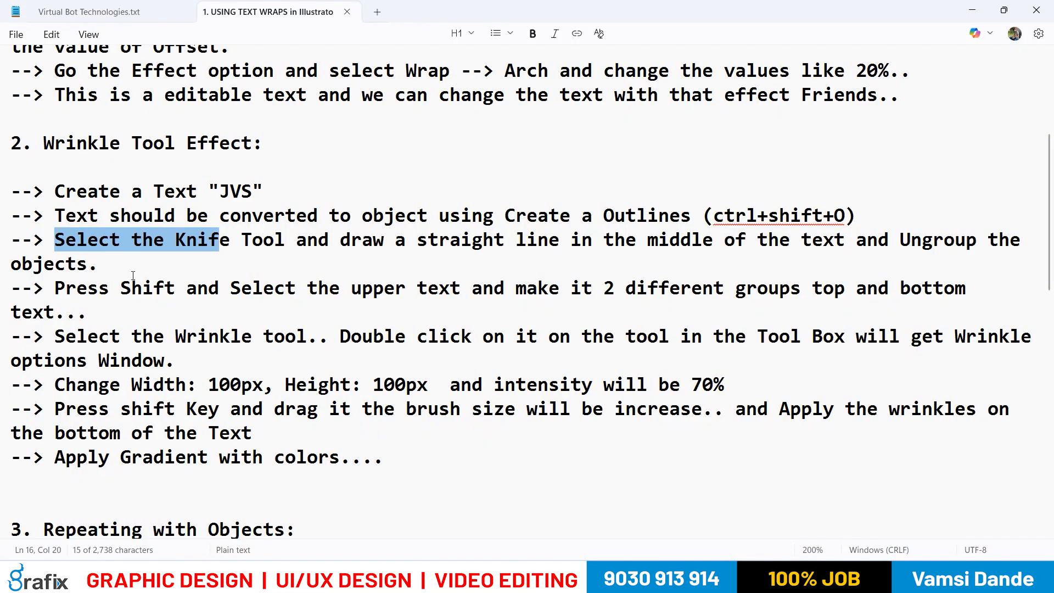
pyautogui.click(109, 240)
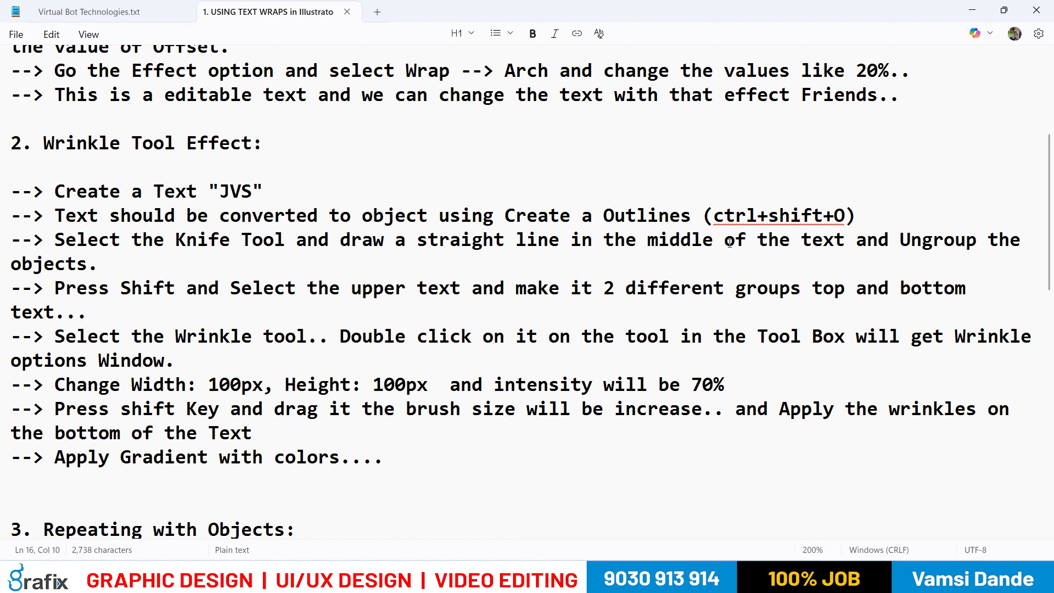
pyautogui.hotkey('alt', 'Tab')
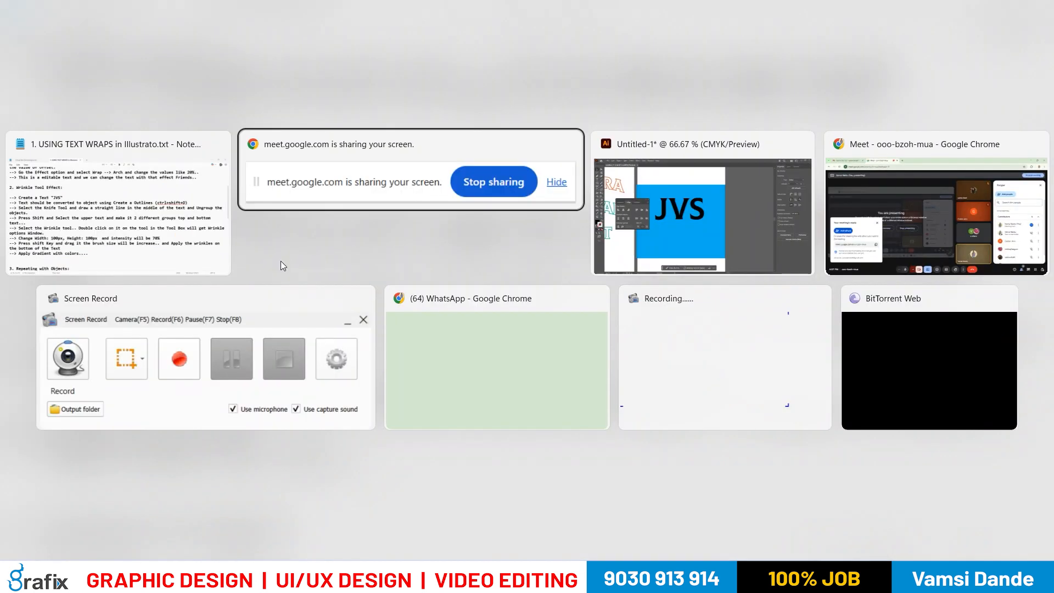
pyautogui.click(82, 245)
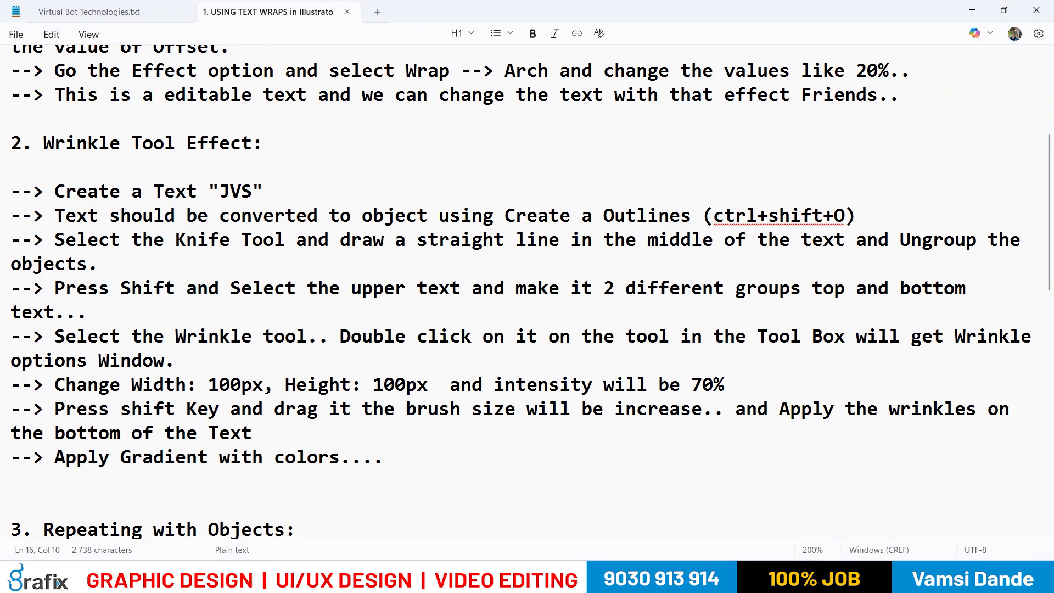
pyautogui.hotkey('alt', 'Tab')
pyautogui.click(413, 278)
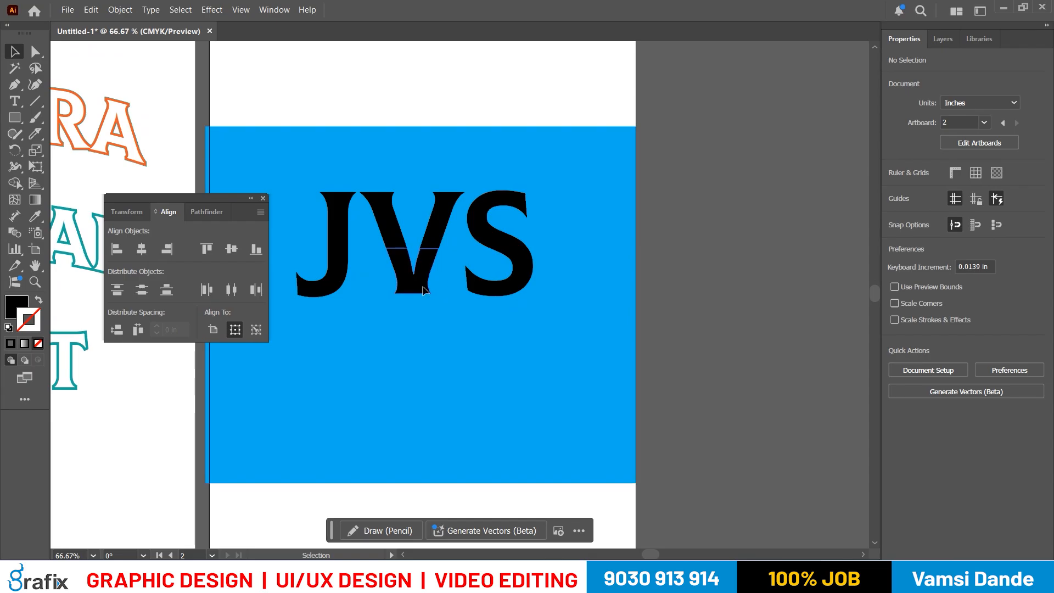
# - Try selecting the upper pieces of the JVS letters together, recheck the grouping instruction in the notes, and clear the selection
pyautogui.click(488, 213)
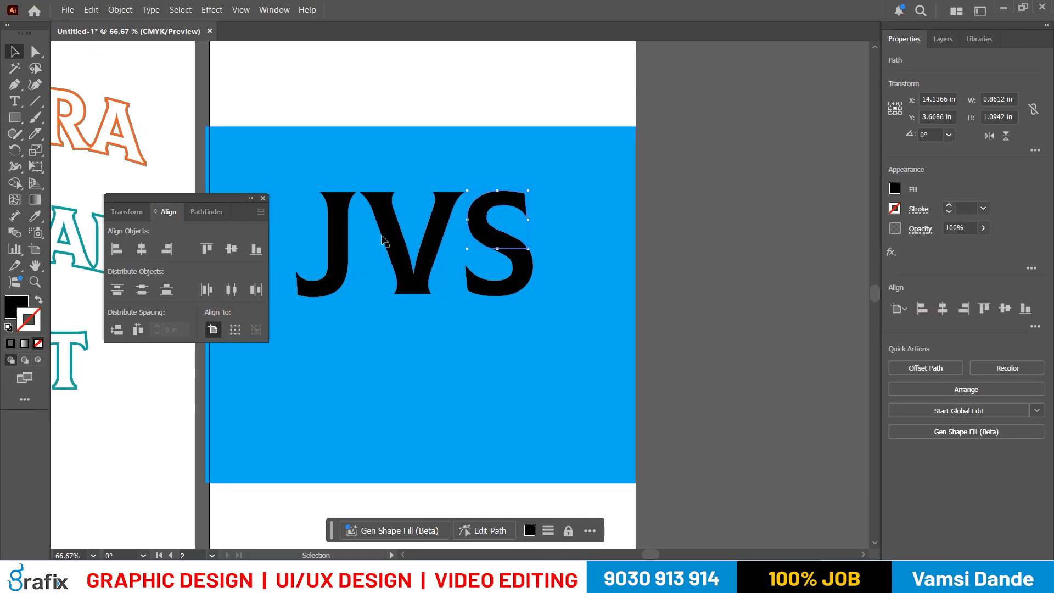
pyautogui.click(346, 233)
pyautogui.keyDown('shift'); pyautogui.click(442, 229); pyautogui.keyUp('shift')
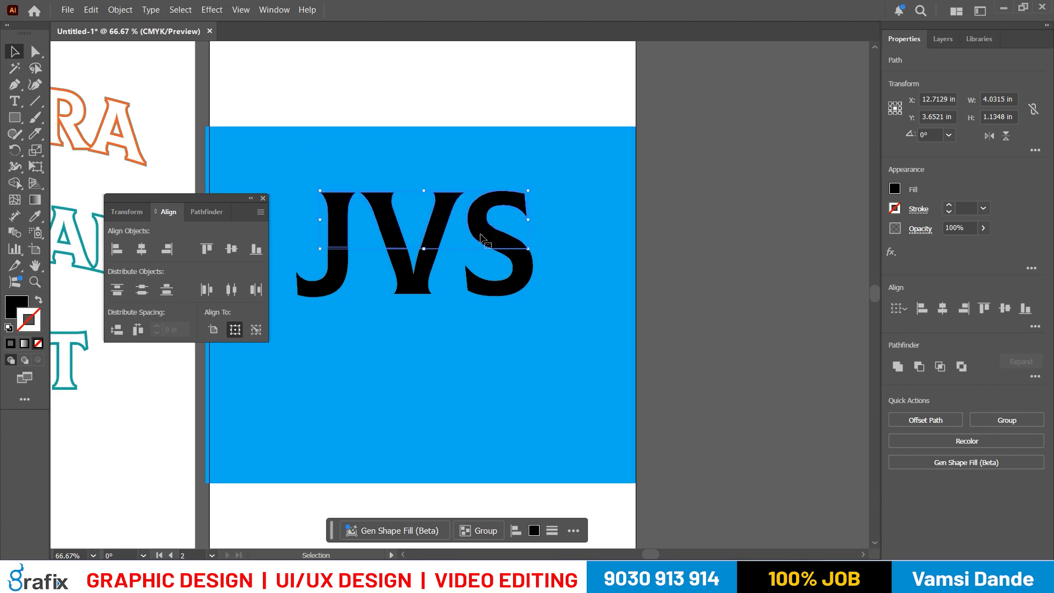
pyautogui.hotkey('alt', 'Tab')
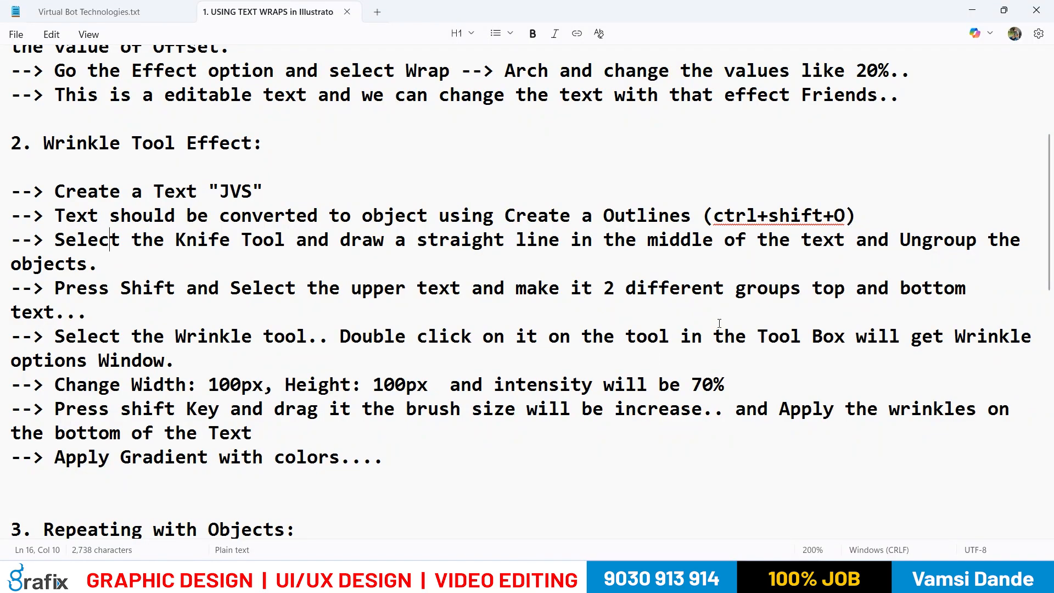
pyautogui.hotkey('alt', 'Tab')
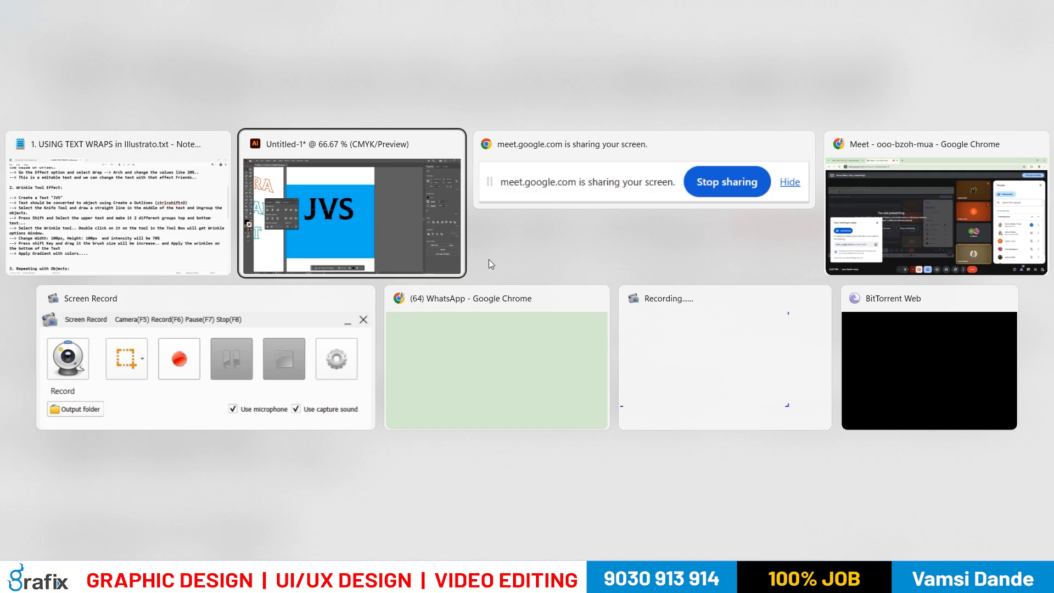
pyautogui.click(392, 237)
pyautogui.click(813, 319)
# - Select the upper pieces of the J, V and S together and group them
pyautogui.click(514, 246)
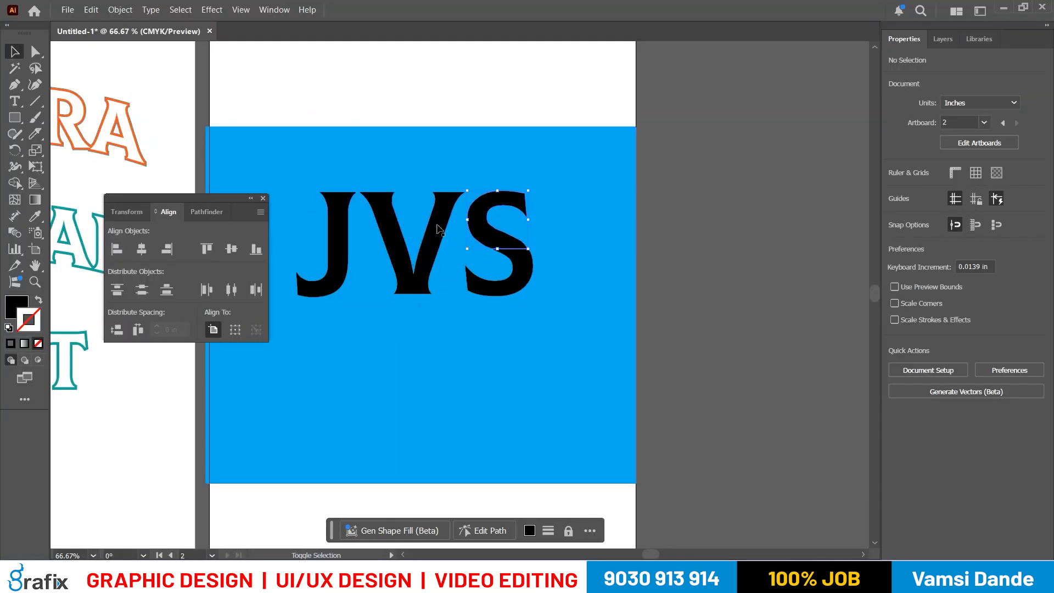
pyautogui.keyDown('shift'); pyautogui.click(439, 229); pyautogui.keyUp('shift')
pyautogui.keyDown('shift'); pyautogui.click(389, 236); pyautogui.keyUp('shift')
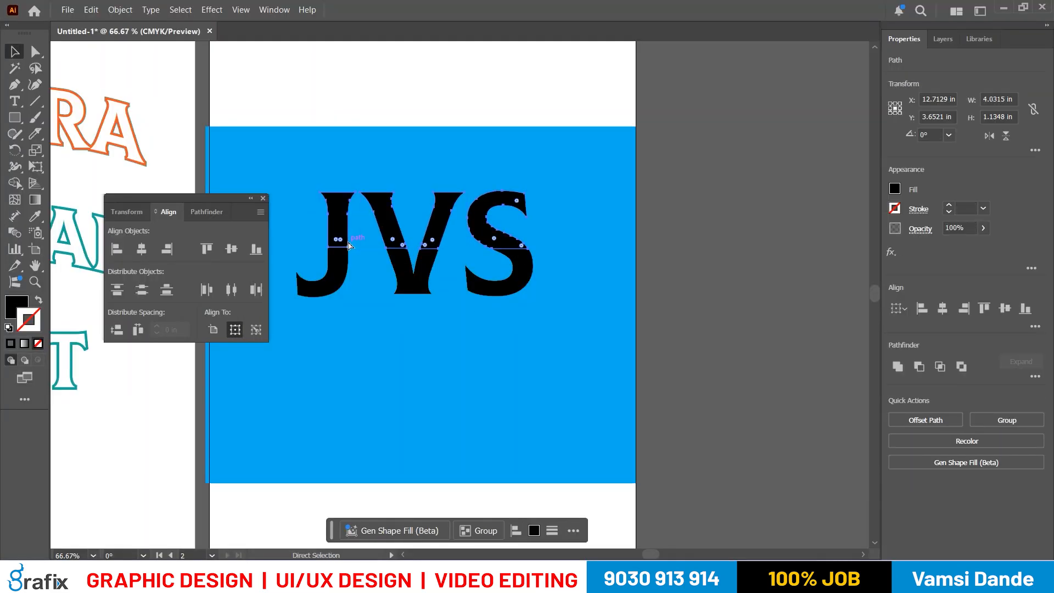
pyautogui.hotkey('ctrl', 'g')
pyautogui.click(723, 336)
# - Select the lower pieces of the J, V and S, undo a test move downward, and group them
pyautogui.click(522, 295)
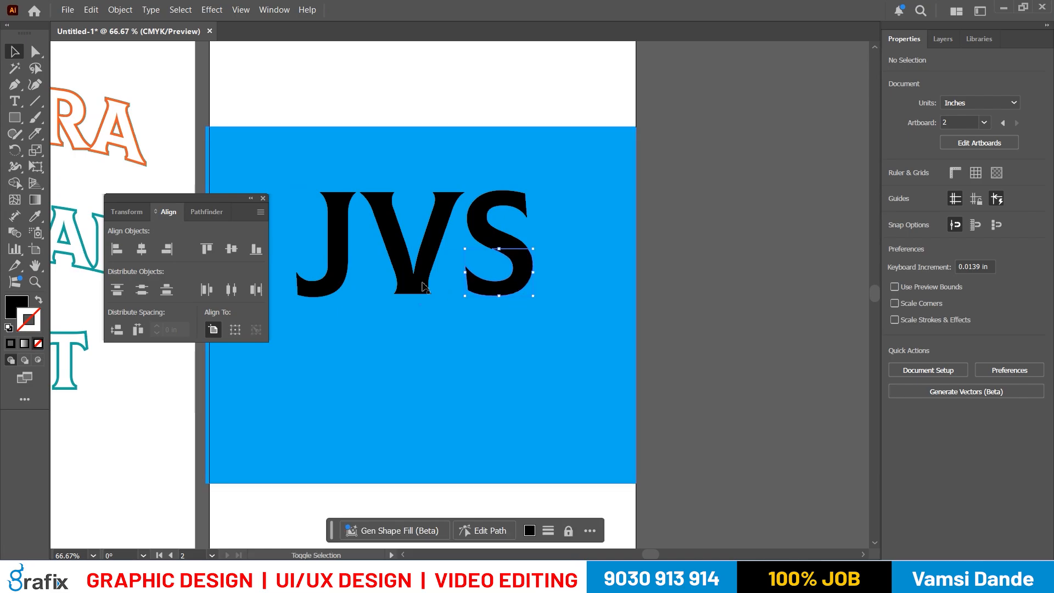
pyautogui.keyDown('shift'); pyautogui.click(417, 285); pyautogui.keyUp('shift')
pyautogui.keyDown('shift'); pyautogui.click(340, 283); pyautogui.keyUp('shift')
pyautogui.moveTo(409, 288); pyautogui.dragTo(411, 348)
pyautogui.hotkey('ctrl', 'z')
pyautogui.hotkey('ctrl', 'g')
pyautogui.click(800, 324)
# - Review the top and bottom grouping line in the notes, and activate the Wrinkle tool in Illustrator
pyautogui.hotkey('alt', 'Tab')
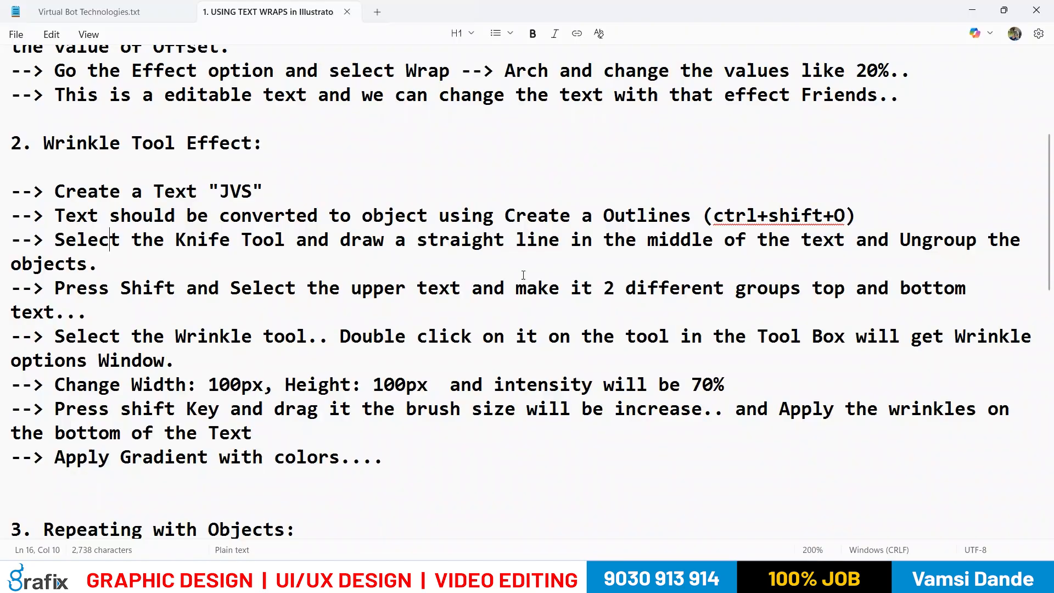
pyautogui.moveTo(758, 289); pyautogui.dragTo(868, 289)
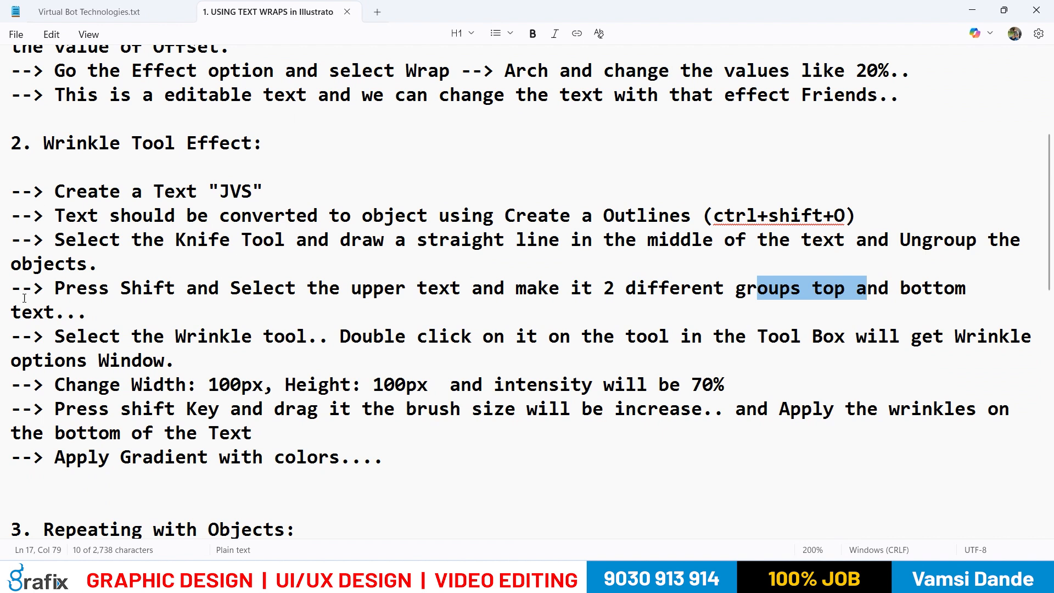
pyautogui.hotkey('alt', 'Tab')
pyautogui.moveTo(579, 312); pyautogui.dragTo(583, 312)
pyautogui.click(19, 215)
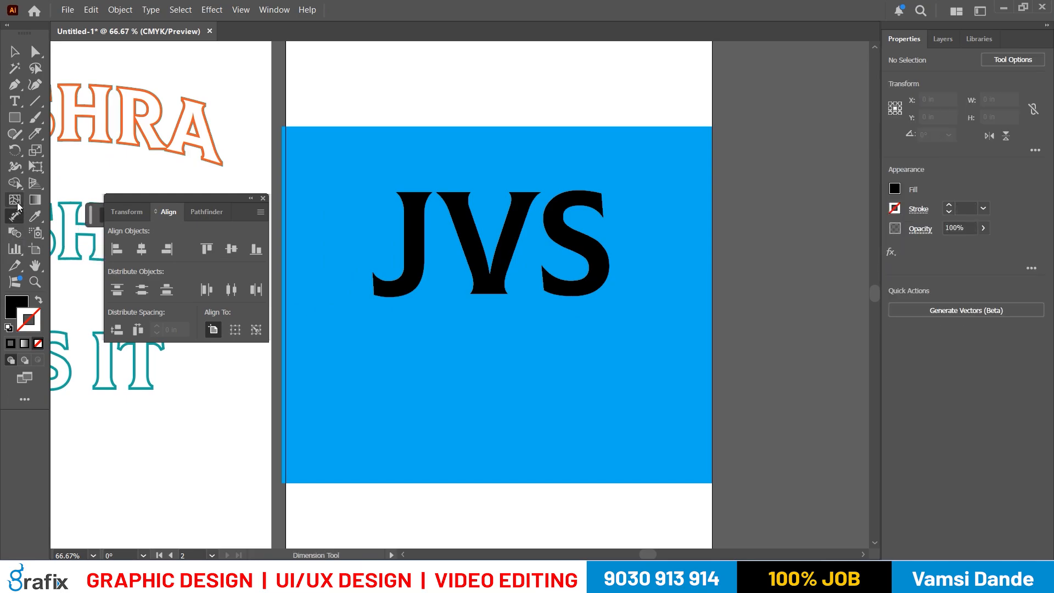
pyautogui.click(15, 248)
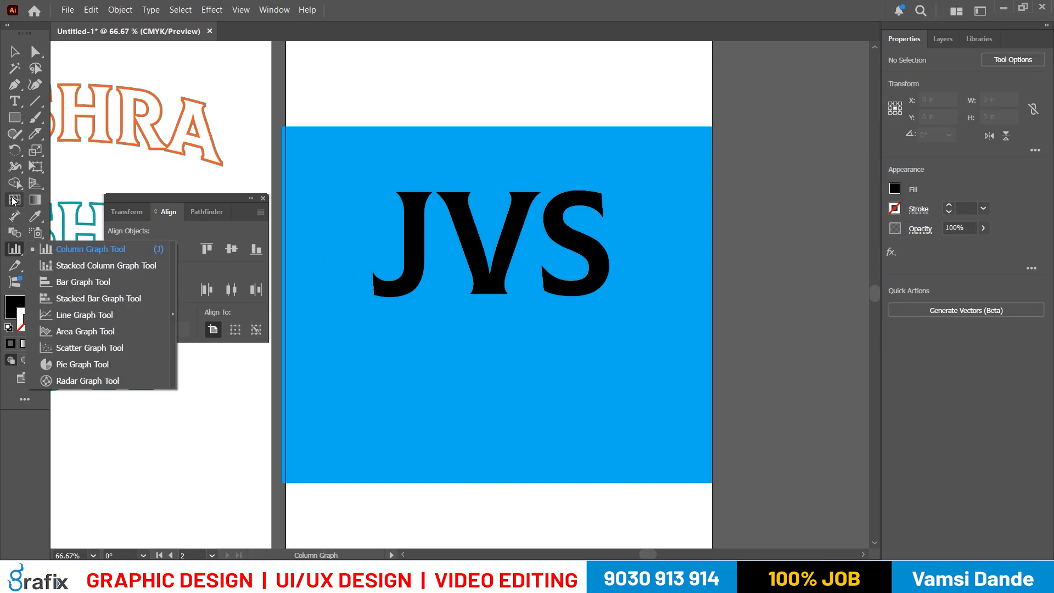
pyautogui.click(15, 168)
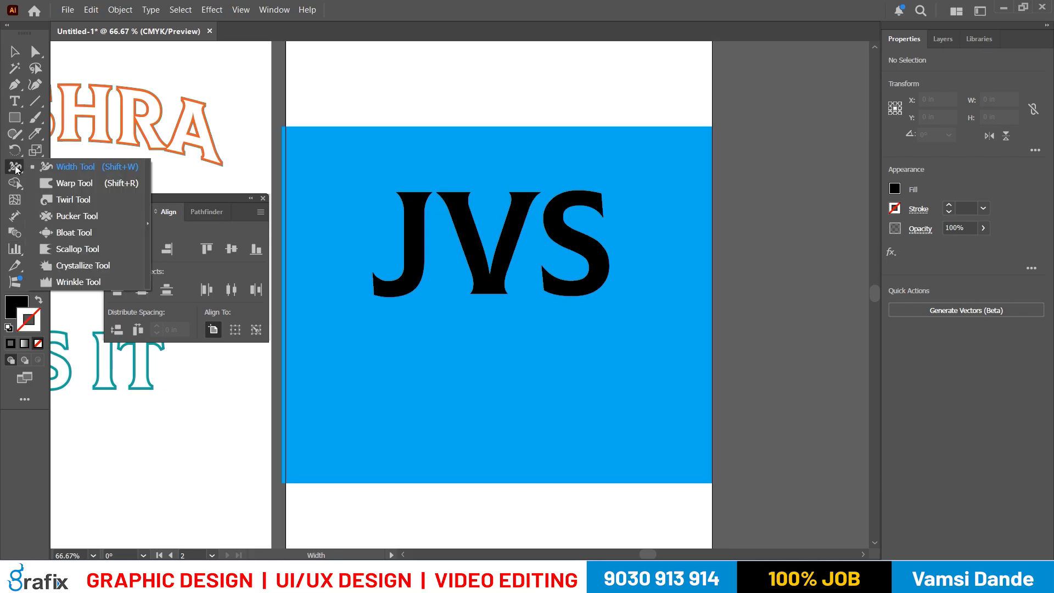
pyautogui.click(100, 282)
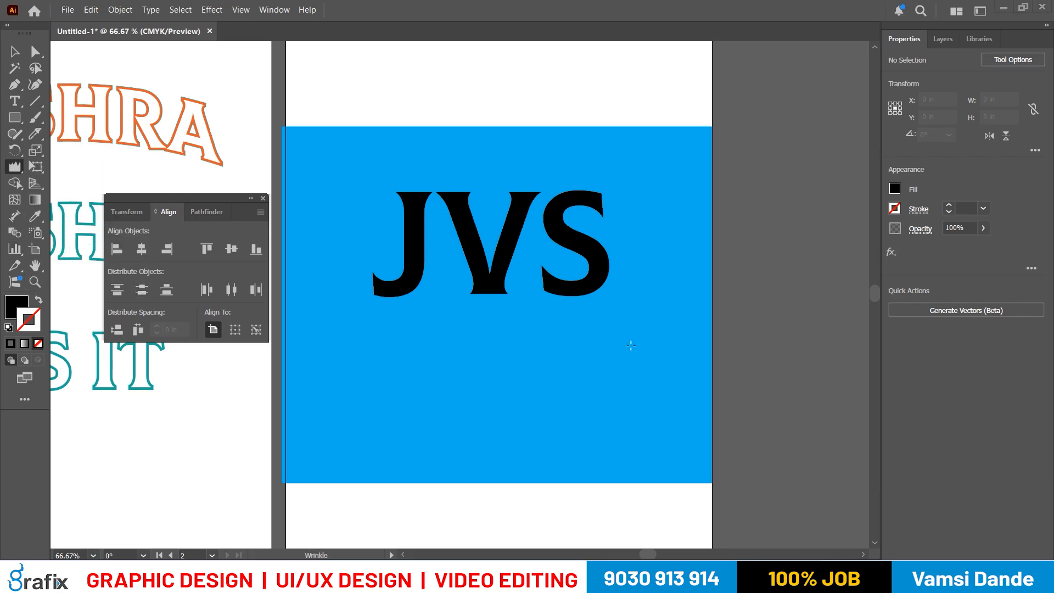
# - Read the Wrinkle tool instruction in the notes, then open the Wrinkle Tool Options and move the dialog off the lettering
pyautogui.click(659, 577)
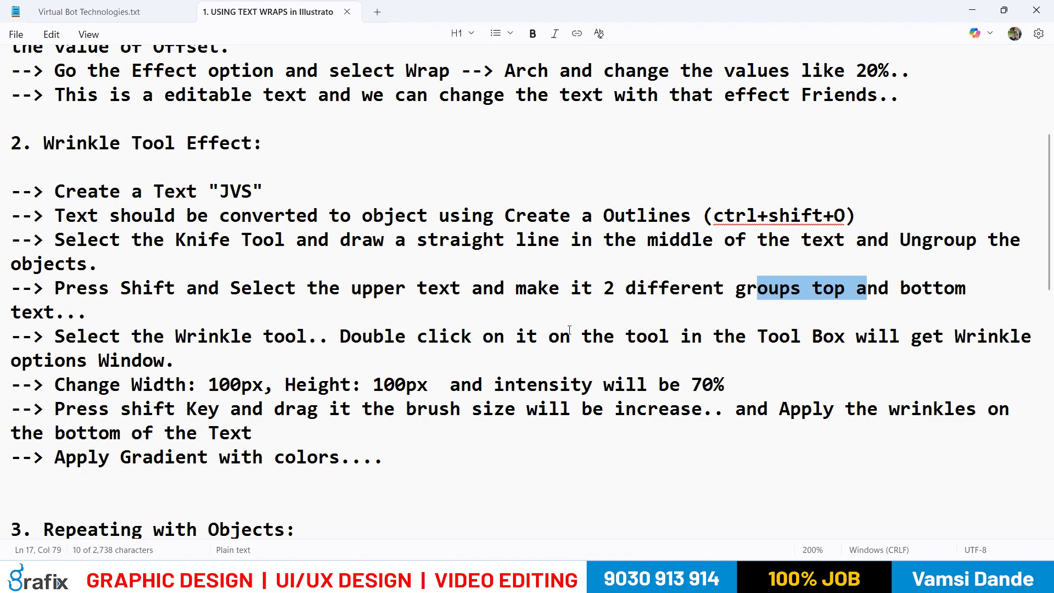
pyautogui.moveTo(832, 335); pyautogui.dragTo(953, 337)
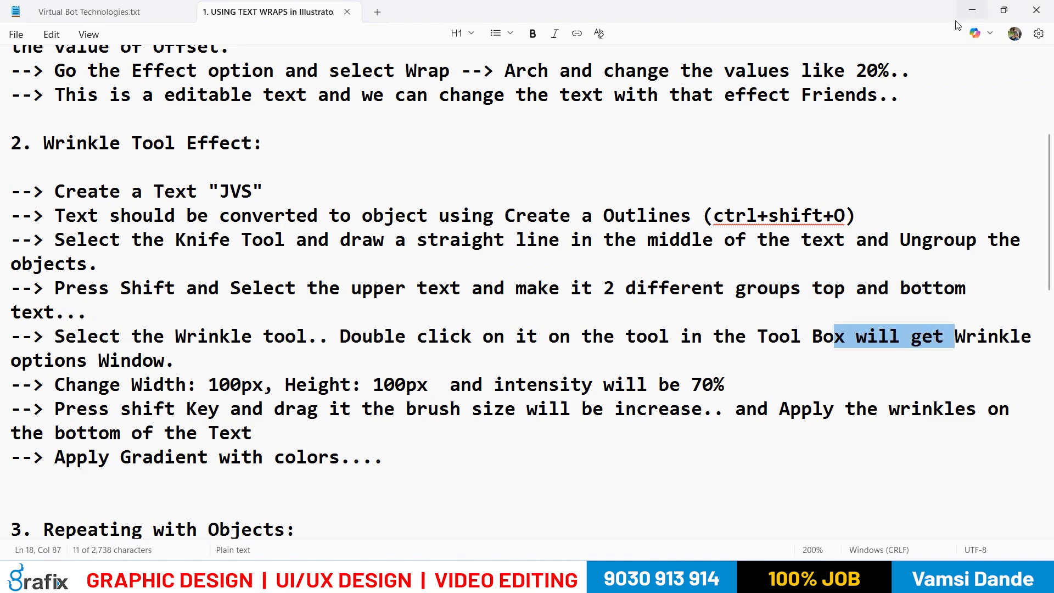
pyautogui.click(972, 11)
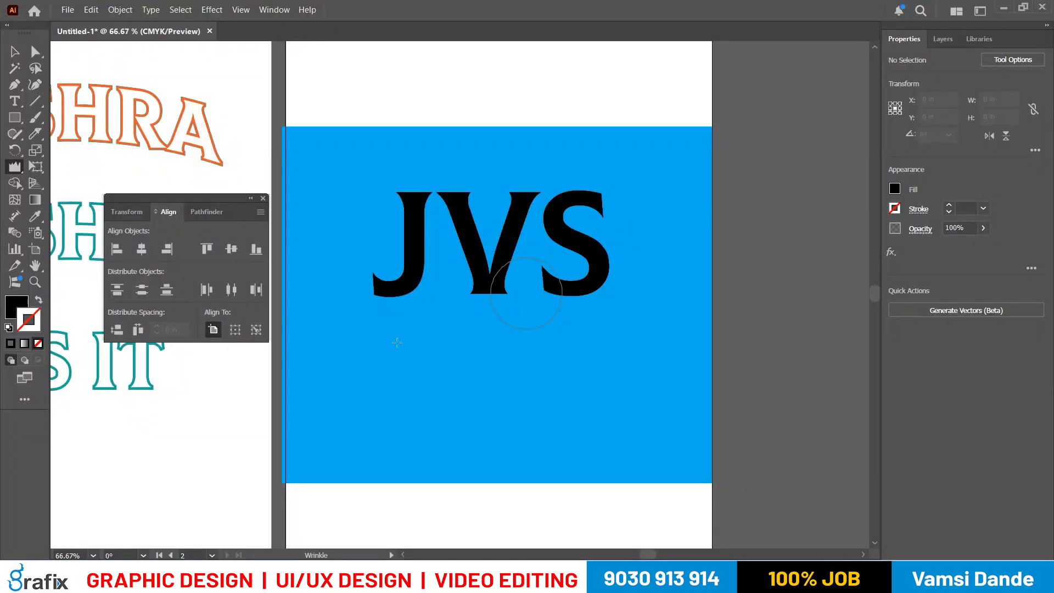
pyautogui.doubleClick(15, 167)
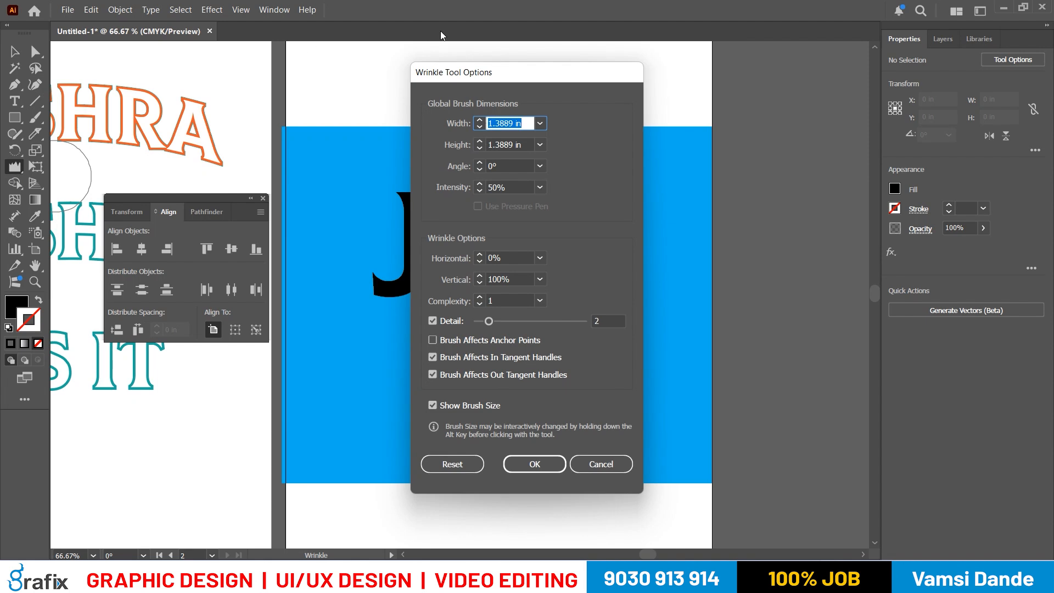
pyautogui.moveTo(475, 74); pyautogui.dragTo(642, 80)
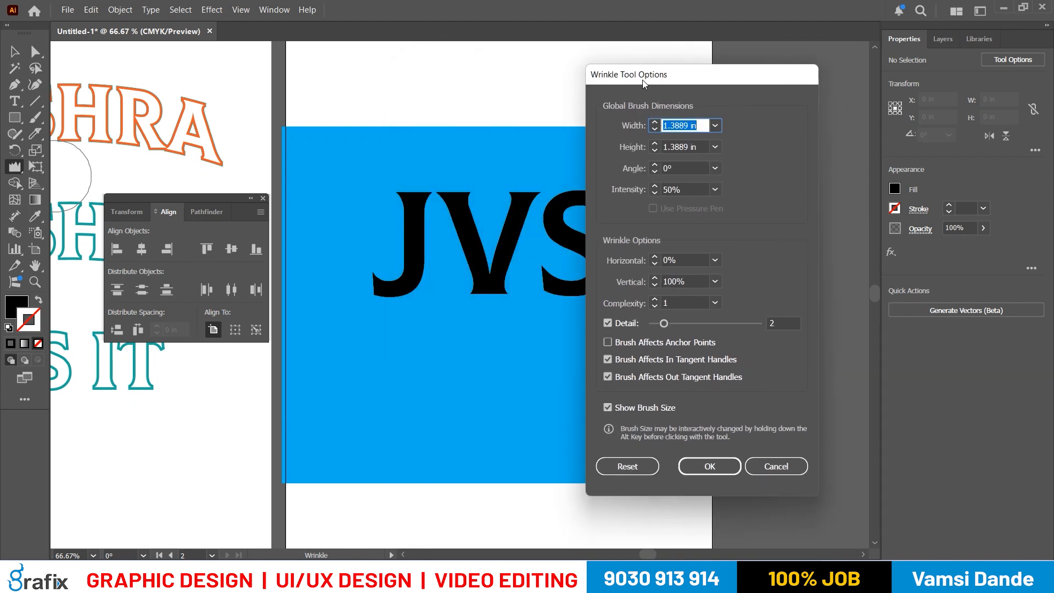
# - Check the width, height and intensity values for the Wrinkle brush in the notes
pyautogui.hotkey('alt', 'Tab')
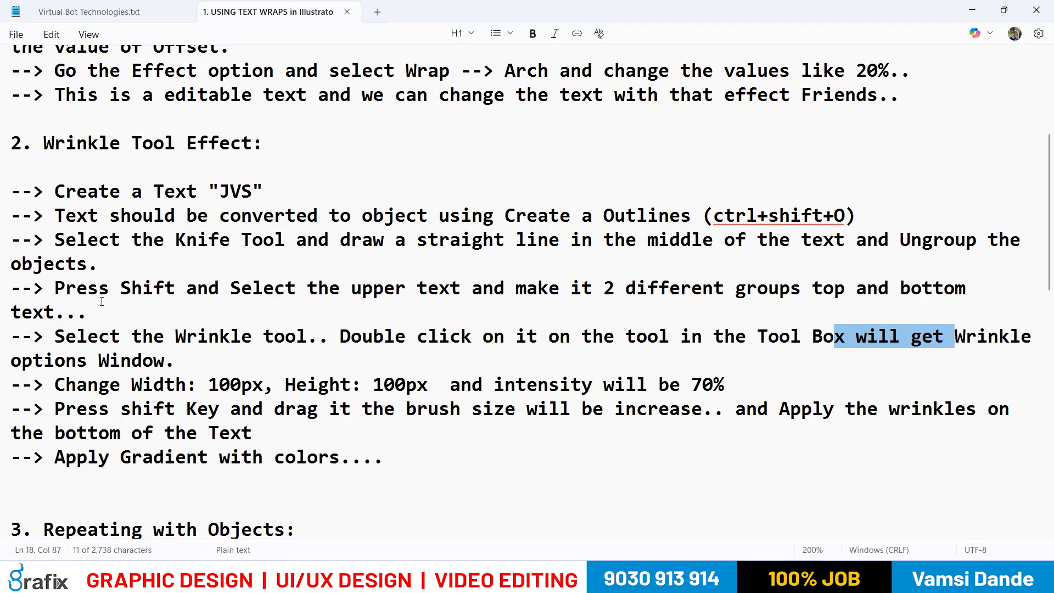
pyautogui.click(318, 385)
pyautogui.hotkey('shift', 'Home')
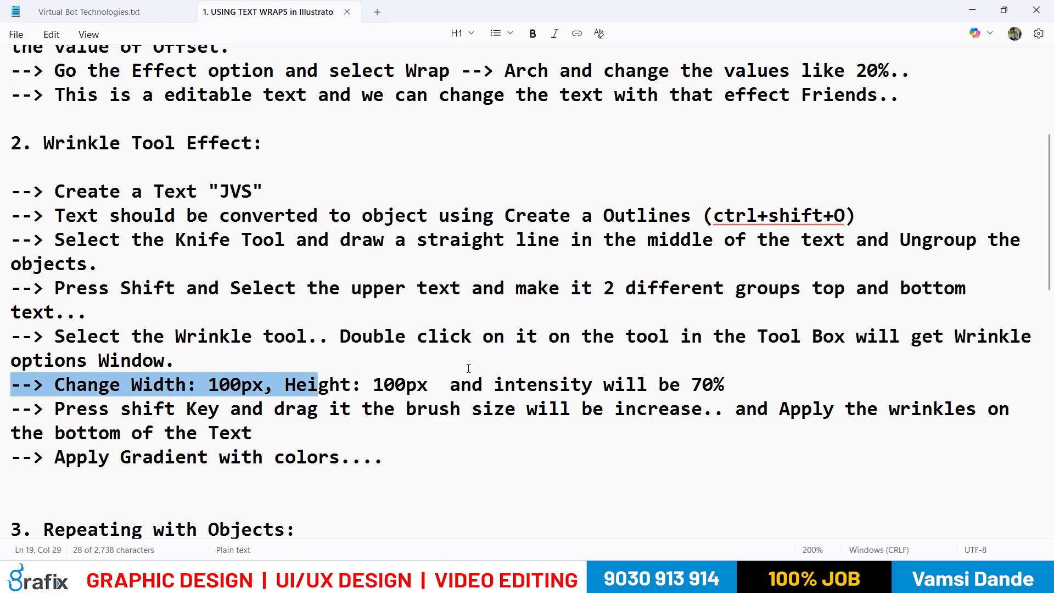
pyautogui.click(200, 386)
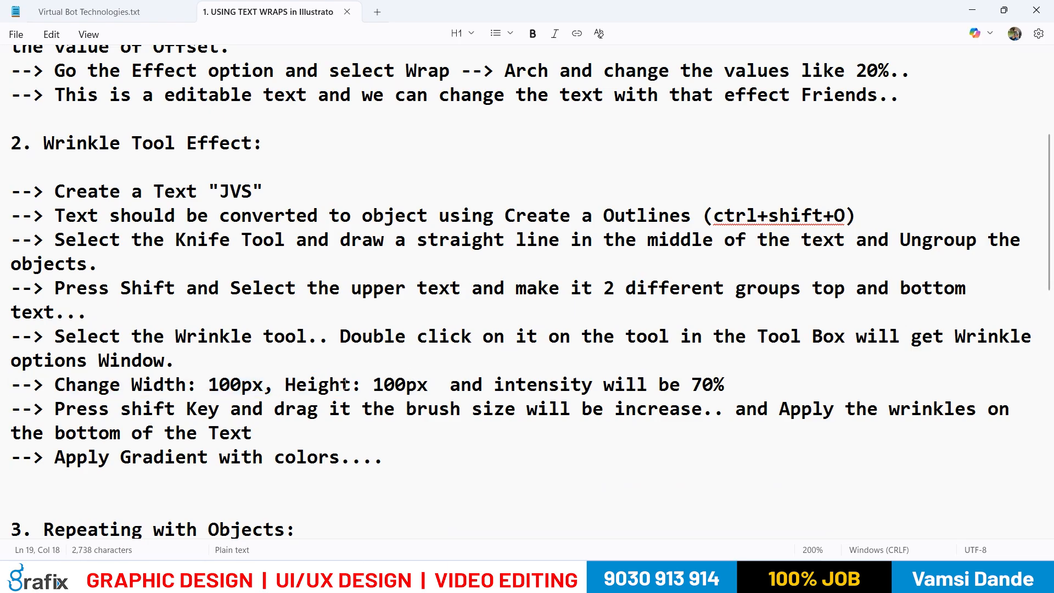
pyautogui.hotkey('alt', 'Tab')
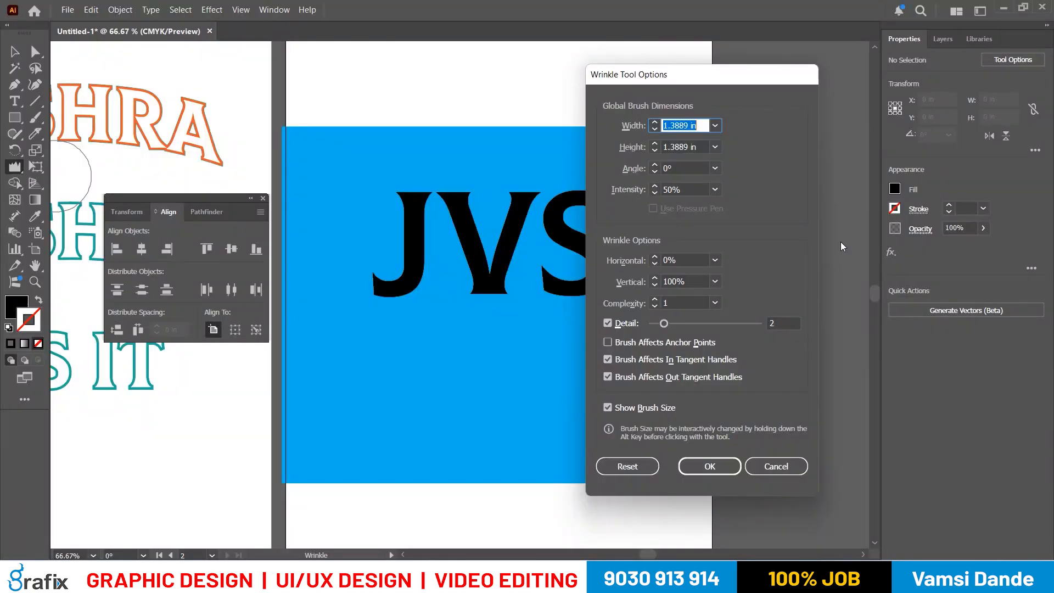
# - Set the Wrinkle tool's horizontal amount to 100% and its intensity to 70%, and accept the options
pyautogui.moveTo(687, 188); pyautogui.dragTo(401, 149)
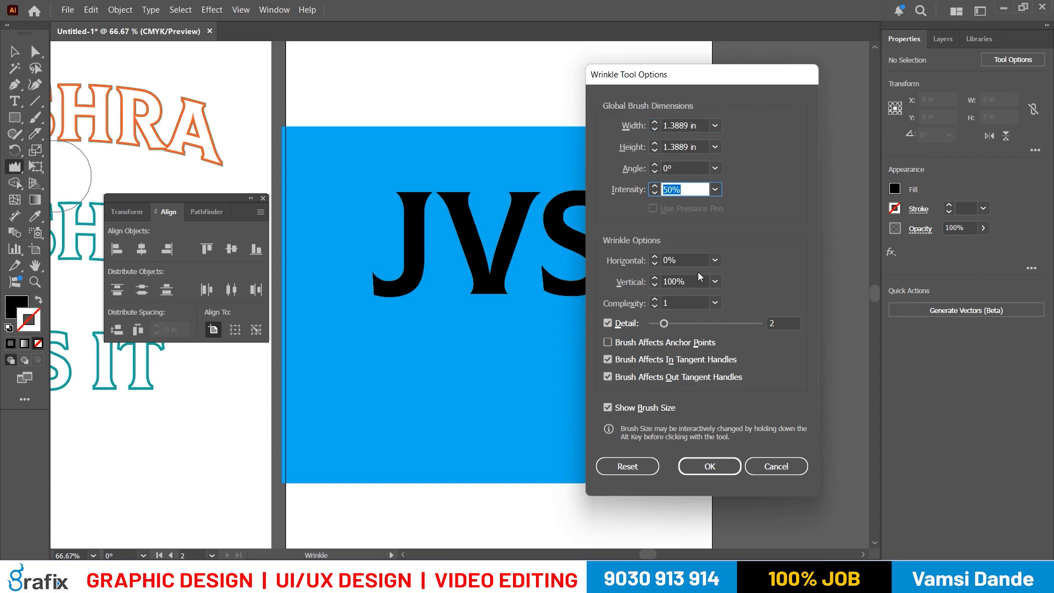
pyautogui.moveTo(693, 260); pyautogui.dragTo(580, 257)
pyautogui.write('100')
pyautogui.press('Tab')
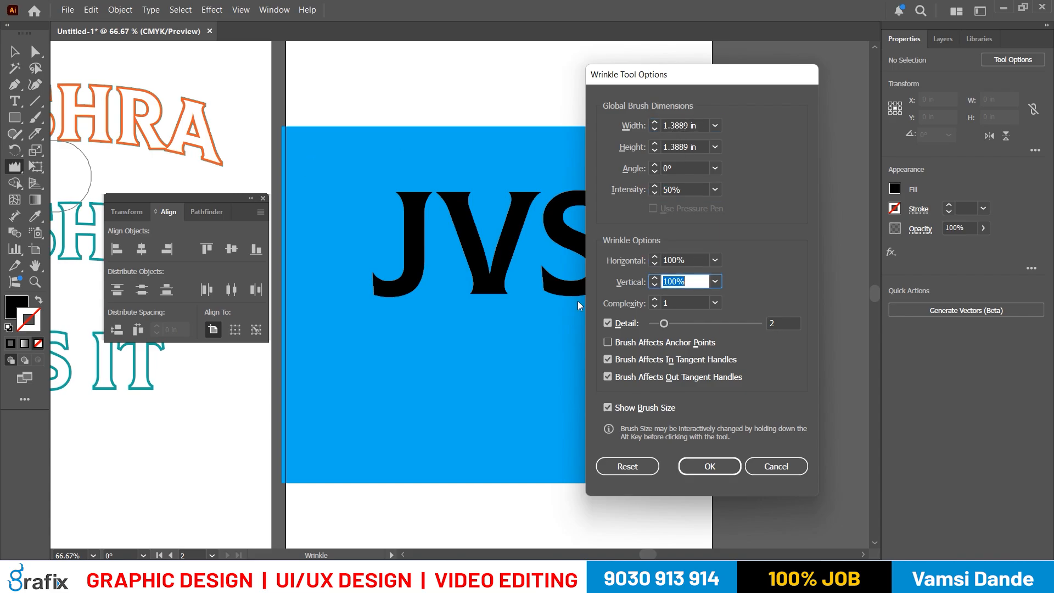
pyautogui.click(687, 190)
pyautogui.write('70')
pyautogui.press('Tab')
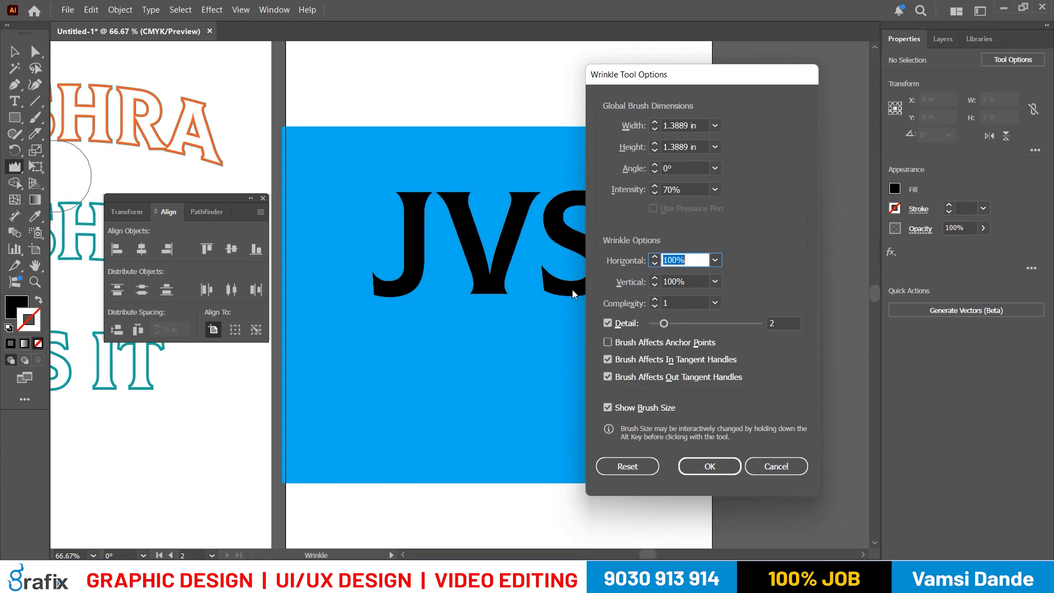
pyautogui.click(699, 468)
# - Check the brush-size instruction in the notes and enlarge the Wrinkle brush on the empty blue area
pyautogui.hotkey('alt', 'Tab')
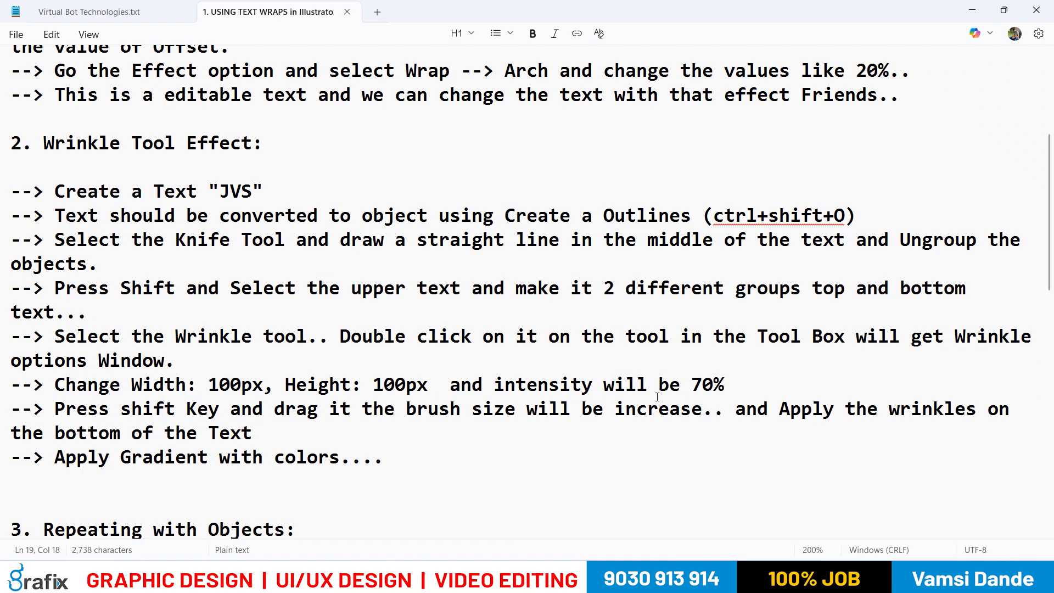
pyautogui.hotkey('alt', 'Tab')
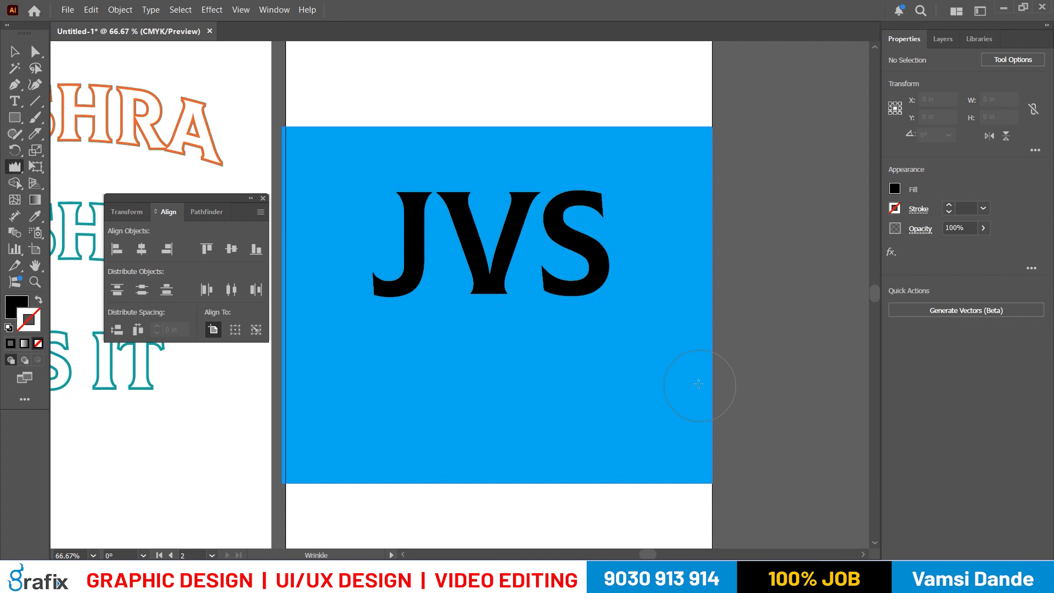
pyautogui.moveTo(661, 352); pyautogui.dragTo(680, 368)
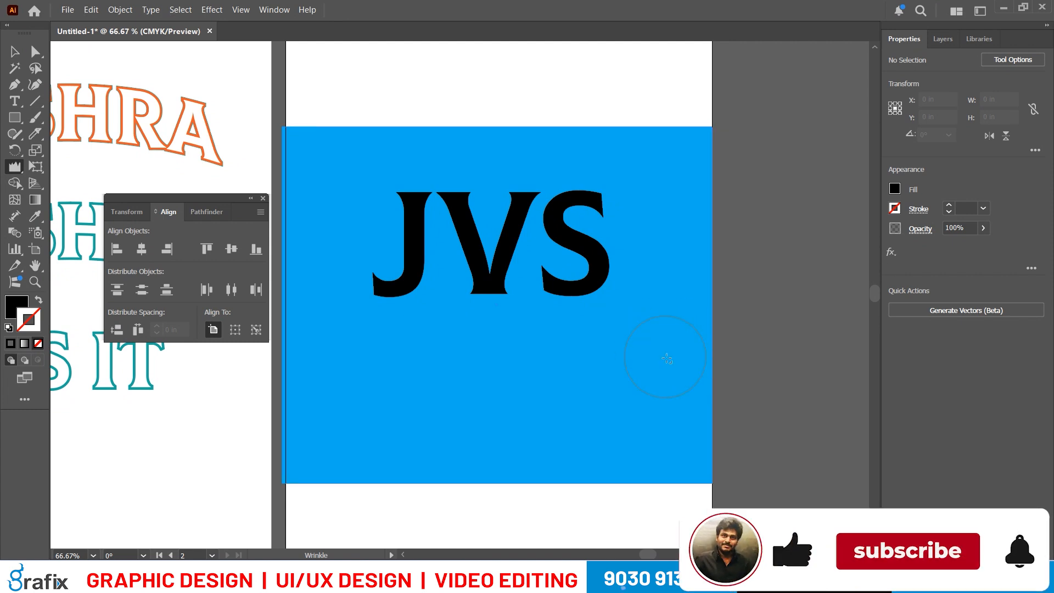
pyautogui.moveTo(668, 359)
pyautogui.mouseDown()
pyautogui.moveTo(705, 415)
pyautogui.moveTo(665, 360)
pyautogui.moveTo(697, 427)
pyautogui.moveTo(688, 411)
pyautogui.mouseUp()
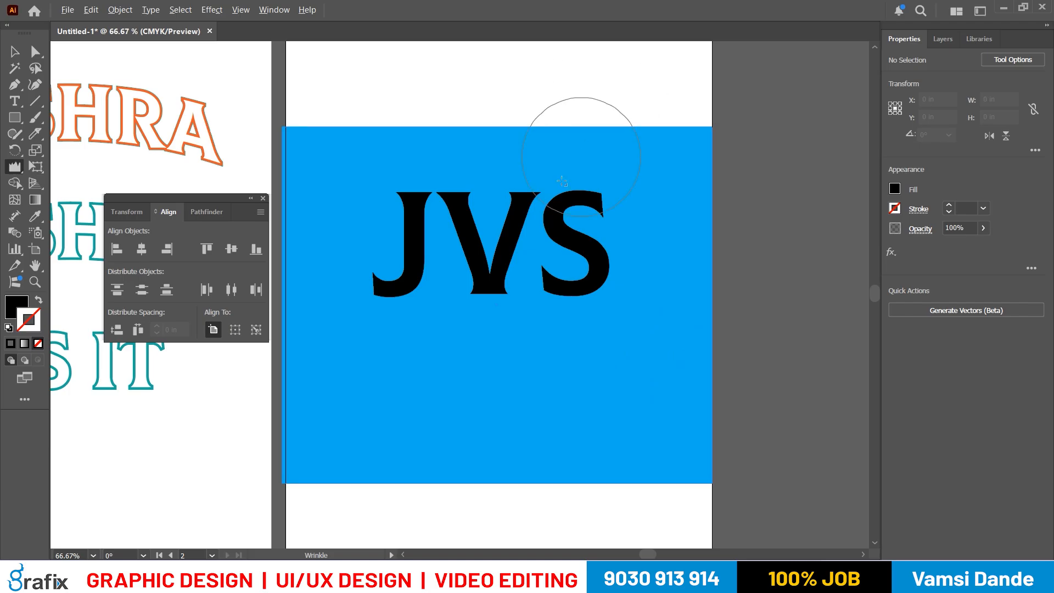
# - Try to wrinkle the bottom of the JVS lettering with the Wrinkle brush and hide the panels
pyautogui.moveTo(530, 330)
pyautogui.mouseDown()
pyautogui.moveTo(530, 339)
pyautogui.moveTo(495, 284)
pyautogui.moveTo(534, 313)
pyautogui.mouseUp()
pyautogui.moveTo(581, 282)
pyautogui.mouseDown()
pyautogui.moveTo(580, 270)
pyautogui.moveTo(561, 280)
pyautogui.moveTo(566, 324)
pyautogui.moveTo(558, 280)
pyautogui.moveTo(556, 313)
pyautogui.moveTo(552, 304)
pyautogui.mouseUp()
pyautogui.moveTo(527, 268); pyautogui.dragTo(591, 309)
pyautogui.press('Tab')
pyautogui.press('super+space')
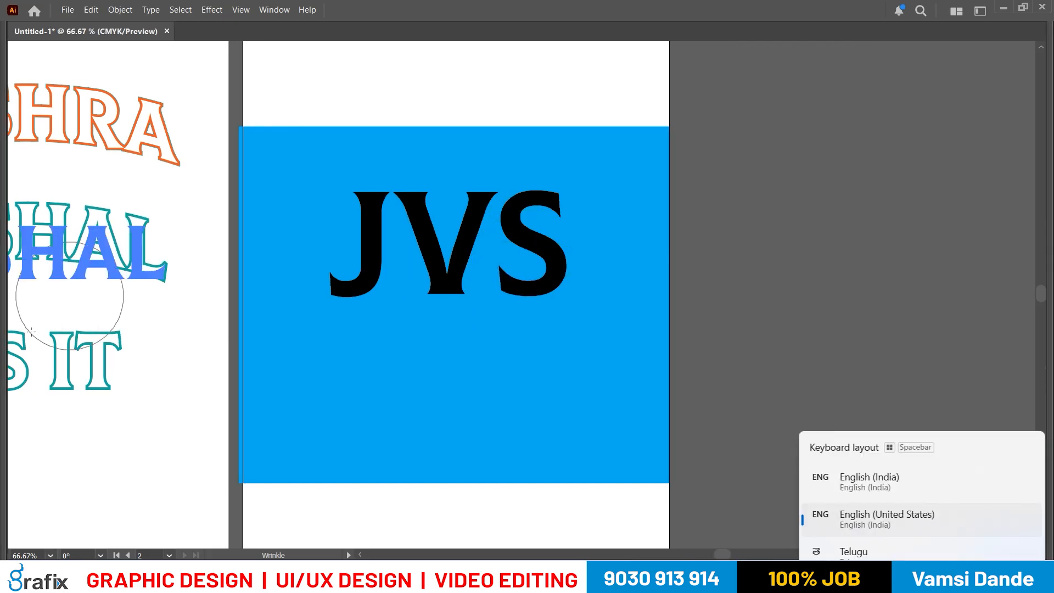
# - Check the gradient colors instruction of the Wrinkle Tool Effect section in the notes and return to the artwork
pyautogui.hotkey('alt', 'Tab')
pyautogui.moveTo(97, 463); pyautogui.dragTo(350, 460)
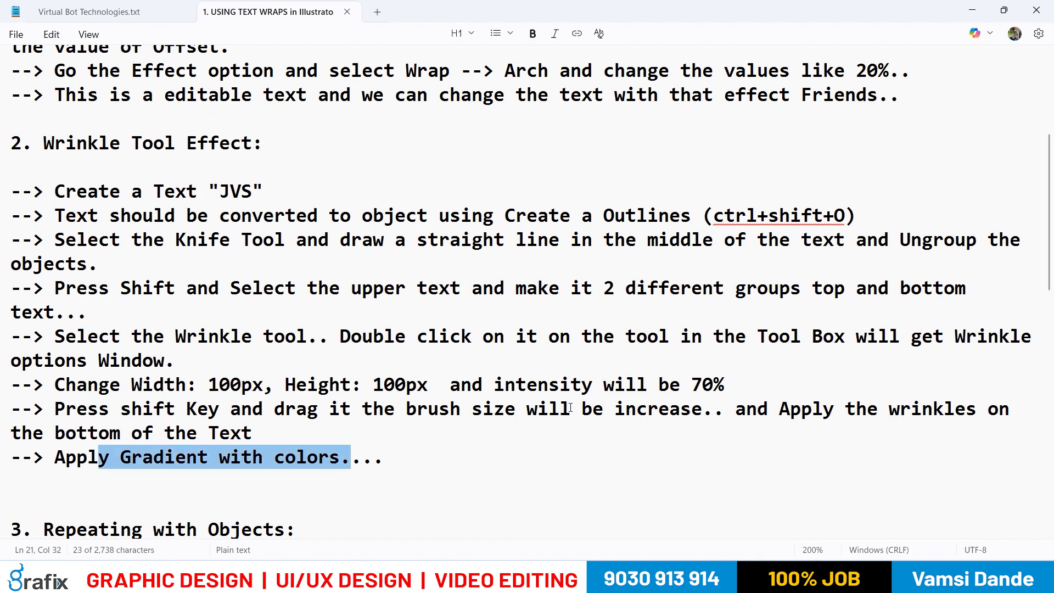
pyautogui.hotkey('alt', 'Tab')
# - Undo a trial wrinkle stroke beside the J, select the bottom half group of JVS and show the panels again
pyautogui.moveTo(304, 270); pyautogui.dragTo(342, 277)
pyautogui.hotkey('ctrl', 'z')
pyautogui.press('v')
pyautogui.click(446, 288)
pyautogui.press('a')
pyautogui.press('v')
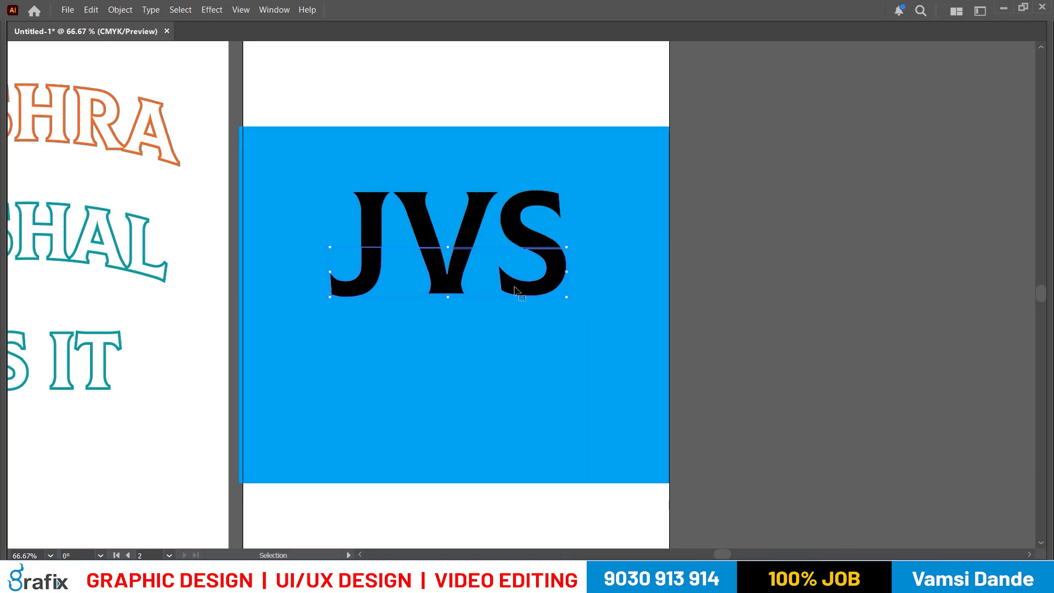
pyautogui.hotkey('shift', 'F7')
pyautogui.press('Tab')
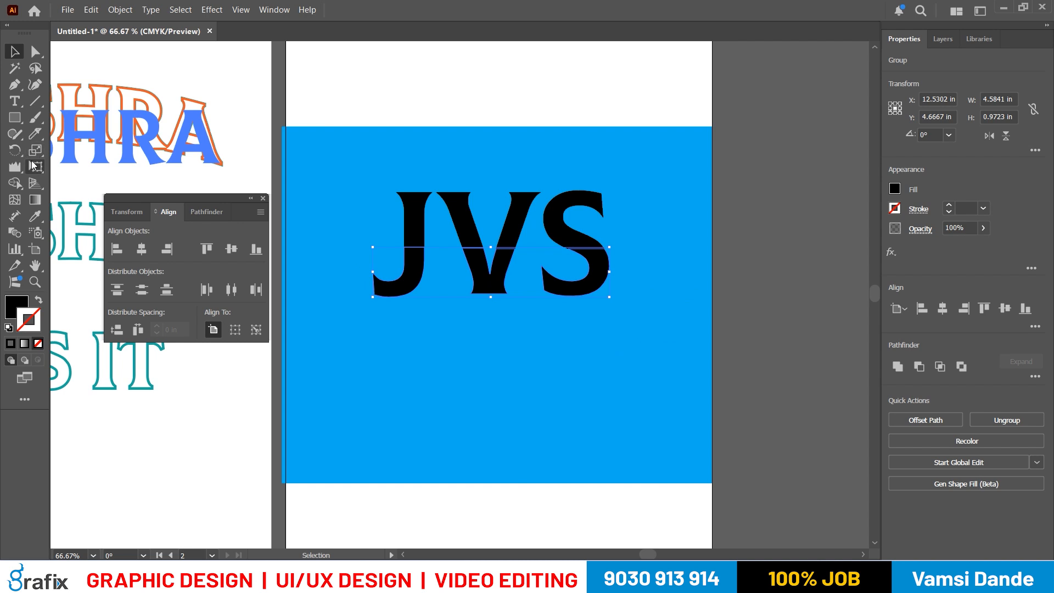
# - Try to wrinkle the bottom half of JVS along its whole width, and undo the distortion
pyautogui.click(15, 166)
pyautogui.moveTo(387, 325)
pyautogui.mouseDown()
pyautogui.moveTo(357, 277)
pyautogui.moveTo(588, 275)
pyautogui.moveTo(777, 306)
pyautogui.mouseUp()
pyautogui.press('v')
pyautogui.click(832, 312)
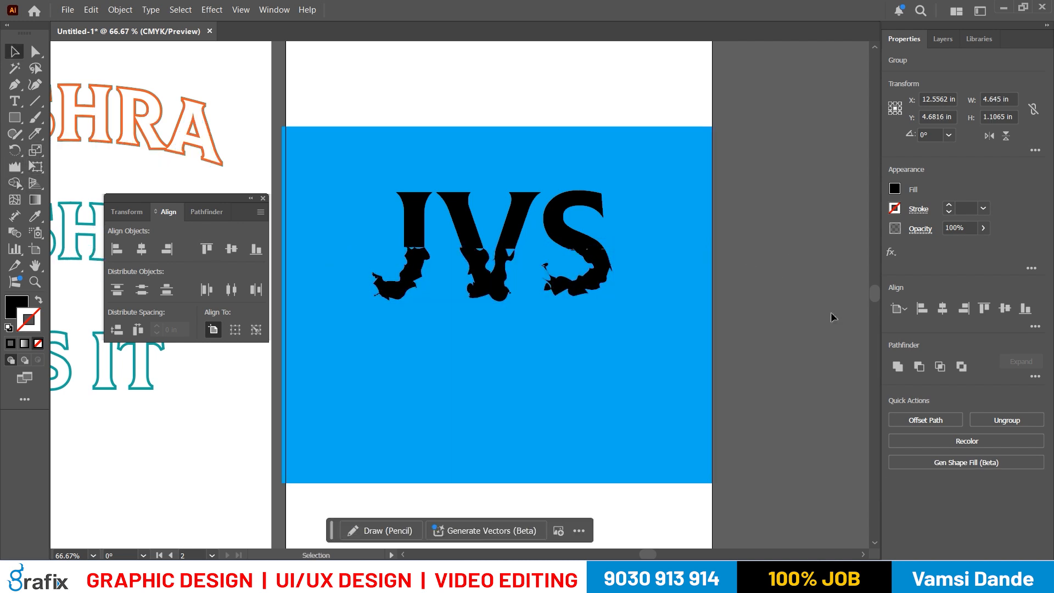
pyautogui.moveTo(800, 393); pyautogui.dragTo(793, 394)
pyautogui.hotkey('ctrl', 'z')
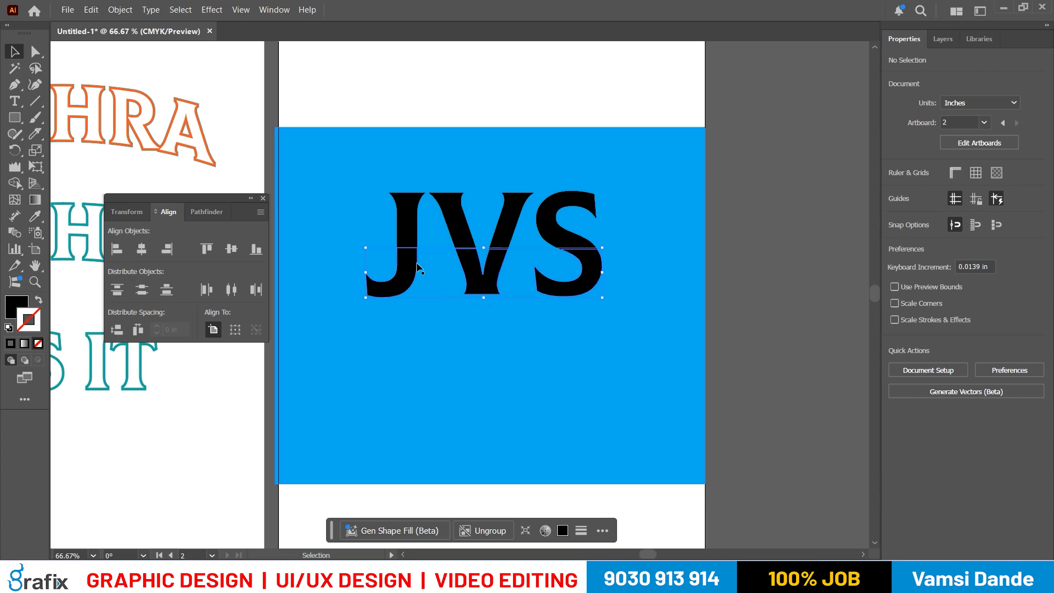
# - Reselect the bottom half of JVS and set the Wrinkle tool's horizontal and vertical amounts to 50%
pyautogui.click(419, 268)
pyautogui.click(733, 292)
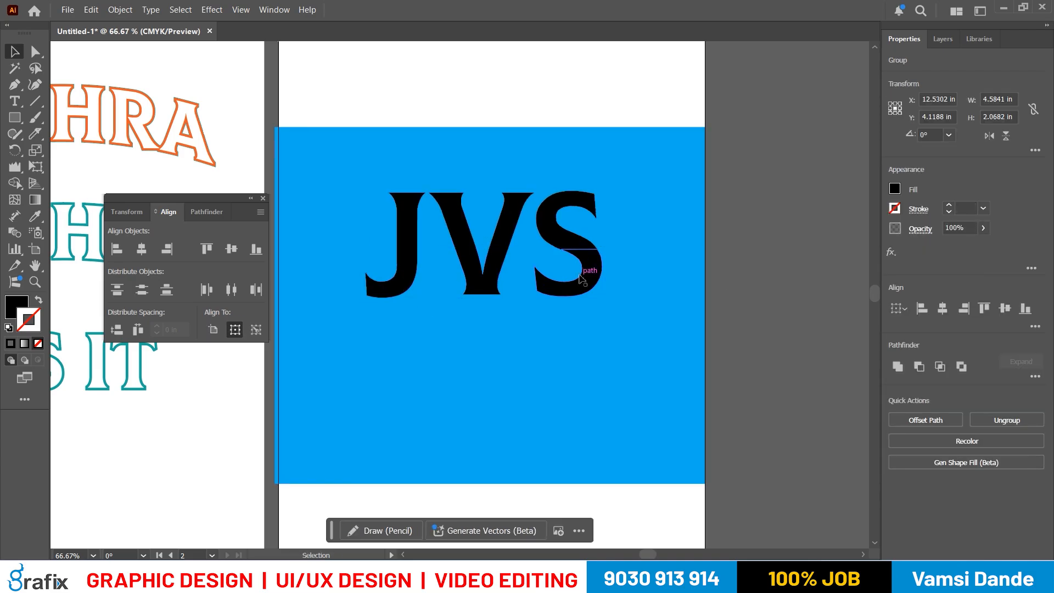
pyautogui.click(588, 267)
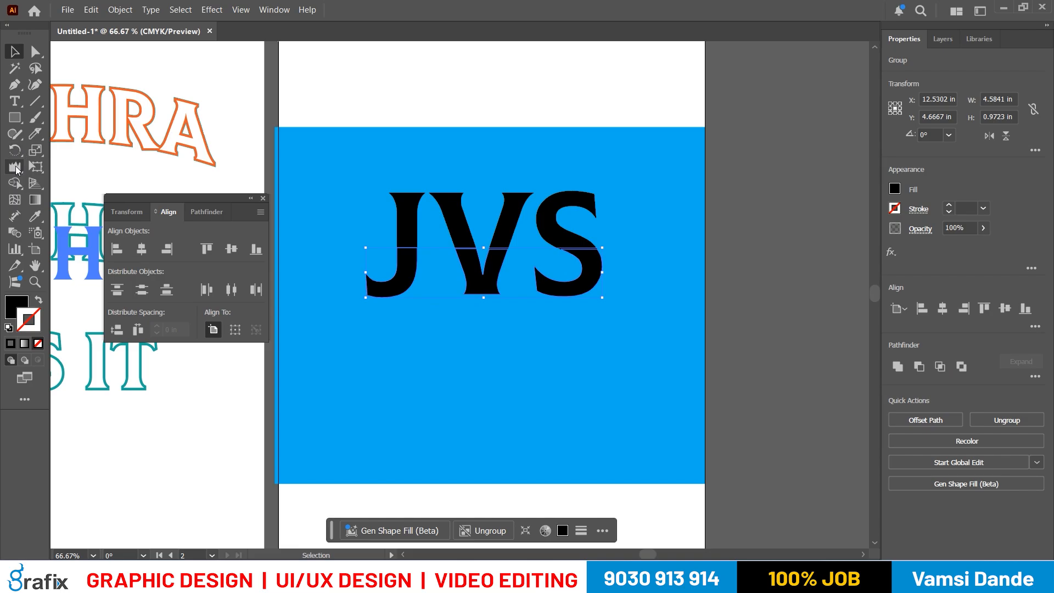
pyautogui.doubleClick(15, 166)
pyautogui.click(681, 260)
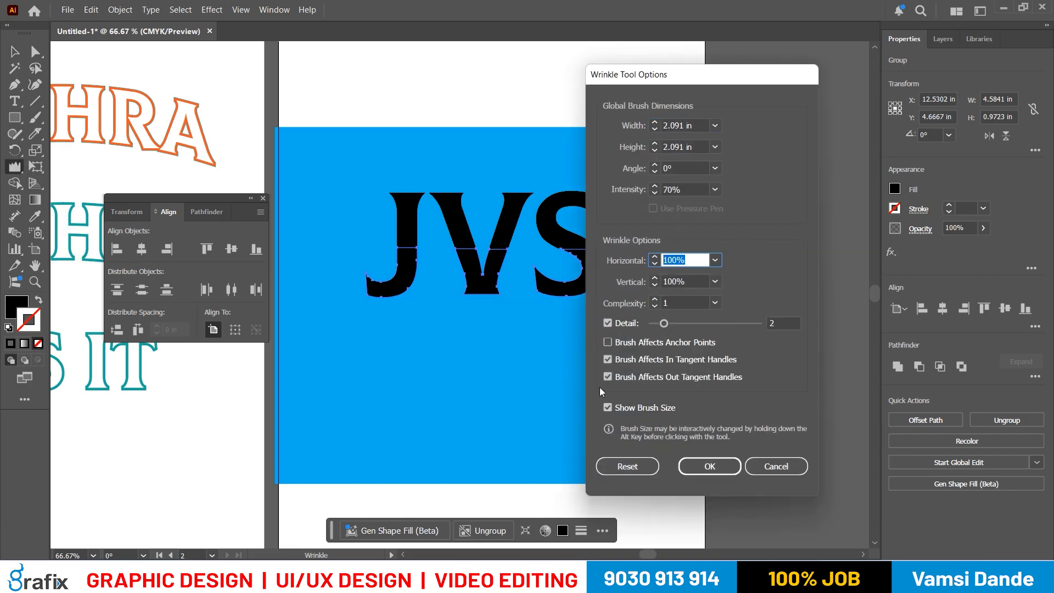
pyautogui.write('50')
pyautogui.press('Tab')
pyautogui.write('50')
pyautogui.press('Tab')
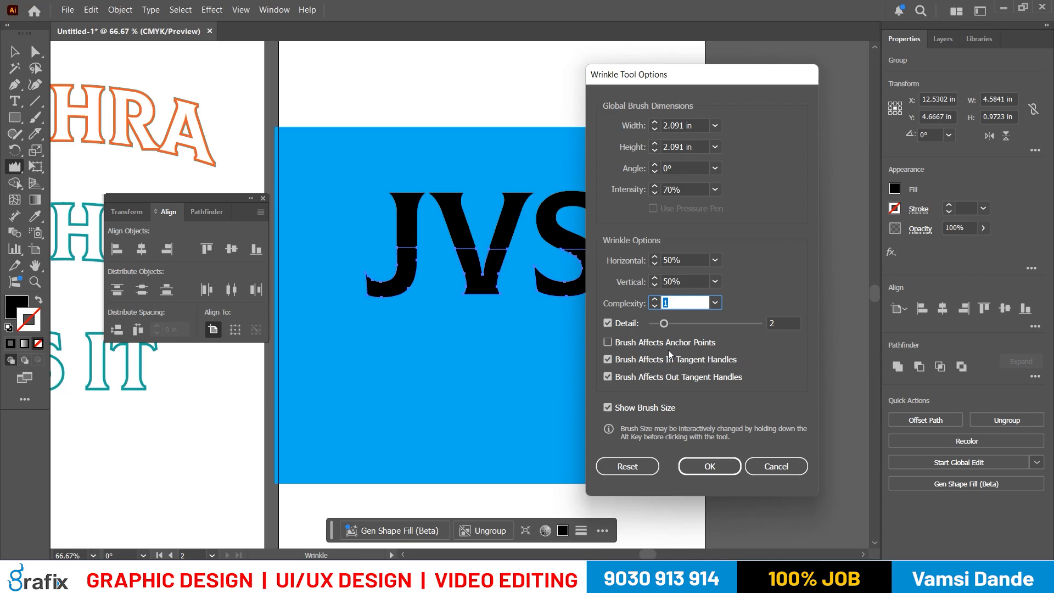
pyautogui.click(681, 189)
pyautogui.press('Return')
# - Try the 50% Wrinkle settings on the bottom half of JVS and undo the strokes
pyautogui.moveTo(379, 291)
pyautogui.mouseDown()
pyautogui.moveTo(669, 286)
pyautogui.moveTo(308, 288)
pyautogui.mouseUp()
pyautogui.press('v')
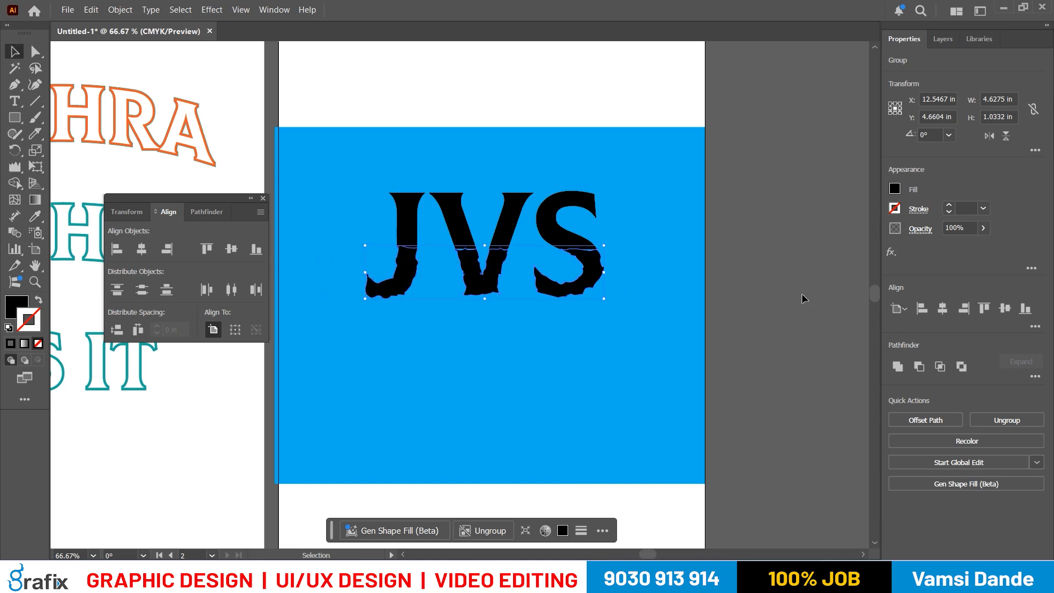
pyautogui.click(761, 411)
pyautogui.click(571, 283)
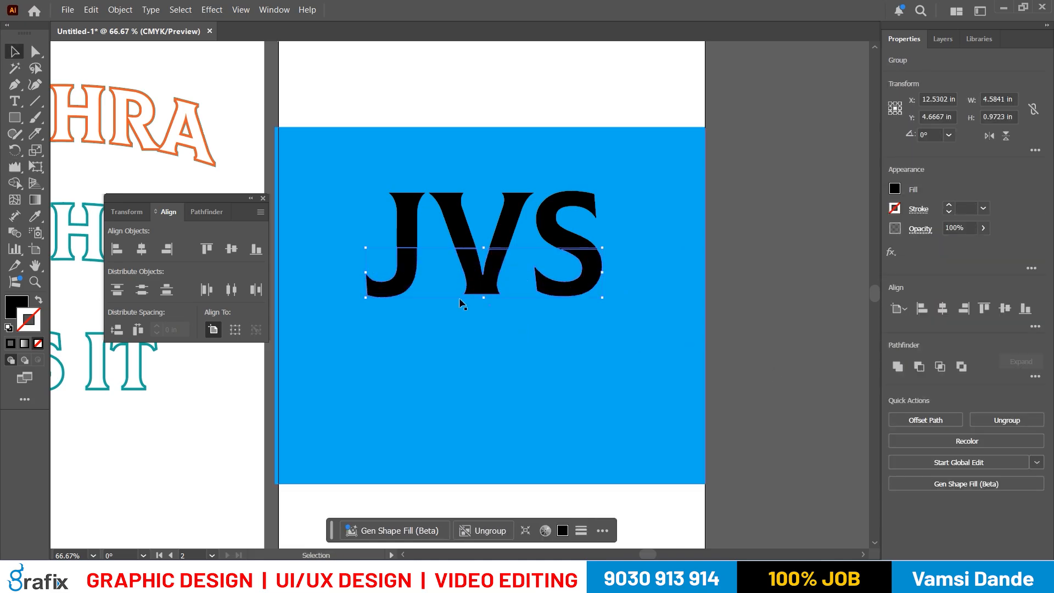
# - Wrinkle the lower edges of the bottom half of JVS, deselect it and inspect the distorted outlines
pyautogui.click(15, 169)
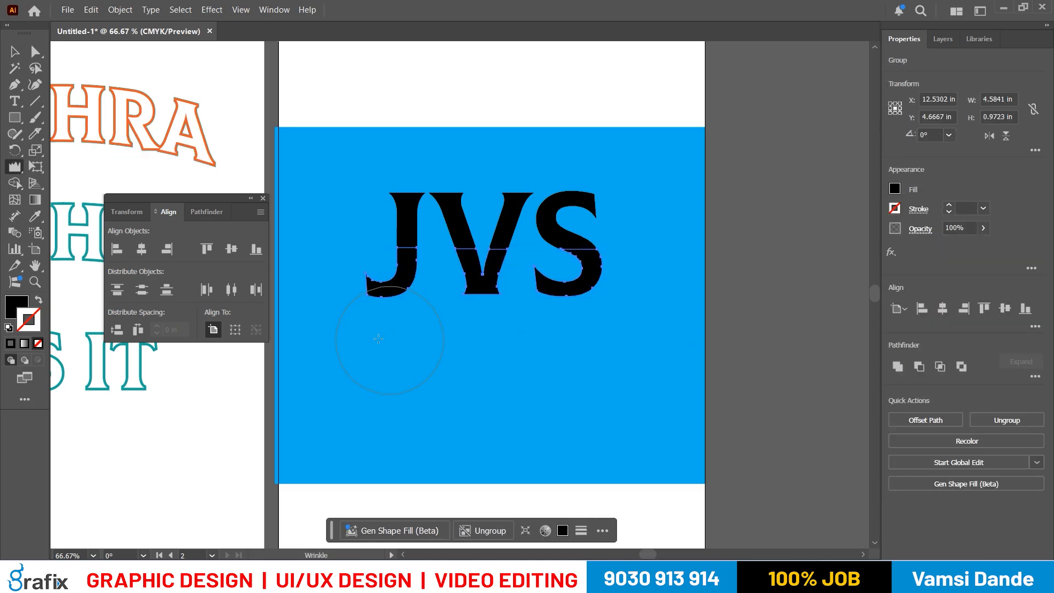
pyautogui.moveTo(504, 303); pyautogui.dragTo(326, 307)
pyautogui.press('v')
pyautogui.click(814, 345)
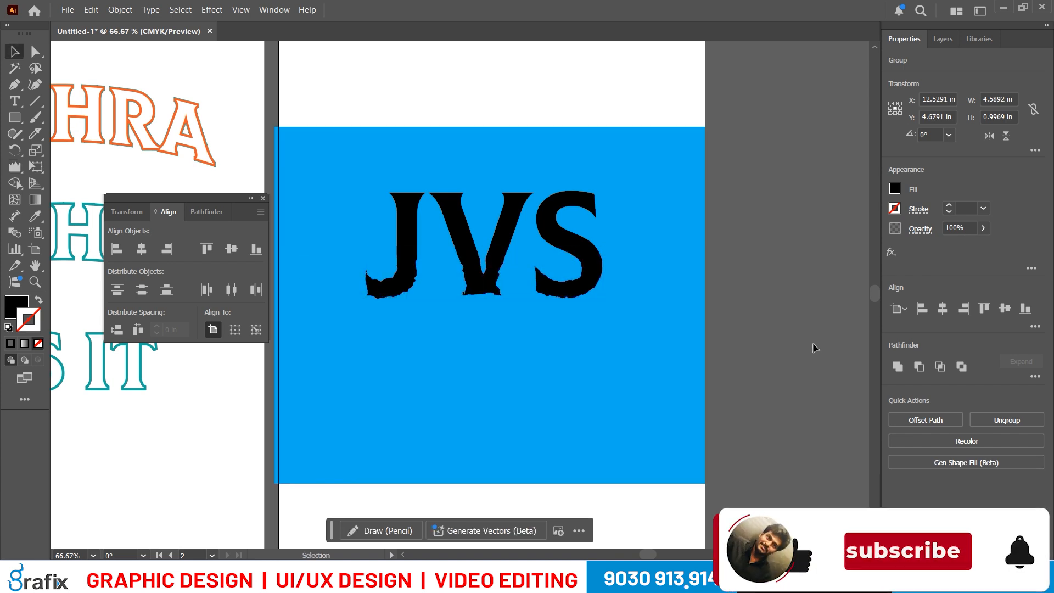
pyautogui.scroll(-1, 633, 326)
pyautogui.scroll(3, 600, 306)
pyautogui.scroll(-1, 624, 310)
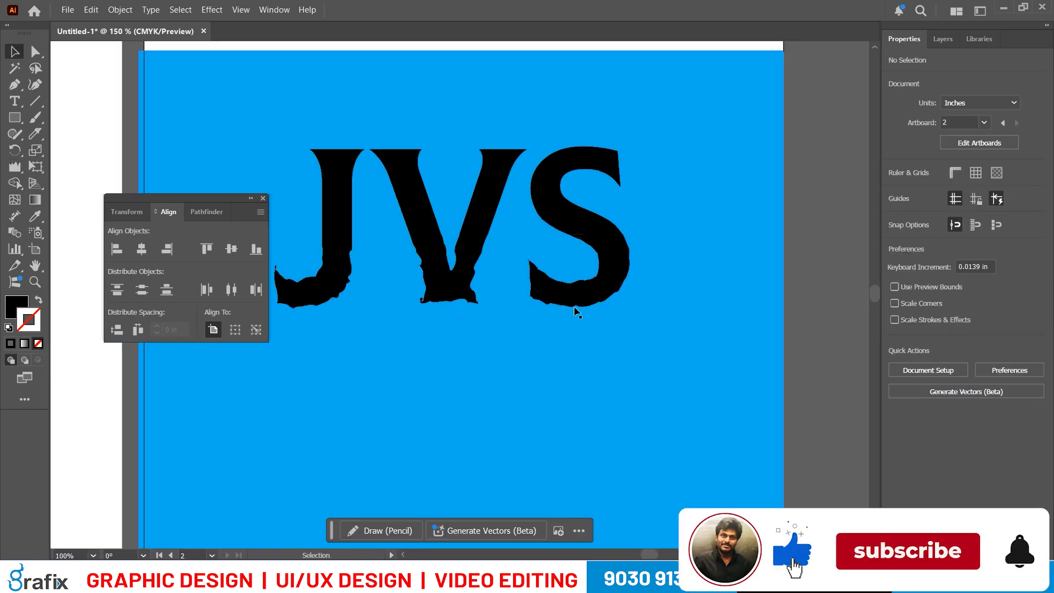
pyautogui.scroll(-1, 576, 308)
pyautogui.scroll(-1, 579, 371)
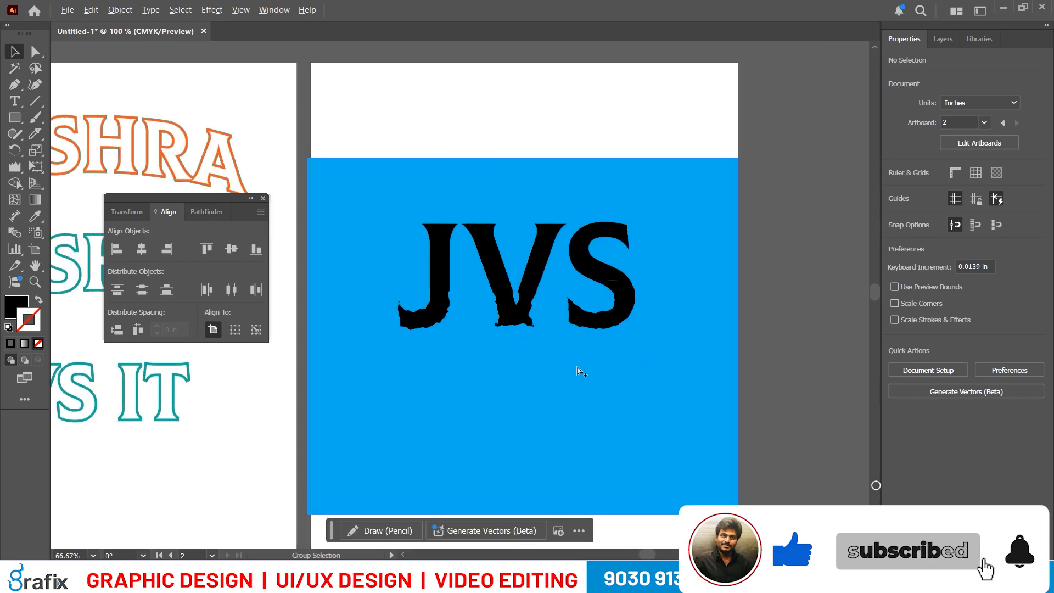
# - Select only the wrinkled bottom group of JVS and open the Gradient settings
pyautogui.click(601, 298)
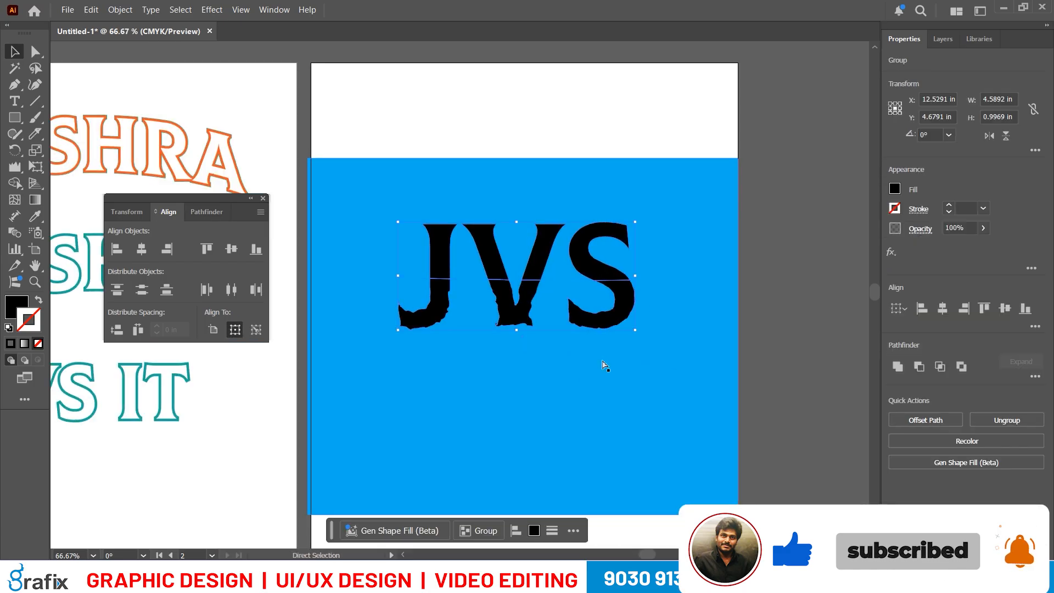
pyautogui.click(760, 371)
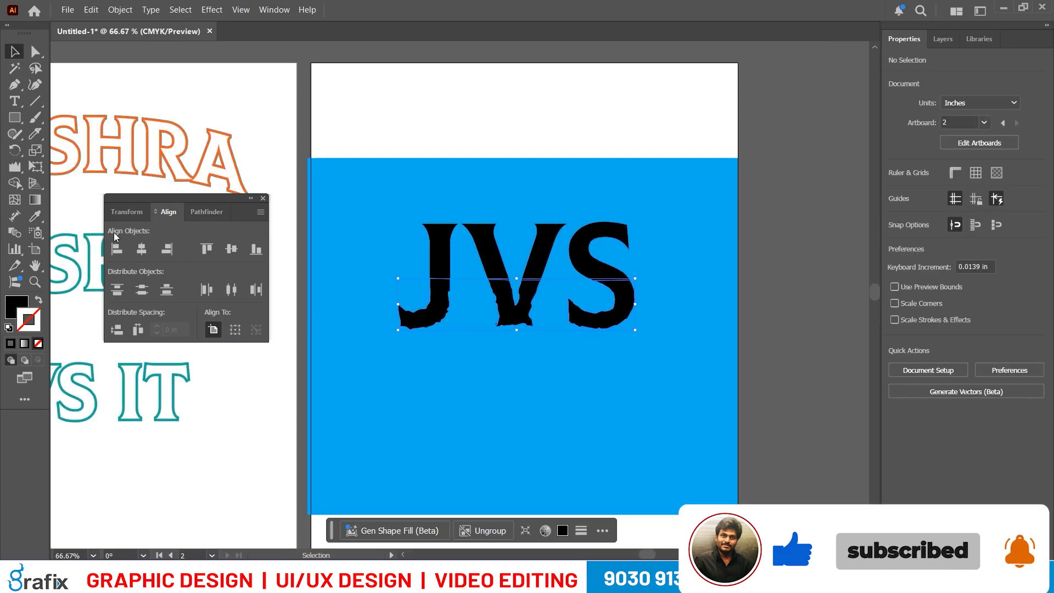
pyautogui.click(35, 200)
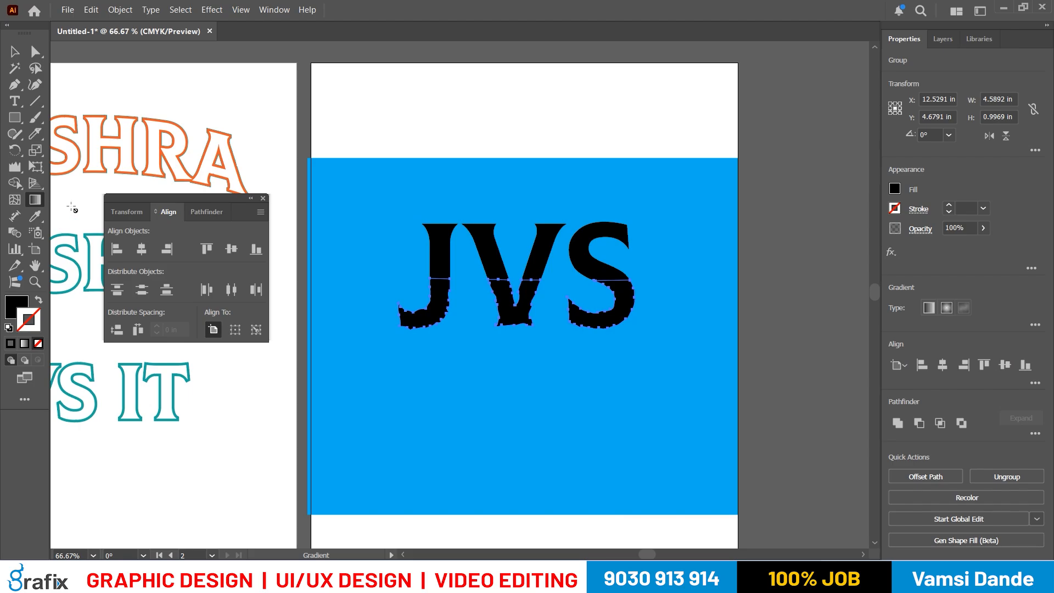
pyautogui.doubleClick(37, 202)
# - Try a radial white-to-black gradient on the bottom group's stroke and set the stroke back to None
pyautogui.click(322, 324)
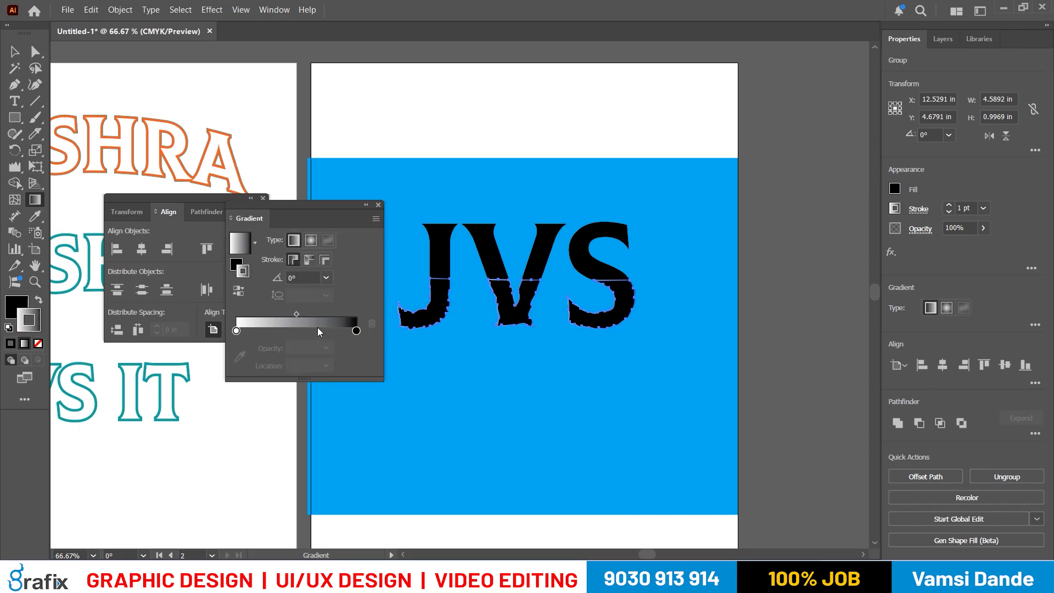
pyautogui.press('v')
pyautogui.click(311, 241)
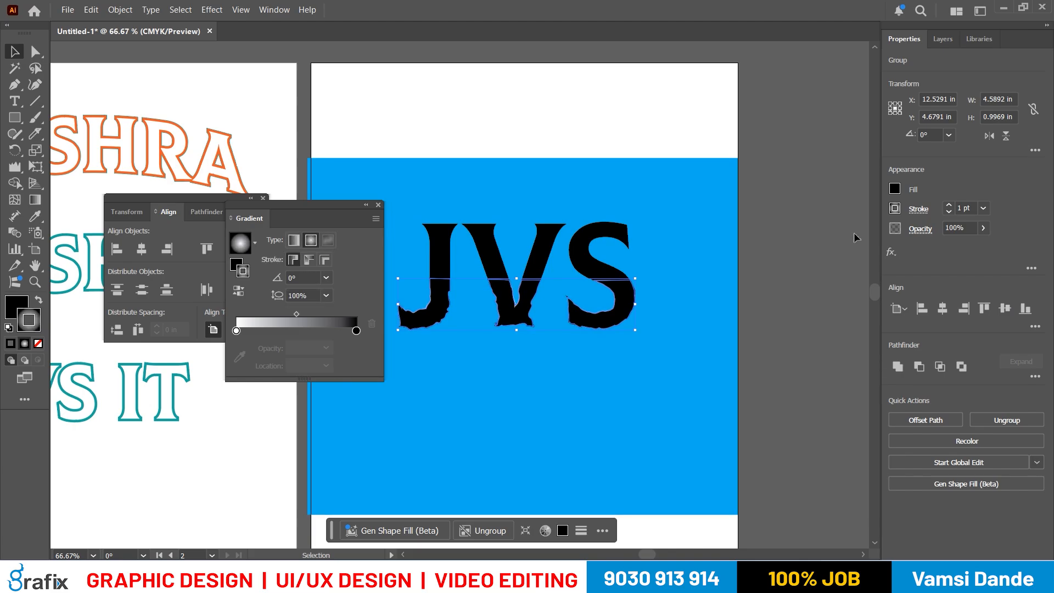
pyautogui.click(900, 209)
pyautogui.click(747, 258)
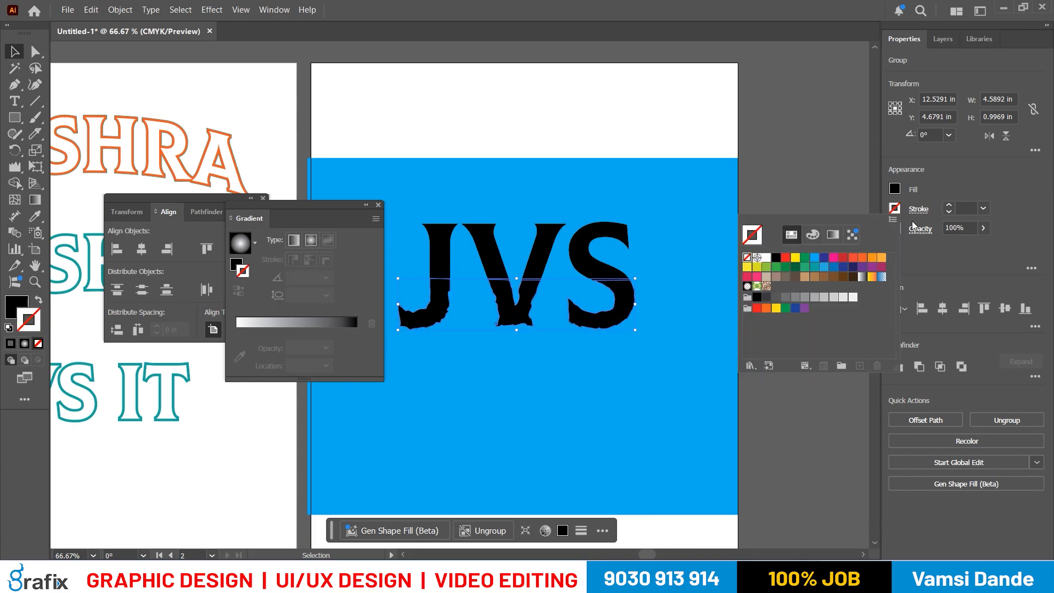
# - Try the radial gradient on the bottom group with the Gradient tool and remove it from the stroke
pyautogui.scroll(10, 741, 382)
pyautogui.scroll(-8, 742, 383)
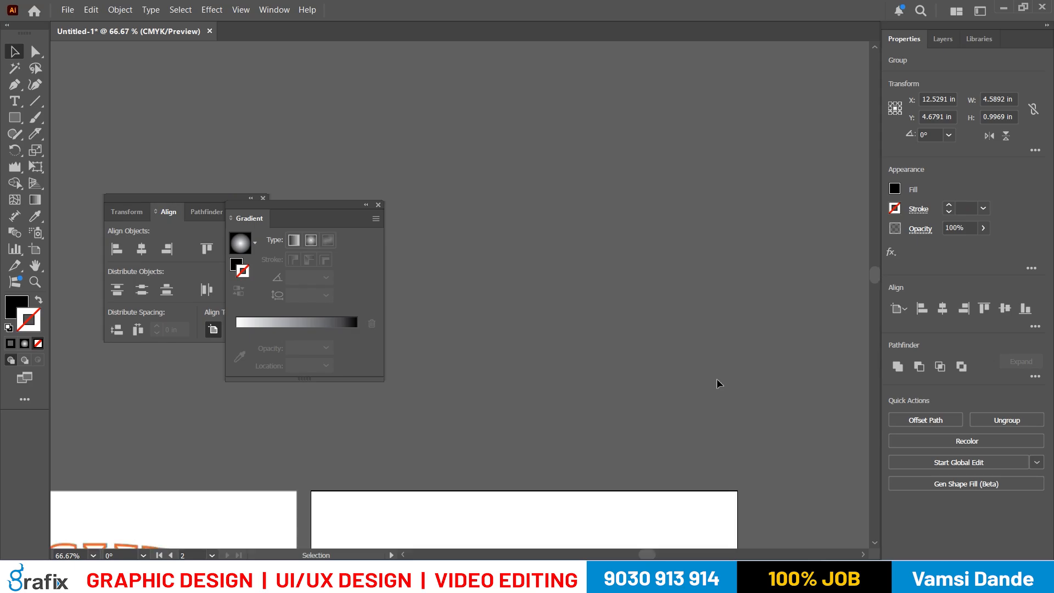
pyautogui.keyDown('alt'); pyautogui.scroll(2, 718, 382); pyautogui.keyUp('alt')
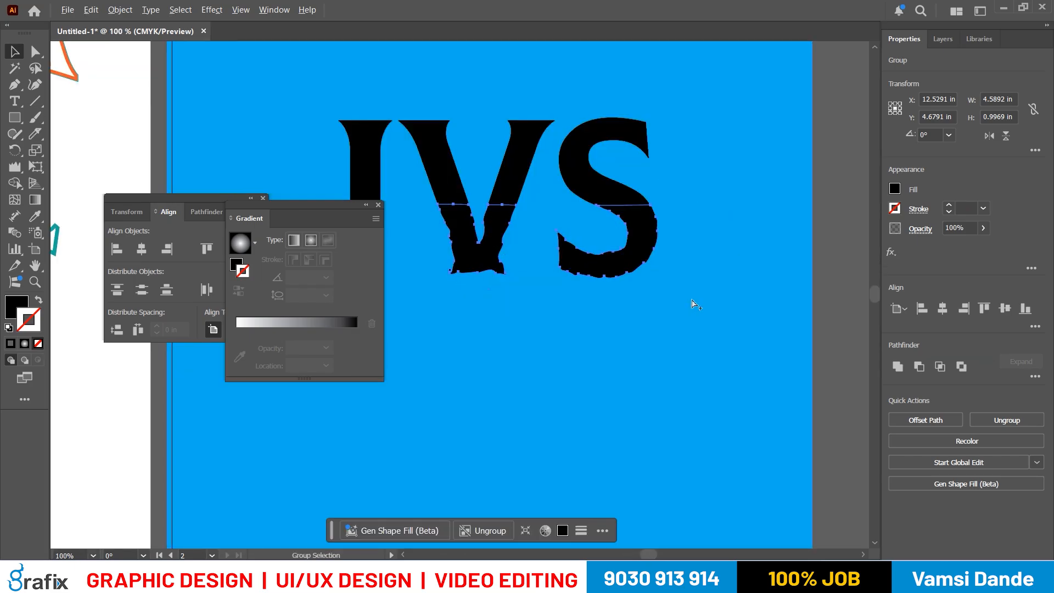
pyautogui.keyDown('alt'); pyautogui.scroll(-1, 693, 302); pyautogui.keyUp('alt')
pyautogui.click(896, 189)
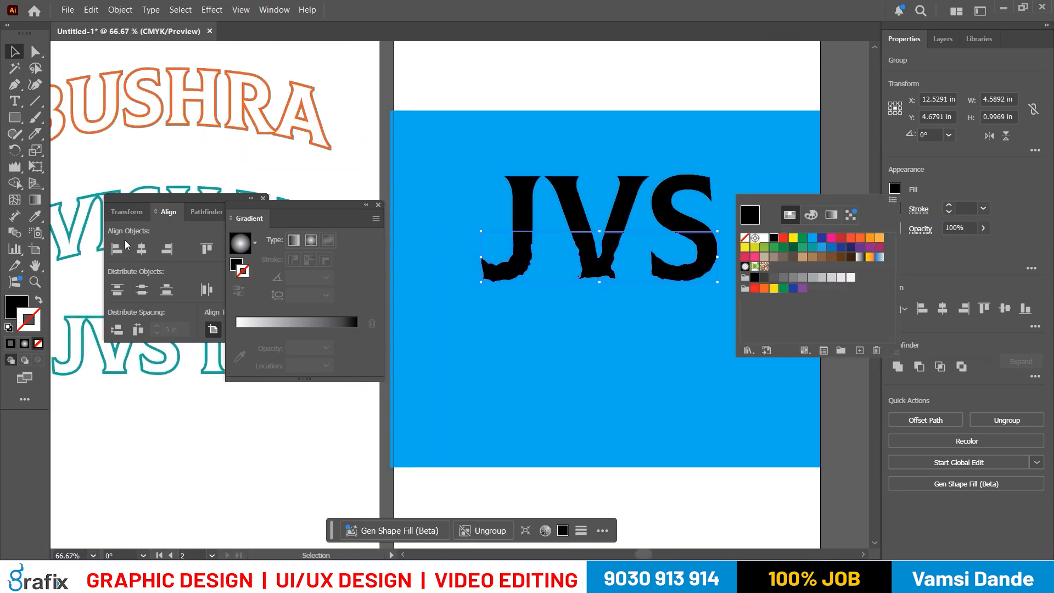
pyautogui.click(25, 304)
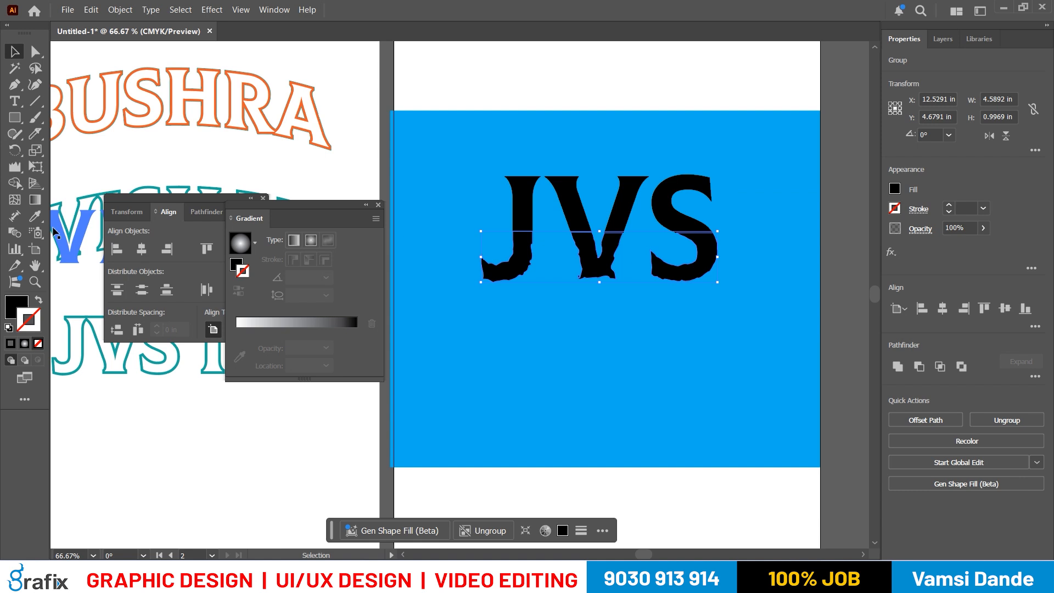
pyautogui.click(39, 202)
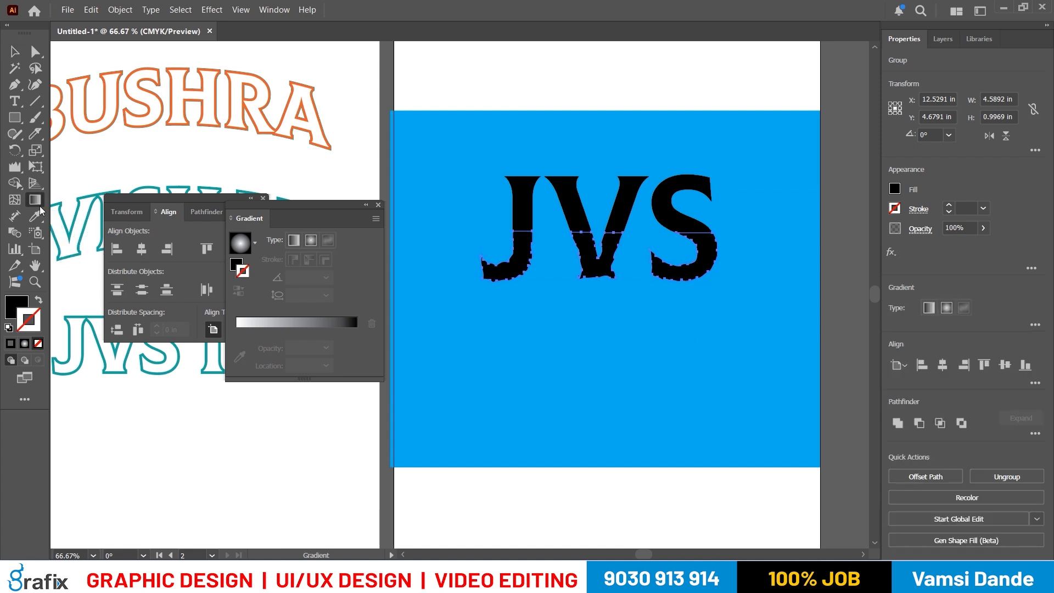
pyautogui.click(292, 326)
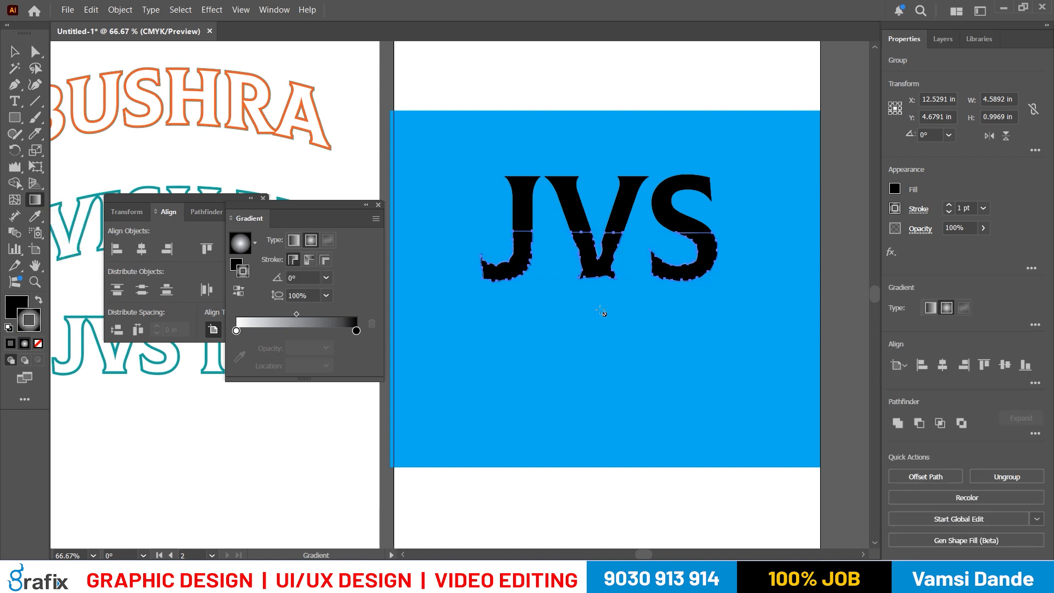
pyautogui.click(37, 344)
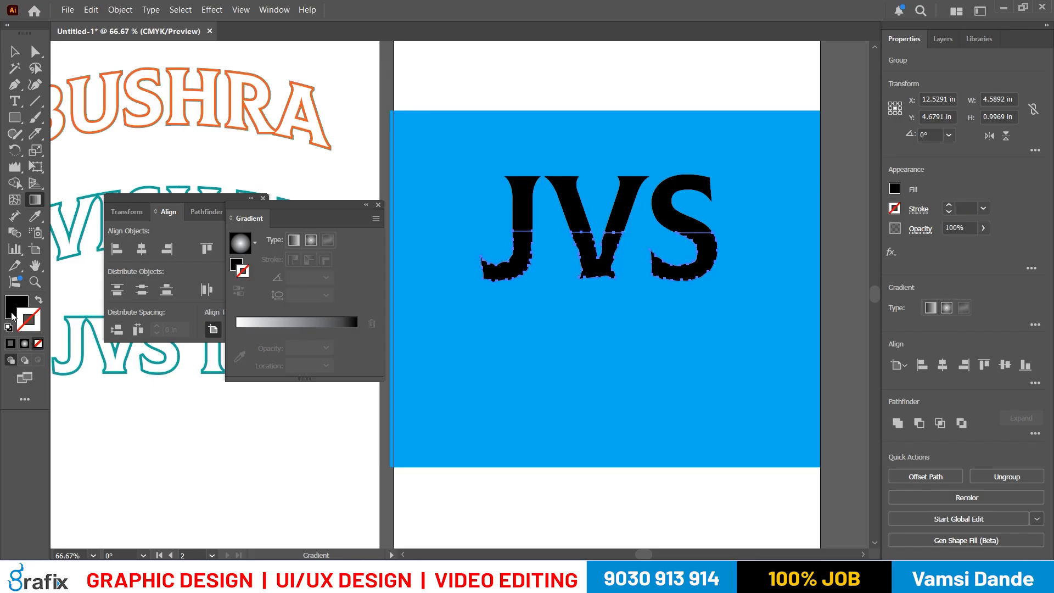
# - Make the fill active, close the color sliders, and try the radial gradient swatch on the stroke before resetting it to None
pyautogui.click(15, 311)
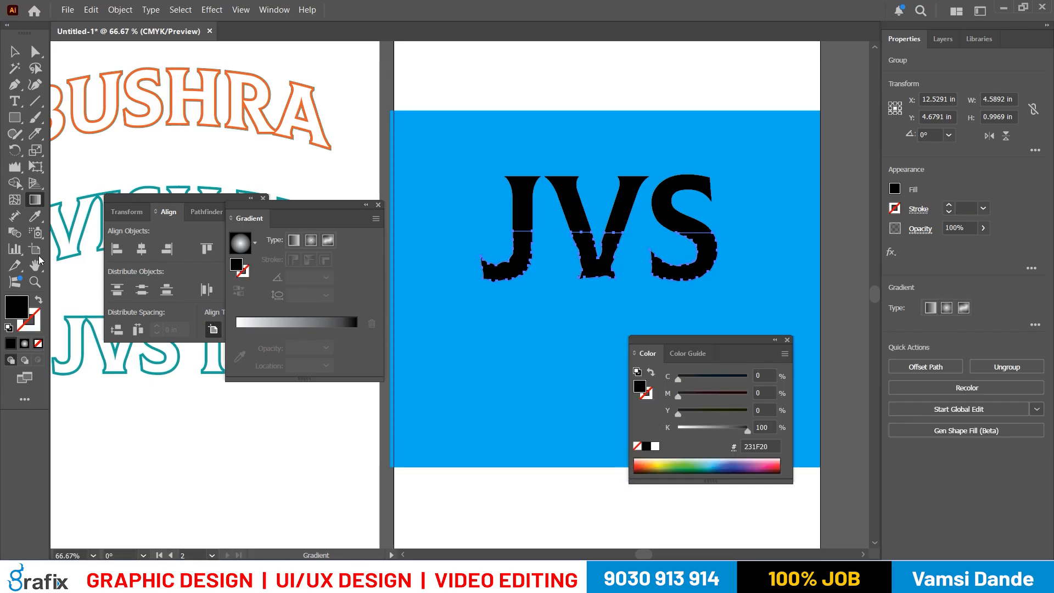
pyautogui.click(36, 201)
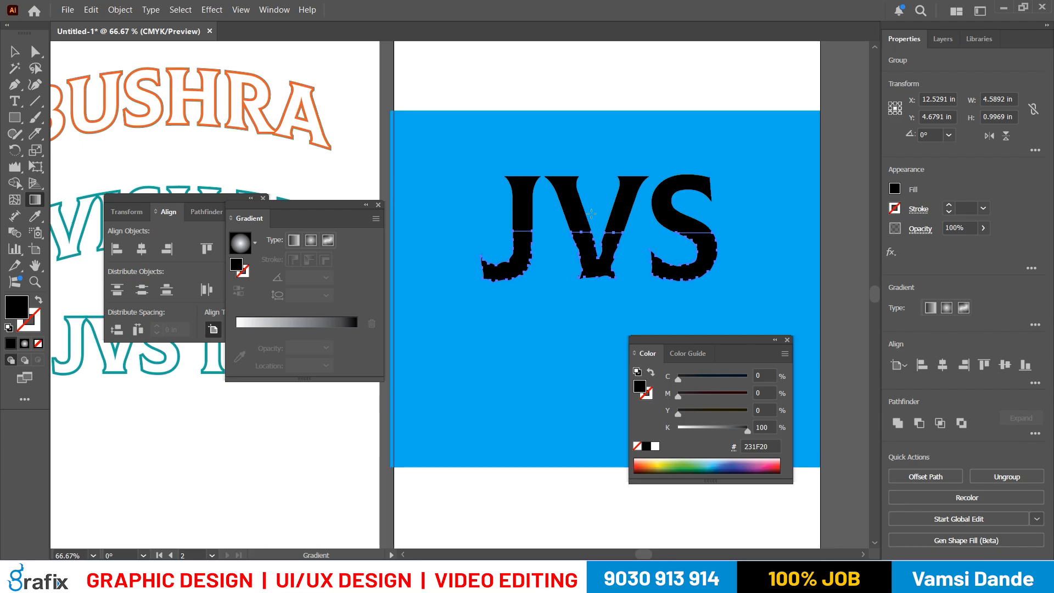
pyautogui.click(789, 340)
pyautogui.click(899, 209)
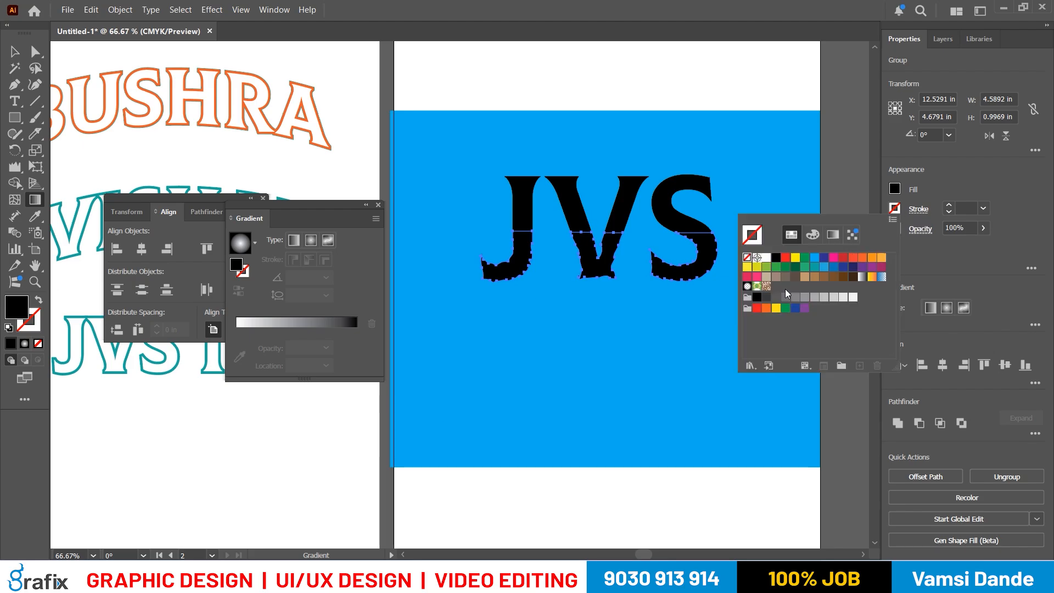
pyautogui.click(748, 286)
pyautogui.click(917, 206)
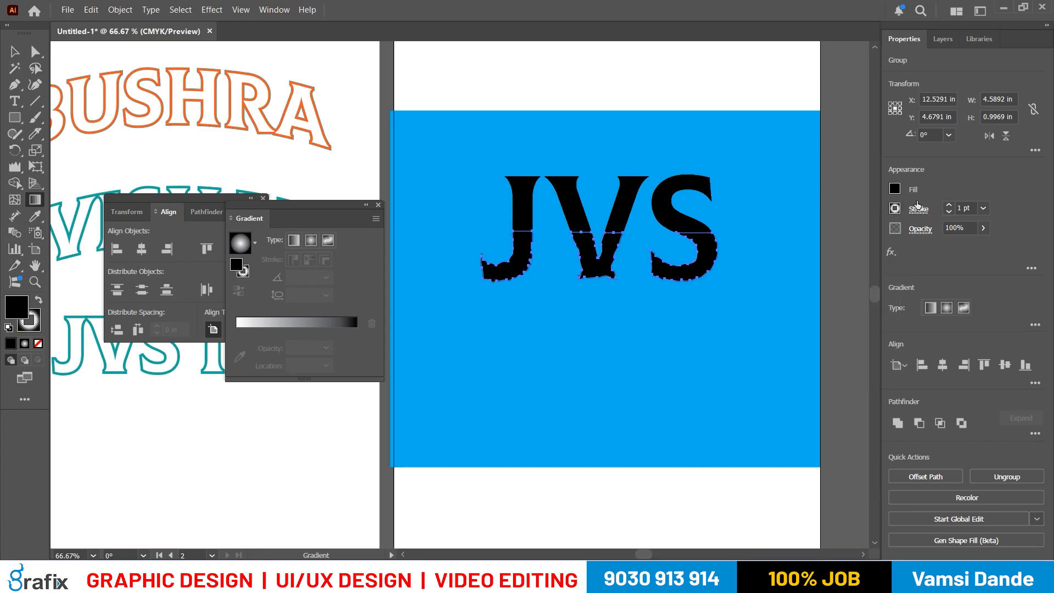
pyautogui.click(895, 209)
pyautogui.click(752, 234)
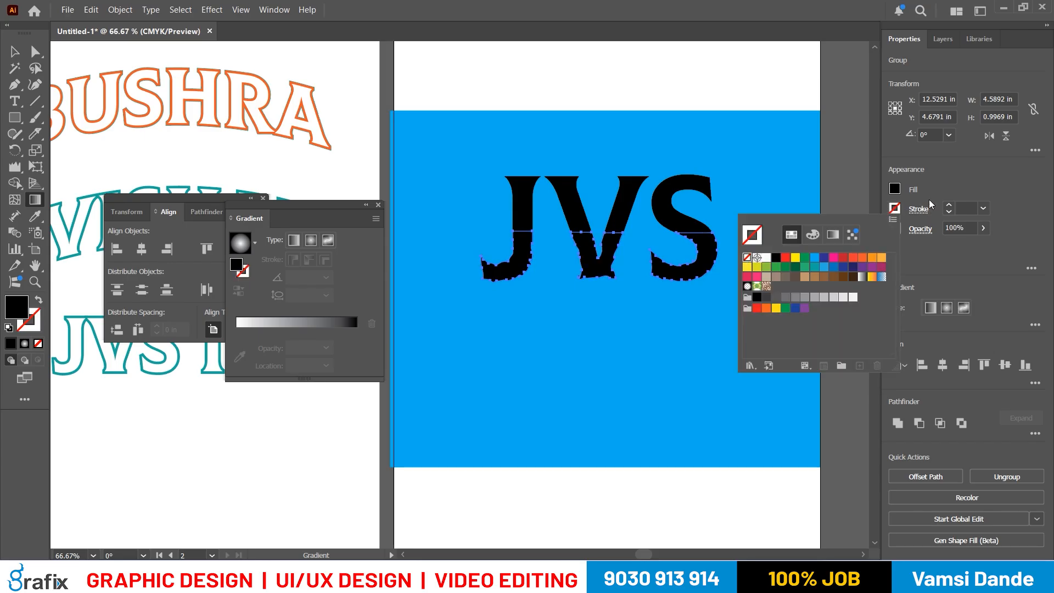
# - Fill the wrinkled bottom group of JVS with the radial fade gradient swatch
pyautogui.click(895, 190)
pyautogui.click(745, 267)
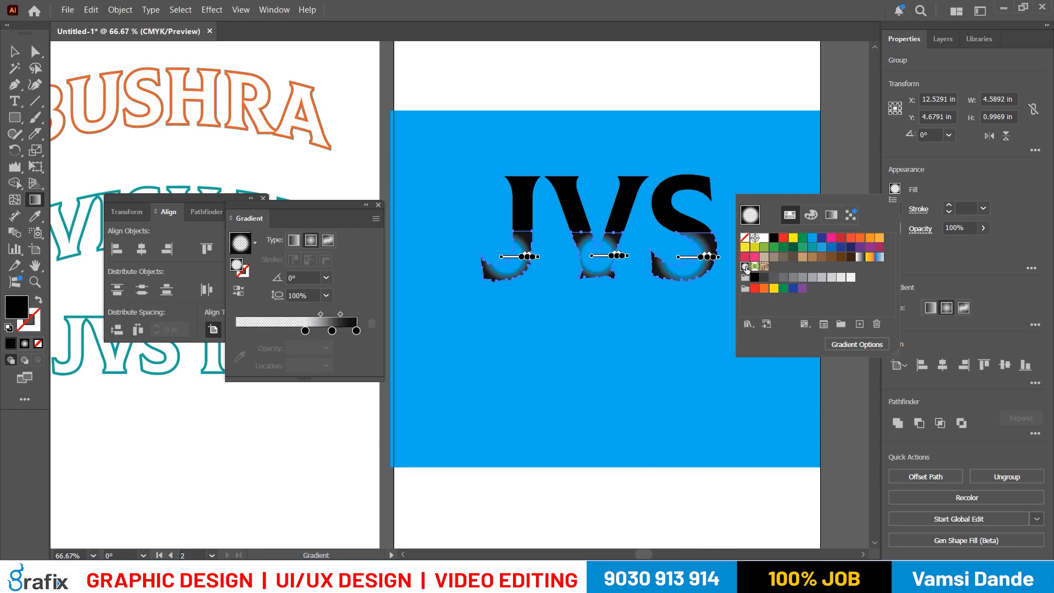
# - Try stretching the radial gradient vertically across the wrinkled bottom group of JVS with the Gradient tool
pyautogui.click(970, 208)
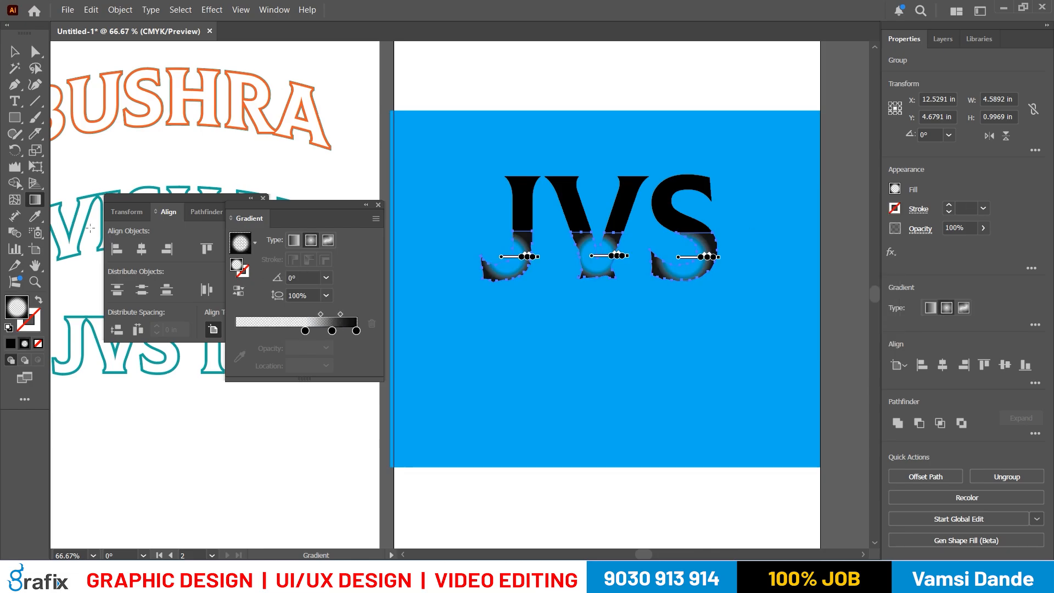
pyautogui.moveTo(505, 314); pyautogui.dragTo(506, 244)
pyautogui.moveTo(557, 285); pyautogui.dragTo(557, 192)
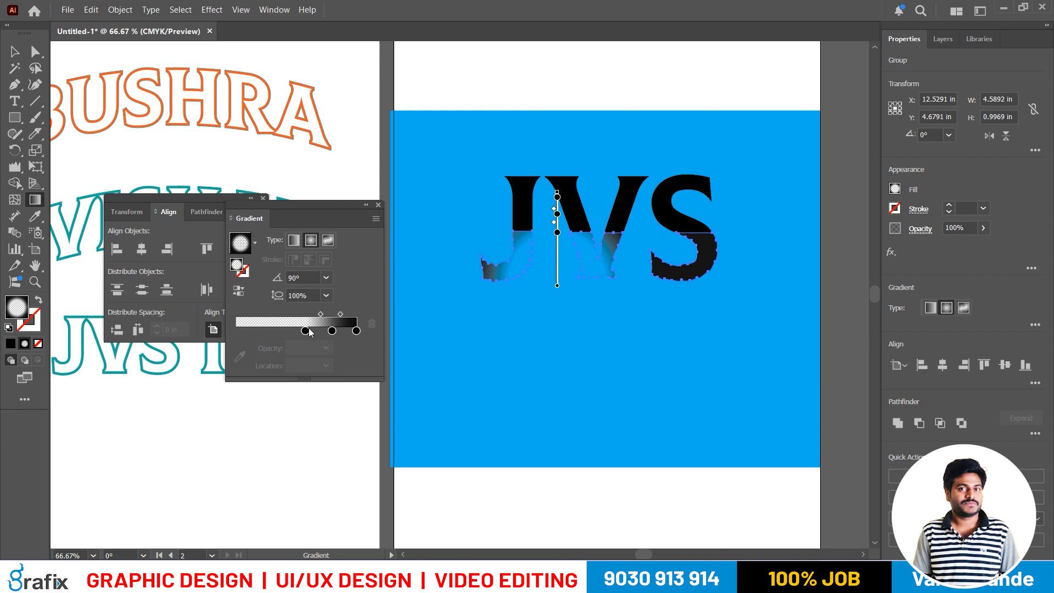
# - Change the bottom group's gradient to linear and redraw it at 90° so the letters fade out toward their lower edge
pyautogui.click(298, 242)
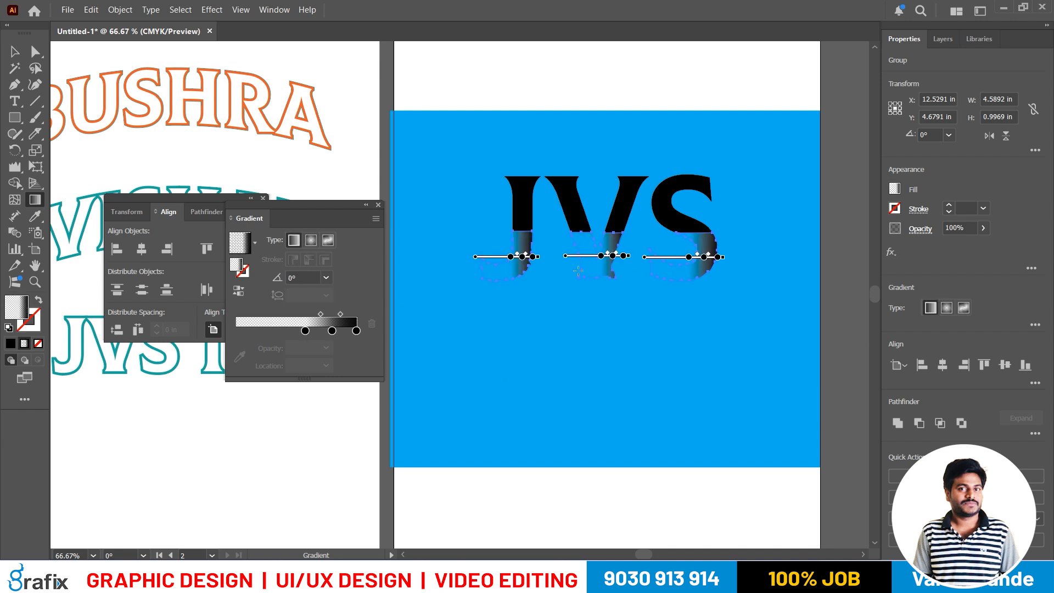
pyautogui.moveTo(597, 242); pyautogui.dragTo(597, 360)
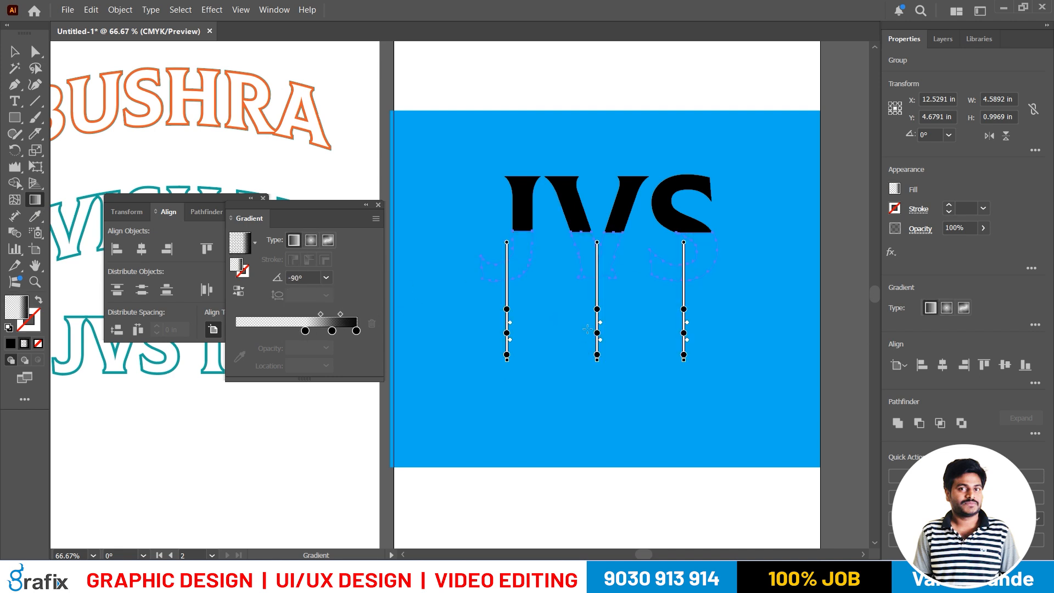
pyautogui.moveTo(560, 311); pyautogui.dragTo(559, 179)
pyautogui.moveTo(550, 264); pyautogui.dragTo(551, 241)
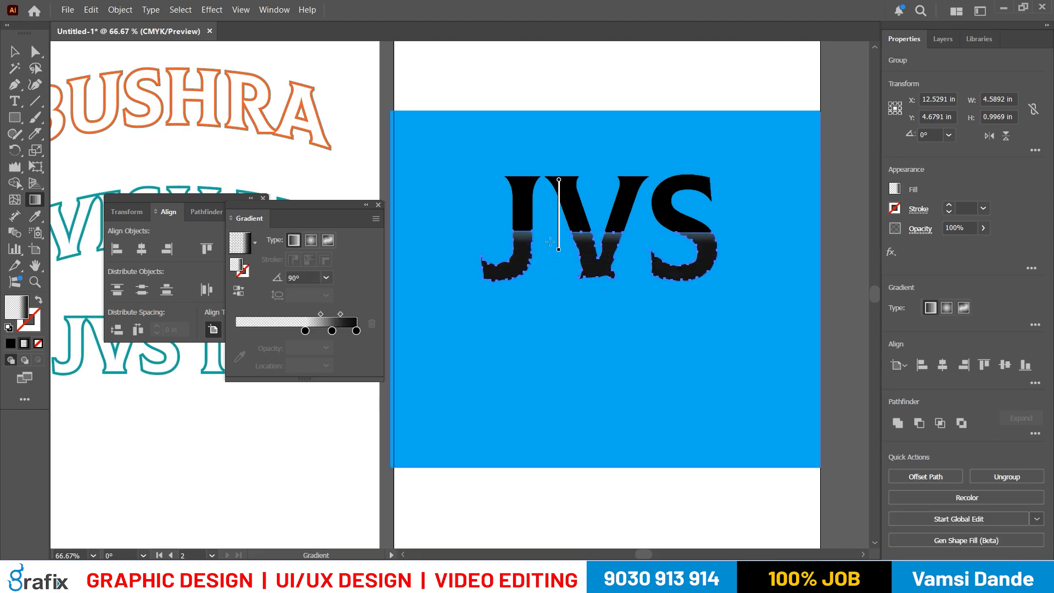
pyautogui.moveTo(548, 305)
pyautogui.mouseDown()
pyautogui.moveTo(547, 212)
pyautogui.moveTo(548, 257)
pyautogui.mouseUp()
pyautogui.click(522, 261)
pyautogui.hotkey('ctrl', 'z')
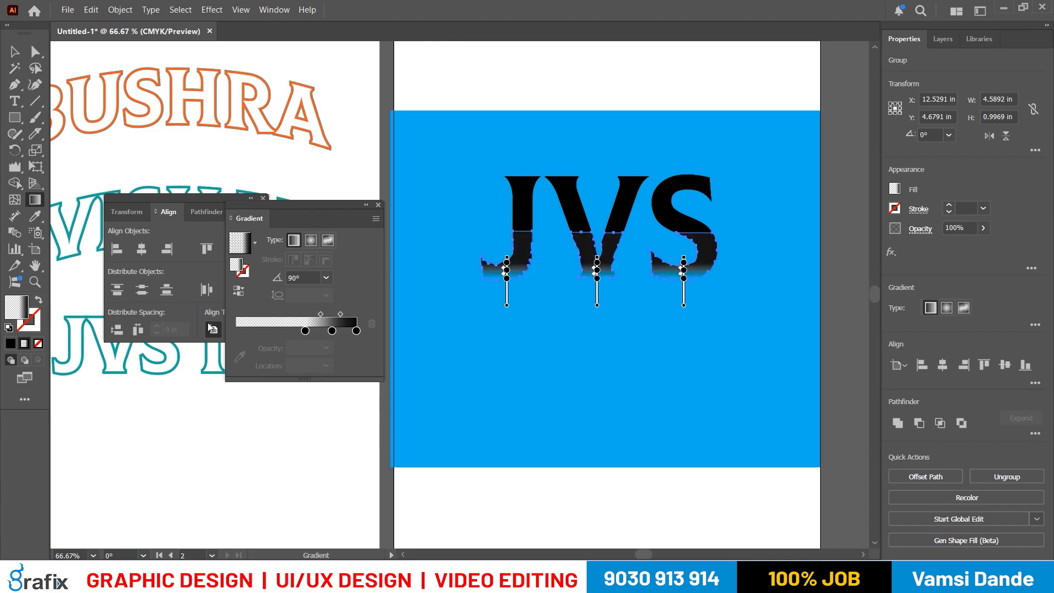
# - Fill the top half of the JVS letters with solid blue 0035A0 and copy that color code
pyautogui.press('v')
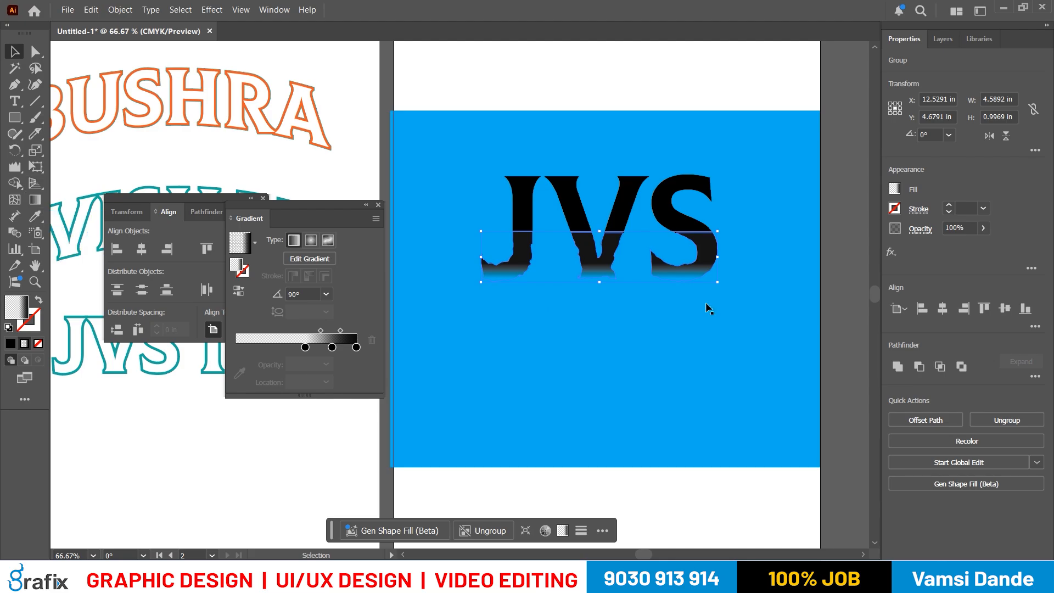
pyautogui.click(897, 189)
pyautogui.click(616, 197)
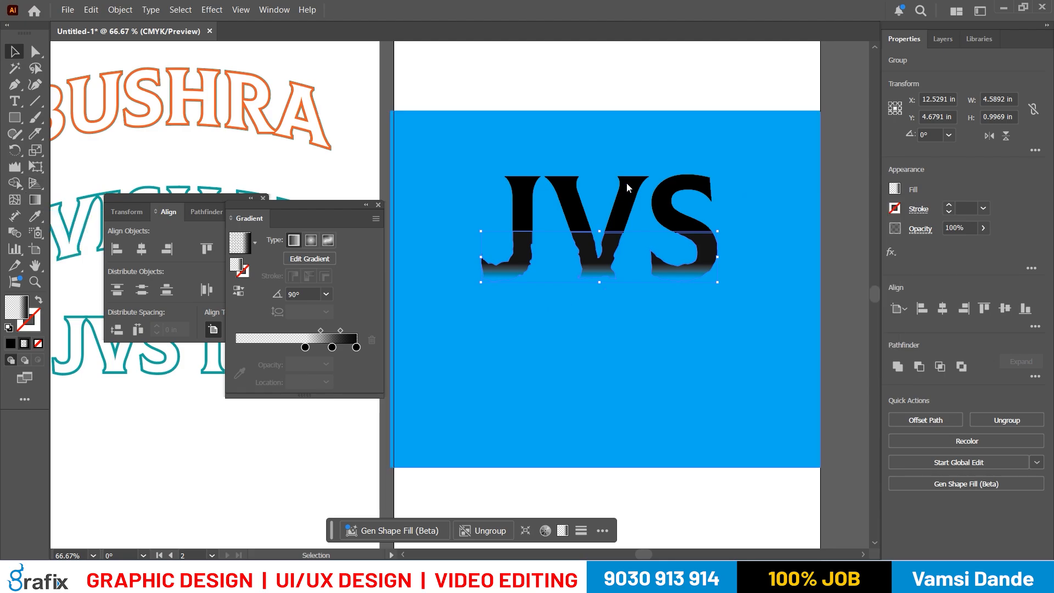
pyautogui.click(627, 182)
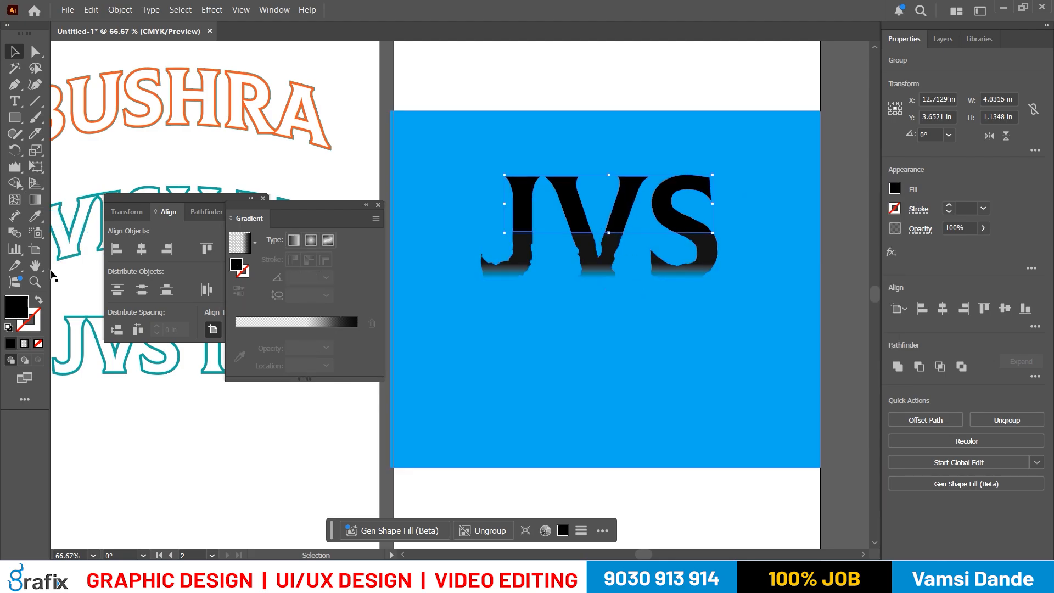
pyautogui.doubleClick(16, 307)
pyautogui.moveTo(801, 173); pyautogui.dragTo(800, 160)
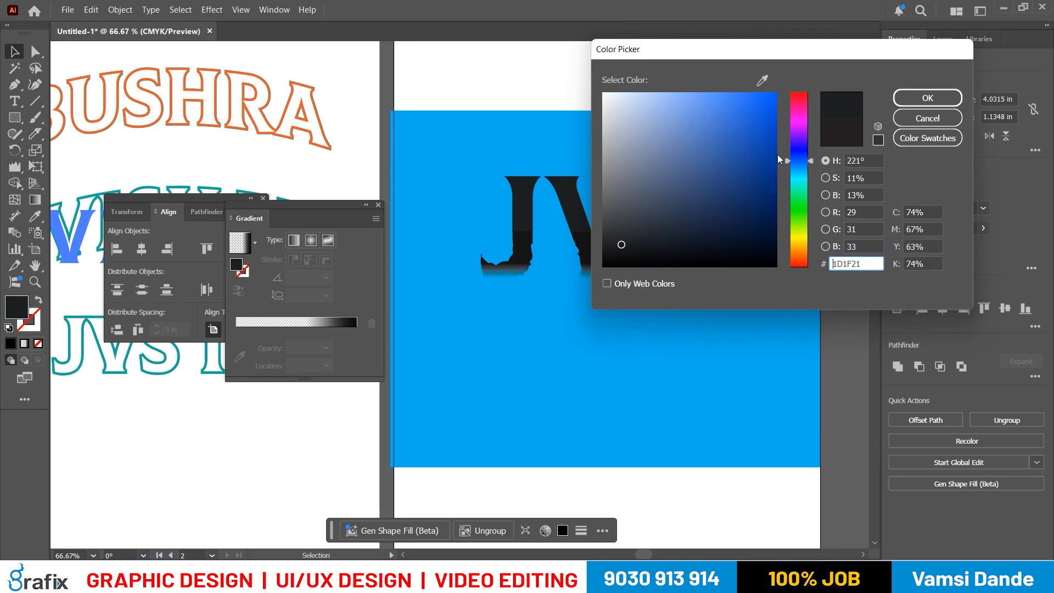
pyautogui.click(776, 158)
pyautogui.moveTo(873, 266); pyautogui.dragTo(795, 269)
pyautogui.hotkey('ctrl', 'c')
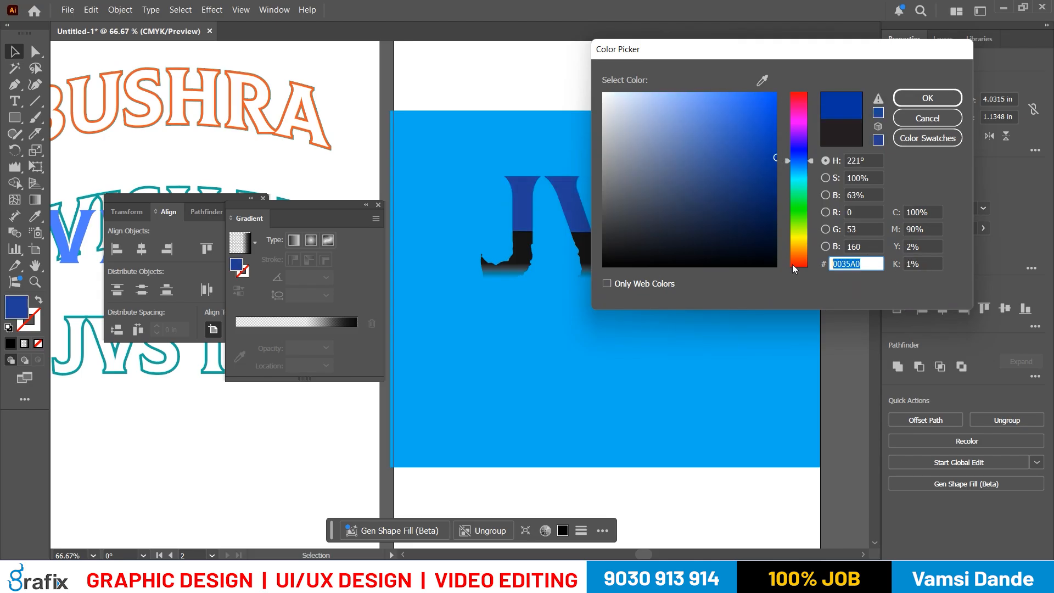
pyautogui.click(928, 98)
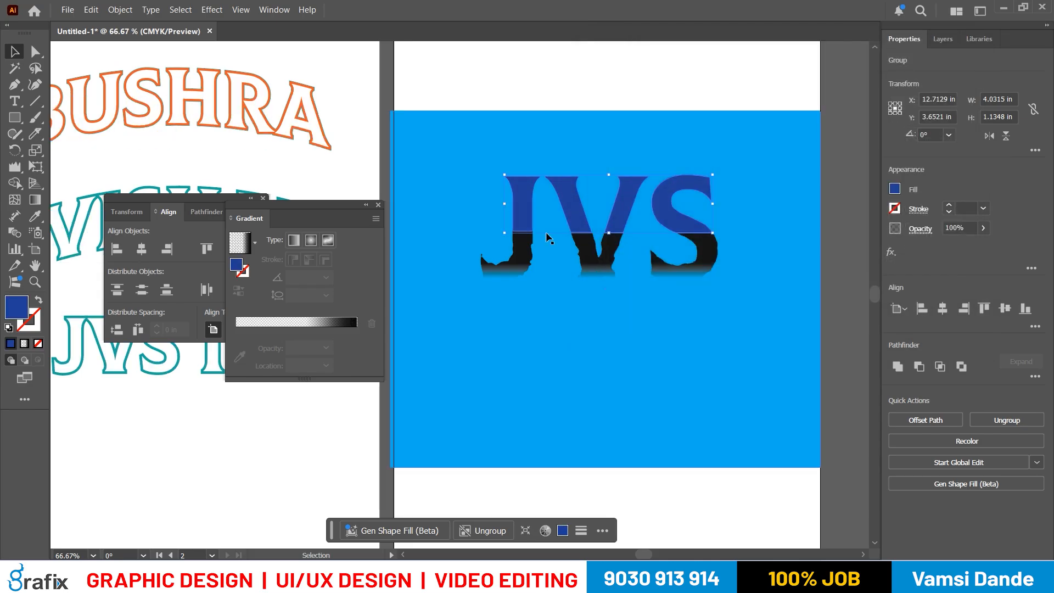
# - Set the end color stop of the wrinkled bottom group's gradient to blue 0035A0
pyautogui.click(582, 253)
pyautogui.click(34, 200)
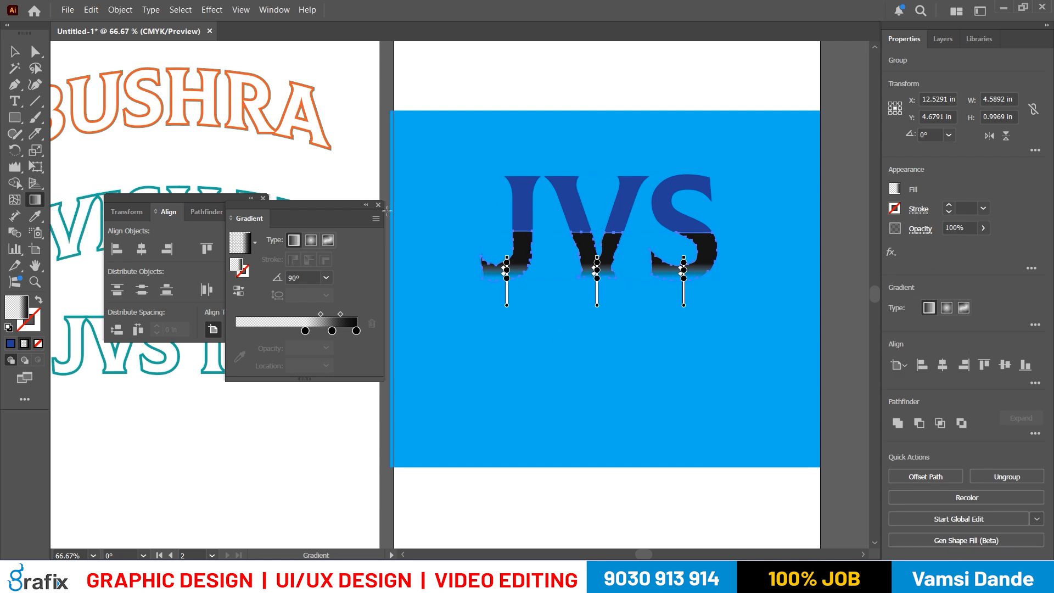
pyautogui.doubleClick(356, 332)
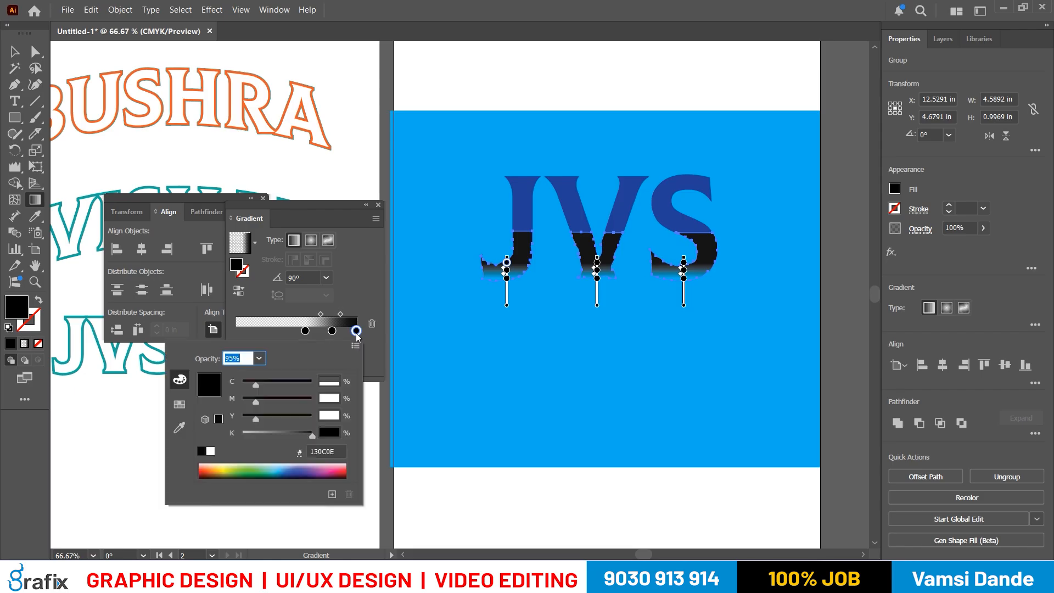
pyautogui.click(180, 428)
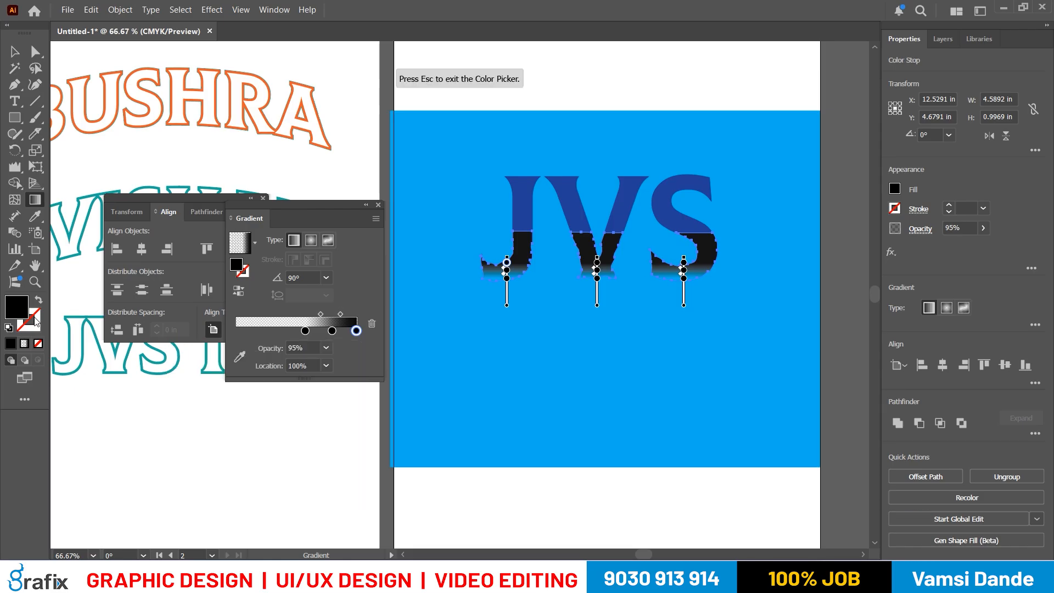
pyautogui.doubleClick(26, 308)
pyautogui.write('0035A0')
pyautogui.press('Tab')
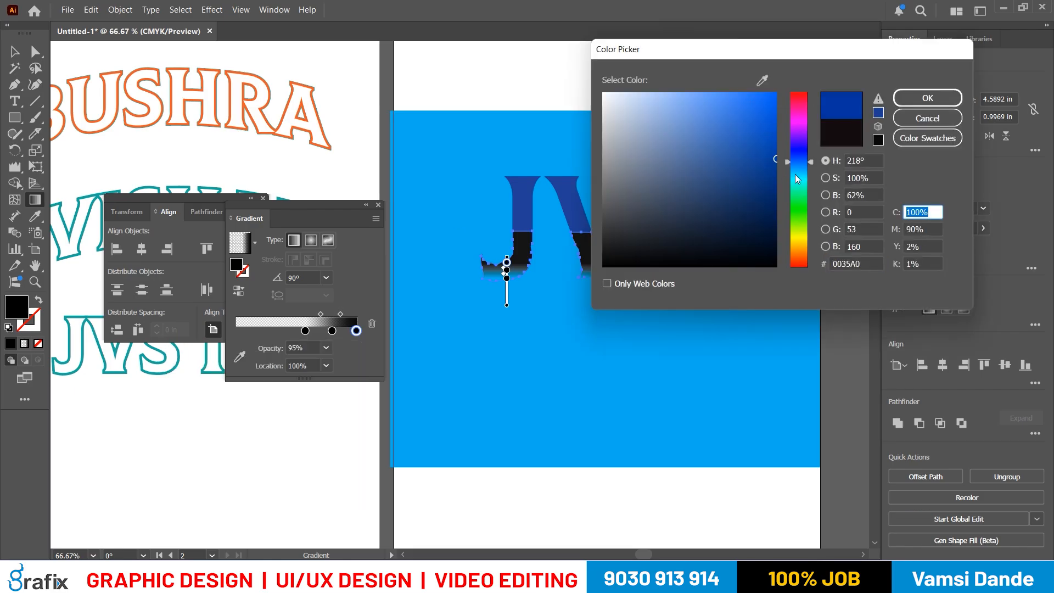
pyautogui.click(918, 100)
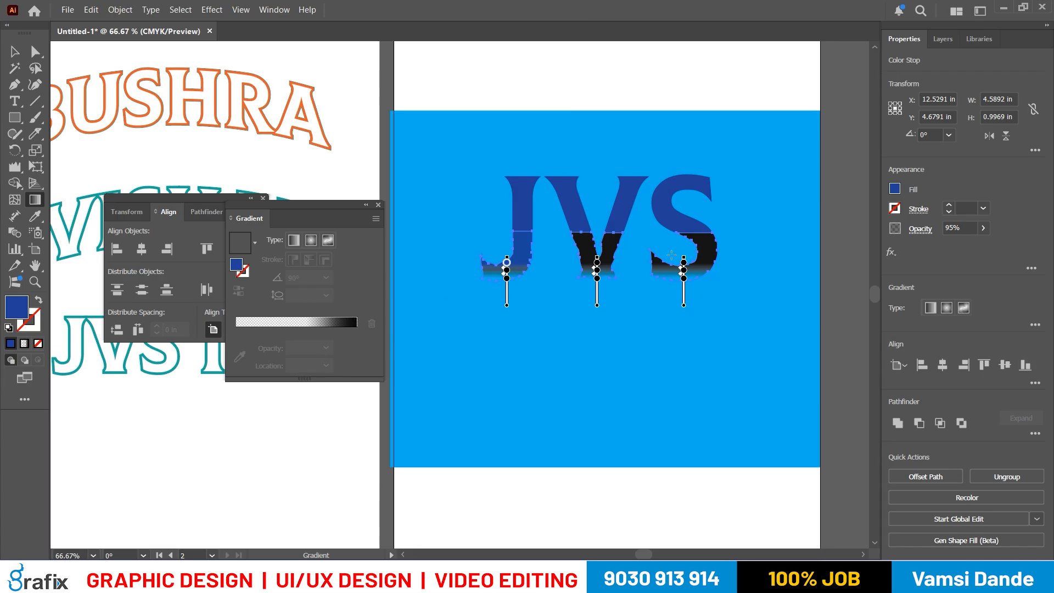
pyautogui.press('v')
pyautogui.doubleClick(612, 250)
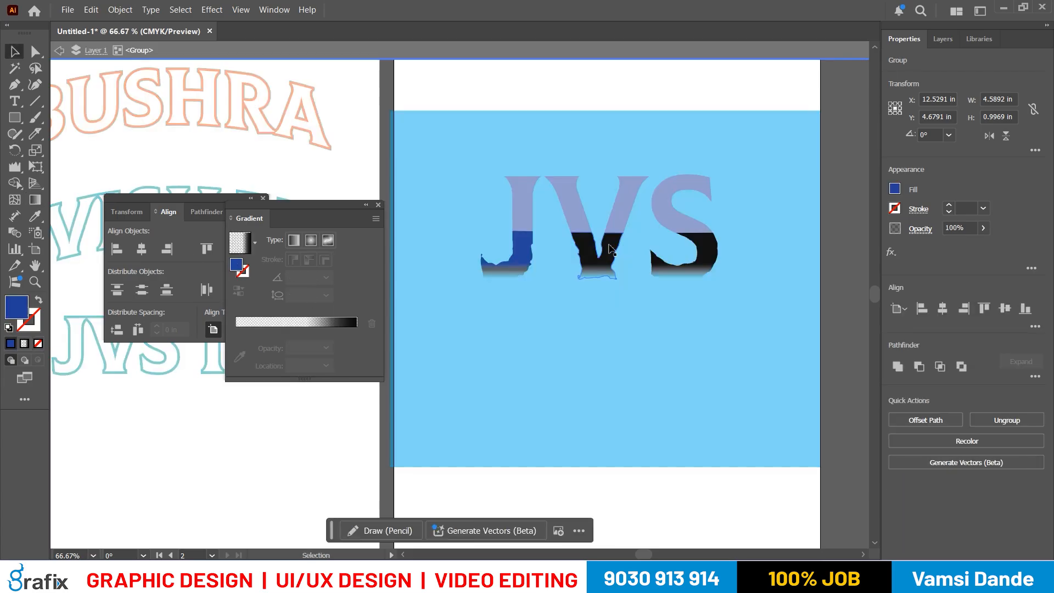
pyautogui.click(598, 261)
pyautogui.doubleClick(408, 484)
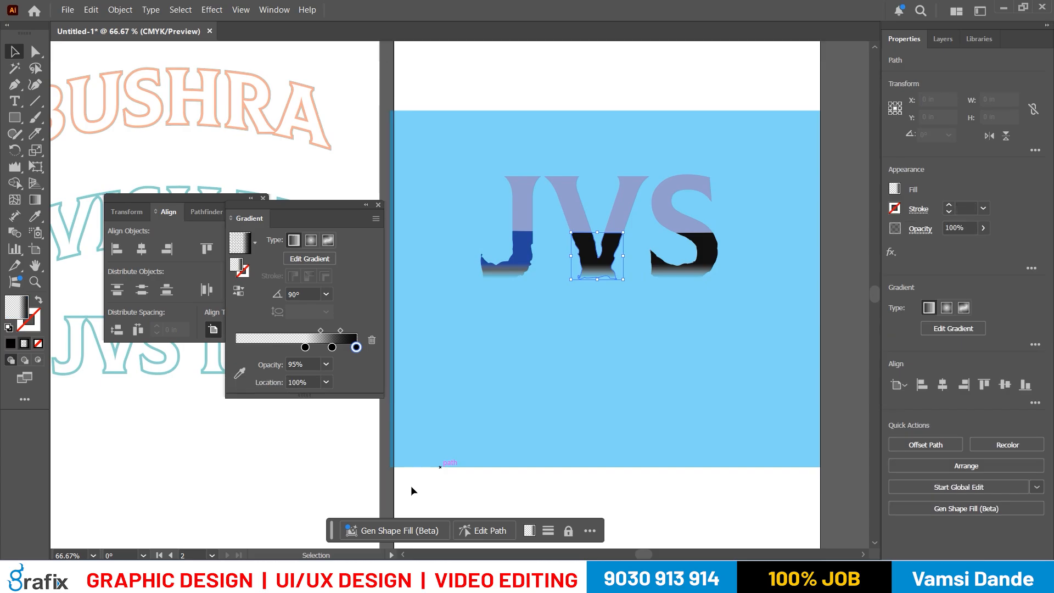
# - Recolor the end stop of the lower J's gradient to dark blue 002A6D
pyautogui.click(599, 271)
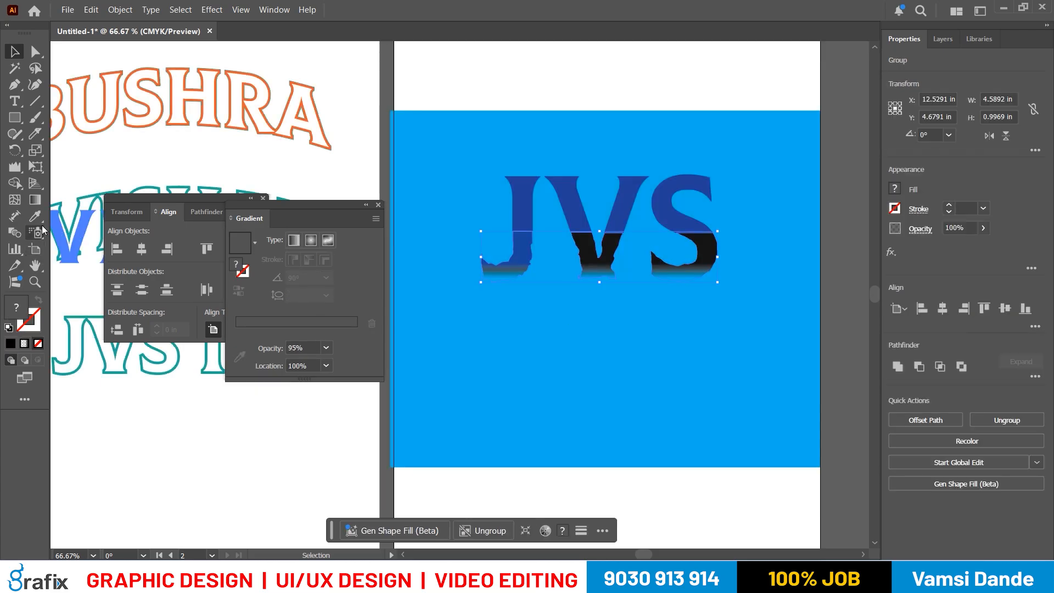
pyautogui.click(35, 200)
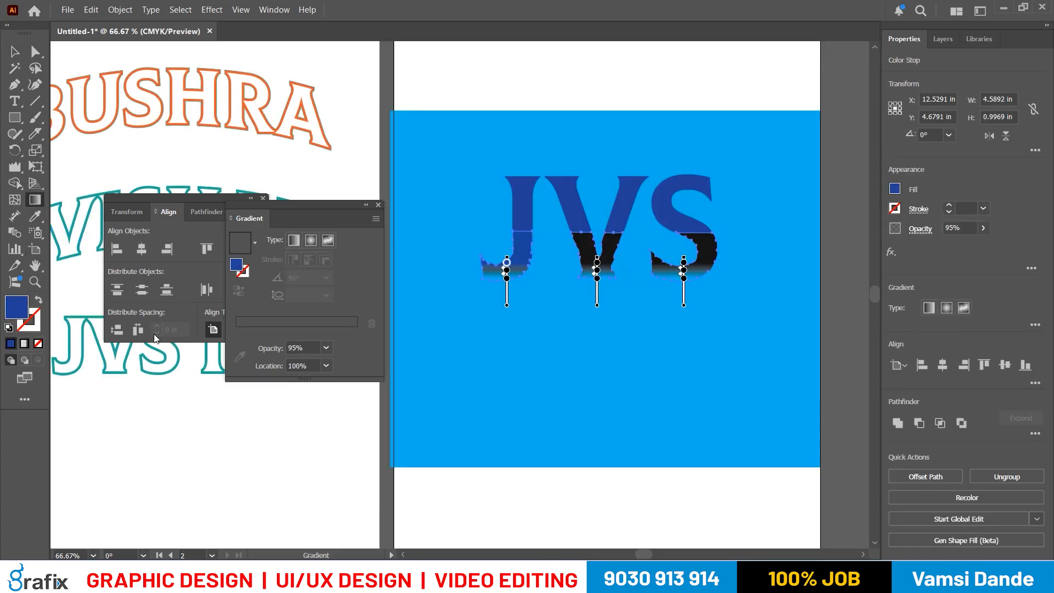
pyautogui.click(895, 189)
pyautogui.click(841, 247)
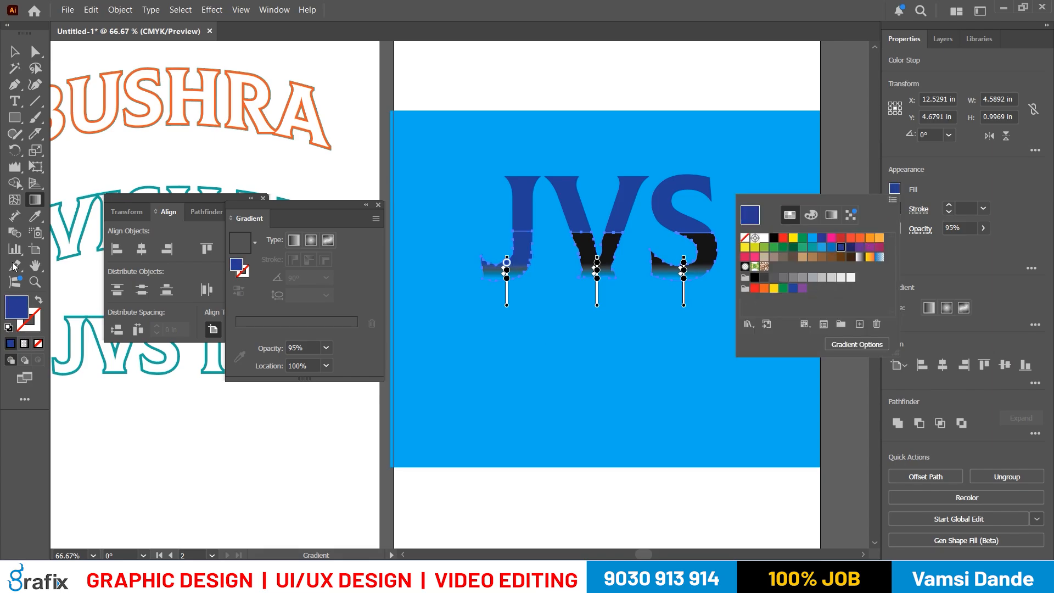
pyautogui.doubleClick(12, 306)
pyautogui.hotkey('ctrl', 'v')
pyautogui.press('Tab')
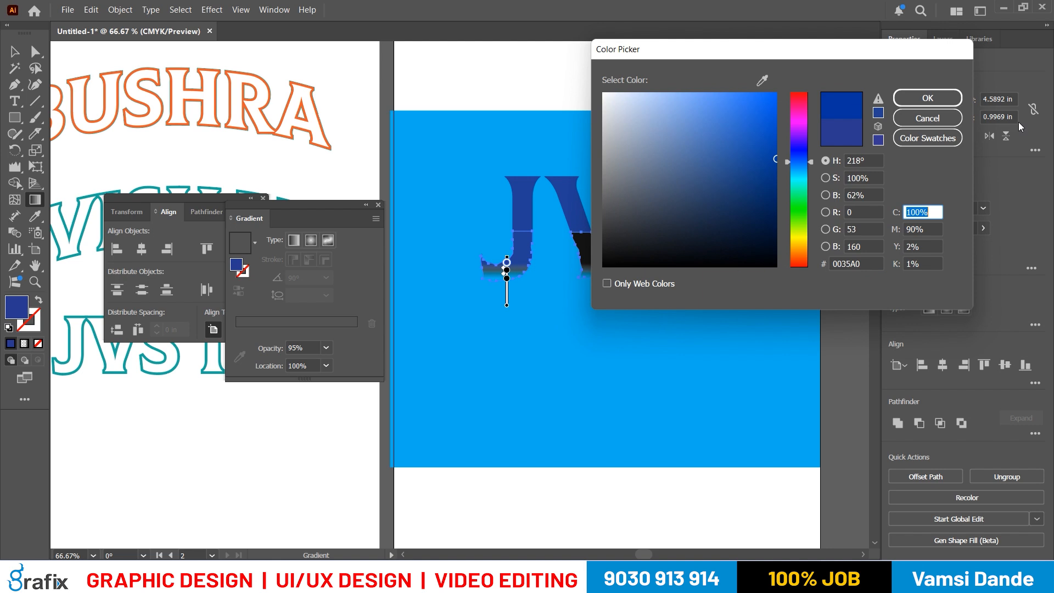
pyautogui.click(776, 176)
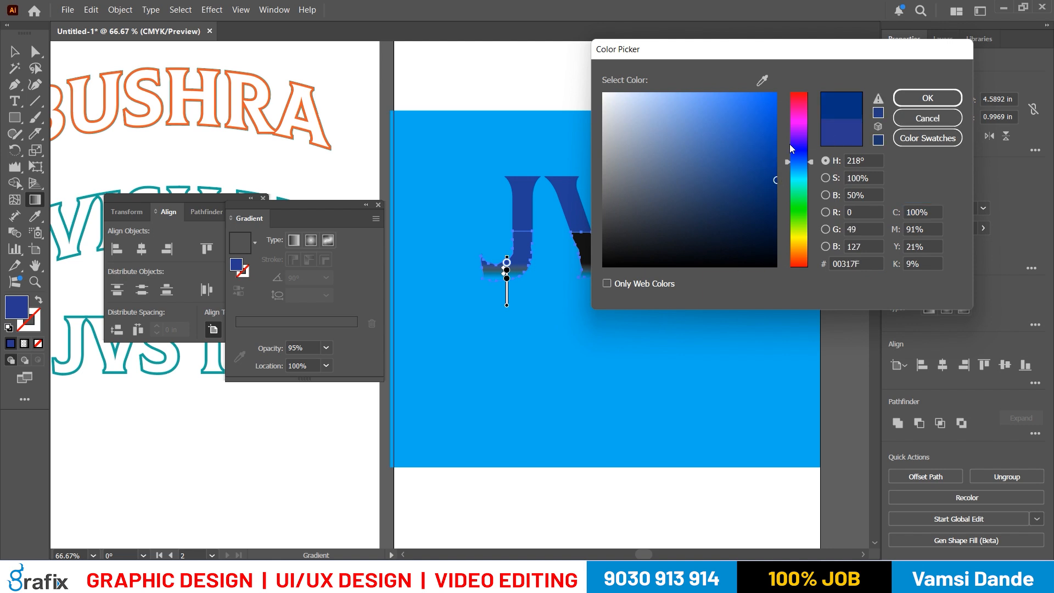
pyautogui.moveTo(776, 180); pyautogui.dragTo(777, 195)
pyautogui.click(928, 97)
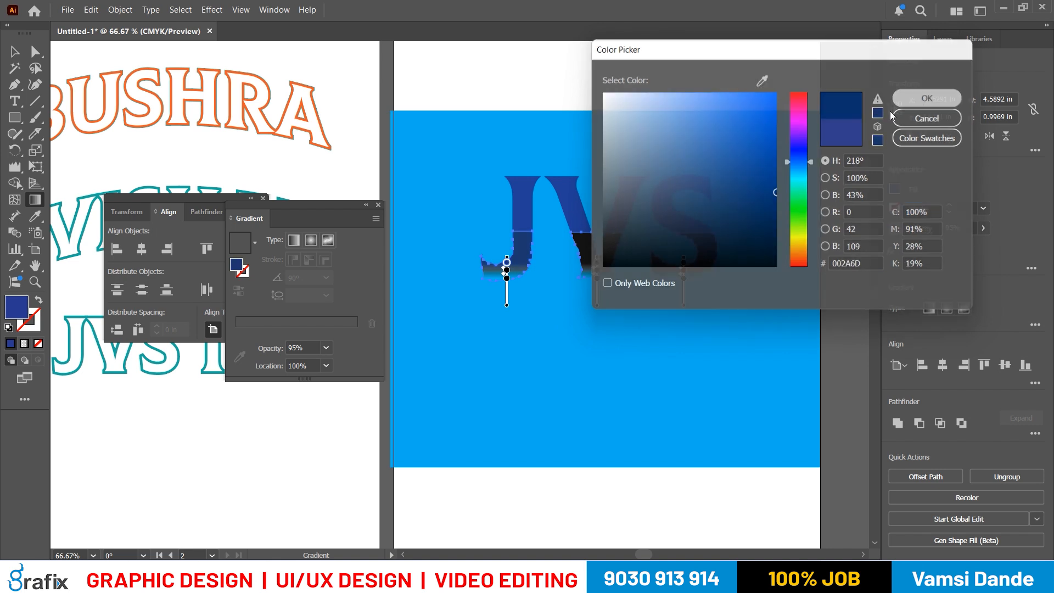
# - Isolate the wrinkled bottom group and fill the lower part of the V with solid blue 0035A0
pyautogui.click(15, 51)
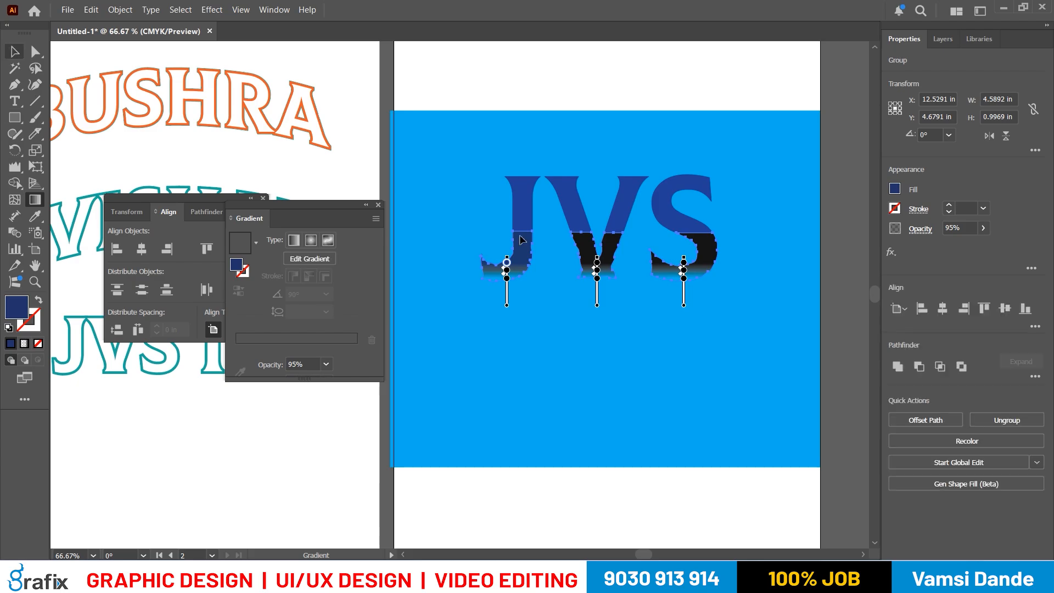
pyautogui.doubleClick(590, 274)
pyautogui.click(595, 263)
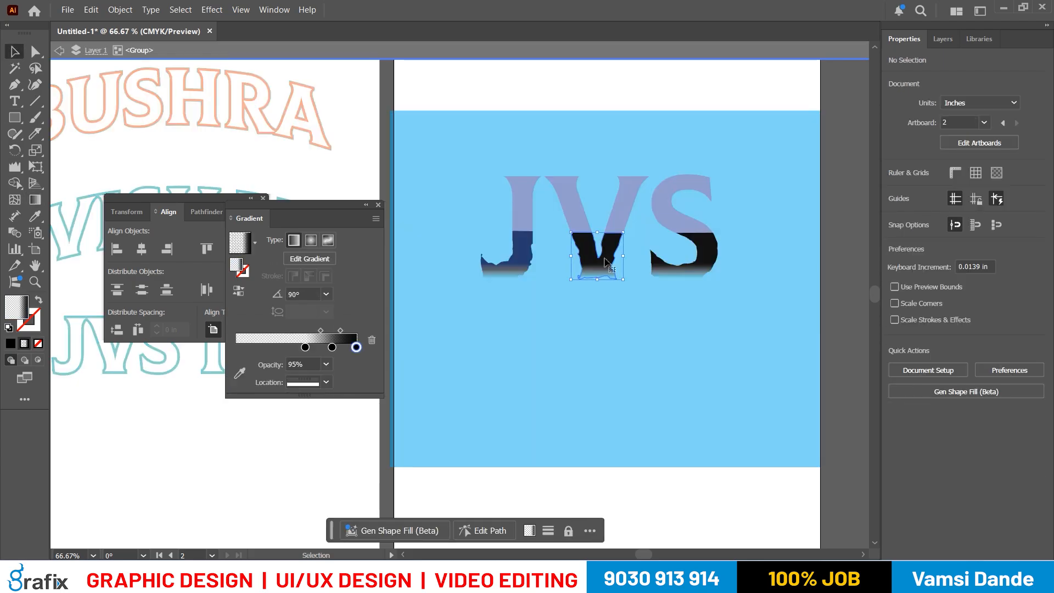
pyautogui.doubleClick(15, 308)
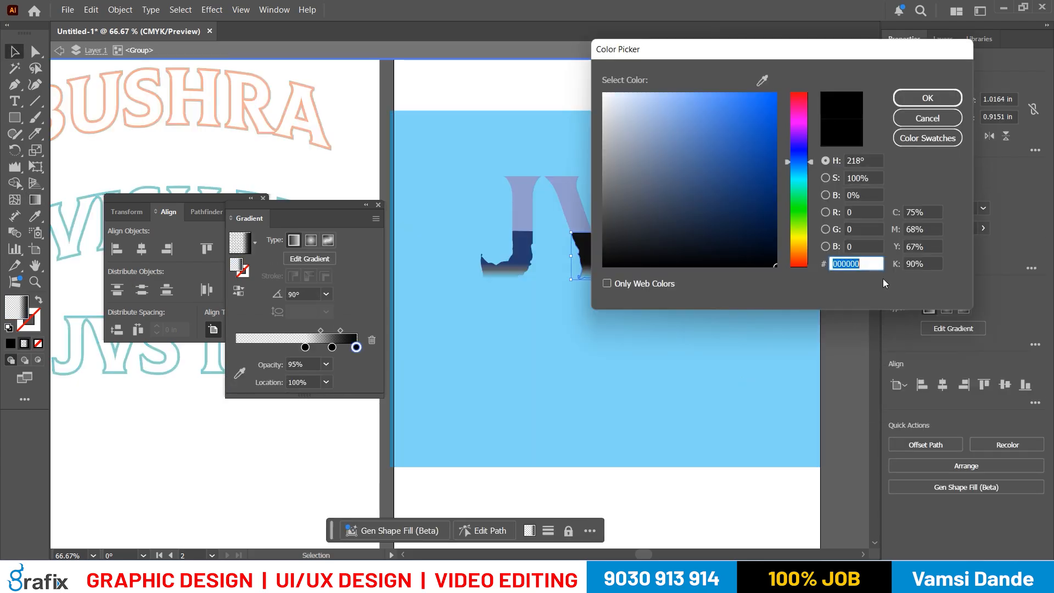
pyautogui.press('Tab')
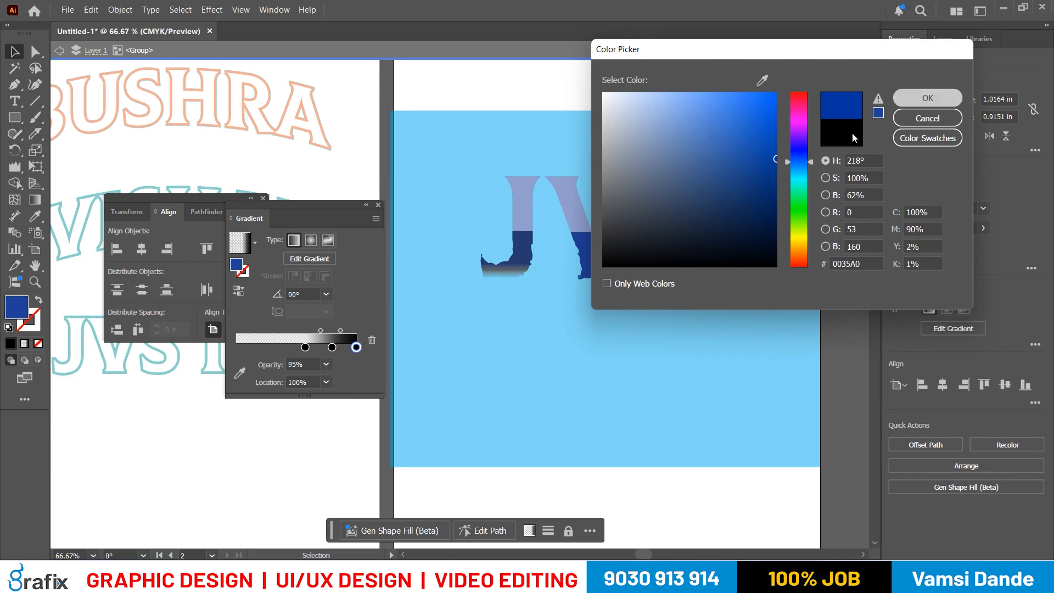
pyautogui.click(929, 98)
# - Fill the lower part of the S with the copied blue 0035A0
pyautogui.click(682, 272)
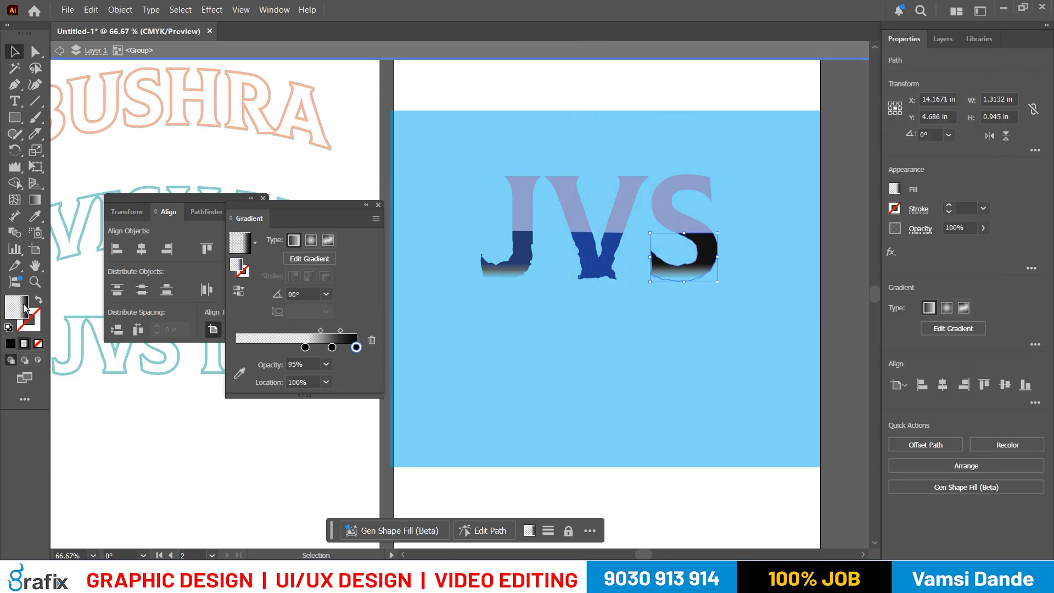
pyautogui.doubleClick(23, 308)
pyautogui.write('0035A0')
pyautogui.press('Tab')
pyautogui.click(907, 100)
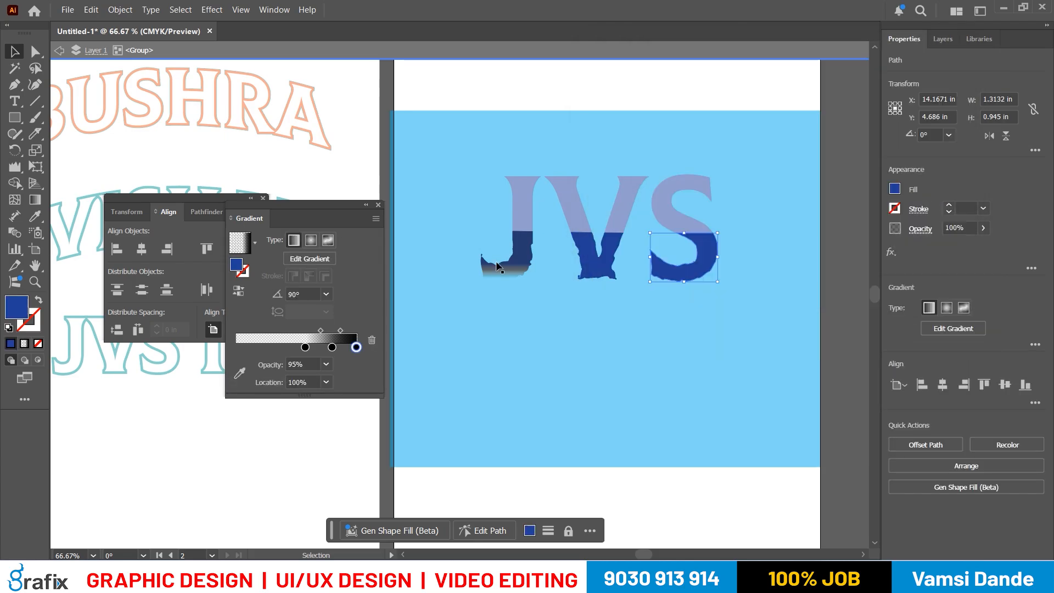
# - Fill the lower part of the J with the copied blue 0035A0 and leave the group's isolation
pyautogui.click(498, 267)
pyautogui.doubleClick(20, 308)
pyautogui.write('0035A0')
pyautogui.press('Tab')
pyautogui.press('Return')
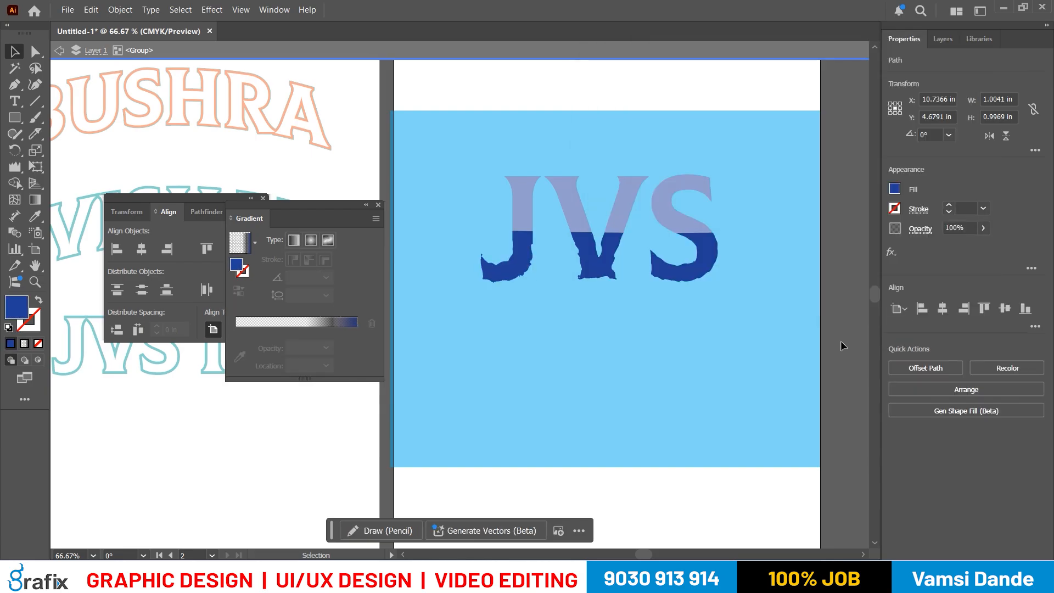
pyautogui.press('Escape')
# - Apply the two-stop black-to-blue linear gradient to the wrinkled bottom group, with its black stop at 0% location
pyautogui.click(693, 271)
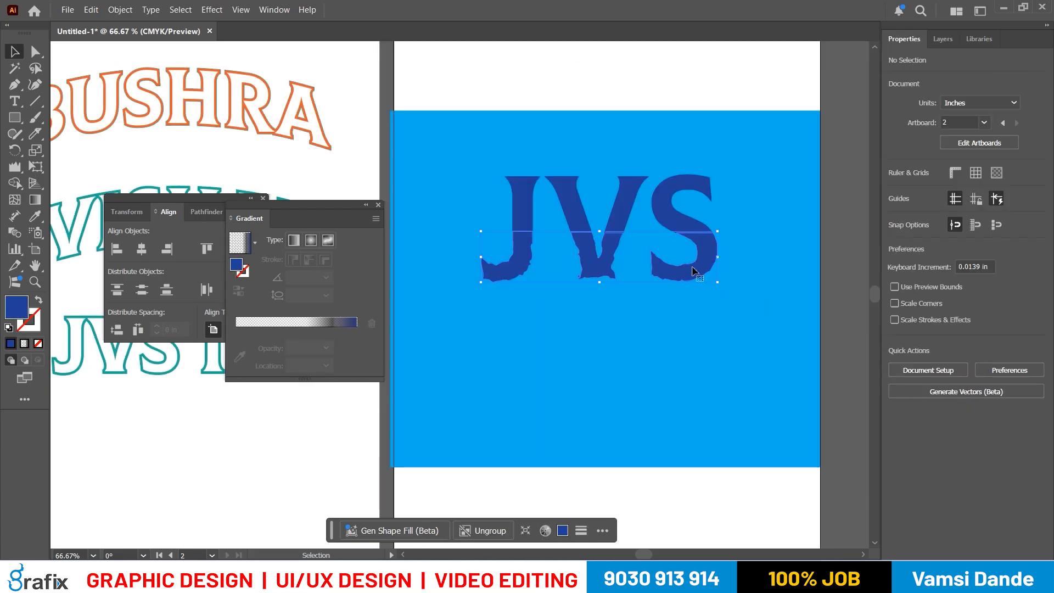
pyautogui.press('g')
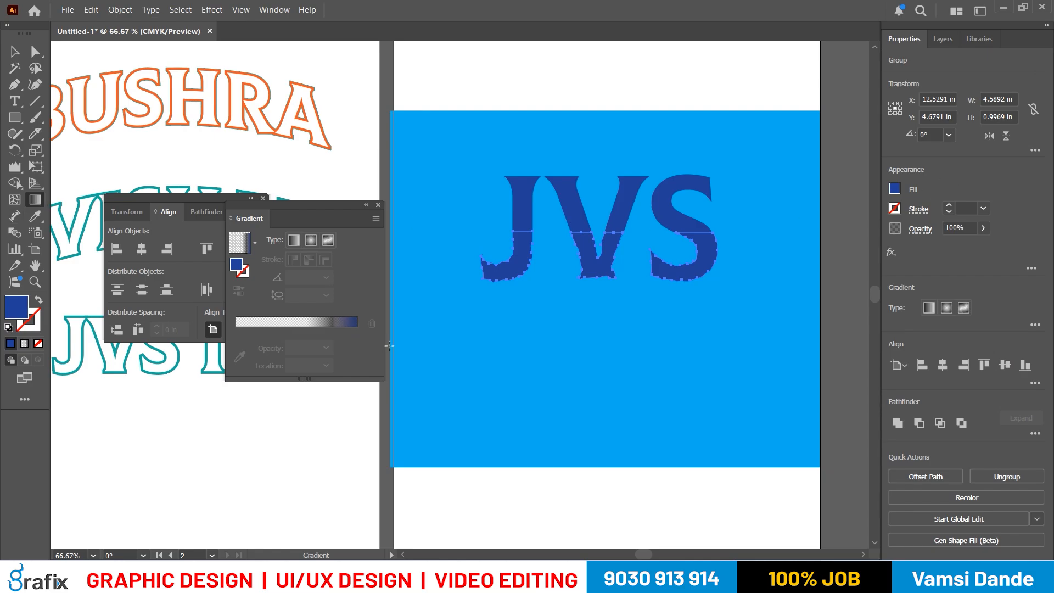
pyautogui.click(334, 330)
pyautogui.moveTo(306, 331); pyautogui.dragTo(141, 331)
pyautogui.click(332, 331)
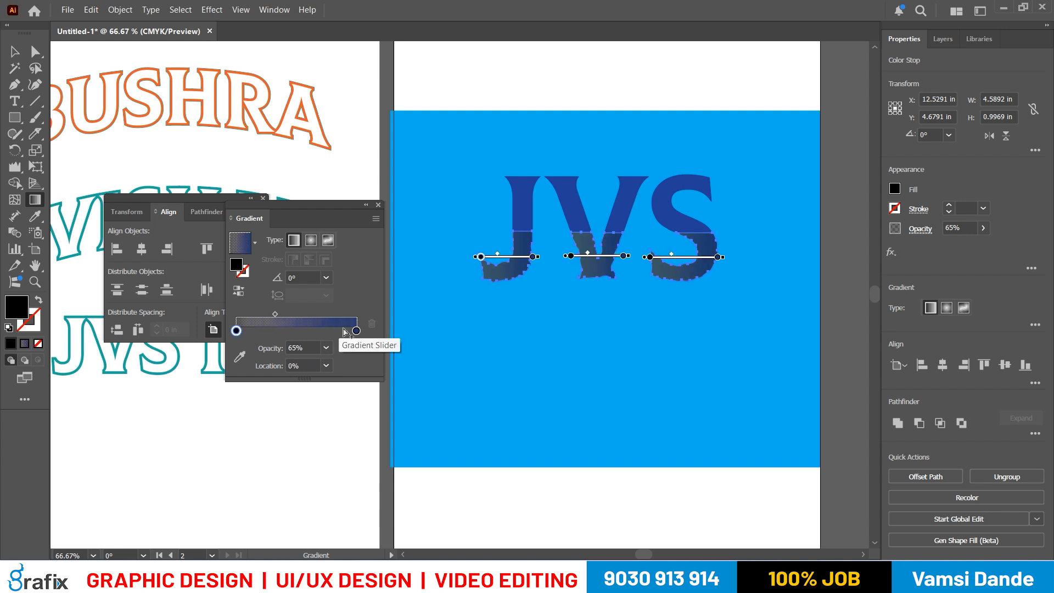
# - Move the blue gradient stop to about 70% location and redraw the gradient vertically at 90° across the wrinkled bottom letters
pyautogui.moveTo(357, 332); pyautogui.dragTo(322, 338)
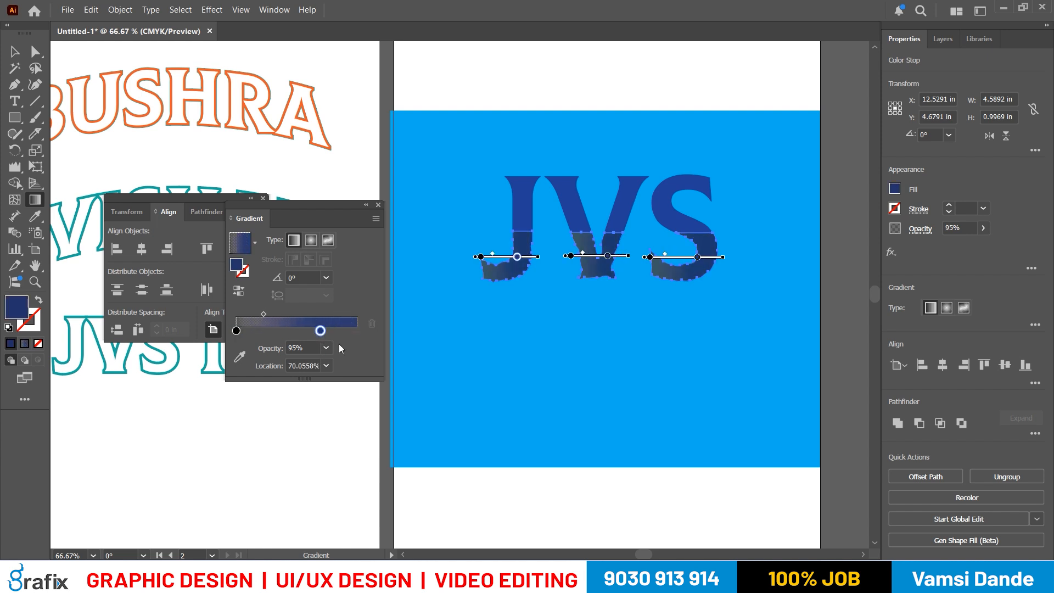
pyautogui.moveTo(581, 206); pyautogui.dragTo(577, 265)
pyautogui.moveTo(582, 217); pyautogui.dragTo(603, 113)
pyautogui.moveTo(584, 285)
pyautogui.mouseDown()
pyautogui.moveTo(589, 199)
pyautogui.moveTo(601, 244)
pyautogui.moveTo(588, 242)
pyautogui.mouseUp()
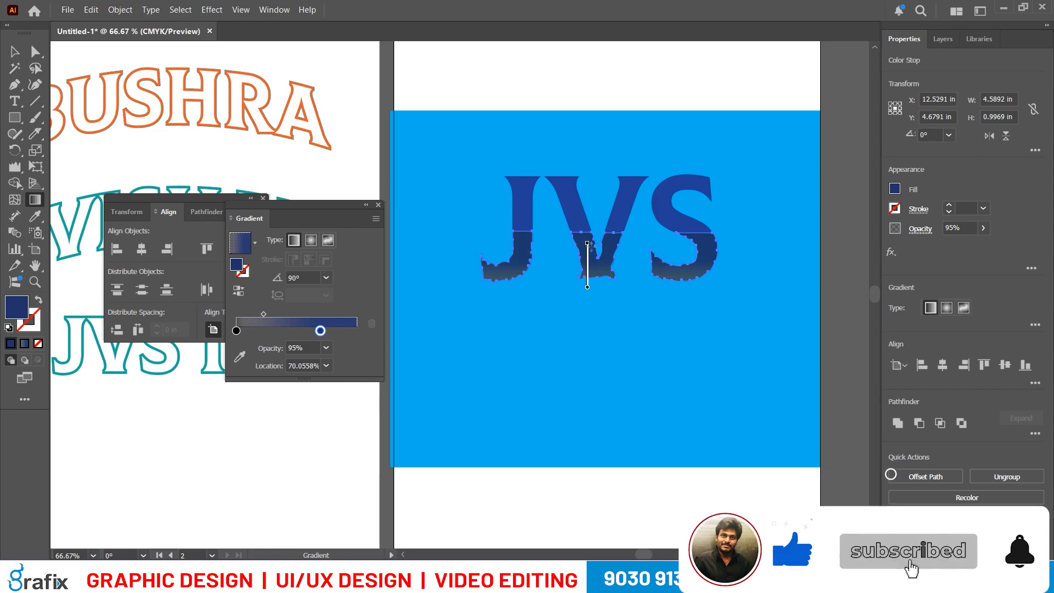
pyautogui.press('v')
pyautogui.click(507, 432)
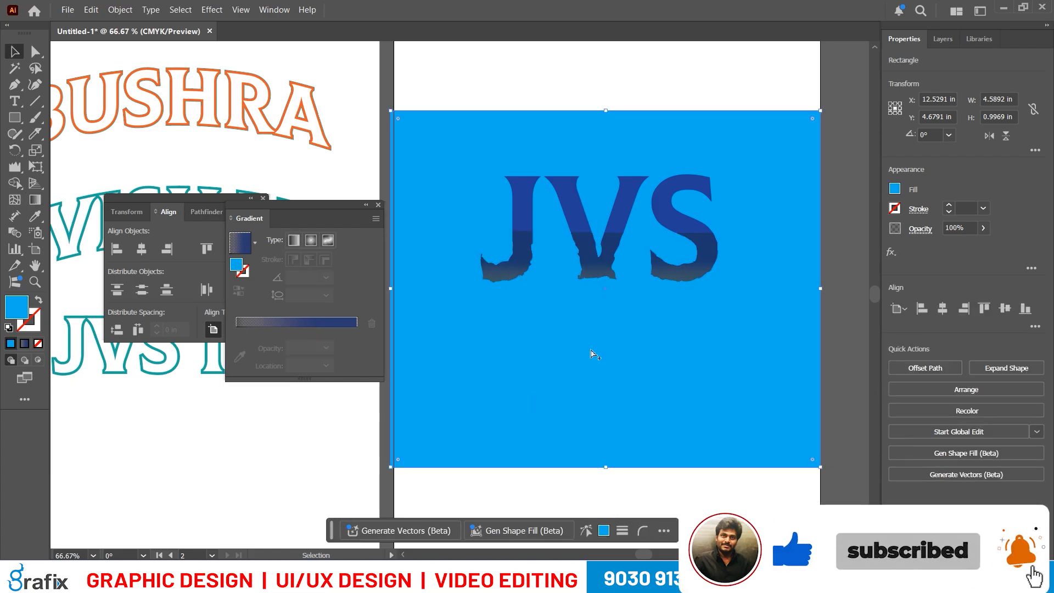
pyautogui.hotkey('ctrl', '-')
pyautogui.hotkey('ctrl', '-')
pyautogui.moveTo(654, 350); pyautogui.dragTo(775, 348)
pyautogui.hotkey('ctrl', 'z')
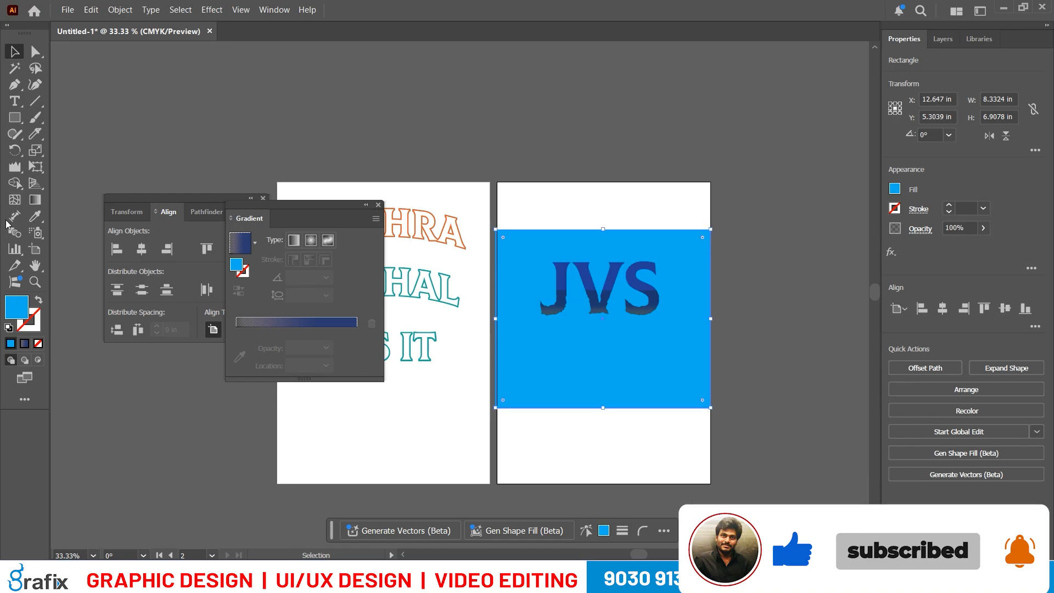
pyautogui.doubleClick(18, 317)
pyautogui.moveTo(735, 192); pyautogui.dragTo(759, 201)
pyautogui.moveTo(805, 165); pyautogui.dragTo(805, 149)
pyautogui.moveTo(776, 97)
pyautogui.mouseDown()
pyautogui.moveTo(785, 94)
pyautogui.moveTo(652, 78)
pyautogui.mouseUp()
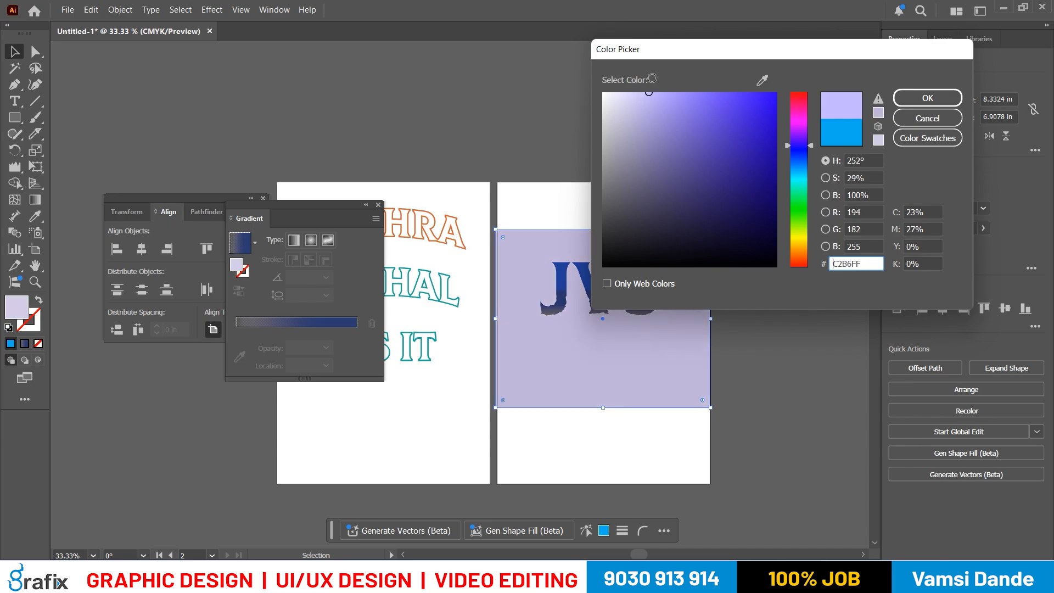
pyautogui.press('Escape')
pyautogui.click(810, 271)
# - Try to recolor the upper letters a brighter blue with the background also selected, and undo the fill change
pyautogui.scroll(2, 694, 287)
pyautogui.moveTo(662, 281); pyautogui.dragTo(749, 200)
pyautogui.click(661, 196)
pyautogui.keyDown('shift'); pyautogui.click(604, 206); pyautogui.keyUp('shift')
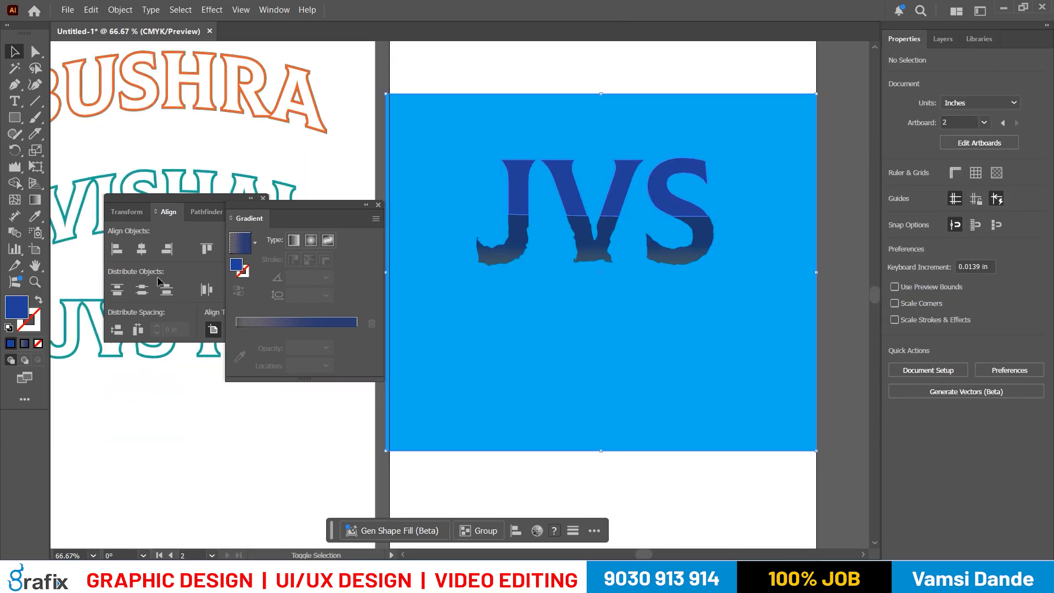
pyautogui.click(606, 203)
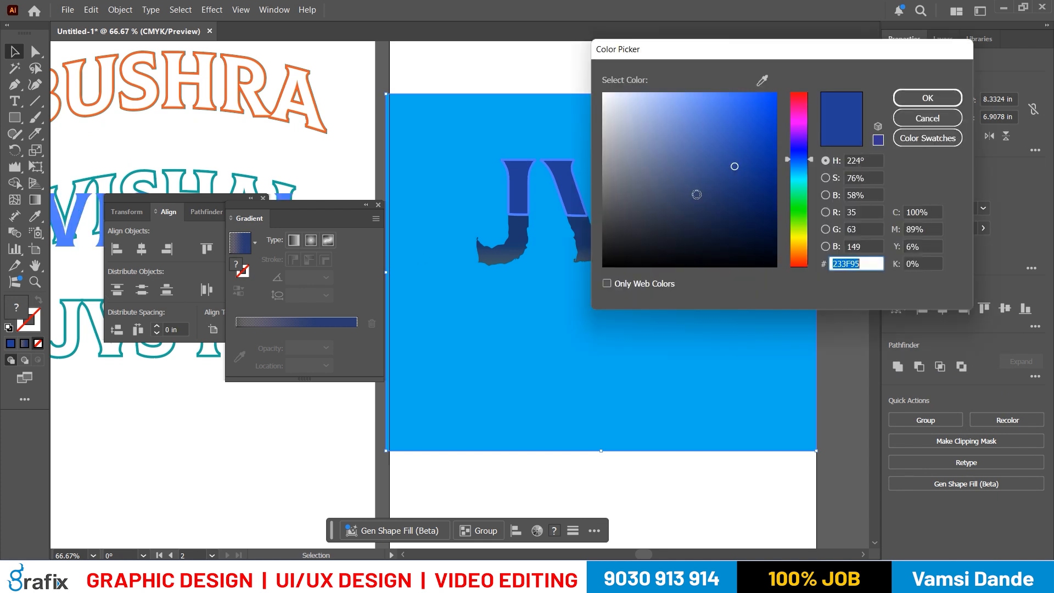
pyautogui.moveTo(784, 137); pyautogui.dragTo(787, 111)
pyautogui.press('Return')
pyautogui.hotkey('ctrl', 'z')
pyautogui.click(834, 268)
# - Fill the upper JVS letter group with dark navy 002560 to blend with the gradient of the bottom half
pyautogui.click(690, 209)
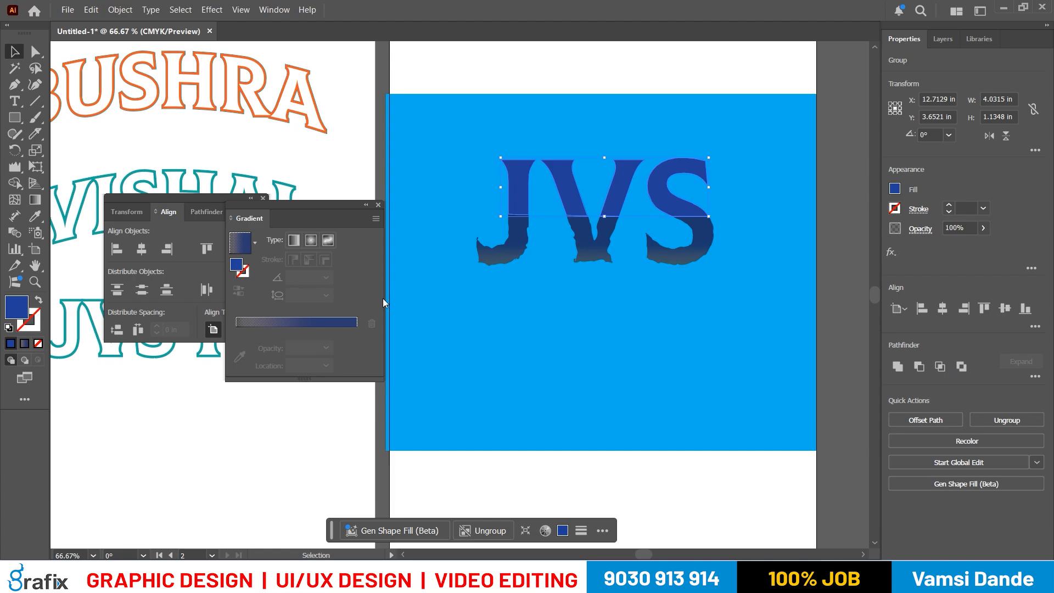
pyautogui.click(768, 115)
pyautogui.click(949, 100)
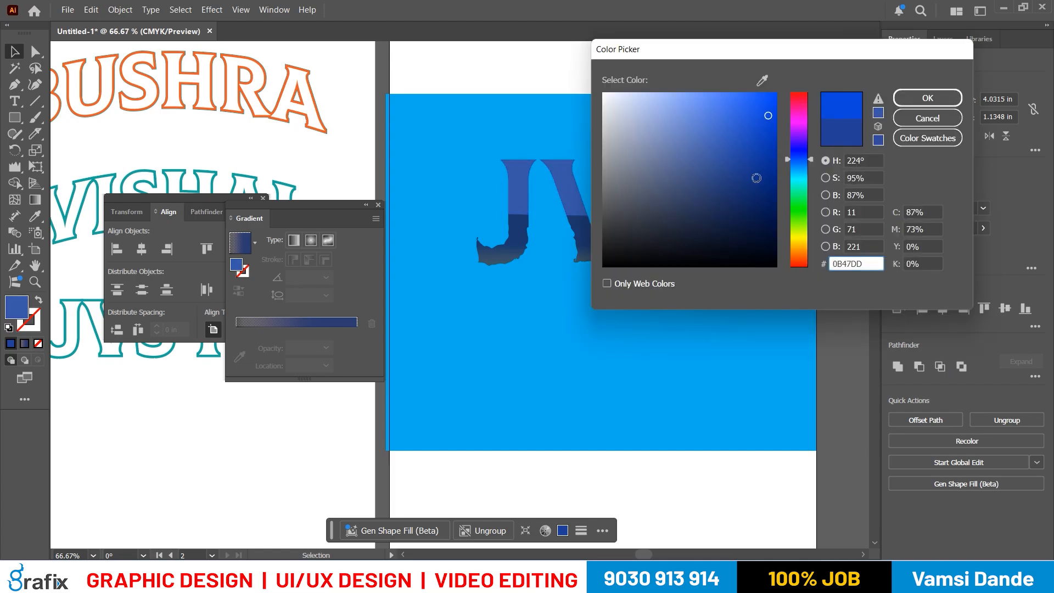
pyautogui.moveTo(809, 141)
pyautogui.mouseDown()
pyautogui.moveTo(792, 207)
pyautogui.moveTo(792, 152)
pyautogui.mouseUp()
pyautogui.moveTo(710, 134)
pyautogui.mouseDown()
pyautogui.moveTo(781, 87)
pyautogui.moveTo(683, 77)
pyautogui.moveTo(759, 173)
pyautogui.moveTo(800, 144)
pyautogui.moveTo(799, 180)
pyautogui.mouseUp()
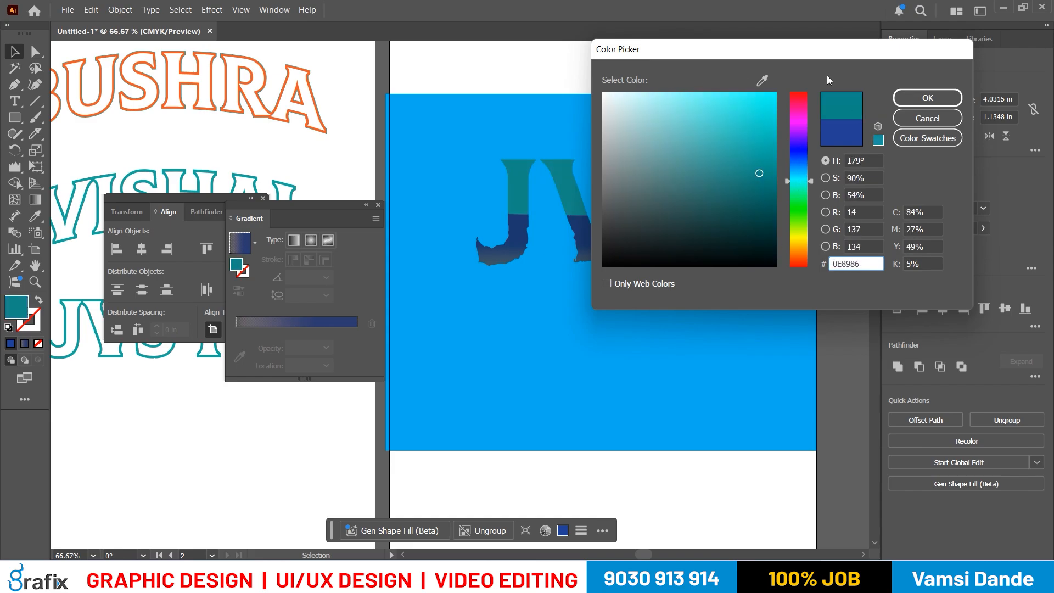
pyautogui.click(770, 78)
pyautogui.click(524, 226)
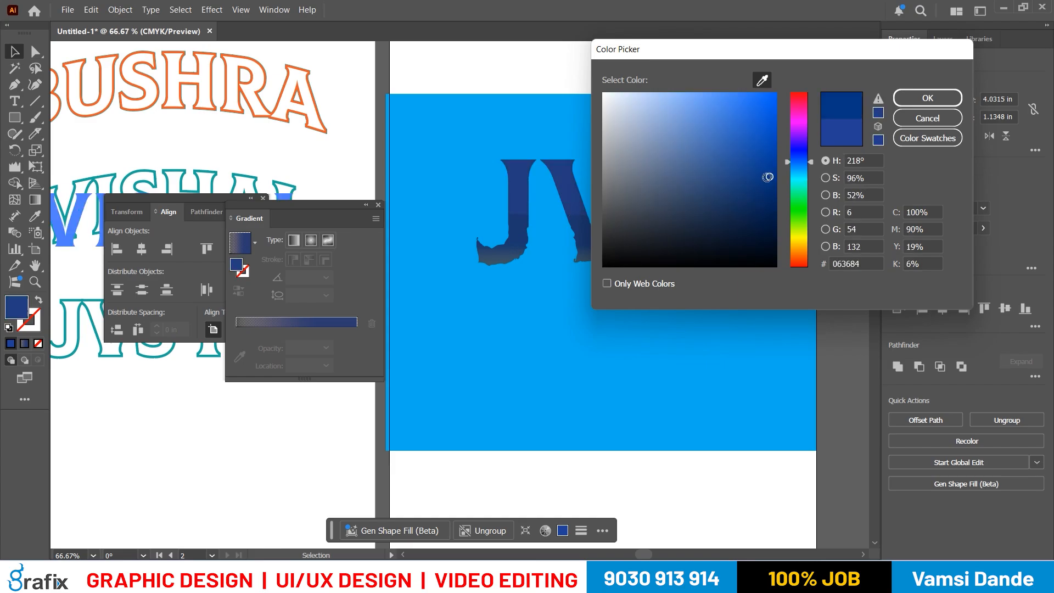
pyautogui.click(764, 203)
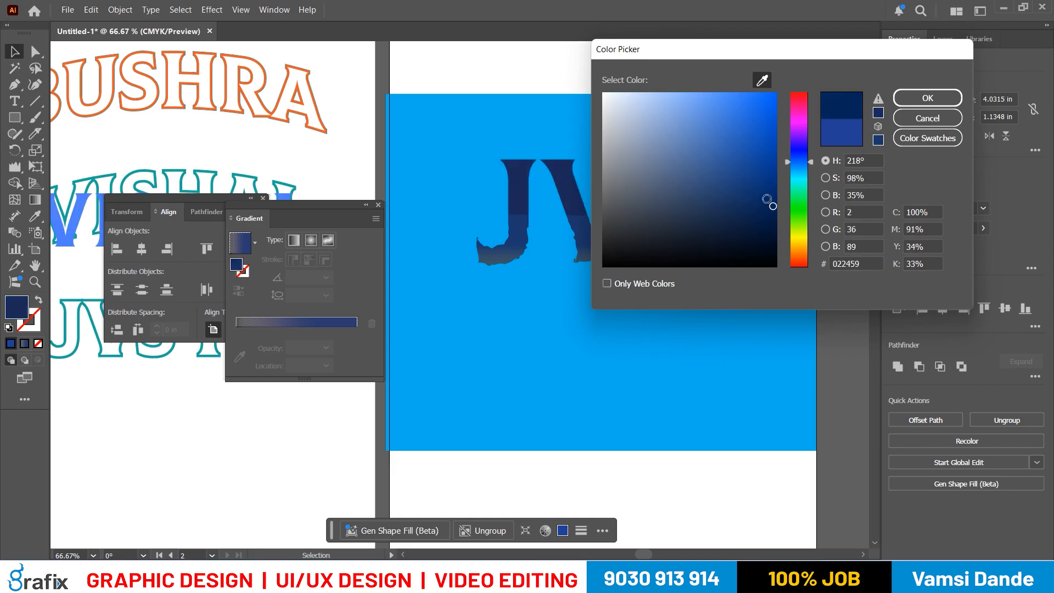
pyautogui.click(770, 185)
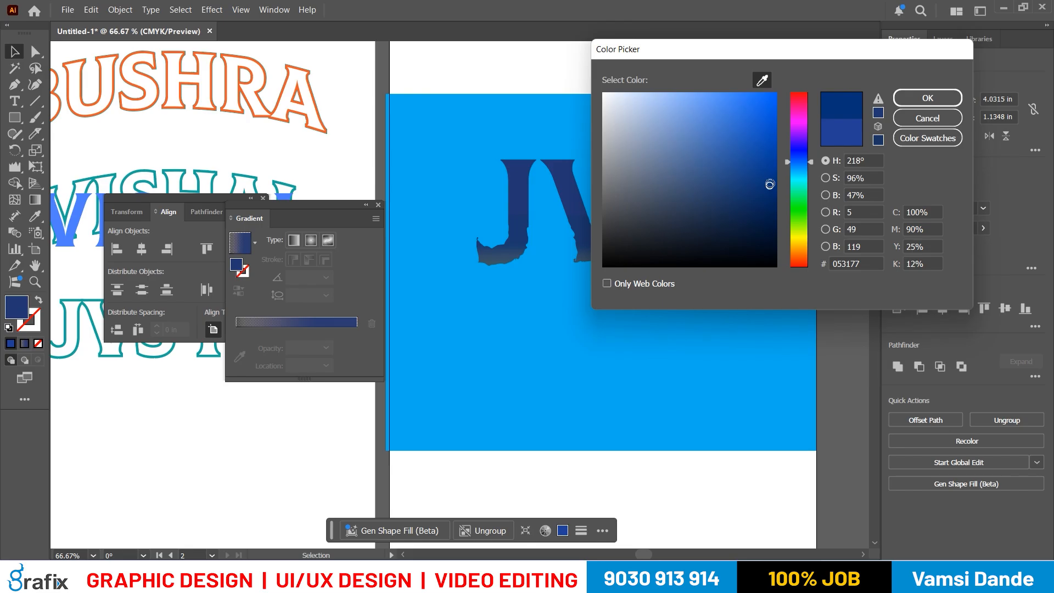
pyautogui.click(776, 202)
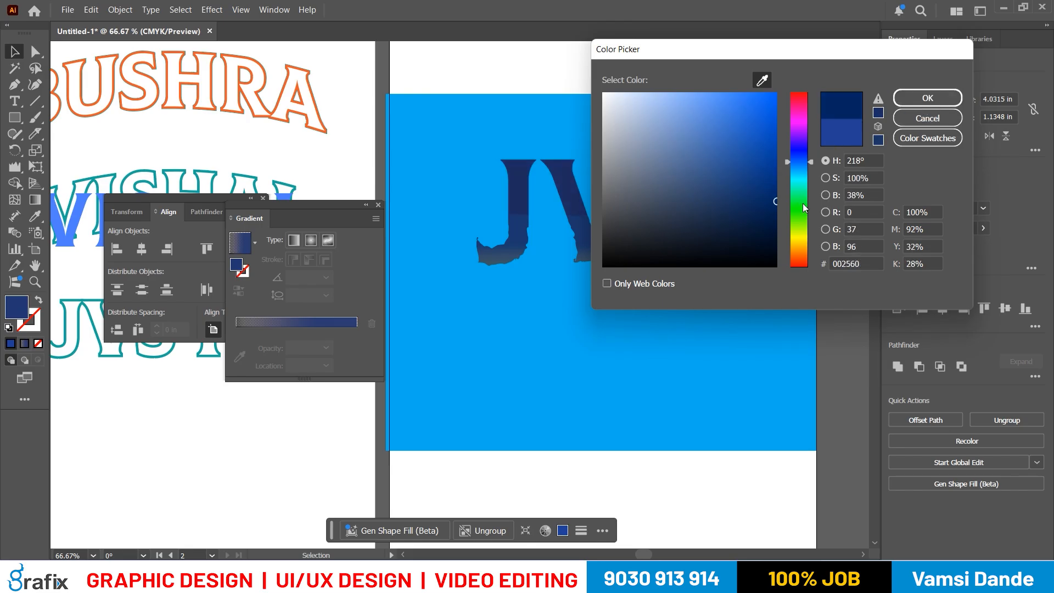
pyautogui.click(916, 97)
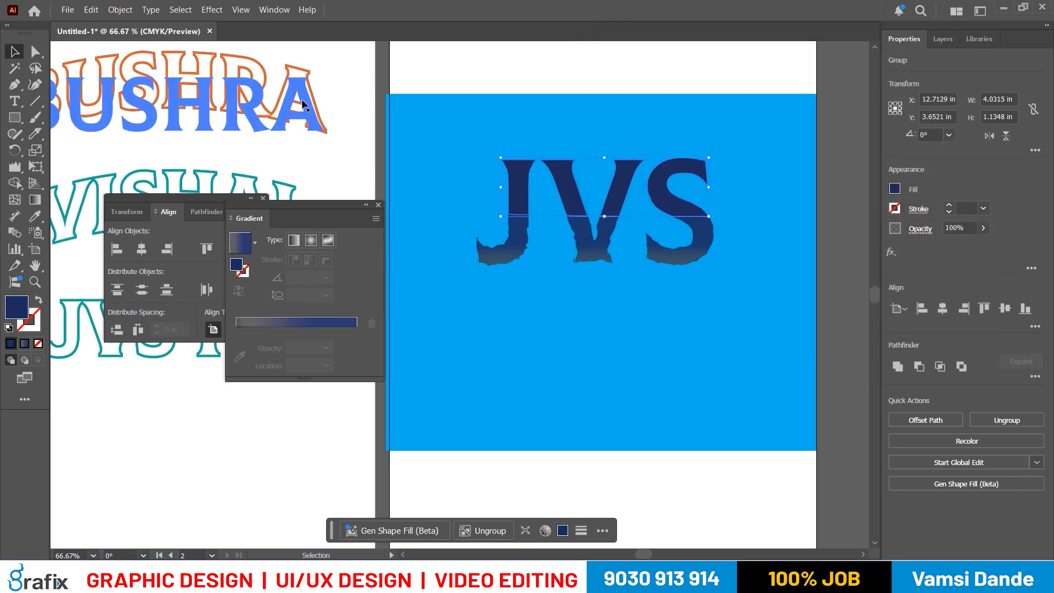
# - Roughen the upper edges of the top JVS letter group with one Wrinkle tool stroke, and deselect it
pyautogui.hotkey('ctrl', '-')
pyautogui.hotkey('ctrl', '-')
pyautogui.click(790, 284)
pyautogui.hscroll(2, 583, 285)
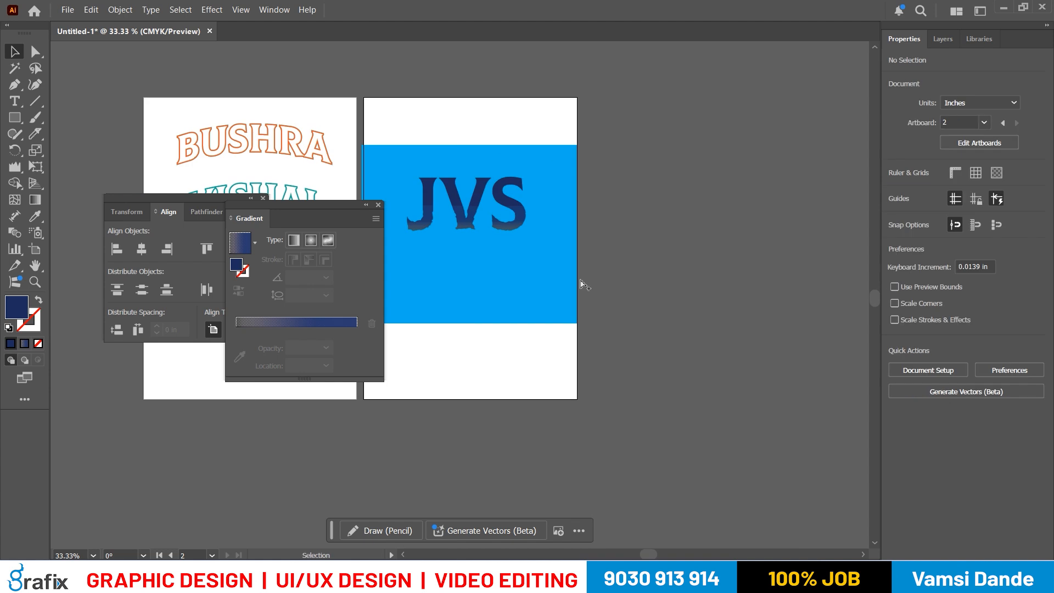
pyautogui.hotkey('ctrl', '1')
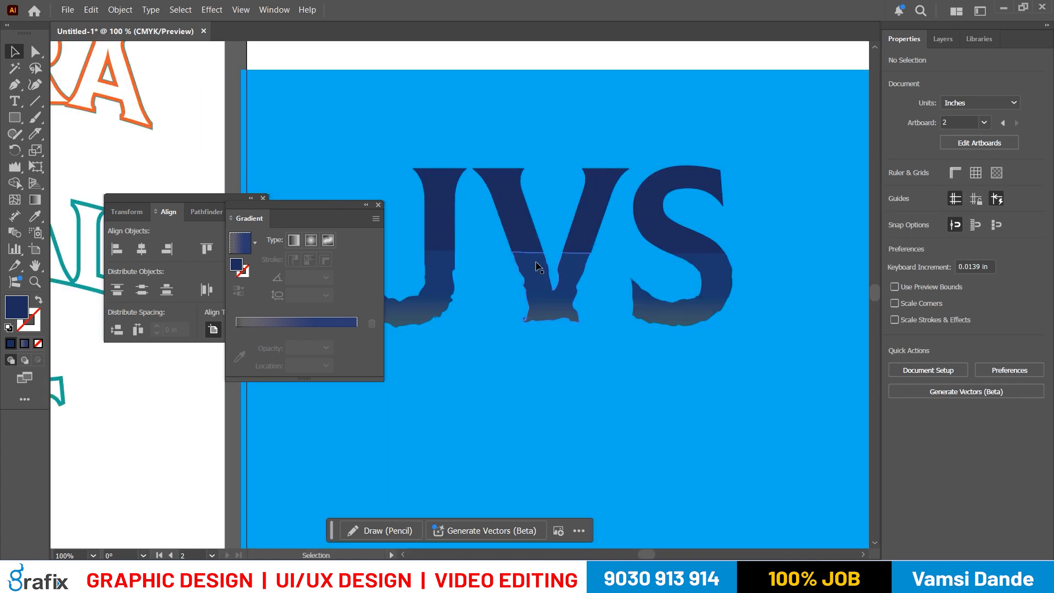
pyautogui.click(597, 210)
pyautogui.click(15, 167)
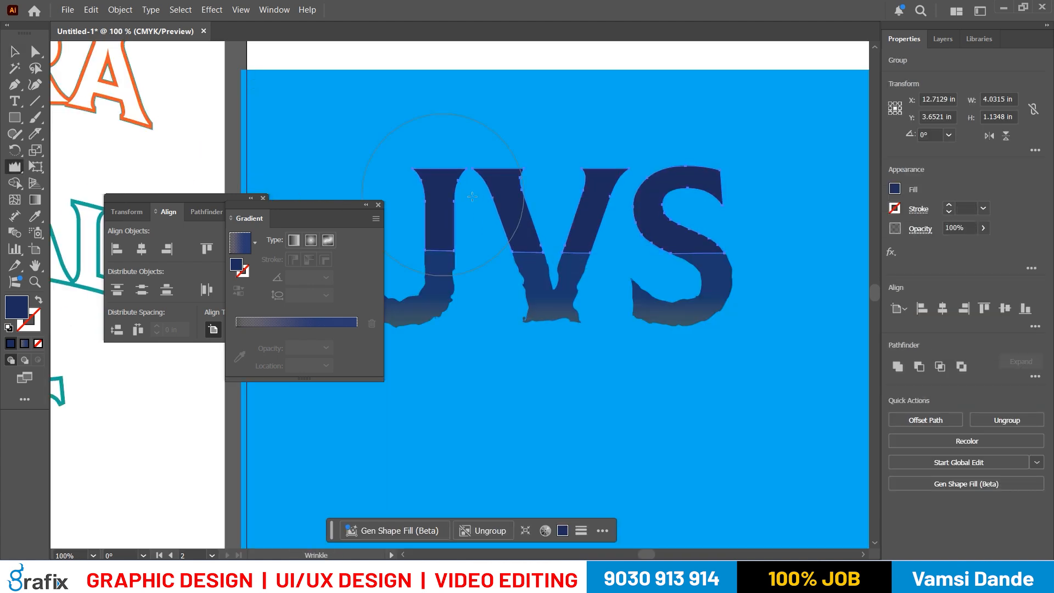
pyautogui.moveTo(404, 147)
pyautogui.mouseDown()
pyautogui.moveTo(644, 150)
pyautogui.moveTo(762, 165)
pyautogui.moveTo(777, 141)
pyautogui.mouseUp()
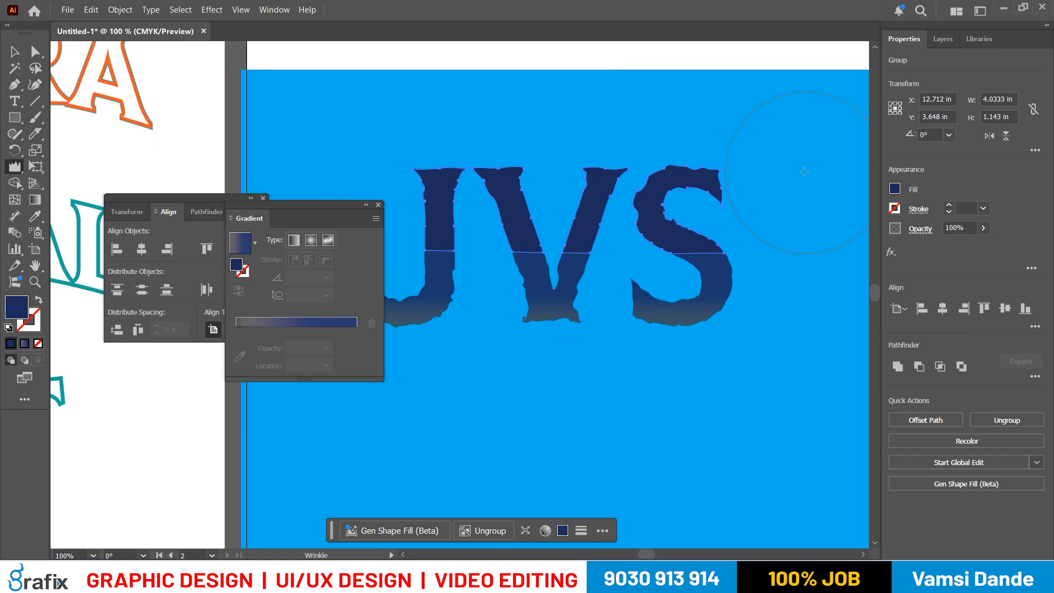
pyautogui.press('v')
pyautogui.hotkey('ctrl', '-')
pyautogui.click(833, 280)
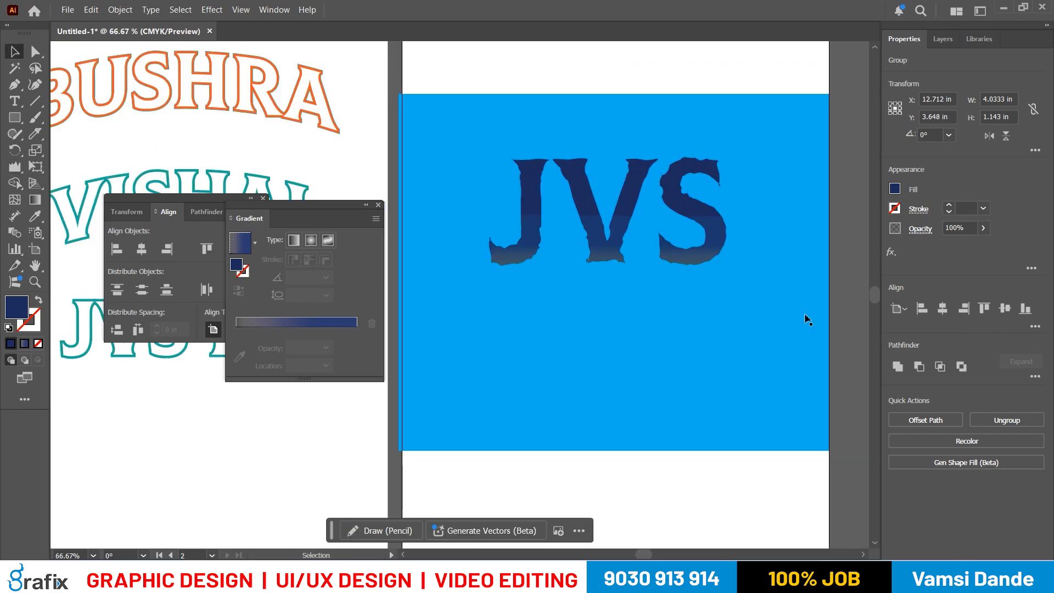
# - Add a third artboard beside the one holding the JVS artwork
pyautogui.hotkey('ctrl', '-')
pyautogui.hotkey('ctrl', '-')
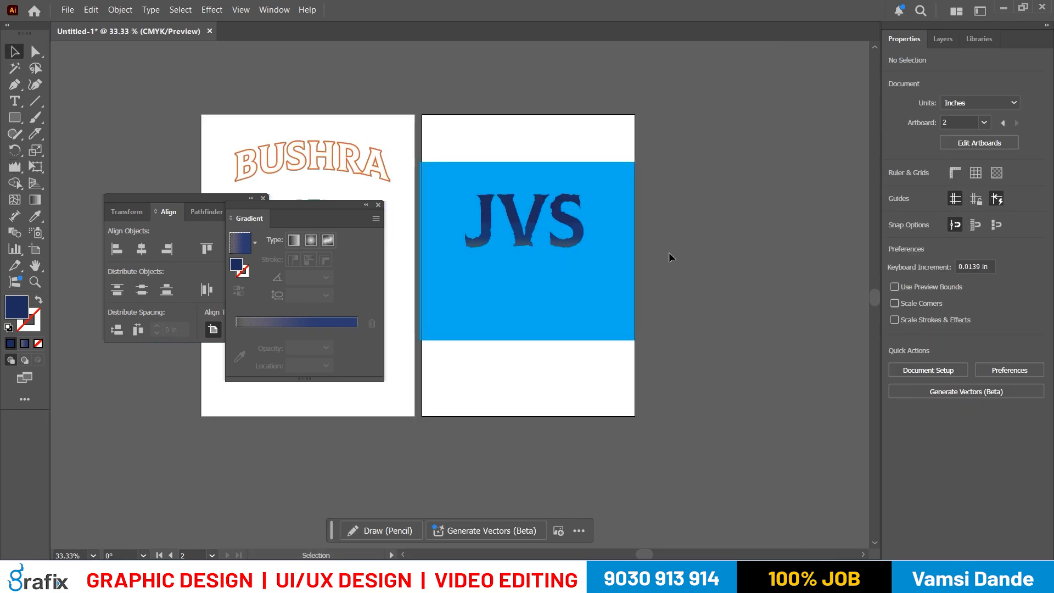
pyautogui.hotkey('shift', 'o')
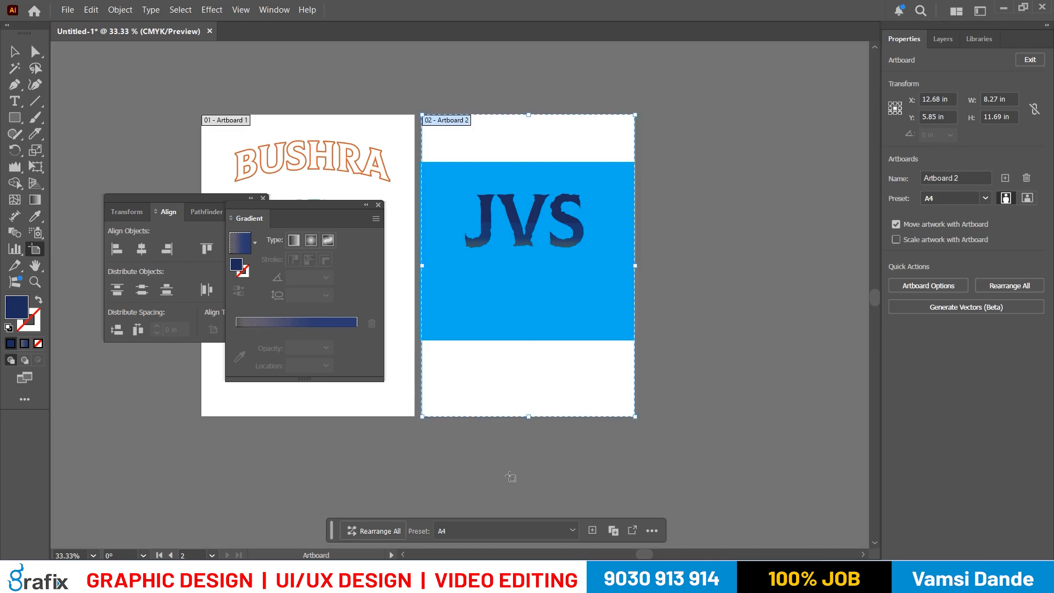
pyautogui.press('Escape')
pyautogui.click(274, 10)
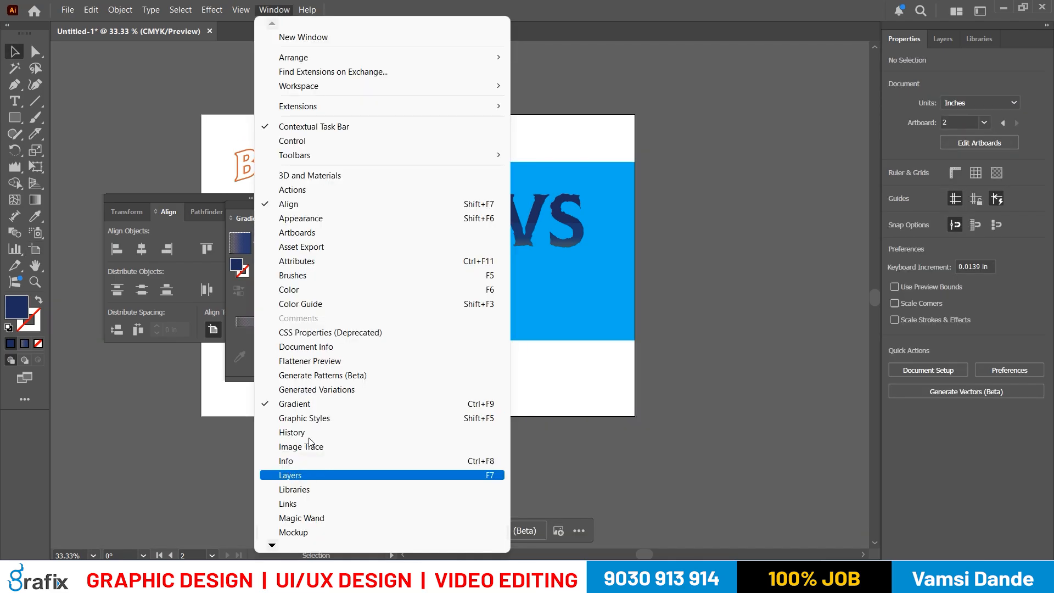
pyautogui.click(335, 228)
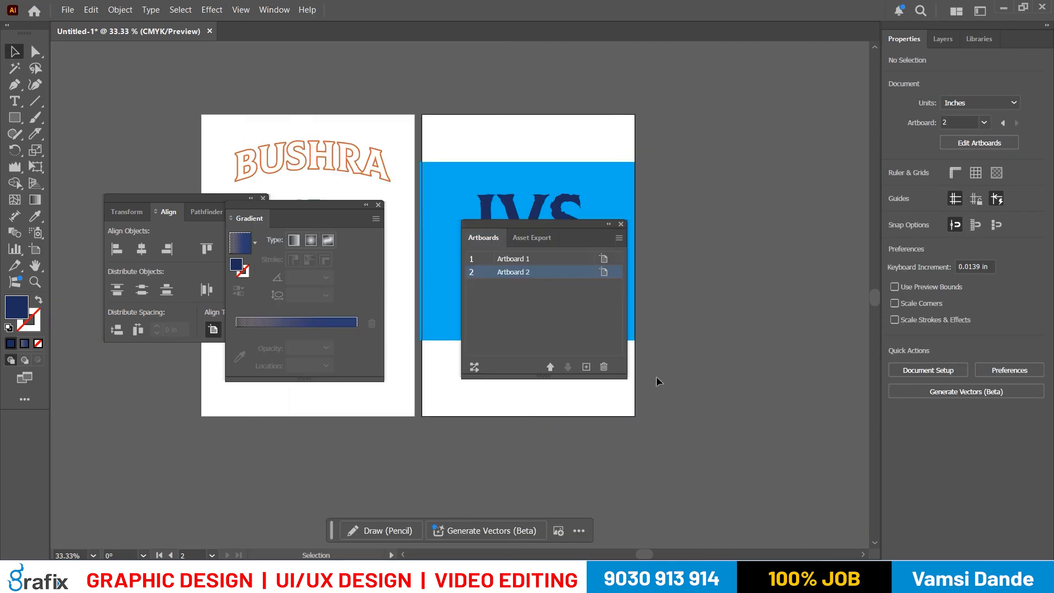
pyautogui.click(586, 366)
pyautogui.moveTo(437, 193); pyautogui.dragTo(411, 104)
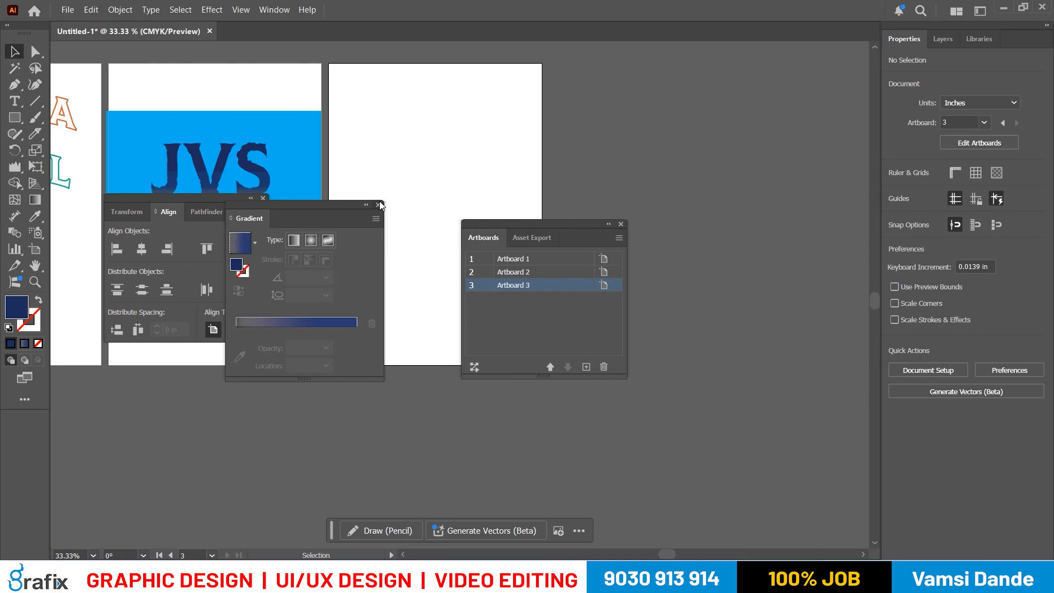
# - Close the Gradient and Align panels and move the Artboards panel clear of the new artboard
pyautogui.click(379, 204)
pyautogui.click(263, 199)
pyautogui.hotkey('ctrl', '=')
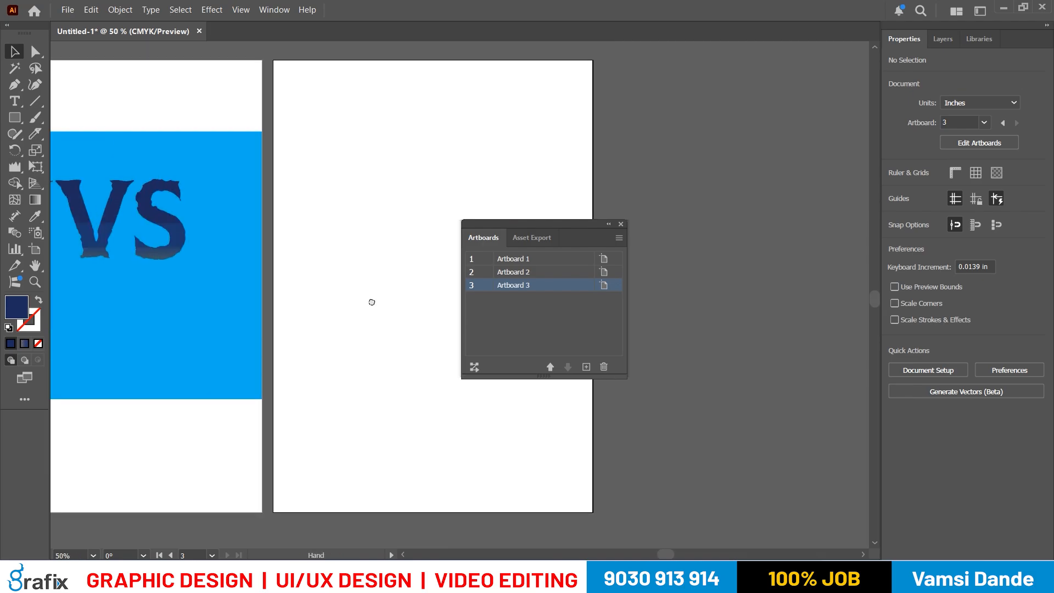
pyautogui.moveTo(516, 224); pyautogui.dragTo(700, 341)
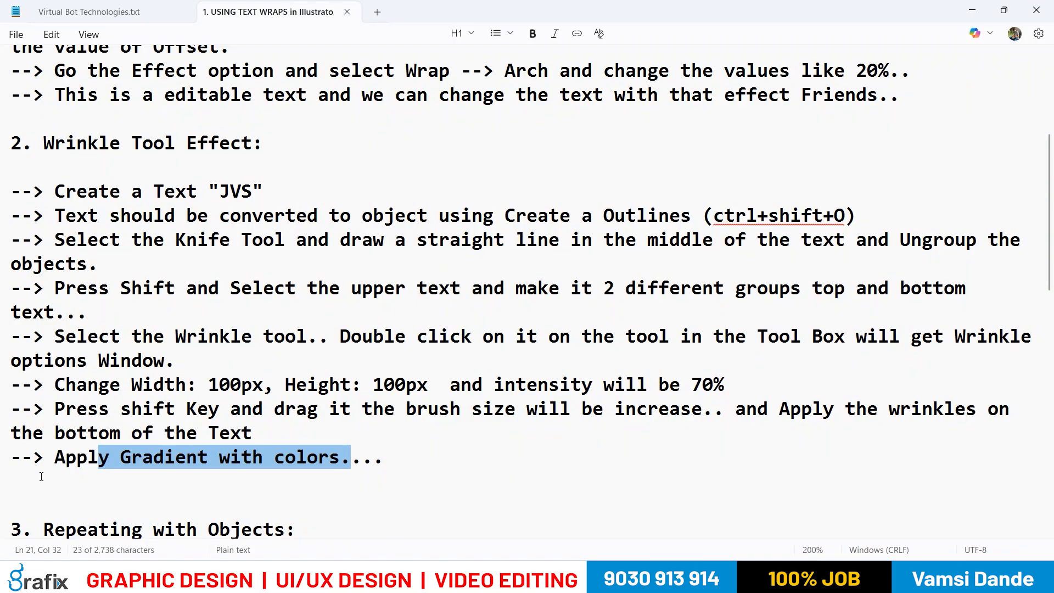
# - Switch to the text editor notes and read the instructions under "3. Repeating with Objects"
pyautogui.scroll(-2, 41, 476)
pyautogui.moveTo(11, 361); pyautogui.dragTo(279, 375)
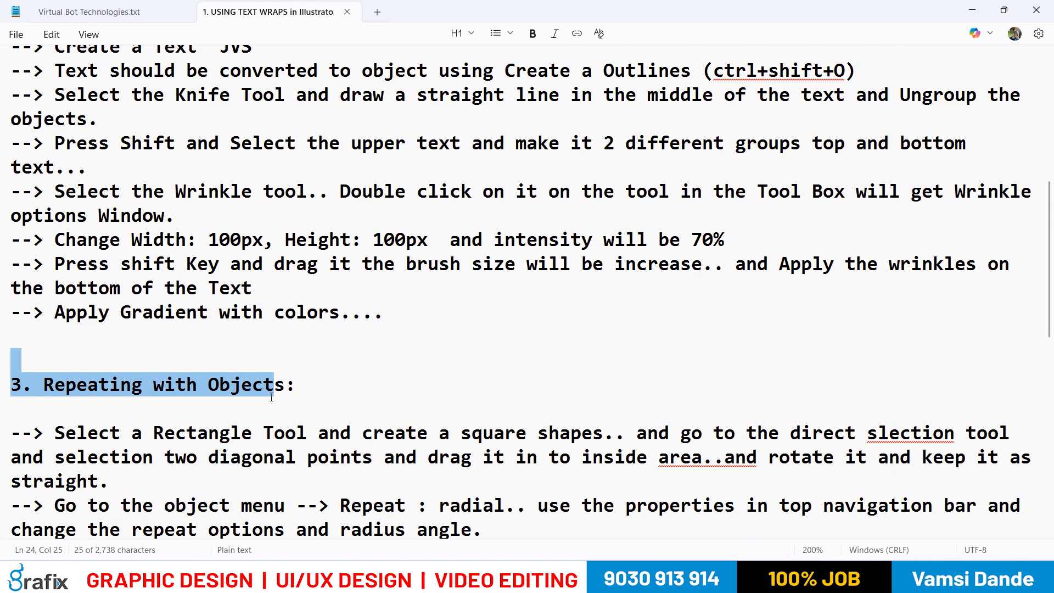
pyautogui.scroll(-2, 308, 402)
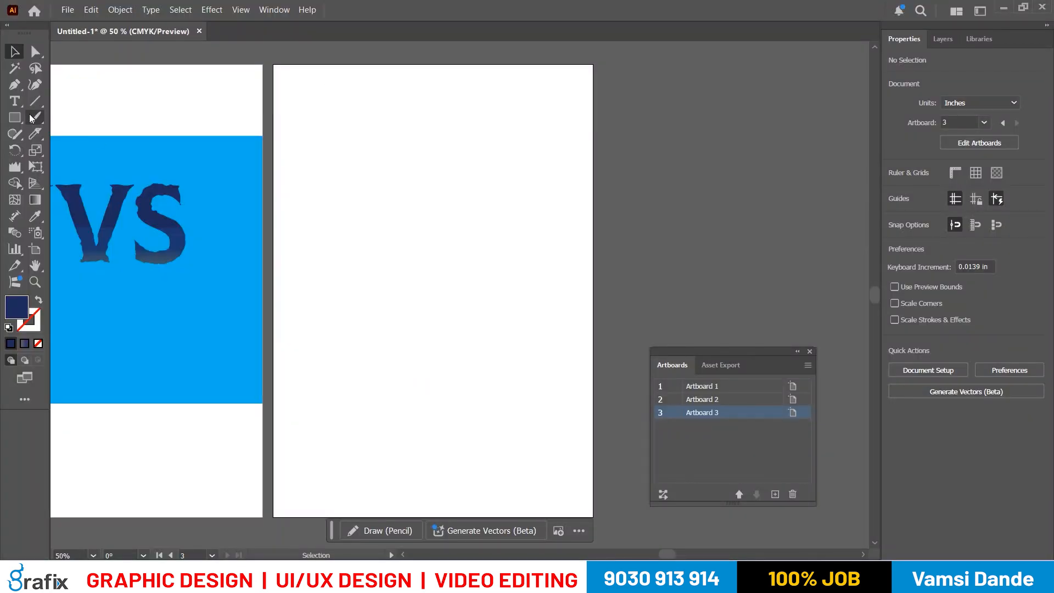
# - Try a 4 by 4 in square on the third artboard and remove it
pyautogui.click(15, 117)
pyautogui.click(288, 163)
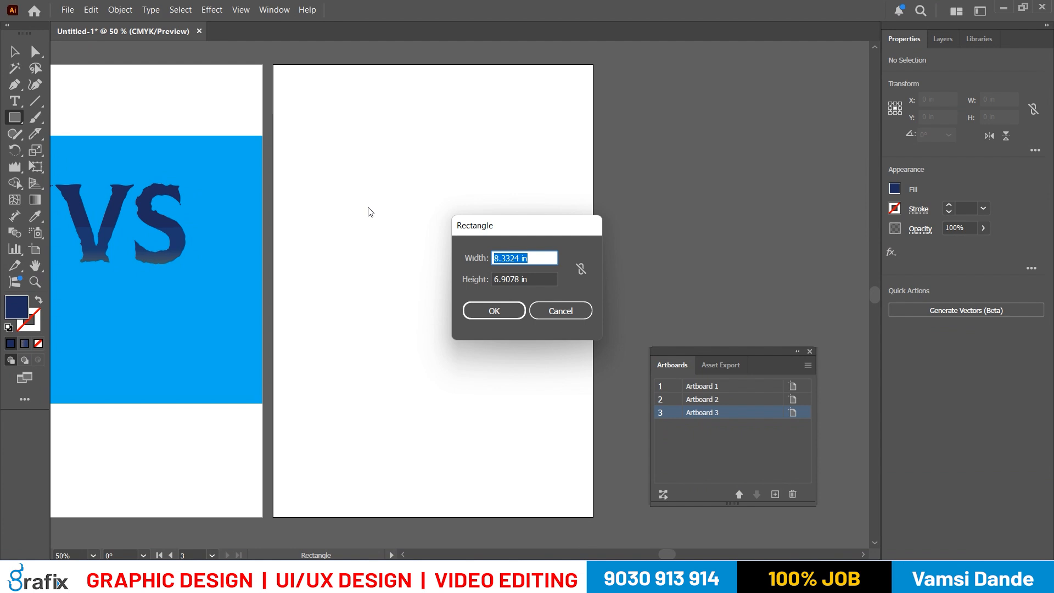
pyautogui.write('4')
pyautogui.press('Tab')
pyautogui.write('4')
pyautogui.press('Return')
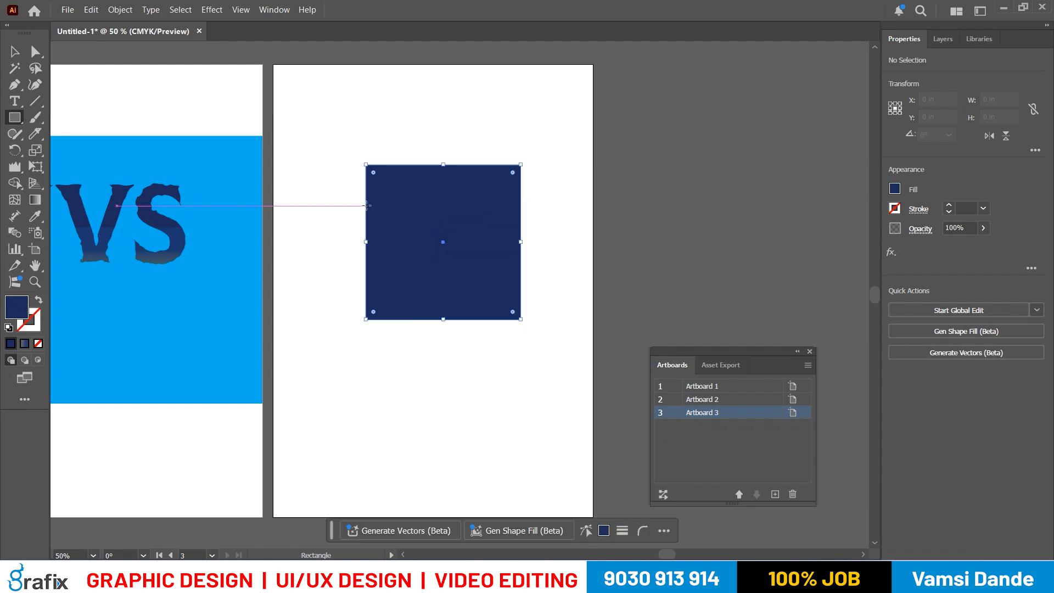
pyautogui.press('v')
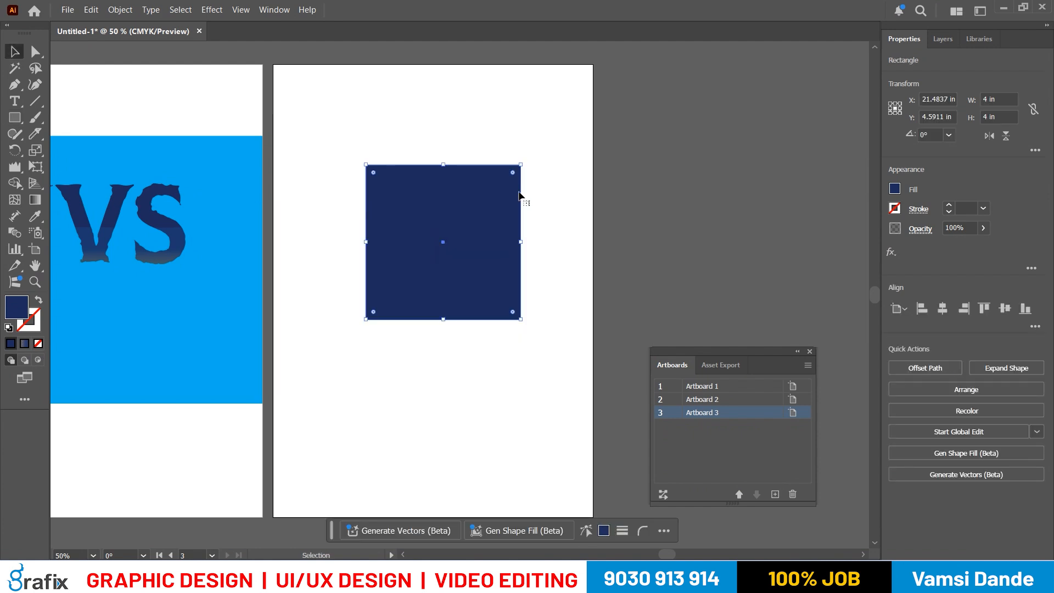
pyautogui.hotkey('ctrl', 'x')
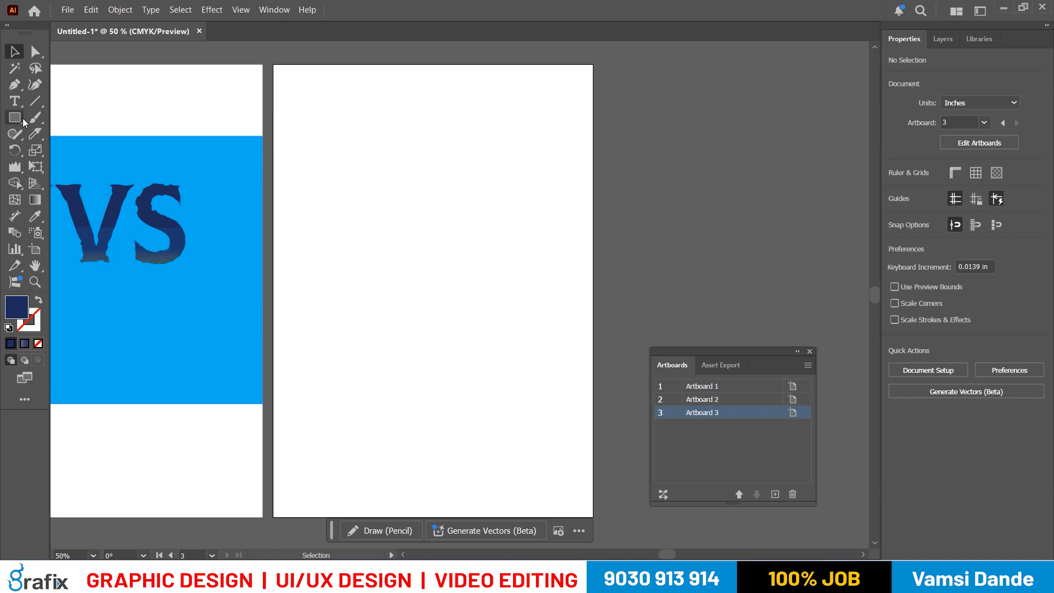
# - Create a 3 by 3 in square and place it in the upper middle of the third artboard
pyautogui.click(22, 119)
pyautogui.click(398, 308)
pyautogui.write('3')
pyautogui.press('Tab')
pyautogui.write('3')
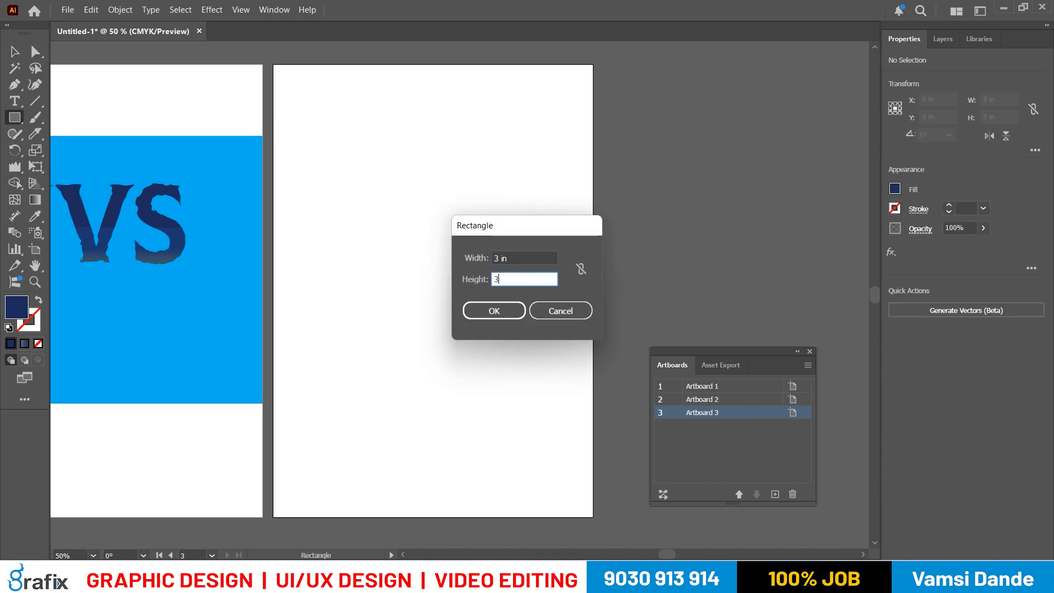
pyautogui.press('Return')
pyautogui.press('v')
pyautogui.moveTo(382, 270); pyautogui.dragTo(448, 256)
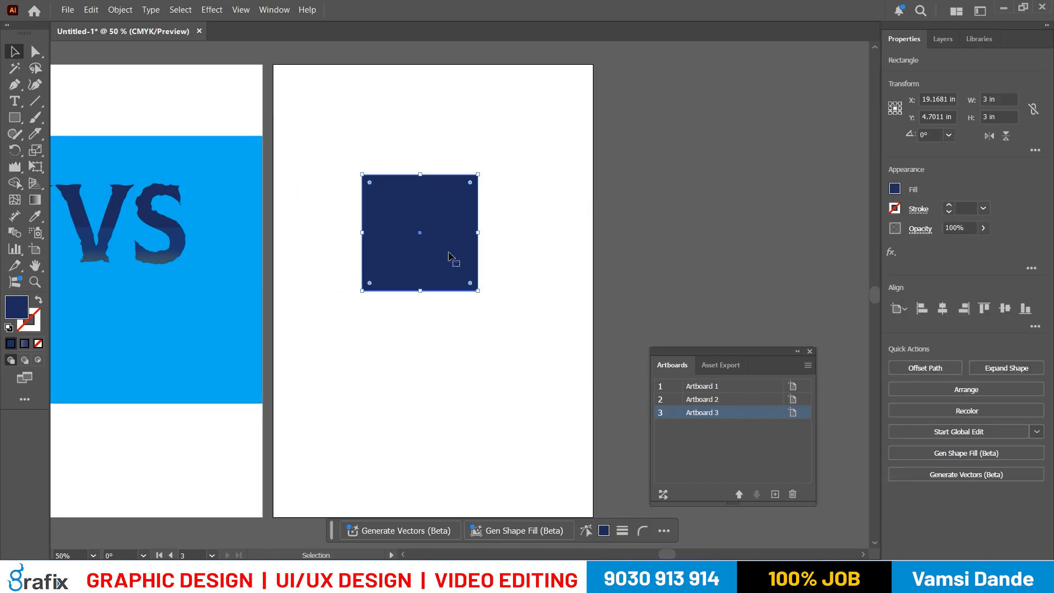
# - Fully round the square's upper-left and lower-right corners with Direct Selection to form a pointed leaf shape
pyautogui.click(35, 51)
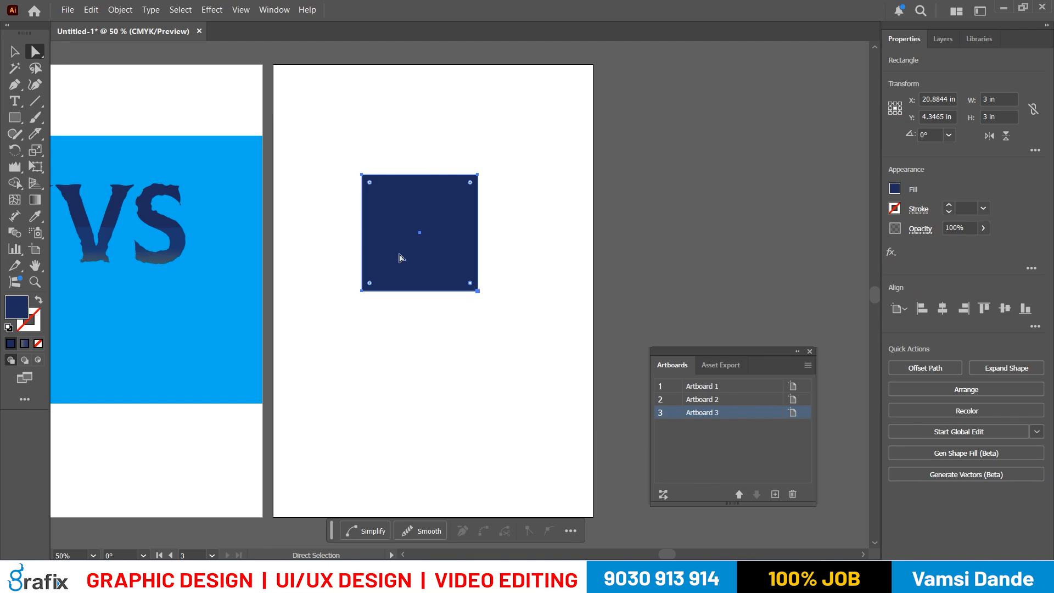
pyautogui.click(472, 289)
pyautogui.moveTo(427, 271); pyautogui.dragTo(554, 465)
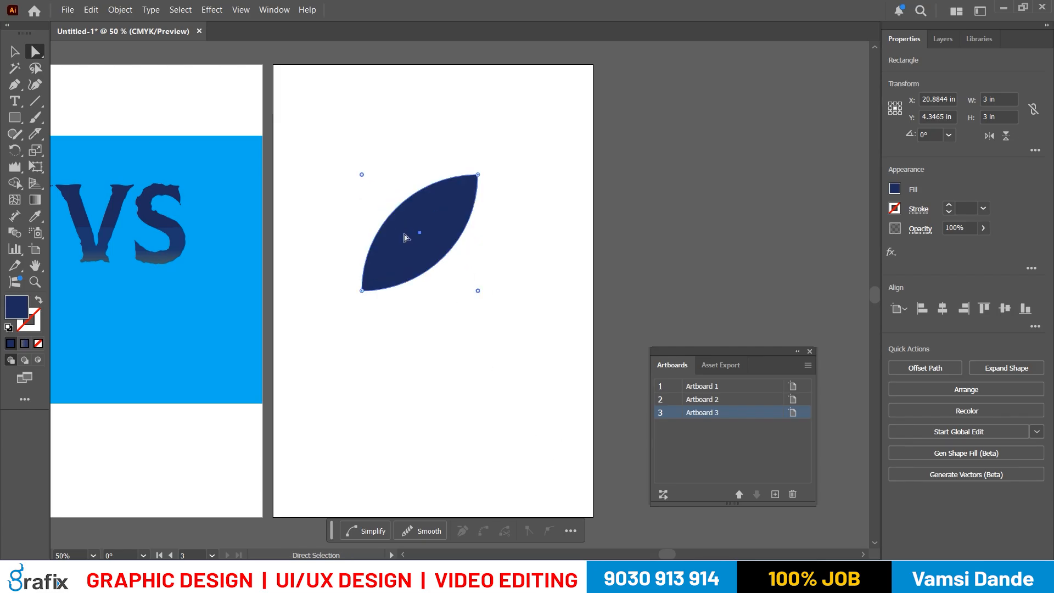
# - Rotate the leaf shape 45° with Free Transform so that its points stand vertically
pyautogui.press('e')
pyautogui.moveTo(495, 181); pyautogui.dragTo(454, 158)
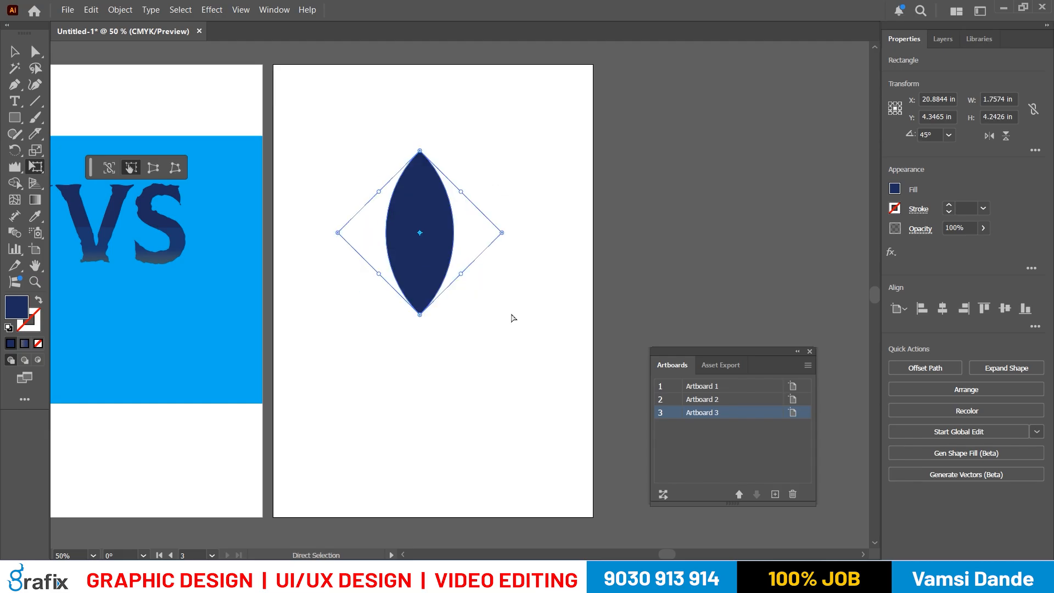
pyautogui.hotkey('ctrl', 'z')
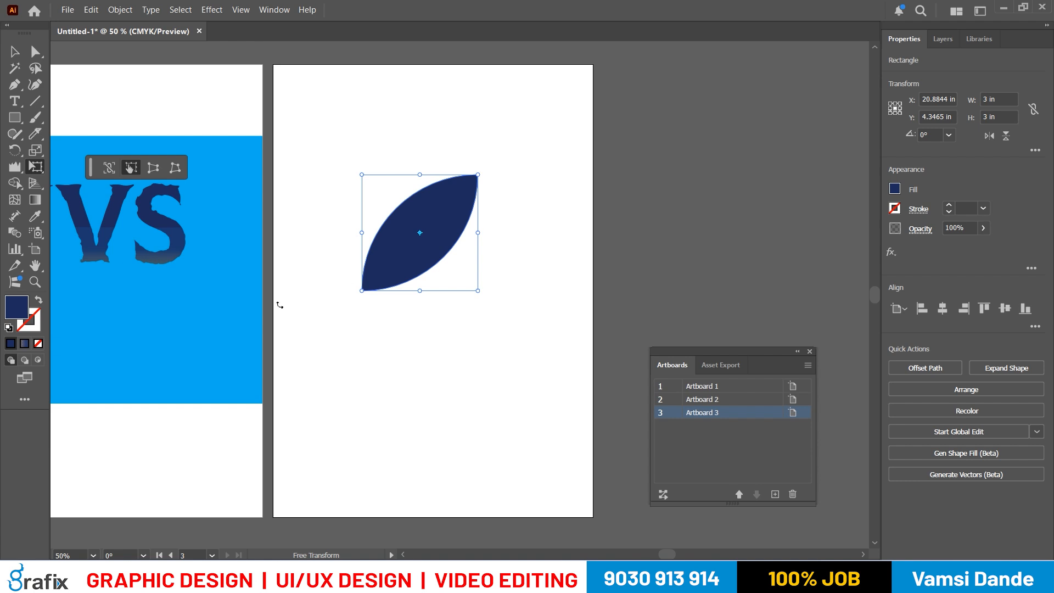
pyautogui.moveTo(486, 170); pyautogui.dragTo(451, 155)
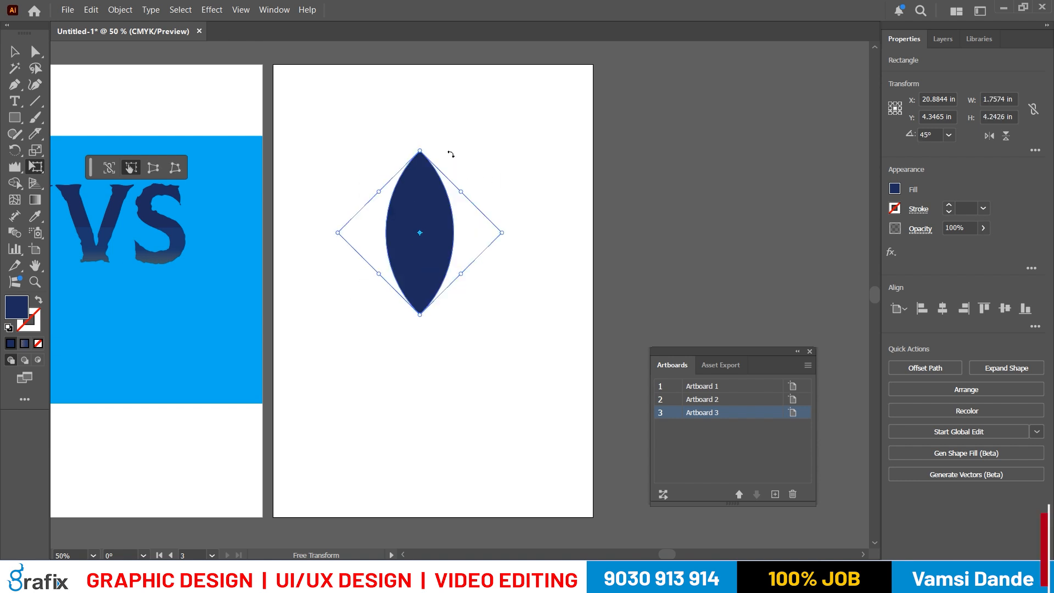
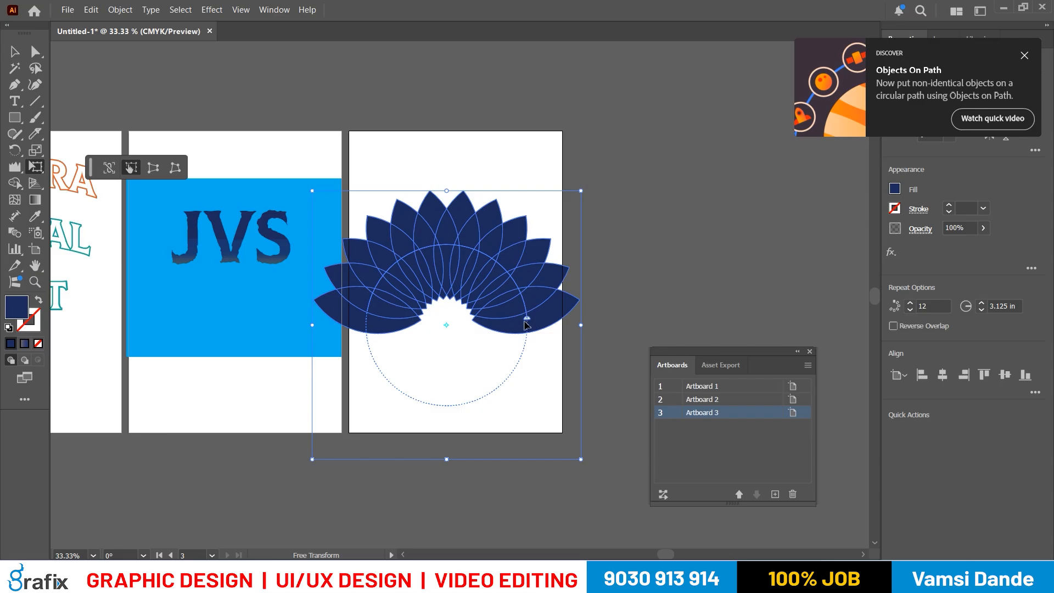
# - Limit the radial repeat to an upper fan of petals and scale the fan down to about the third artboard's width
pyautogui.moveTo(522, 324); pyautogui.dragTo(521, 327)
pyautogui.click(509, 318)
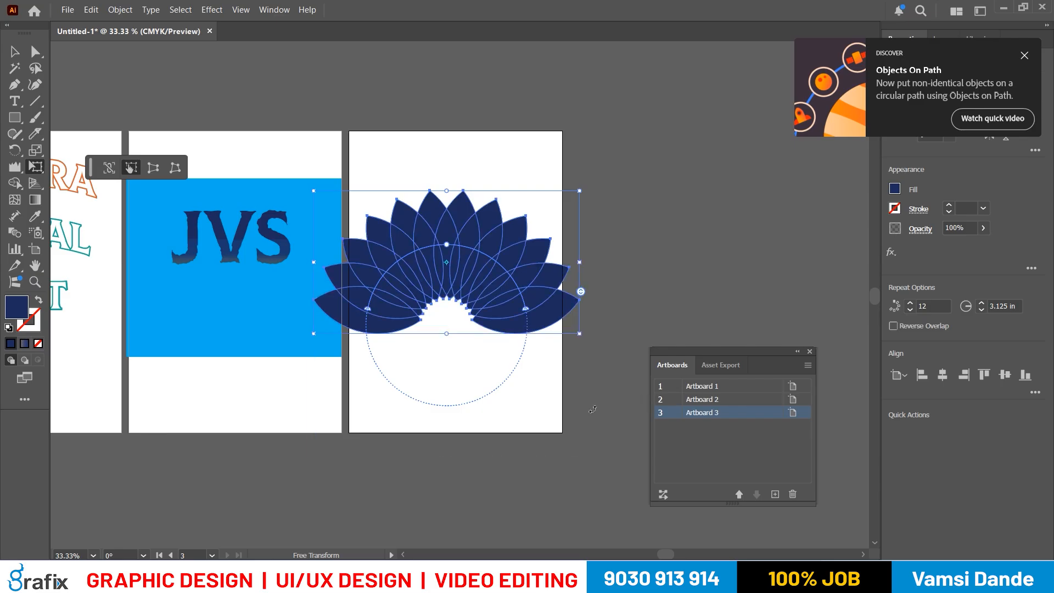
pyautogui.moveTo(577, 331); pyautogui.dragTo(545, 314)
pyautogui.scroll(2, 471, 321)
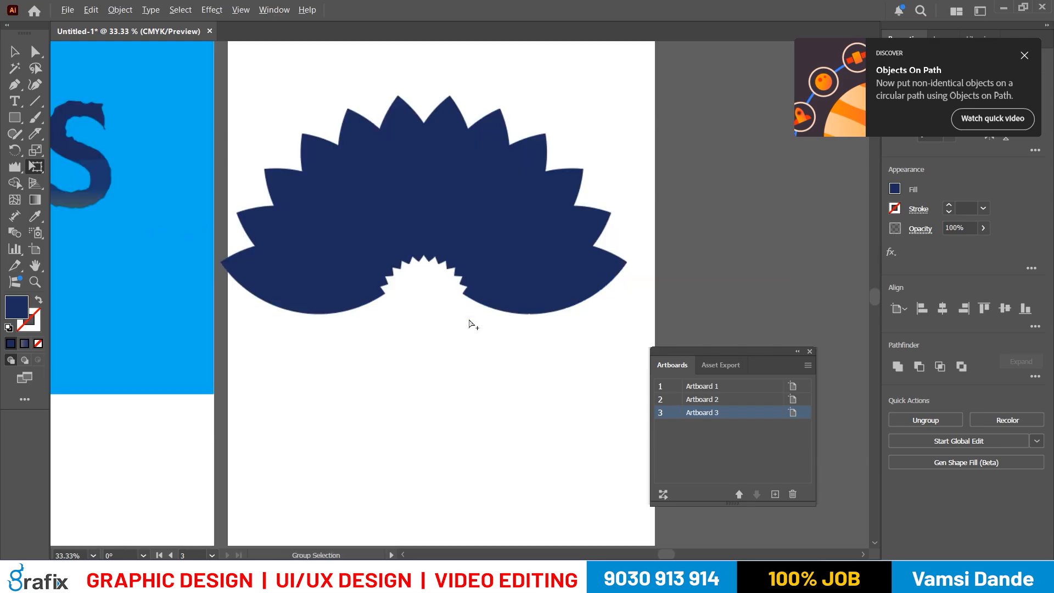
pyautogui.hscroll(-2, 476, 317)
# - Read the Repeating with Objects notes in Notepad on changing the flower's directions and expanding it, and return to Illustrator with the petal fan selected
pyautogui.hotkey('alt', 'Tab')
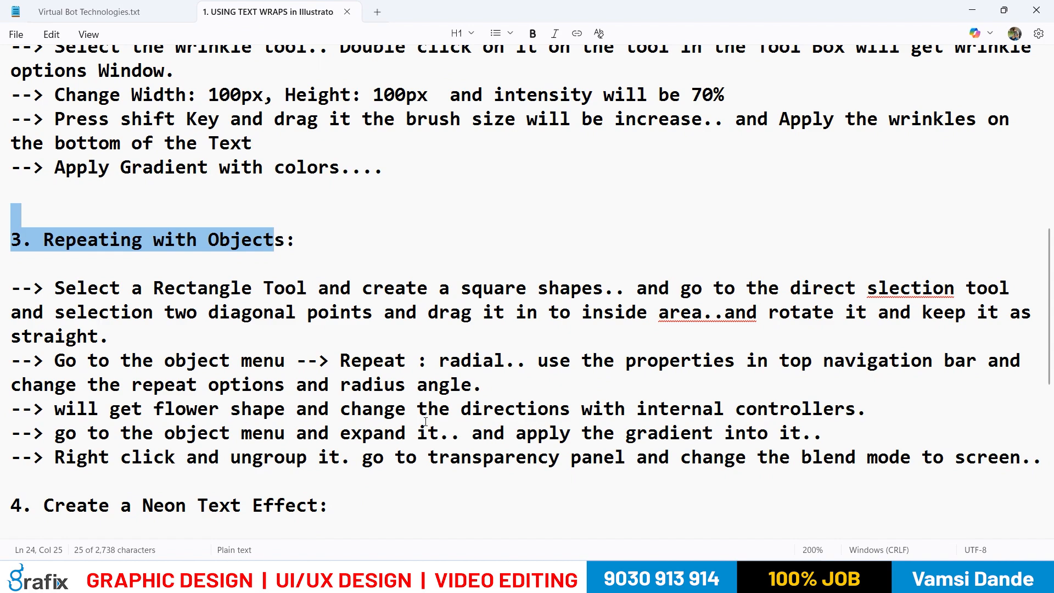
pyautogui.hotkey('alt', 'Tab')
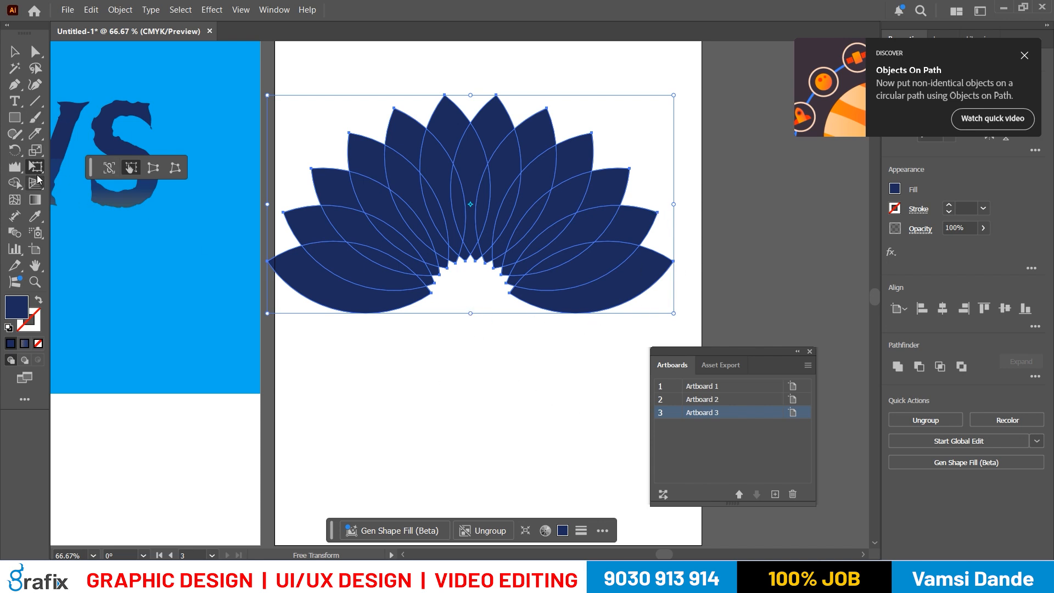
pyautogui.click(14, 53)
pyautogui.click(381, 322)
pyautogui.click(444, 239)
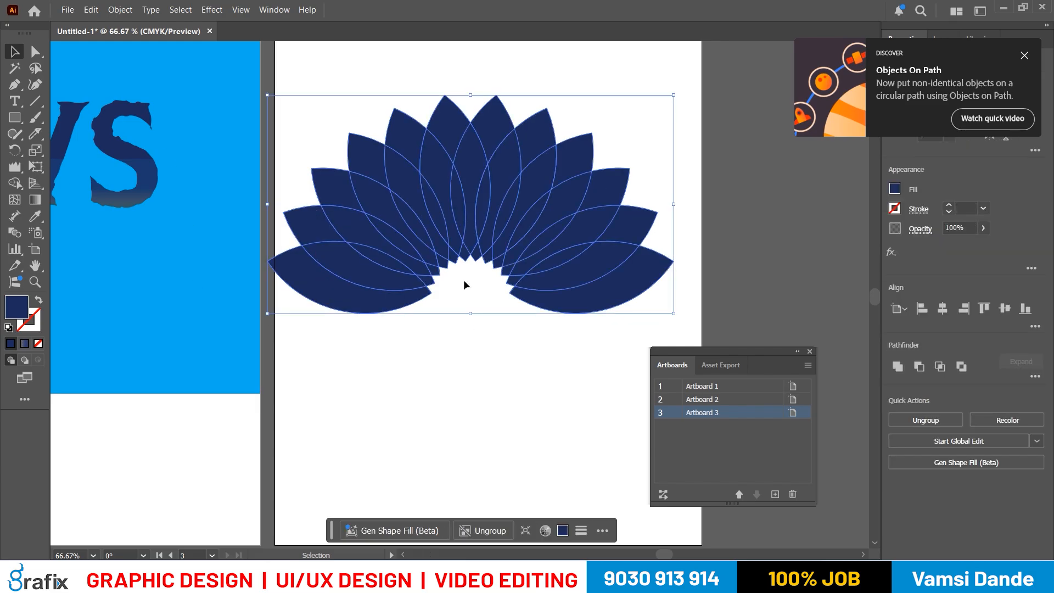
pyautogui.hotkey('alt', 'Tab')
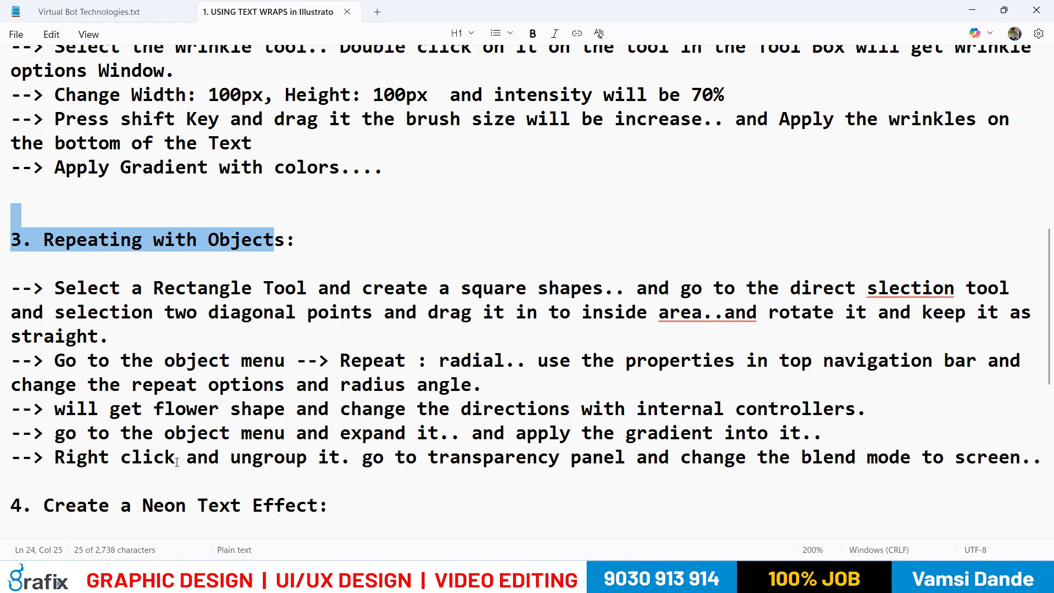
pyautogui.moveTo(110, 408); pyautogui.dragTo(416, 409)
pyautogui.moveTo(504, 408); pyautogui.dragTo(11, 409)
pyautogui.moveTo(110, 433); pyautogui.dragTo(346, 433)
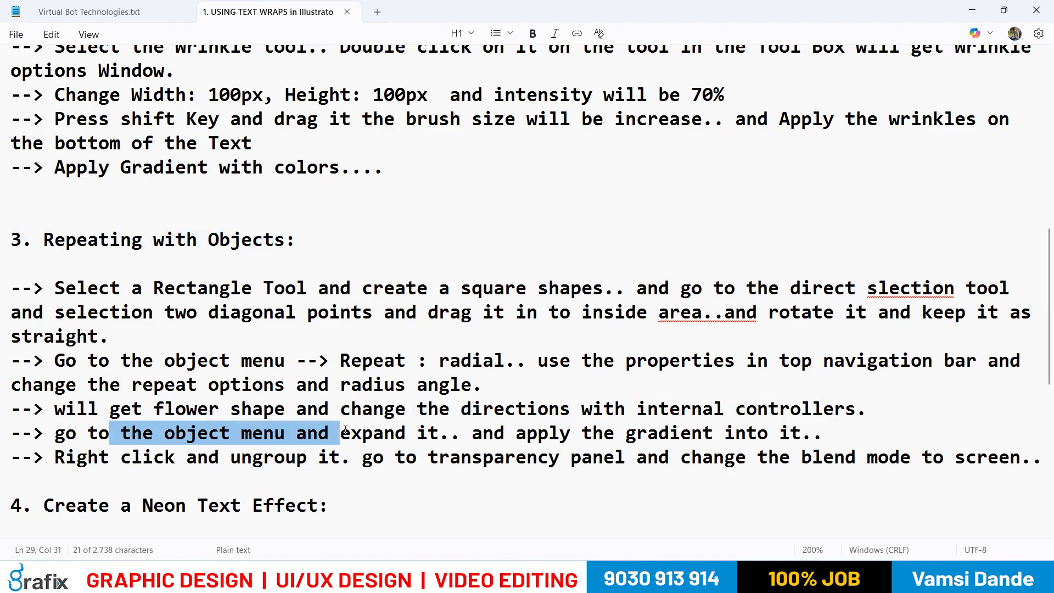
pyautogui.hotkey('alt', 'Tab')
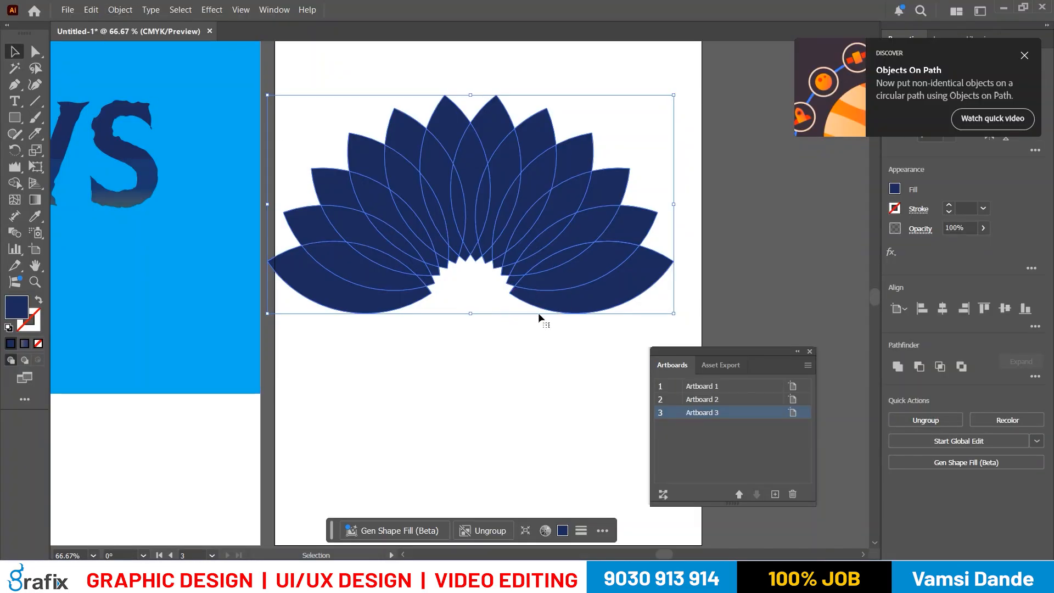
# - Expand the petal fan and shift it slightly right so that it sits within the third artboard
pyautogui.click(119, 9)
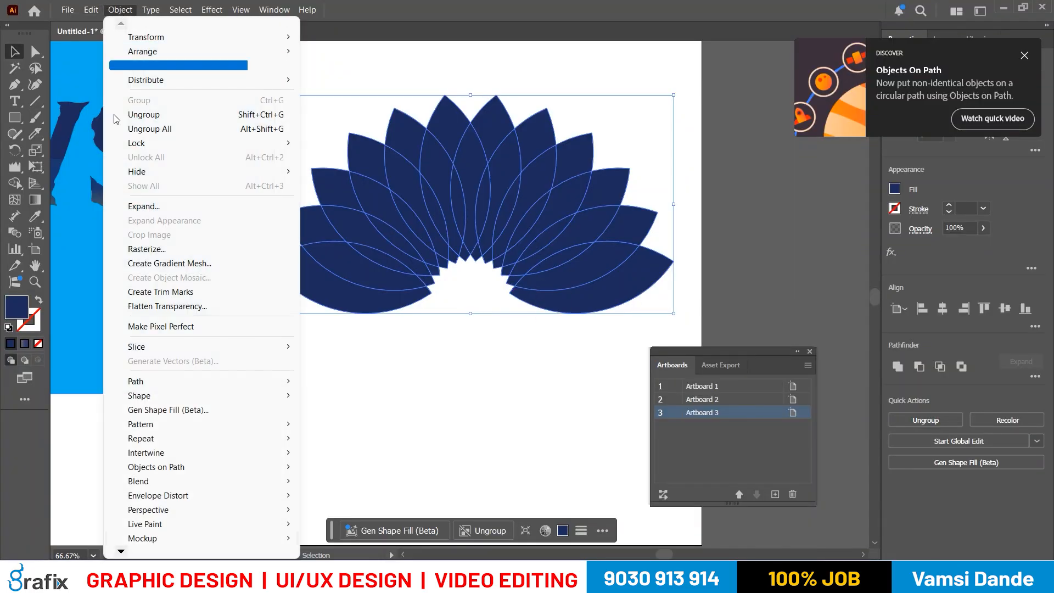
pyautogui.click(144, 206)
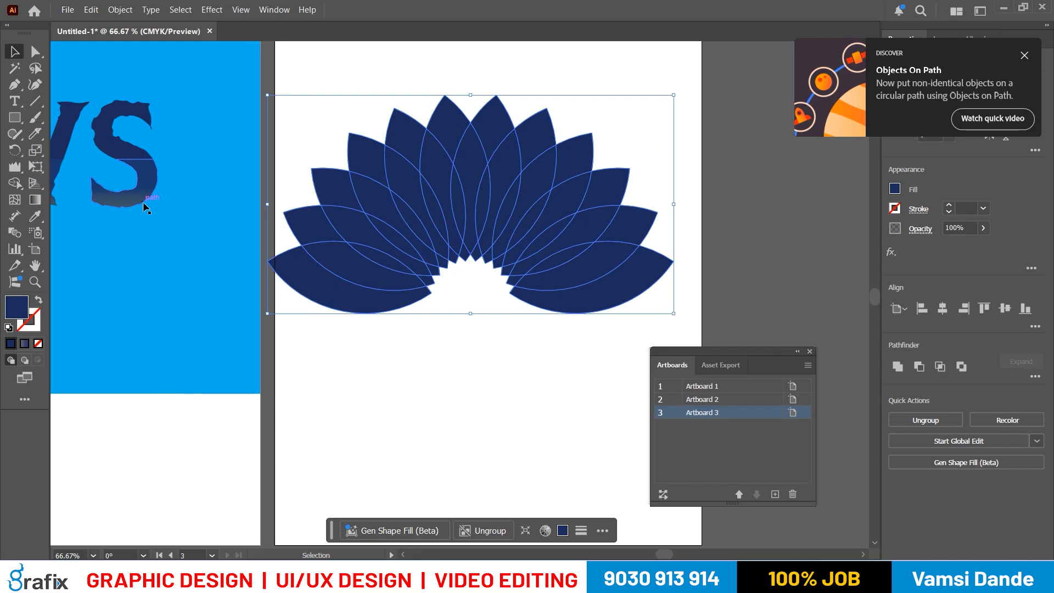
pyautogui.moveTo(567, 241); pyautogui.dragTo(578, 242)
pyautogui.hotkey('alt', 'Tab')
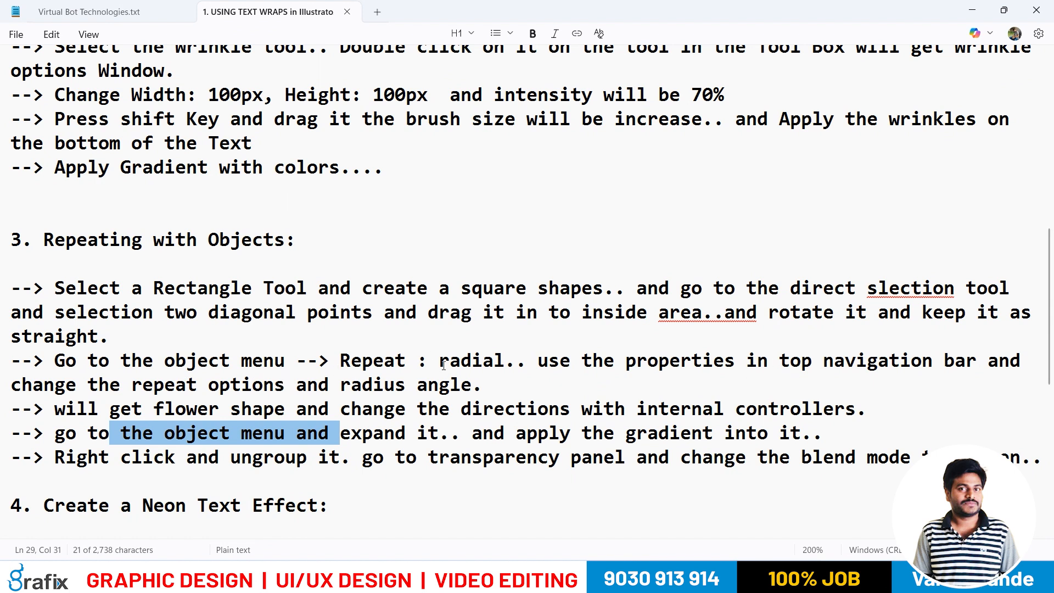
pyautogui.hotkey('alt', 'Tab')
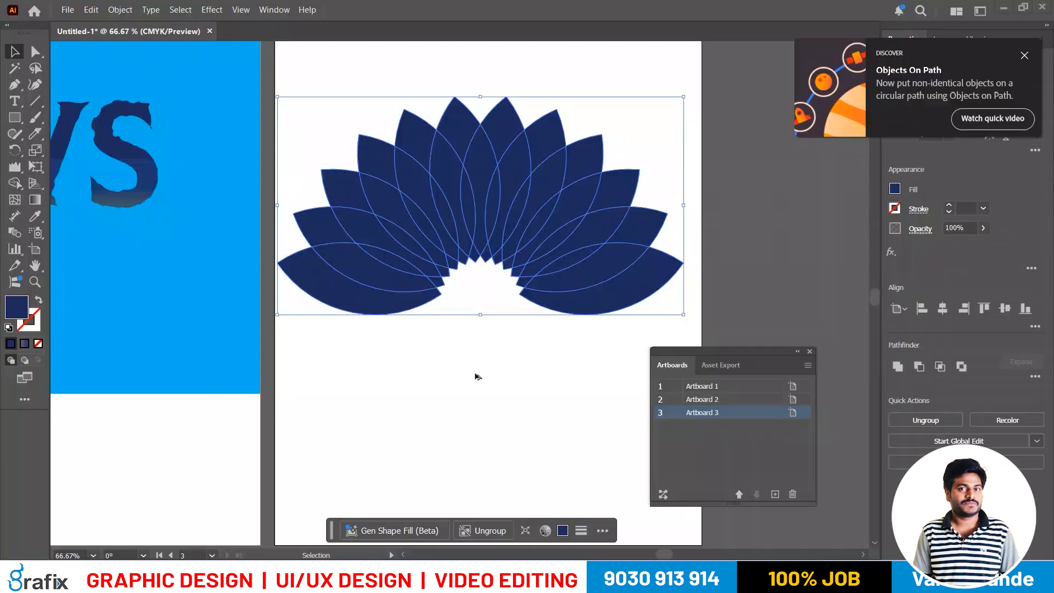
pyautogui.hotkey('alt', 'Tab')
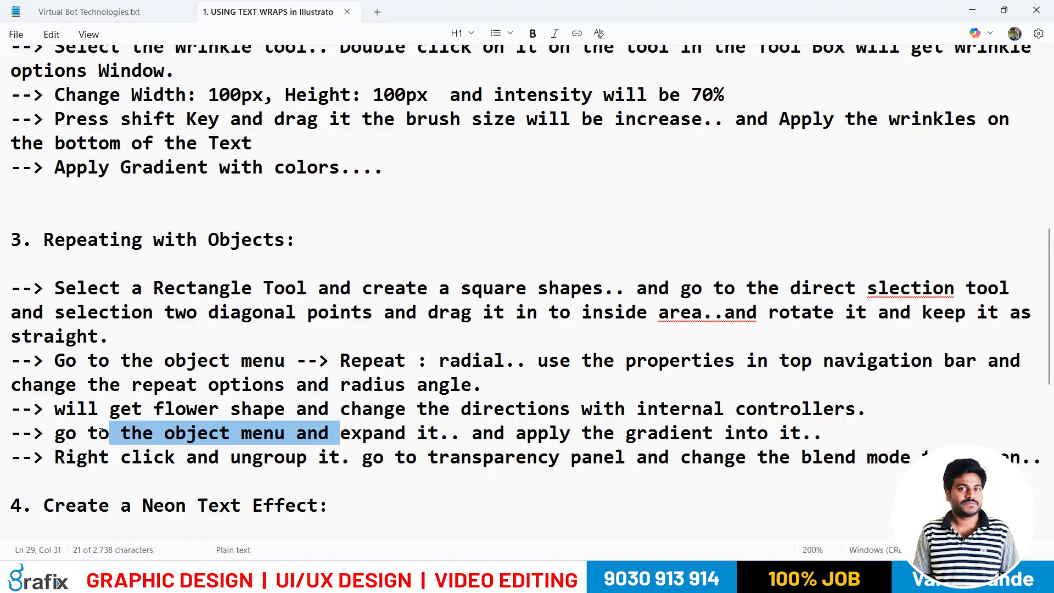
pyautogui.hotkey('alt', 'Tab')
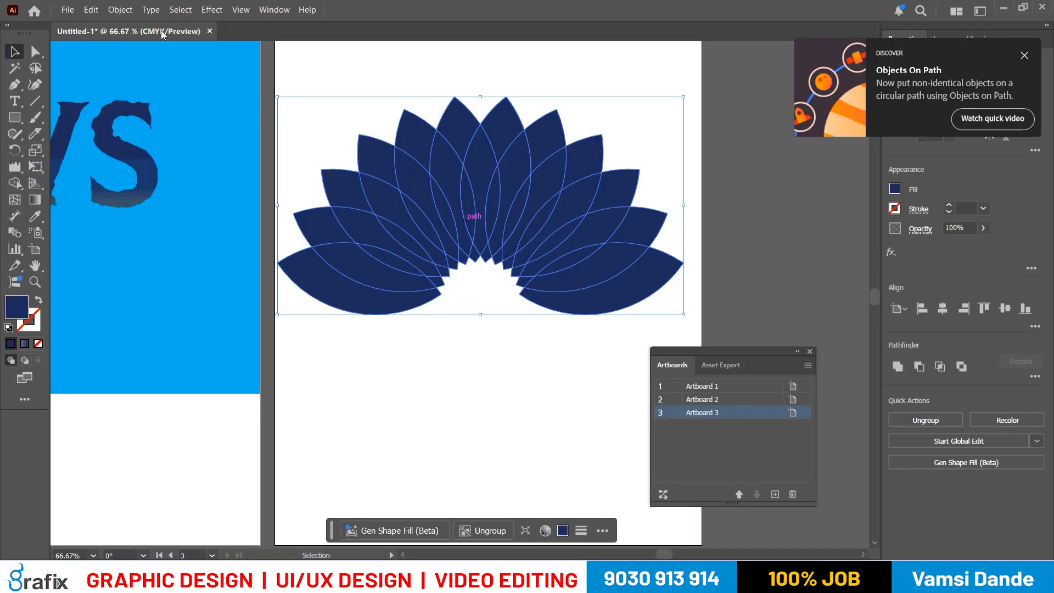
pyautogui.click(120, 10)
pyautogui.click(127, 205)
# - Check the notes for the gradient instruction and apply a linear gradient fill to the petal fan
pyautogui.hotkey('alt', 'Tab')
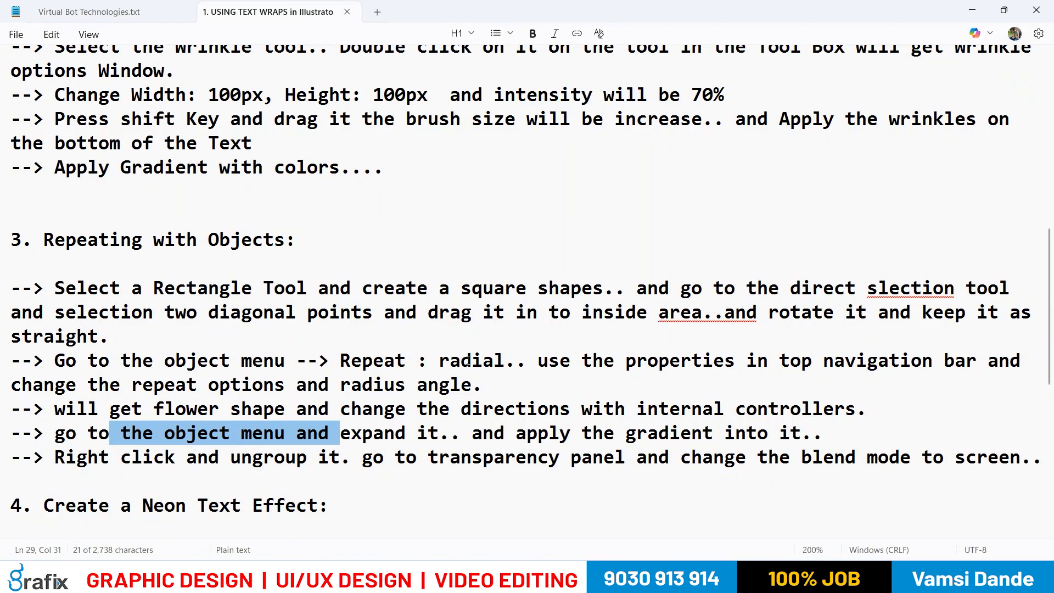
pyautogui.moveTo(537, 433); pyautogui.dragTo(800, 433)
pyautogui.hotkey('alt', 'Tab')
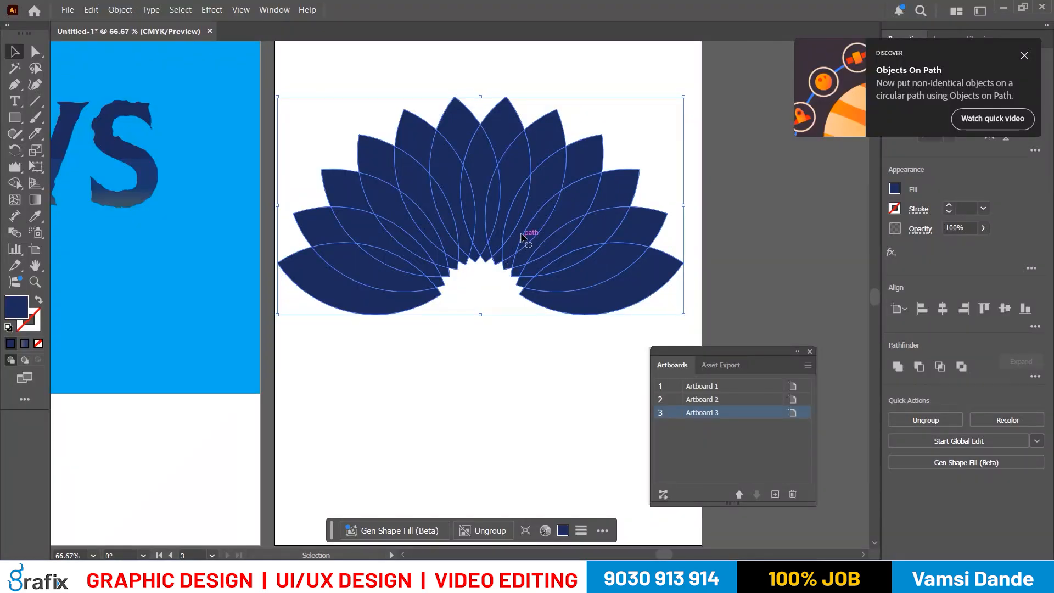
pyautogui.hotkey('alt', 'Tab')
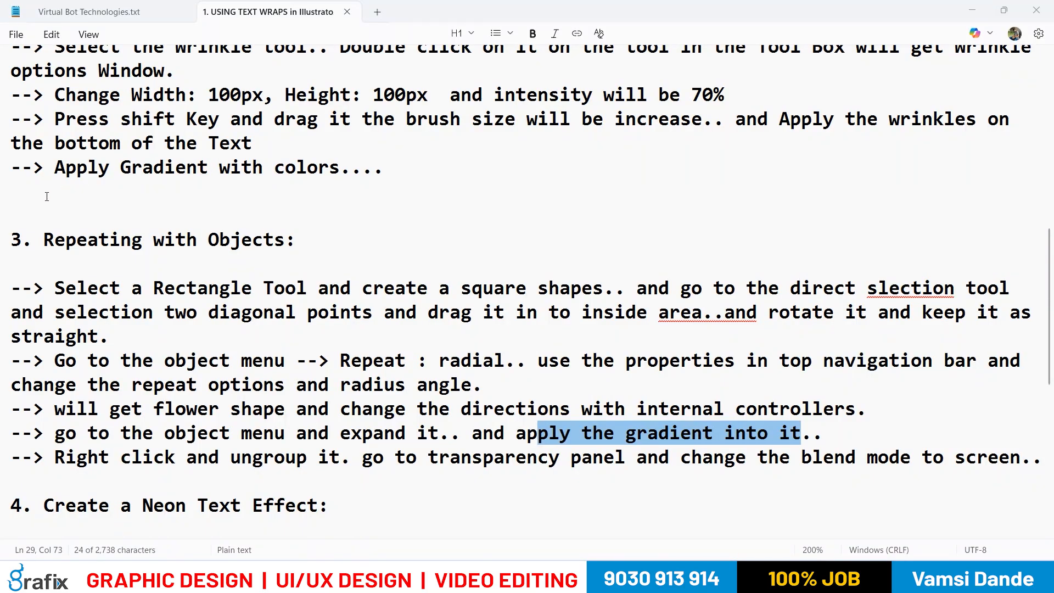
pyautogui.hotkey('alt', 'Tab')
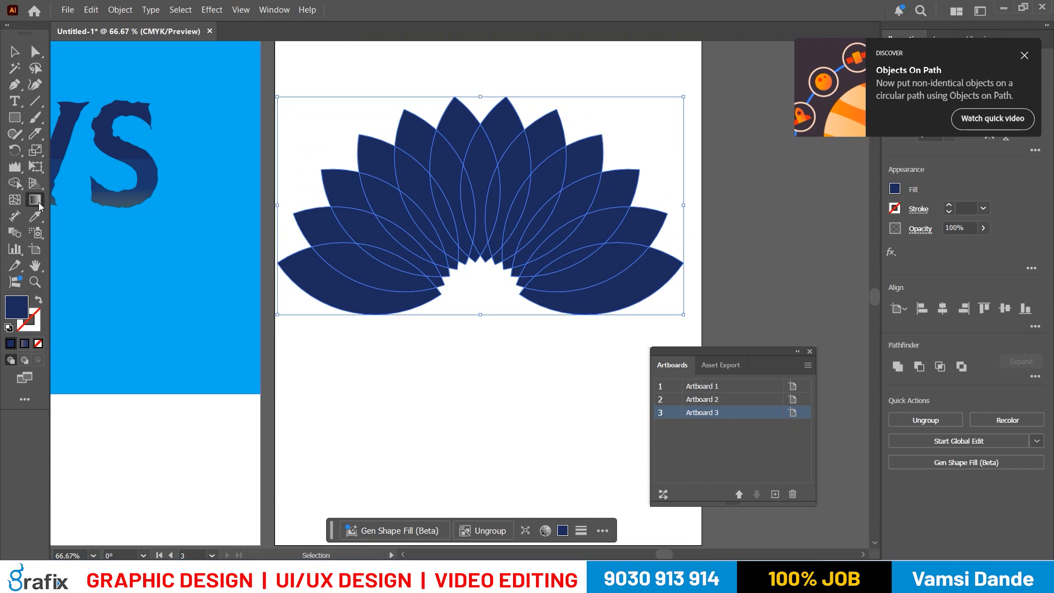
pyautogui.press('g')
pyautogui.click(262, 332)
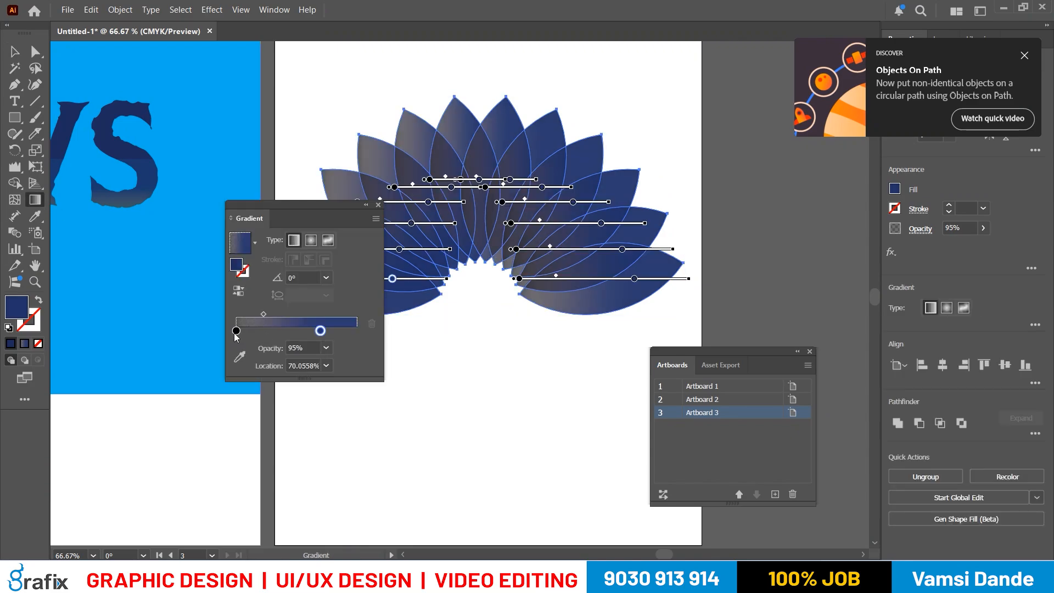
# - Set the petal gradient's first stop to cyan blue and its second stop to dark indigo
pyautogui.doubleClick(236, 331)
pyautogui.click(247, 374)
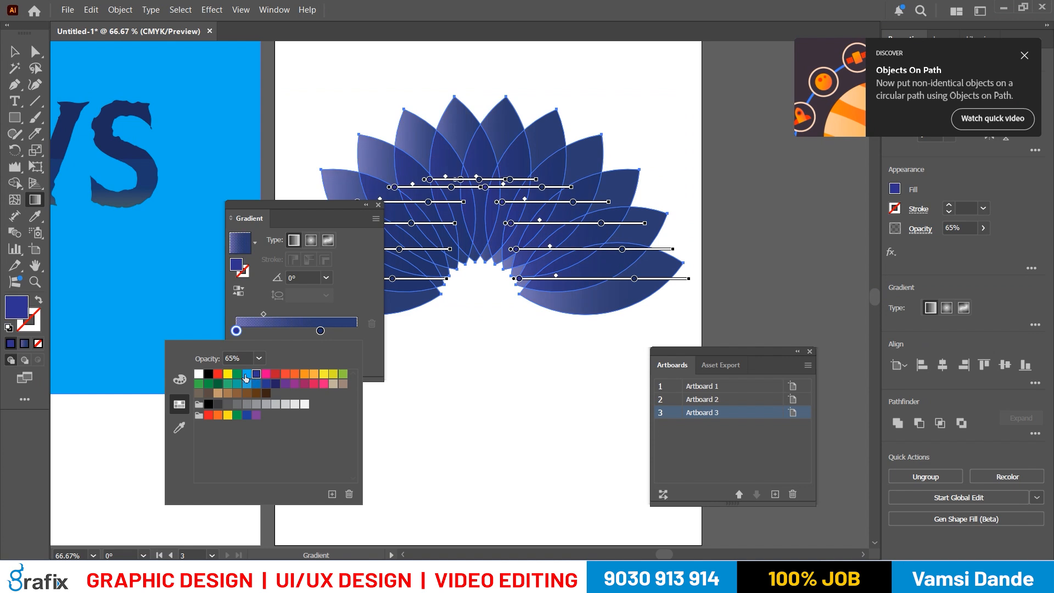
pyautogui.click(321, 331)
pyautogui.doubleClick(321, 331)
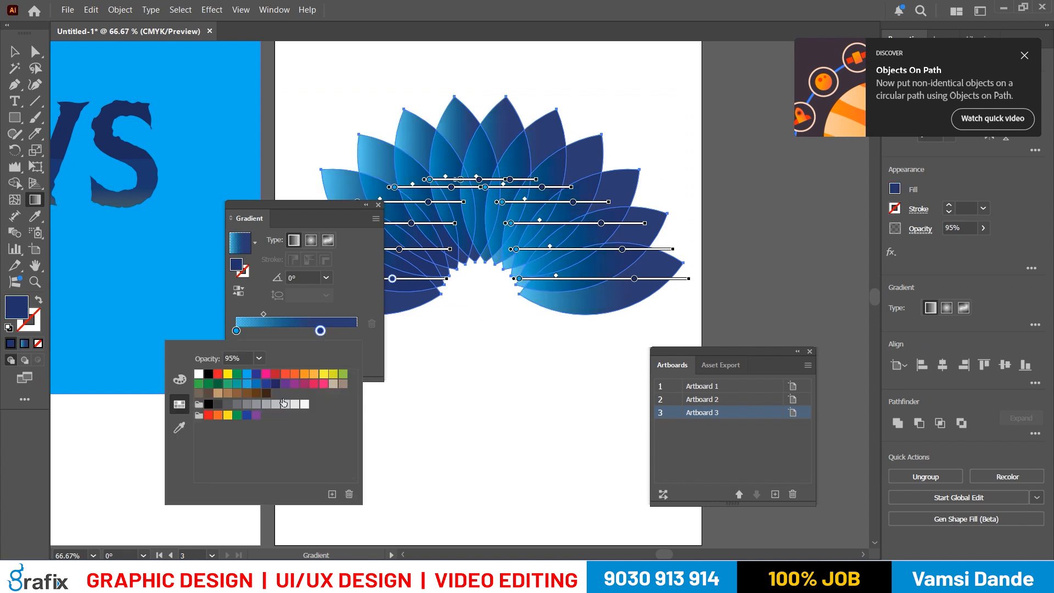
pyautogui.click(275, 384)
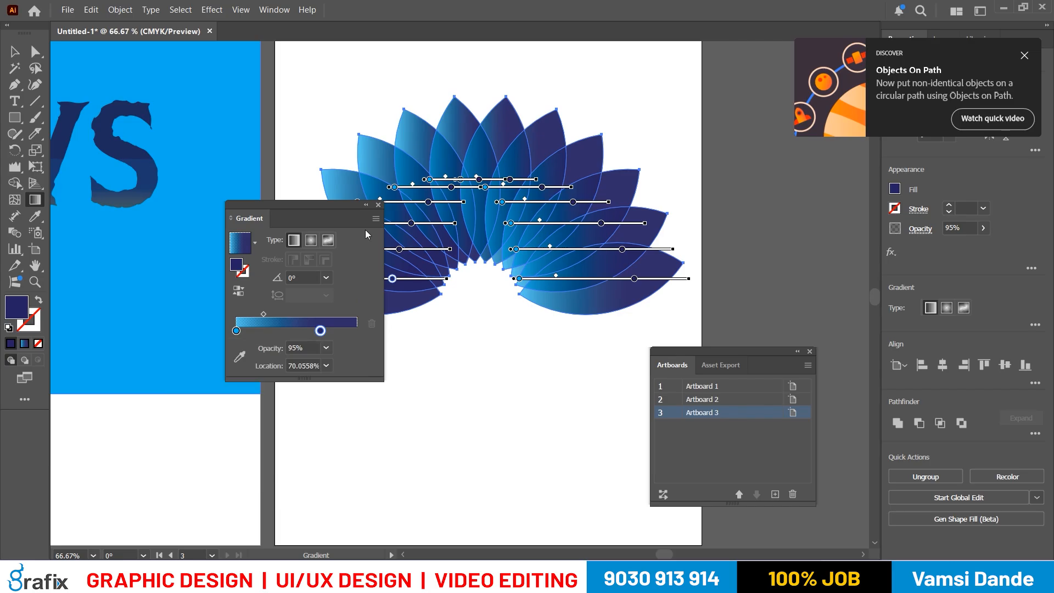
pyautogui.click(379, 205)
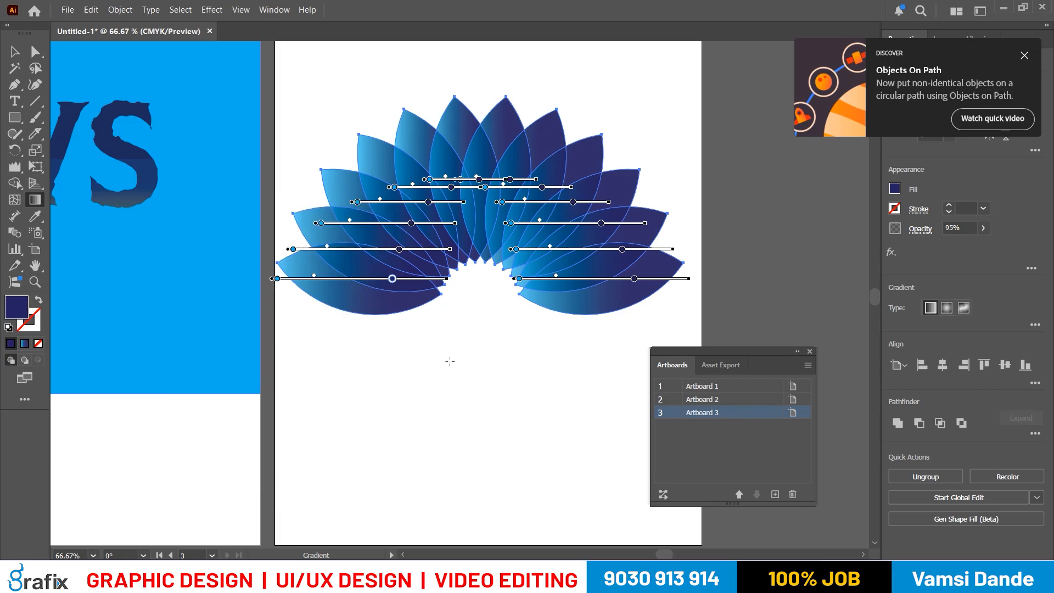
pyautogui.press('v')
# - Check the next instruction in the notes and ungroup the gradient petals
pyautogui.hscroll(1, 551, 233)
pyautogui.hotkey('alt', 'Tab')
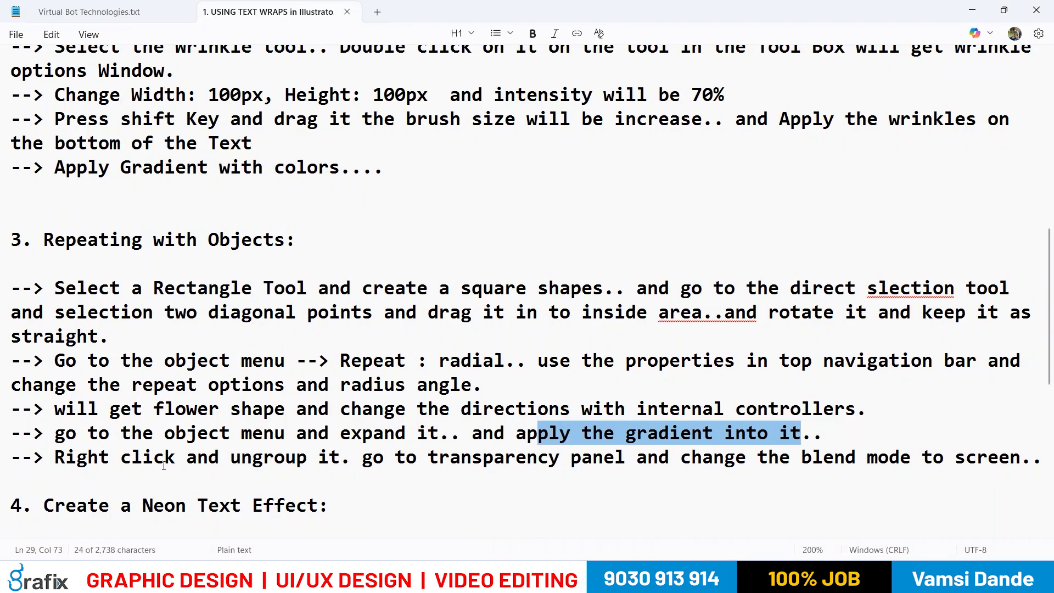
pyautogui.hotkey('alt', 'Tab')
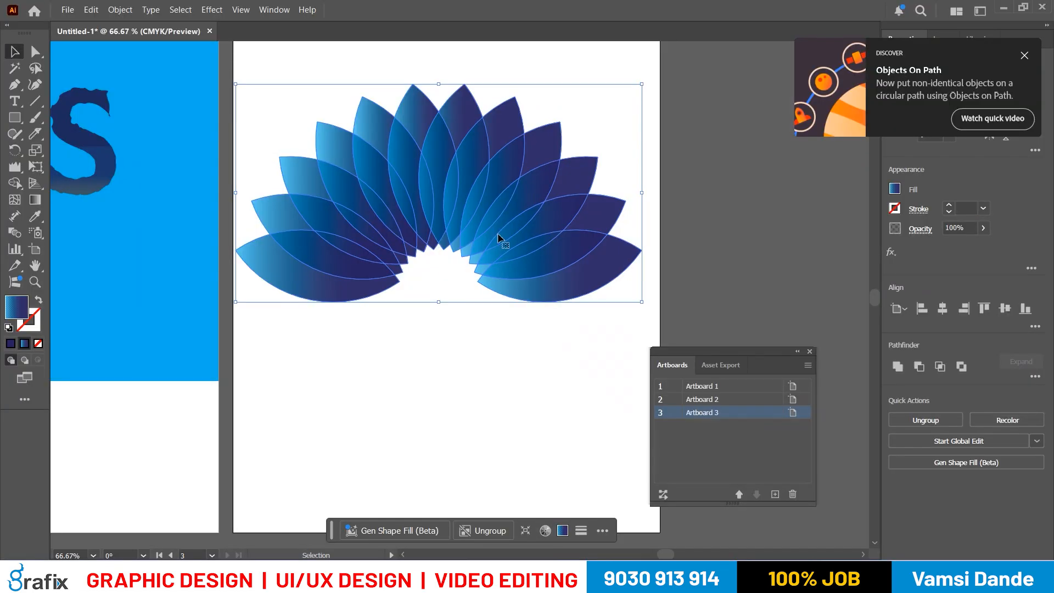
pyautogui.rightClick(493, 216)
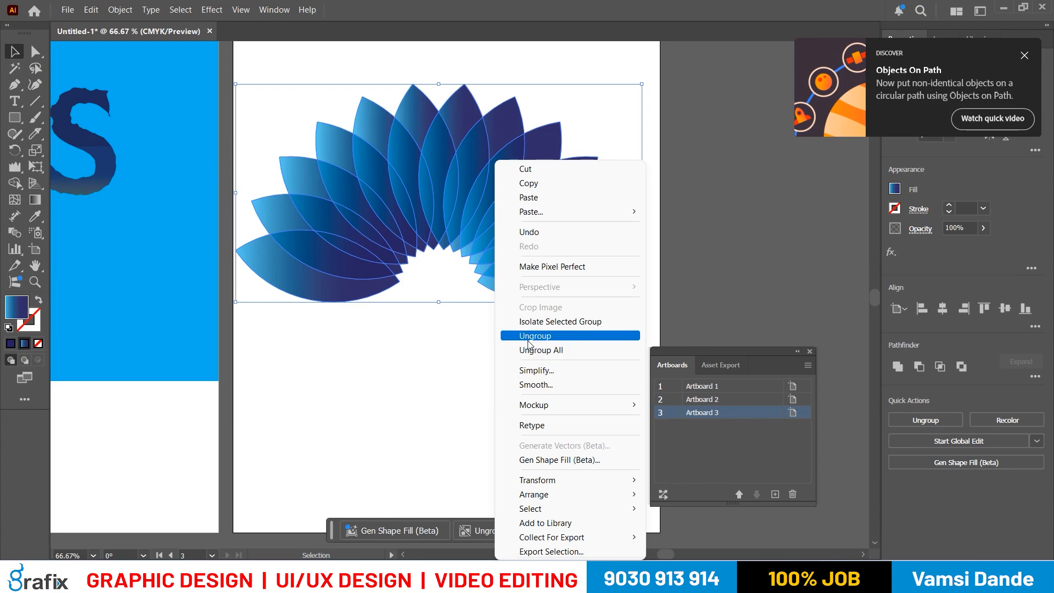
pyautogui.click(519, 333)
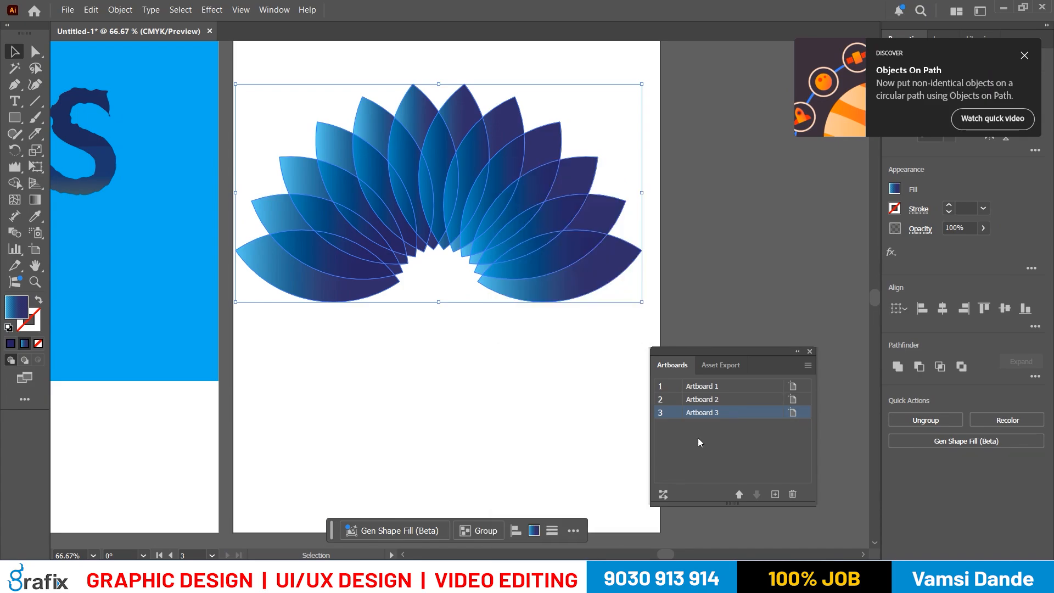
# - Check the notes and open the Transparency panel, placing it above the Artboards panel
pyautogui.hotkey('alt', 'Tab')
pyautogui.hotkey('alt', 'Tab')
pyautogui.click(274, 9)
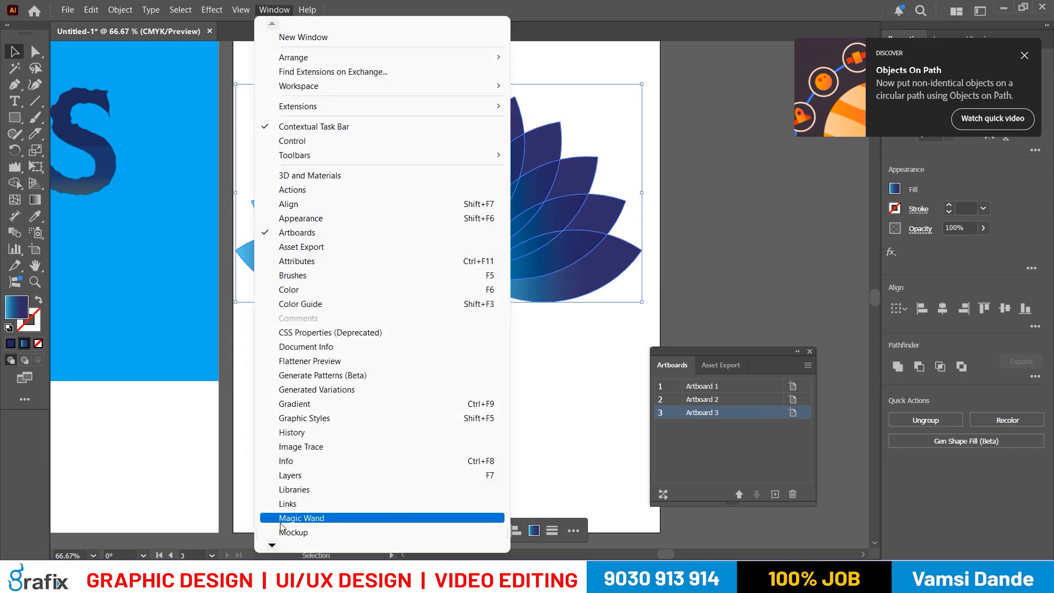
pyautogui.moveTo(273, 546)
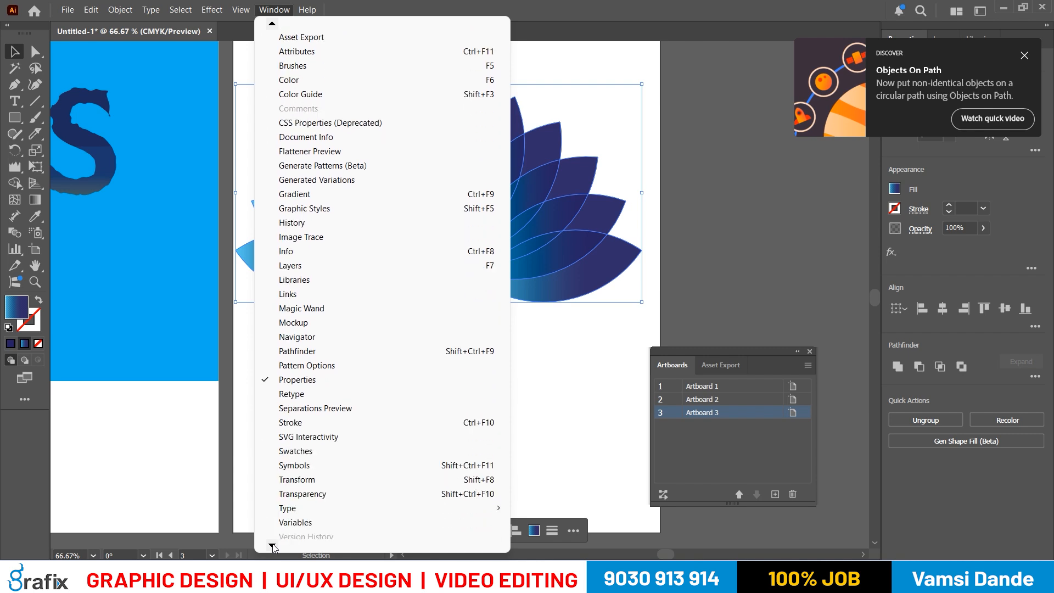
pyautogui.click(331, 466)
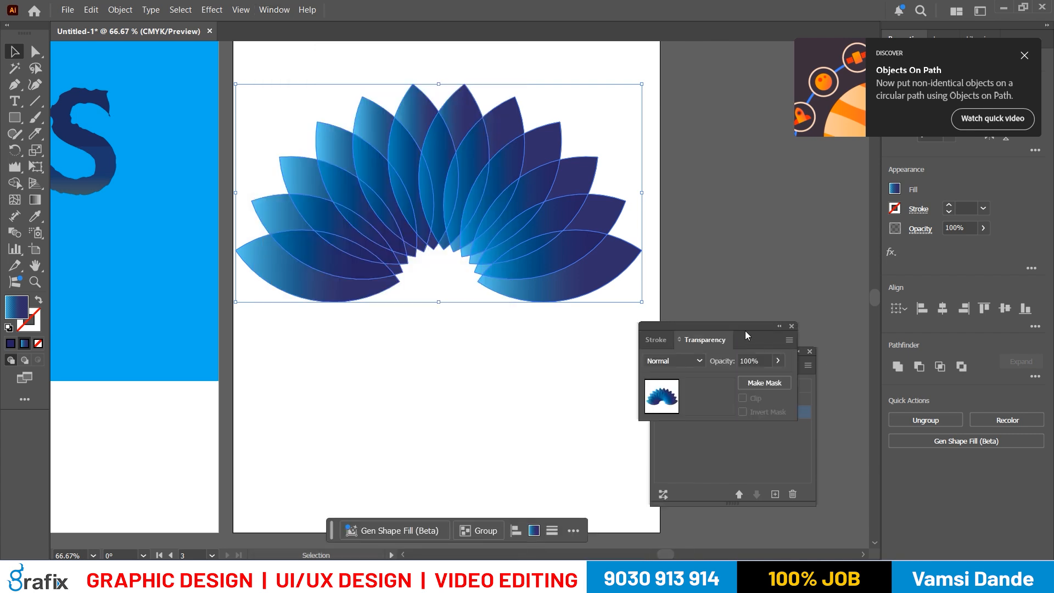
pyautogui.moveTo(745, 330); pyautogui.dragTo(763, 193)
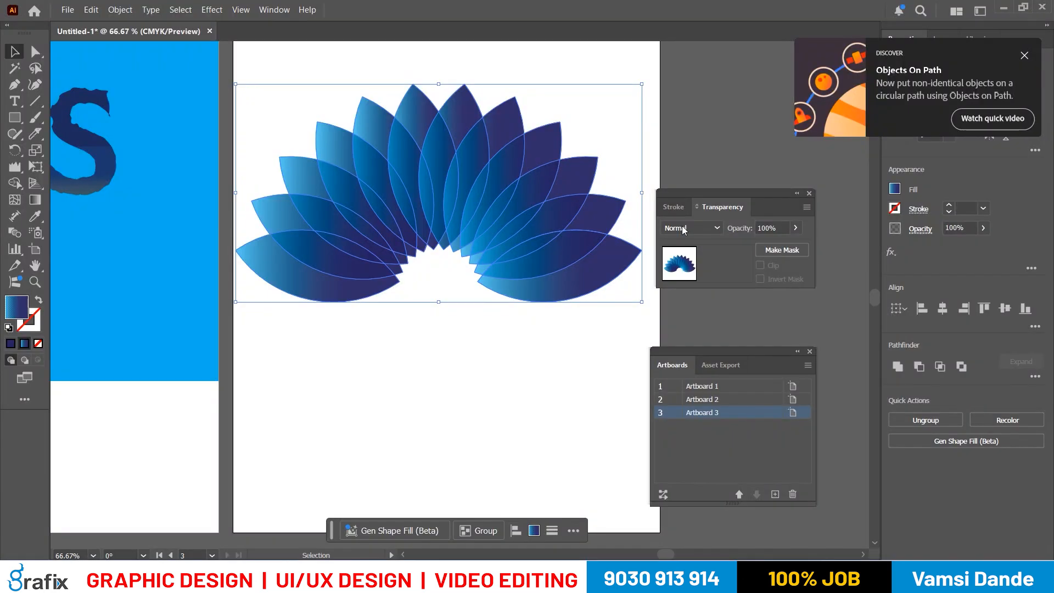
# - Try the Multiply and Screen blend modes on the ungrouped petals and deselect them
pyautogui.click(703, 225)
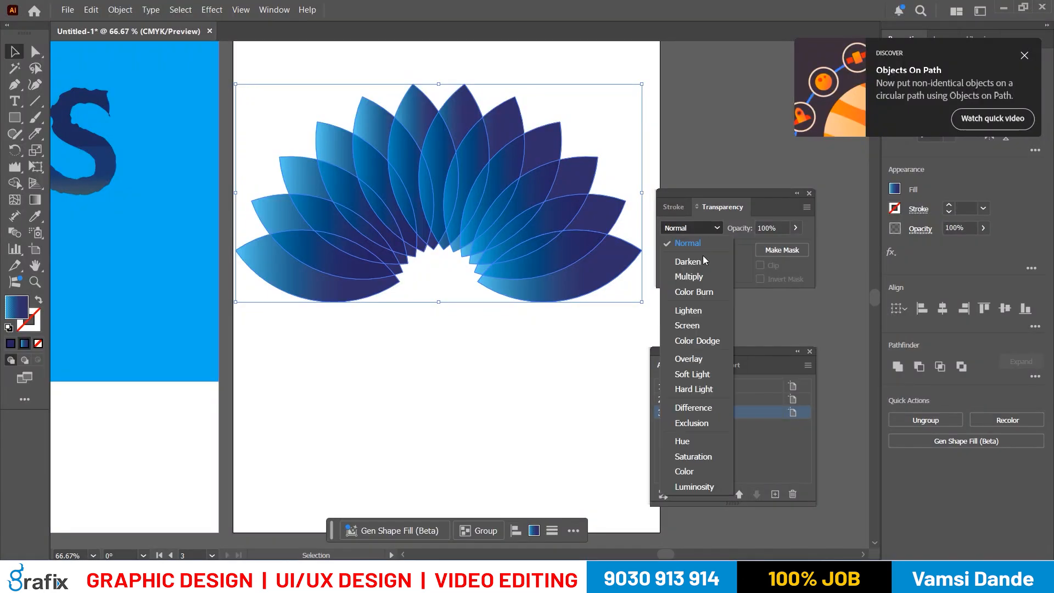
pyautogui.click(700, 276)
pyautogui.click(710, 227)
pyautogui.click(704, 324)
pyautogui.click(510, 341)
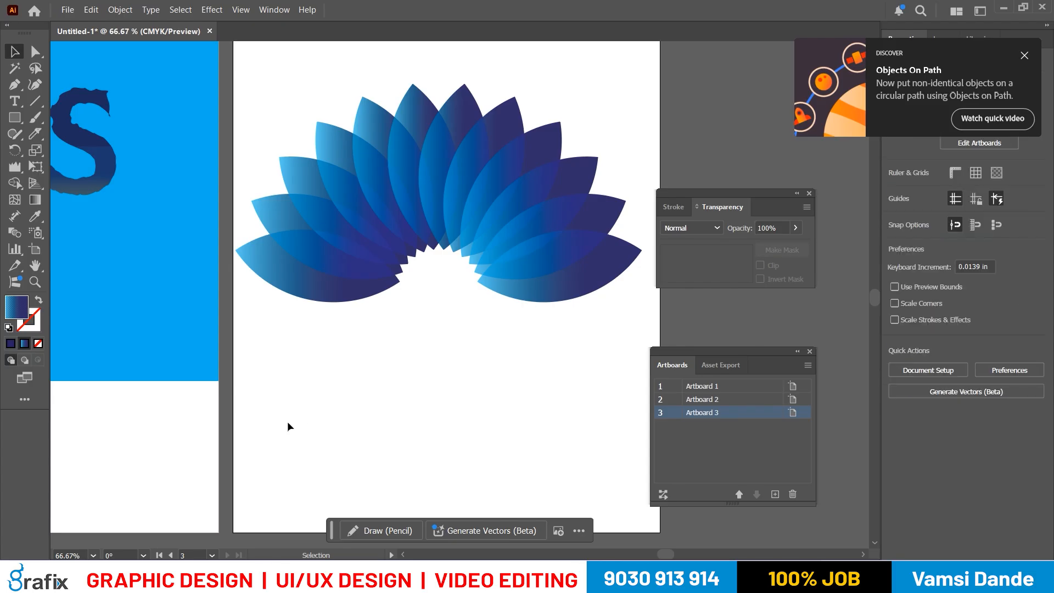
# - Reselect all the petals and try the Color Dodge blend mode on them
pyautogui.click(523, 264)
pyautogui.moveTo(533, 362); pyautogui.dragTo(324, 164)
pyautogui.click(708, 228)
pyautogui.click(698, 336)
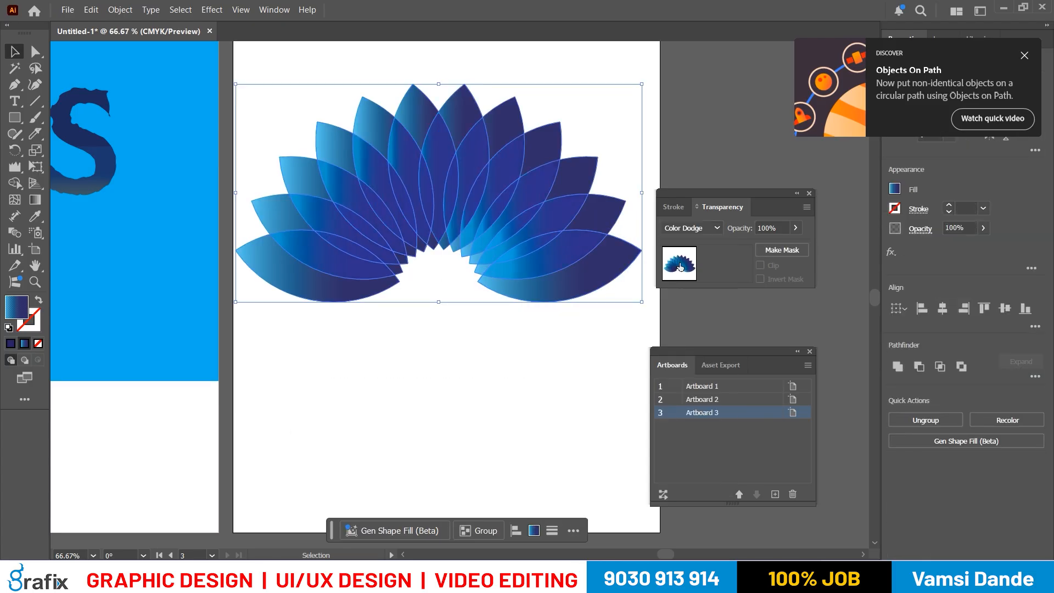
# - Reselect all the petals and set their blend mode to Overlay
pyautogui.click(465, 439)
pyautogui.moveTo(572, 392); pyautogui.dragTo(232, 145)
pyautogui.click(708, 228)
pyautogui.click(695, 358)
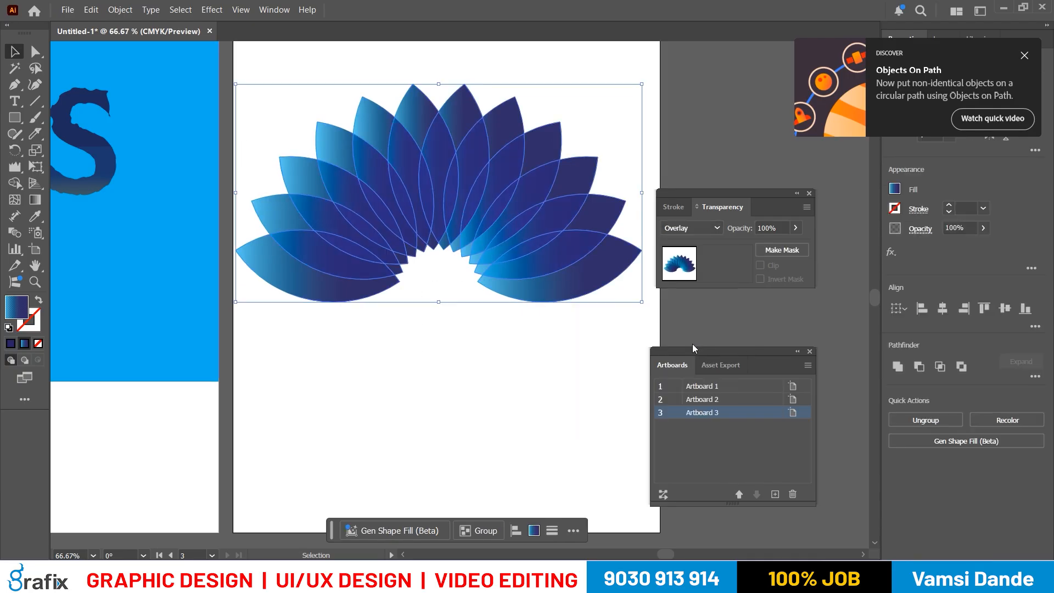
# - Deselect and reselect all the petals, then try the Soft Light and Hard Light blend modes on them
pyautogui.click(603, 378)
pyautogui.click(321, 169)
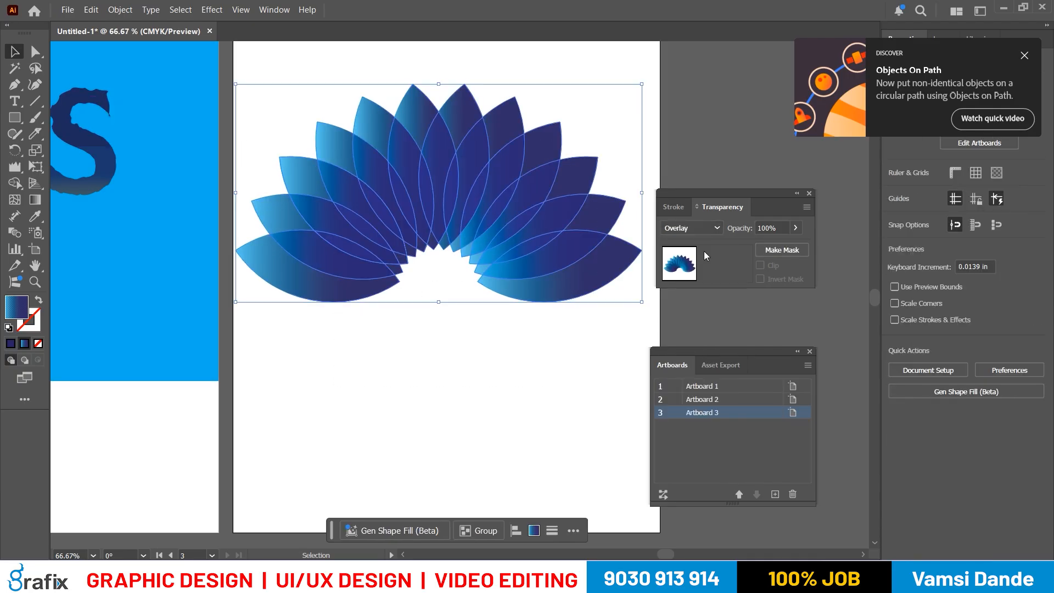
pyautogui.click(717, 230)
pyautogui.click(696, 376)
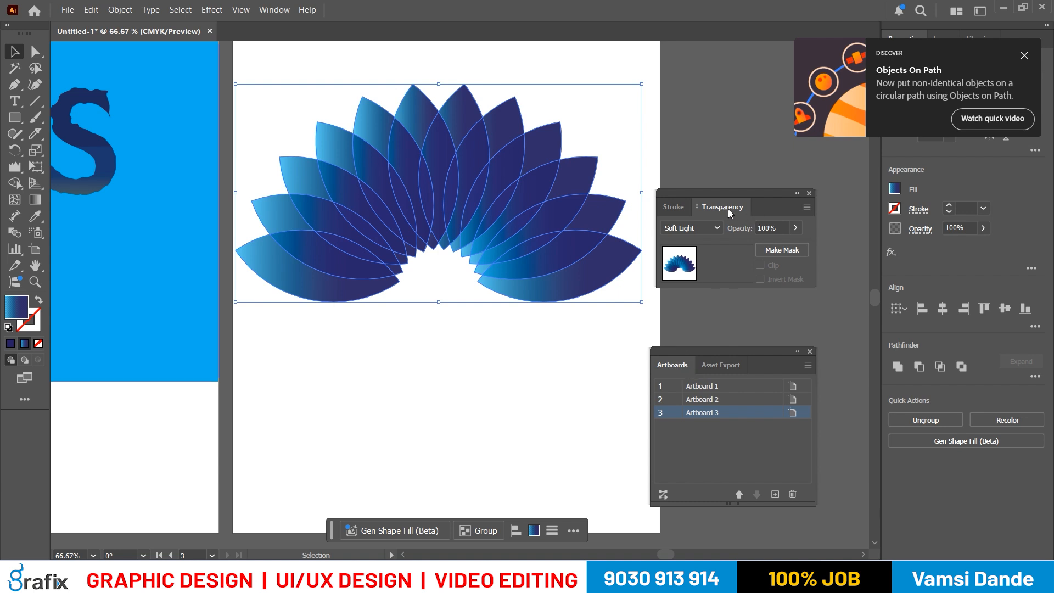
pyautogui.click(706, 226)
pyautogui.click(696, 389)
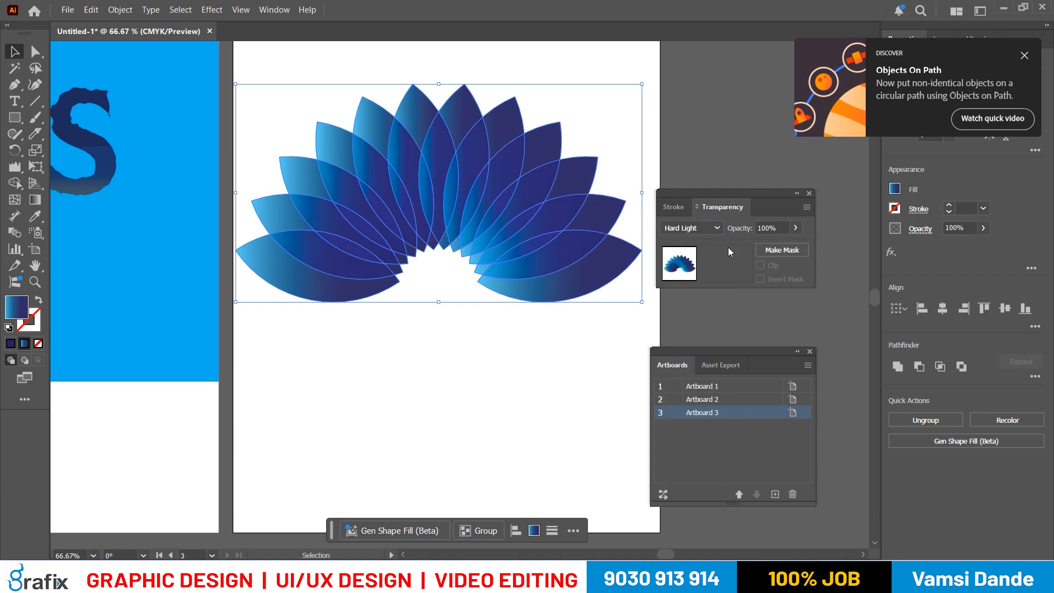
# - Try the Difference, Exclusion, Hue and Color blend modes on the selected petals
pyautogui.click(714, 228)
pyautogui.click(697, 412)
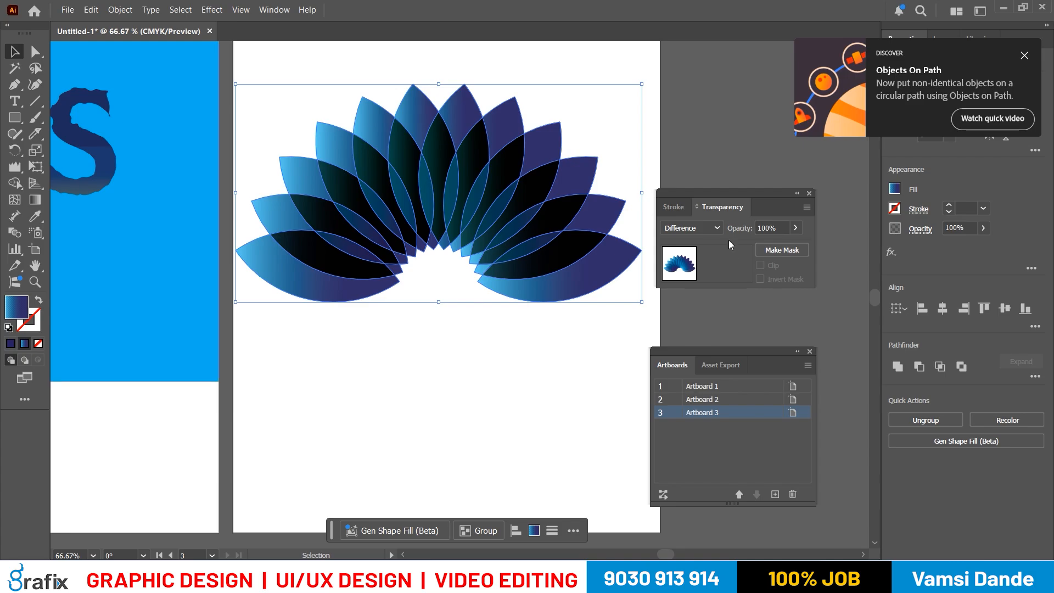
pyautogui.click(714, 228)
pyautogui.click(697, 421)
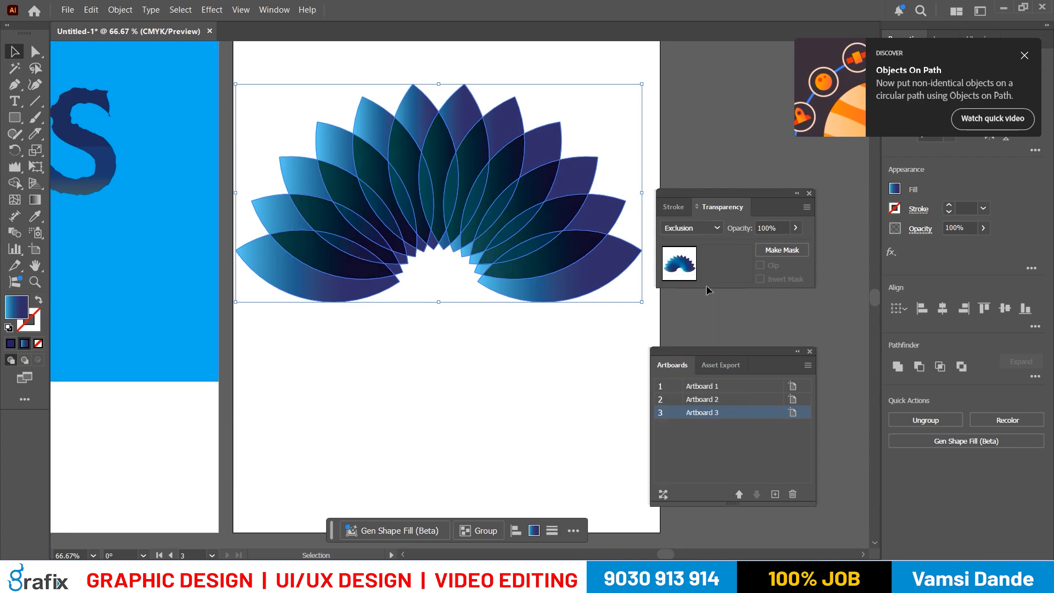
pyautogui.click(714, 227)
pyautogui.click(685, 441)
pyautogui.click(693, 229)
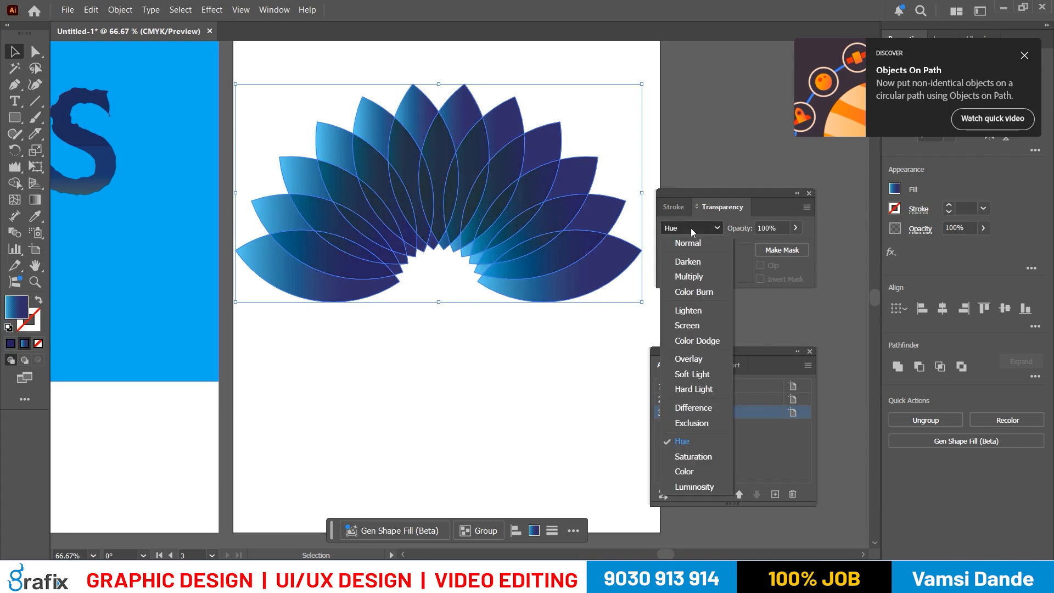
pyautogui.click(684, 471)
# - Compare the Multiply, Color Burn and Overlay blend modes on the selected petals
pyautogui.click(696, 230)
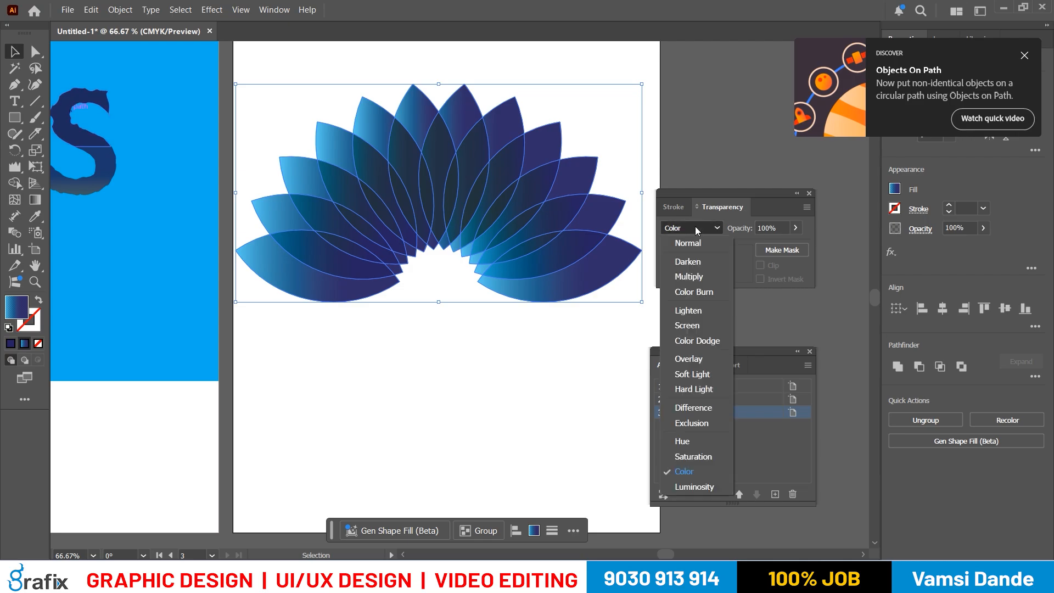
pyautogui.click(689, 277)
pyautogui.click(695, 228)
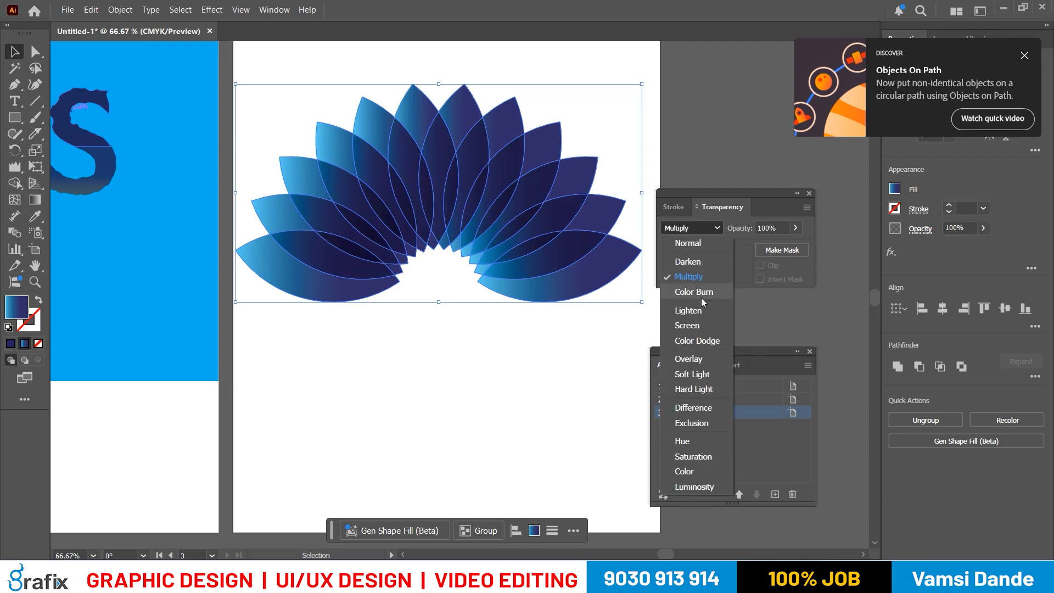
pyautogui.click(700, 298)
pyautogui.click(696, 229)
pyautogui.click(691, 358)
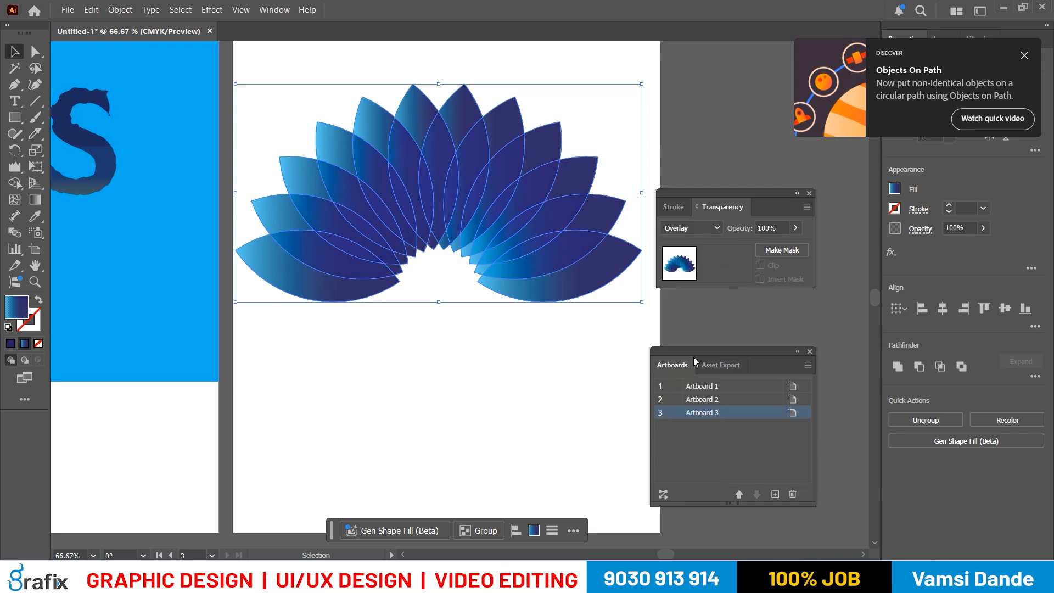
# - Set the blend mode of all the petals to Screen, deselect them and select them again
pyautogui.click(702, 230)
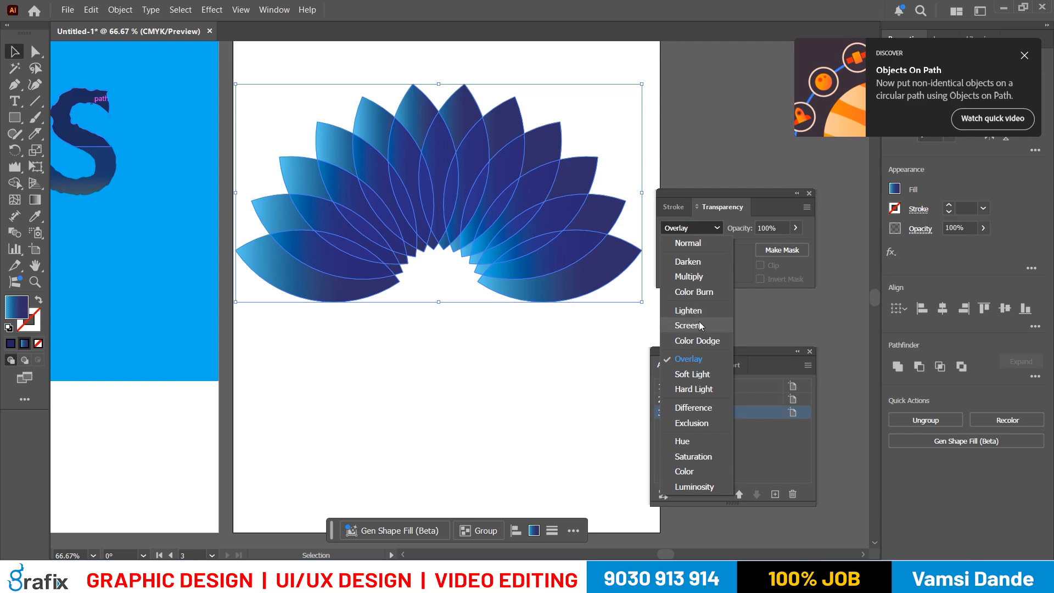
pyautogui.click(700, 324)
pyautogui.click(581, 392)
pyautogui.click(350, 173)
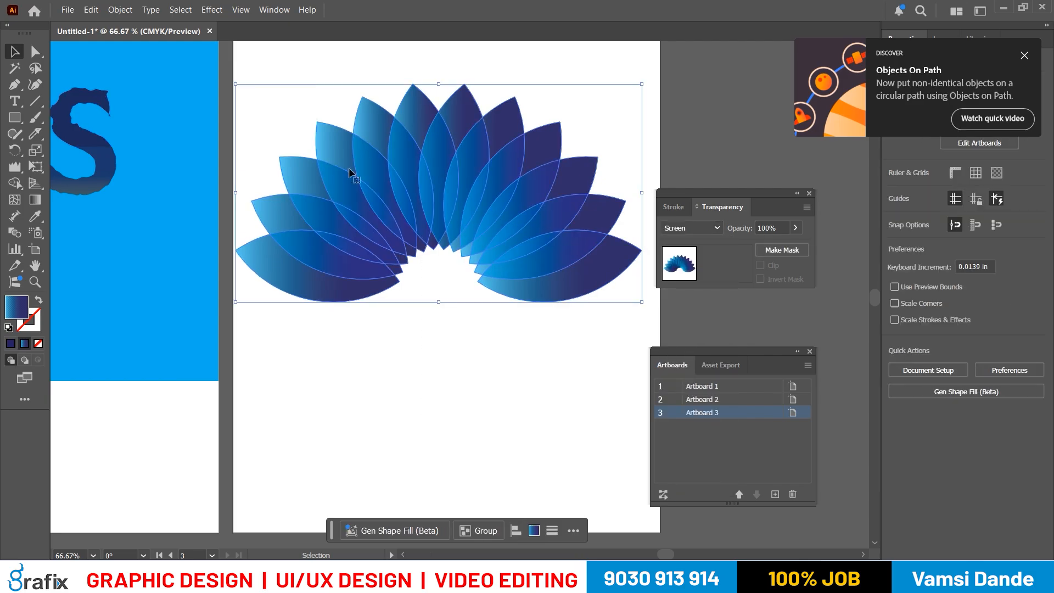
# - Scale the petal fan down proportionally about its centre with Free Transform, shift it slightly and deselect it
pyautogui.press('e')
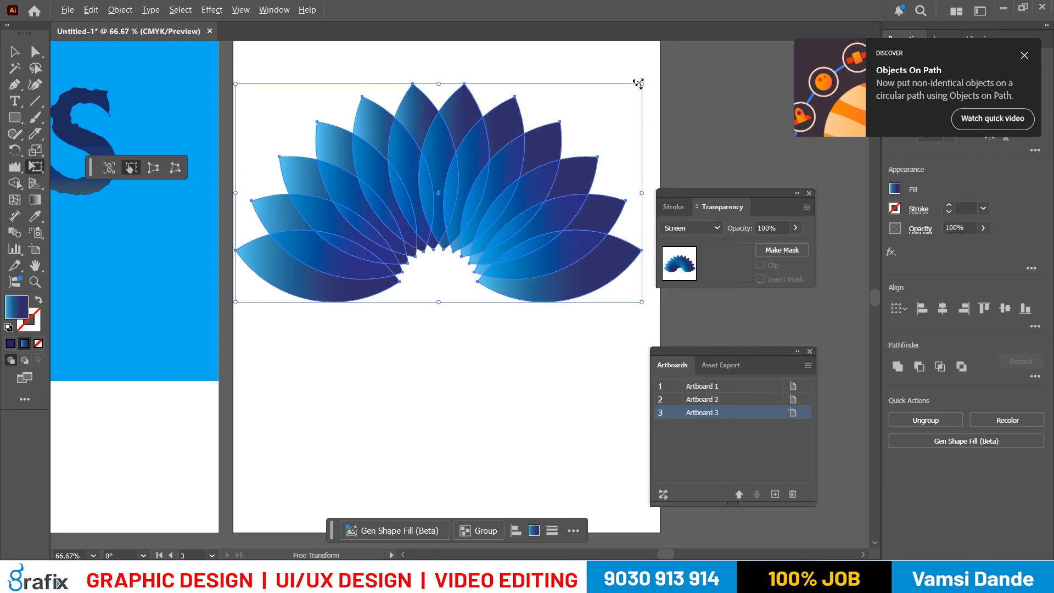
pyautogui.moveTo(638, 83); pyautogui.dragTo(594, 110)
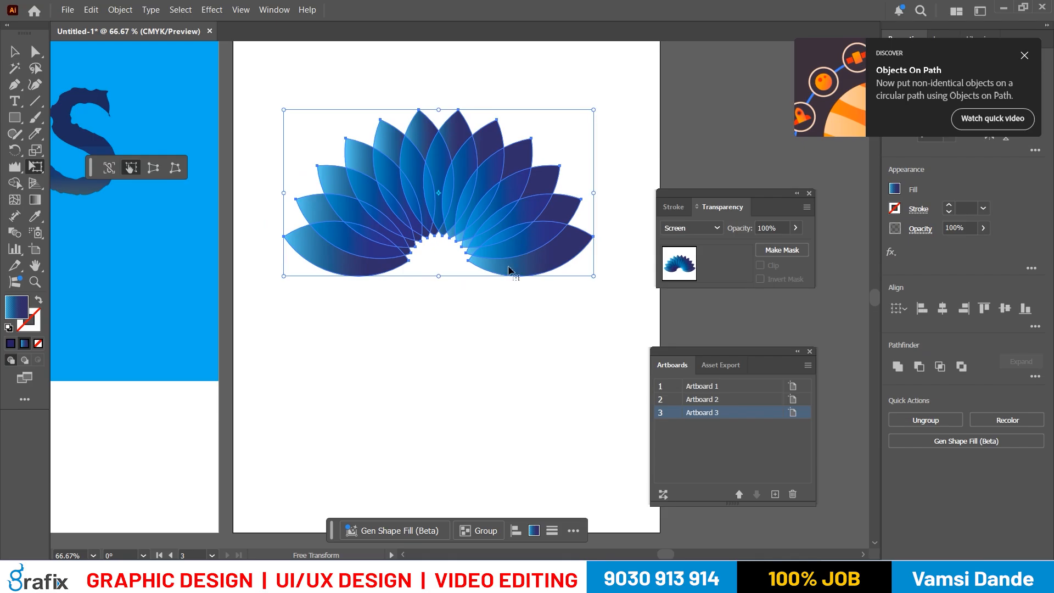
pyautogui.moveTo(509, 232); pyautogui.dragTo(516, 235)
pyautogui.press('v')
pyautogui.click(462, 324)
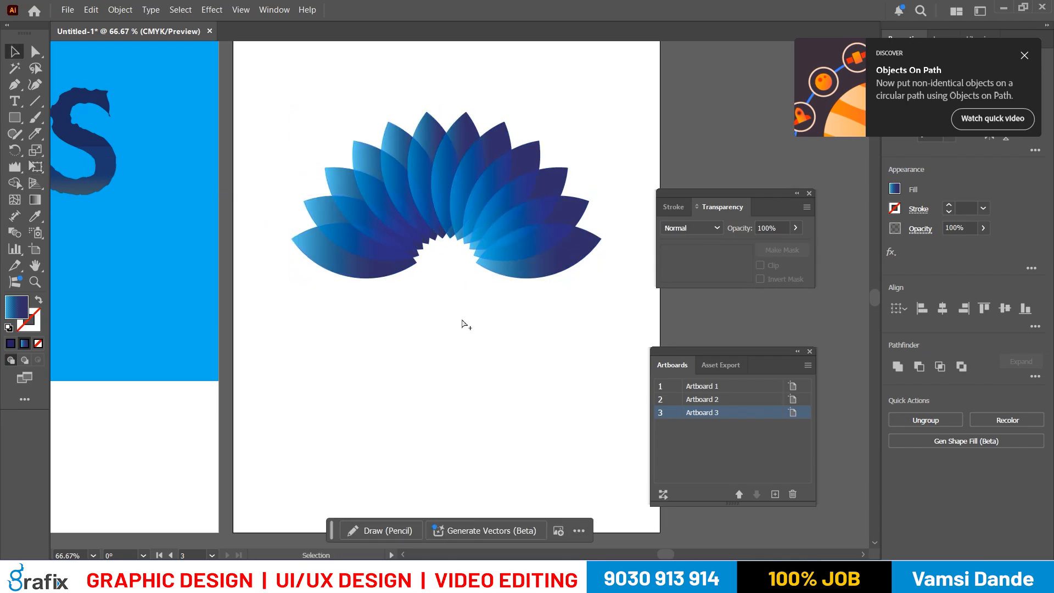
pyautogui.hotkey('ctrl', '-')
pyautogui.hotkey('ctrl', '-')
pyautogui.hotkey('ctrl', 's')
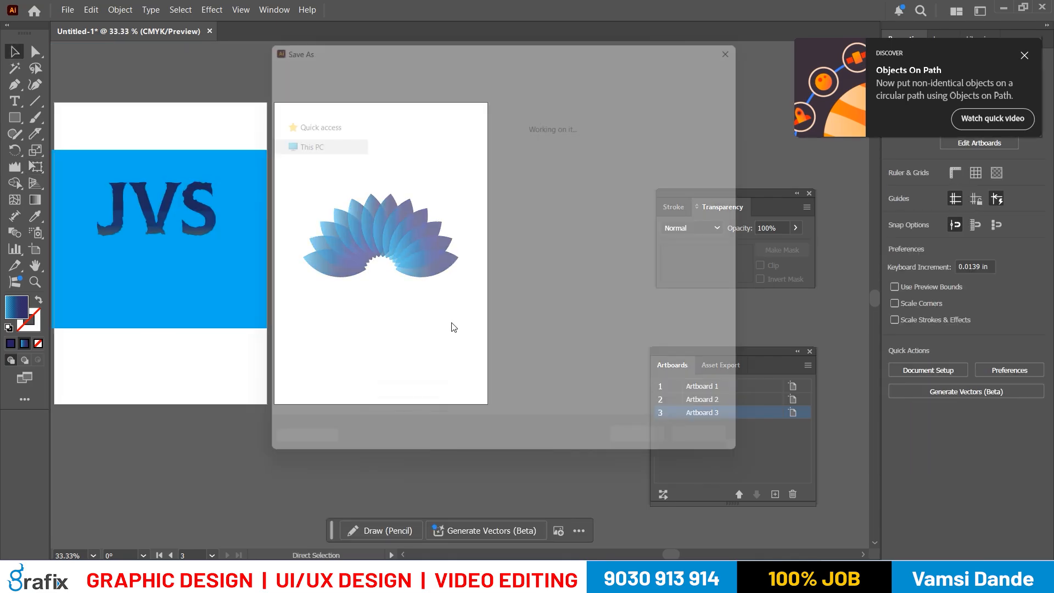
pyautogui.press('Escape')
# - Inspect the petal fan up close, then review the roughened JVS lettering and the arched text artboards
pyautogui.moveTo(403, 252); pyautogui.dragTo(382, 249)
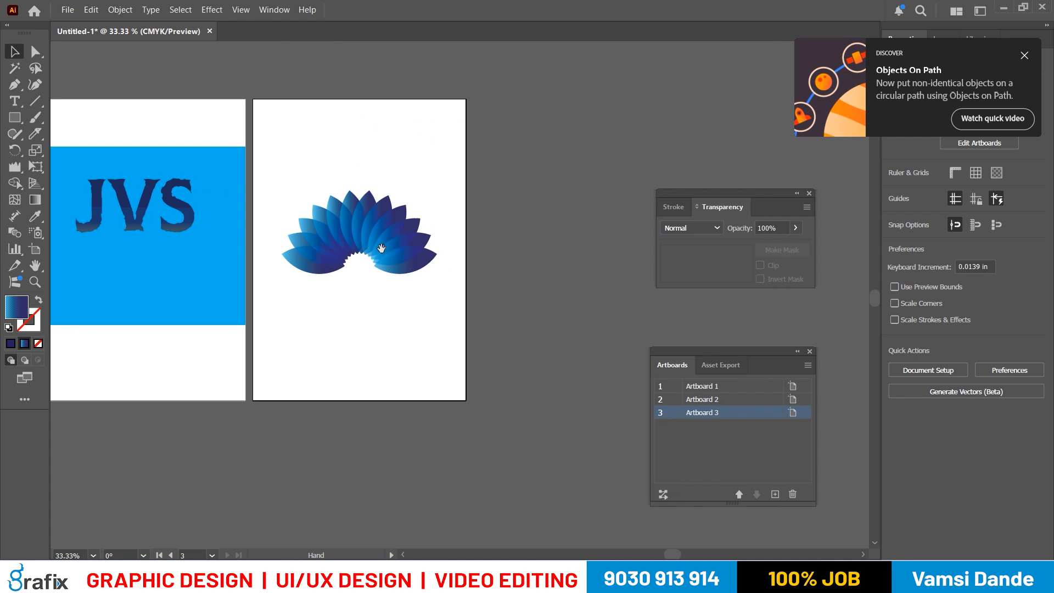
pyautogui.hotkey('ctrl', '+')
pyautogui.hotkey('ctrl', '+')
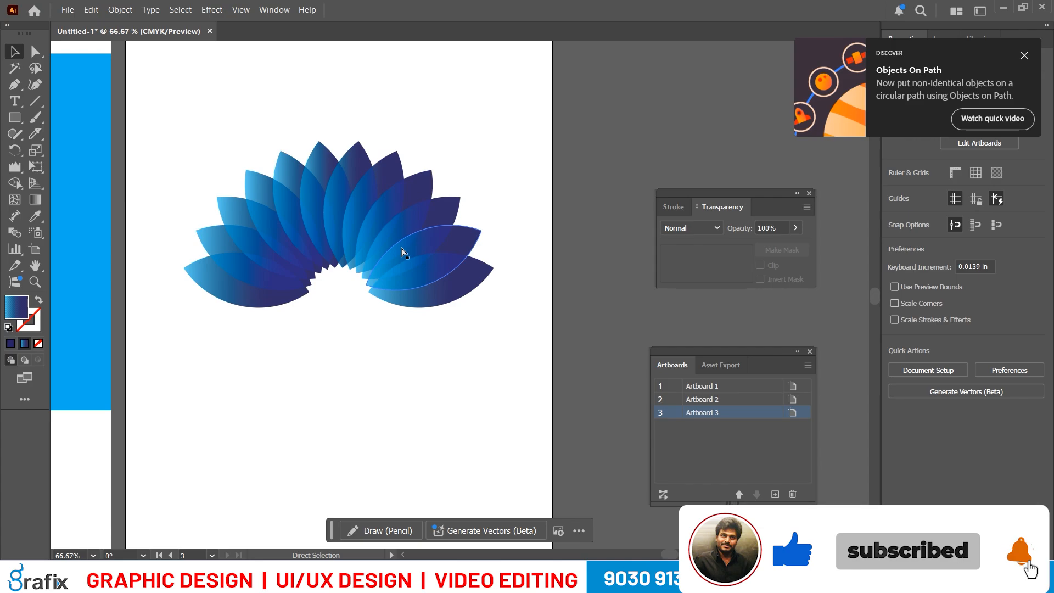
pyautogui.hotkey('ctrl', '1')
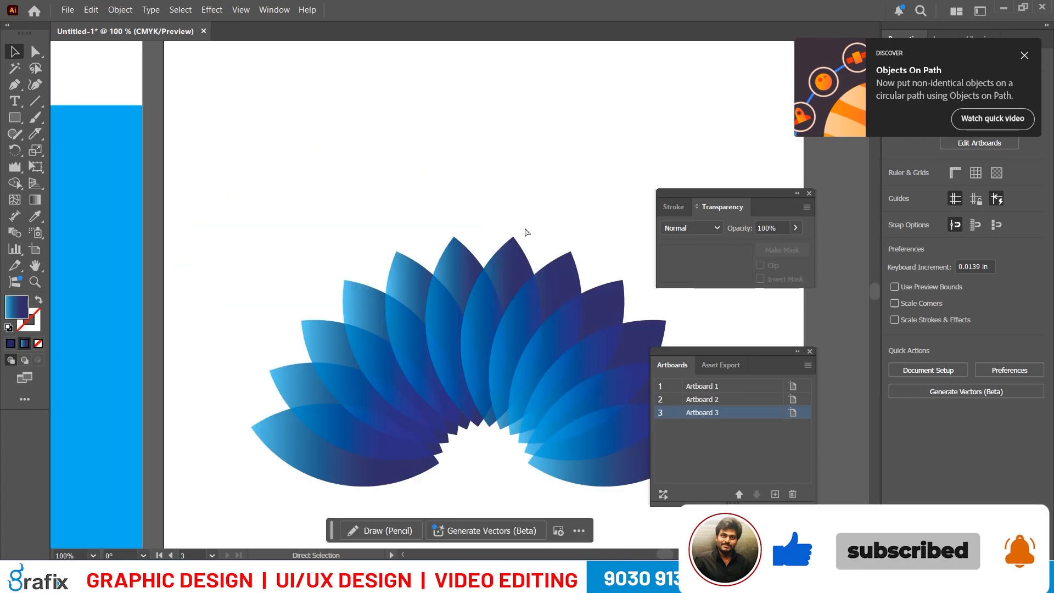
pyautogui.hscroll(3, 516, 227)
pyautogui.scroll(-1, 495, 250)
pyautogui.moveTo(336, 264); pyautogui.dragTo(639, 236)
pyautogui.moveTo(222, 275); pyautogui.dragTo(566, 257)
pyautogui.moveTo(360, 268); pyautogui.dragTo(383, 267)
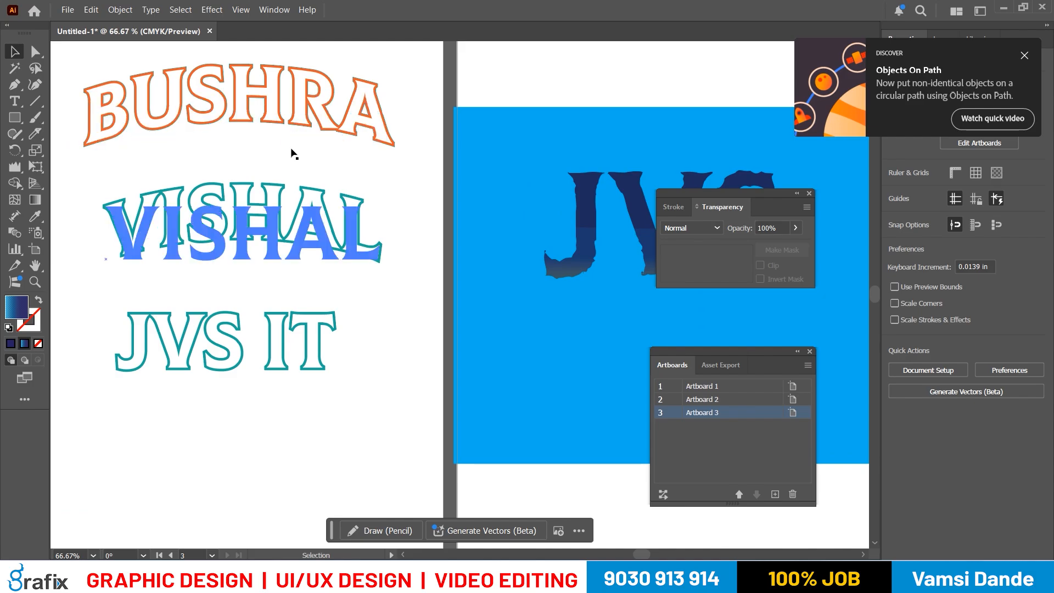
pyautogui.hscroll(4, 400, 228)
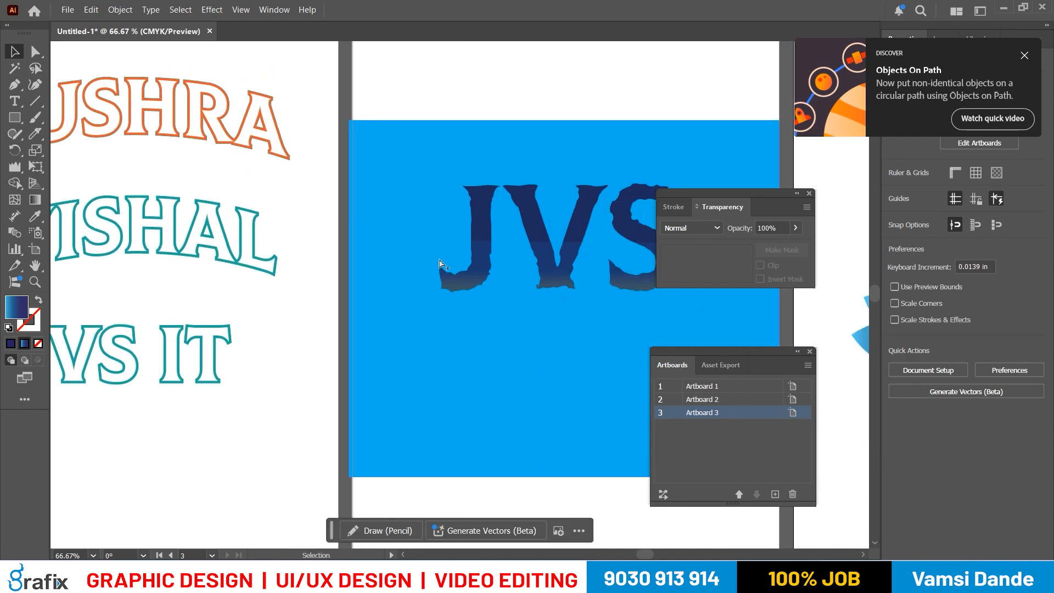
pyautogui.scroll(-2, 439, 258)
pyautogui.scroll(1, 446, 265)
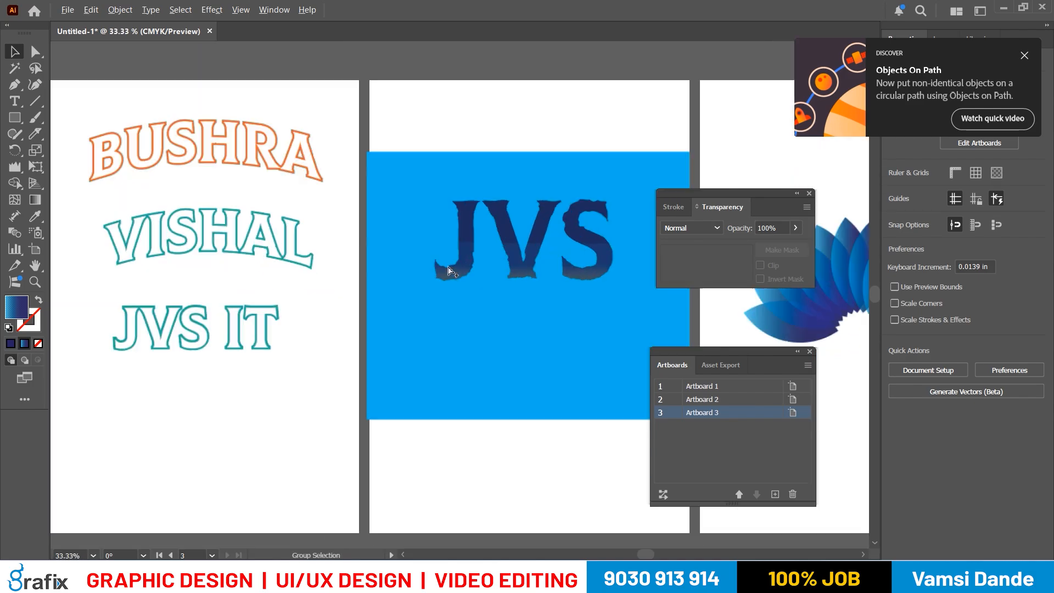
pyautogui.moveTo(490, 242); pyautogui.dragTo(460, 228)
pyautogui.scroll(-1, 405, 301)
pyautogui.scroll(1, 410, 249)
# - Check that the top two arched text objects on the first artboard are still editable type
pyautogui.doubleClick(257, 148)
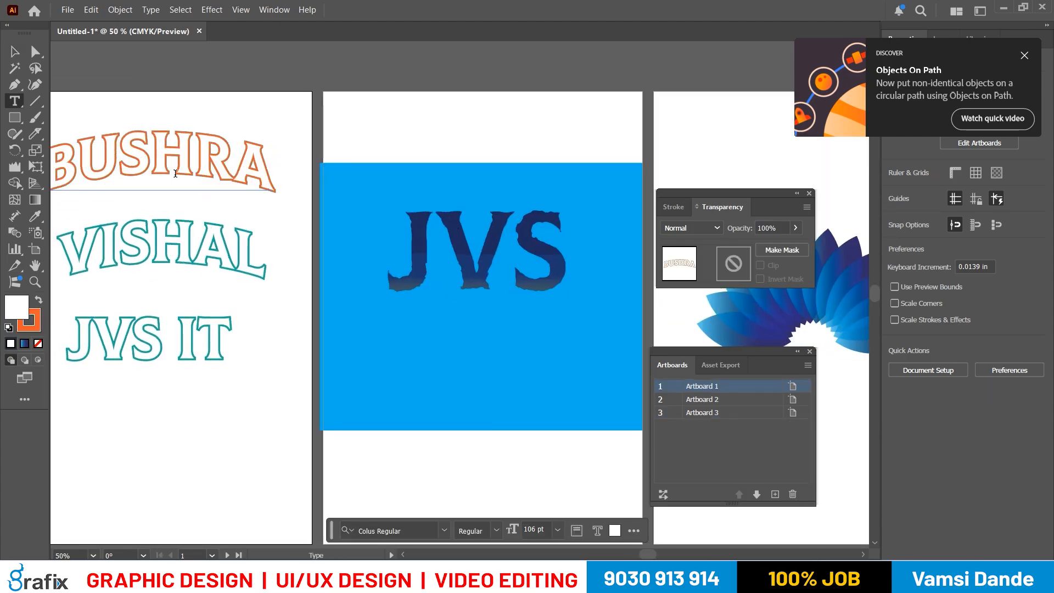
pyautogui.hotkey('ctrl', 'a')
pyautogui.press('Escape')
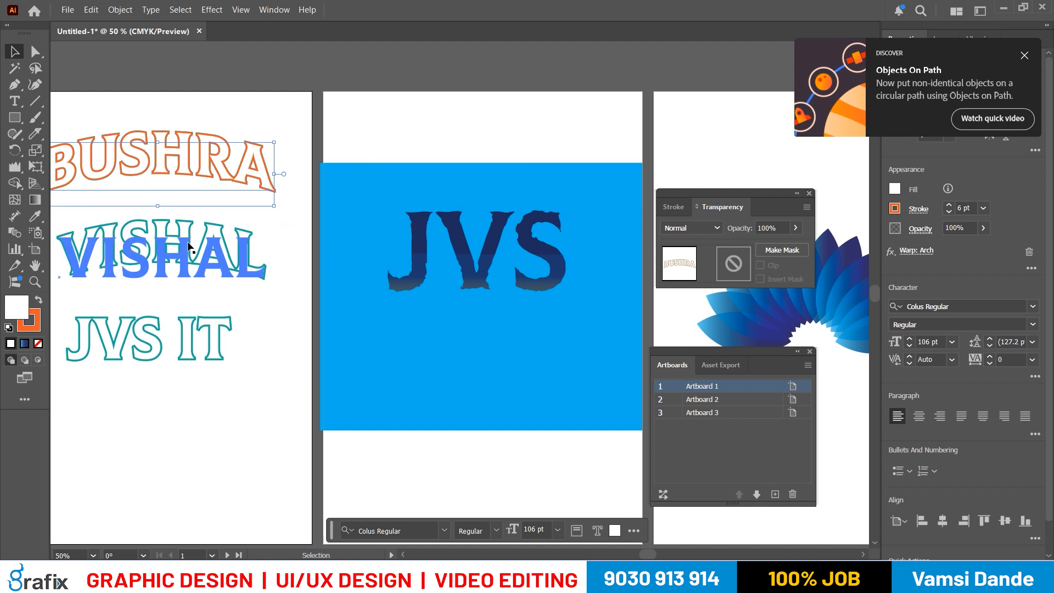
pyautogui.doubleClick(188, 240)
pyautogui.hotkey('ctrl', 'a')
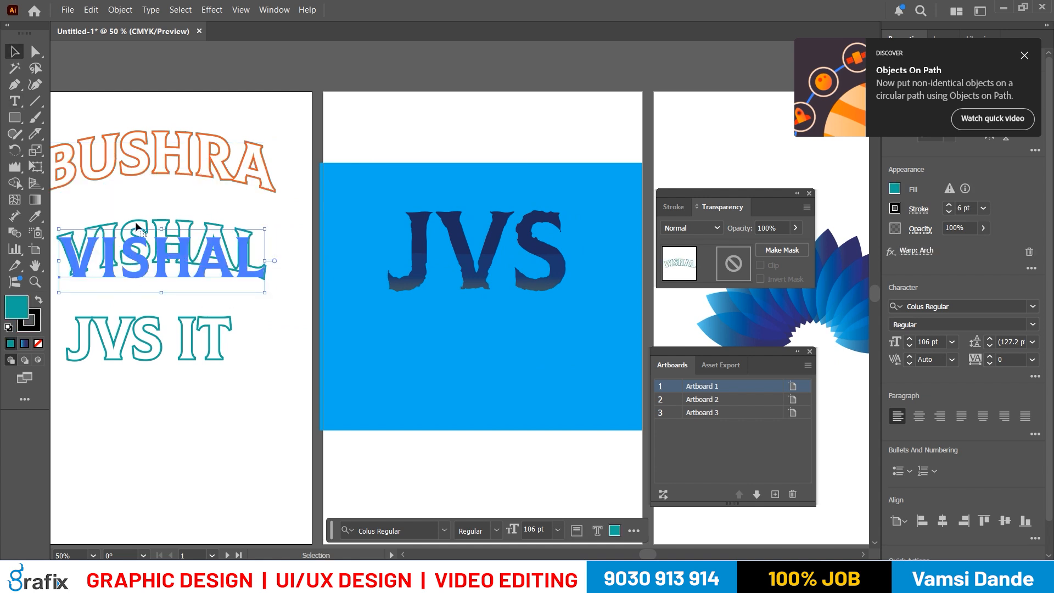
# - Select a single petal in the fan and try the Color Burn blend mode on it
pyautogui.hscroll(5, 384, 254)
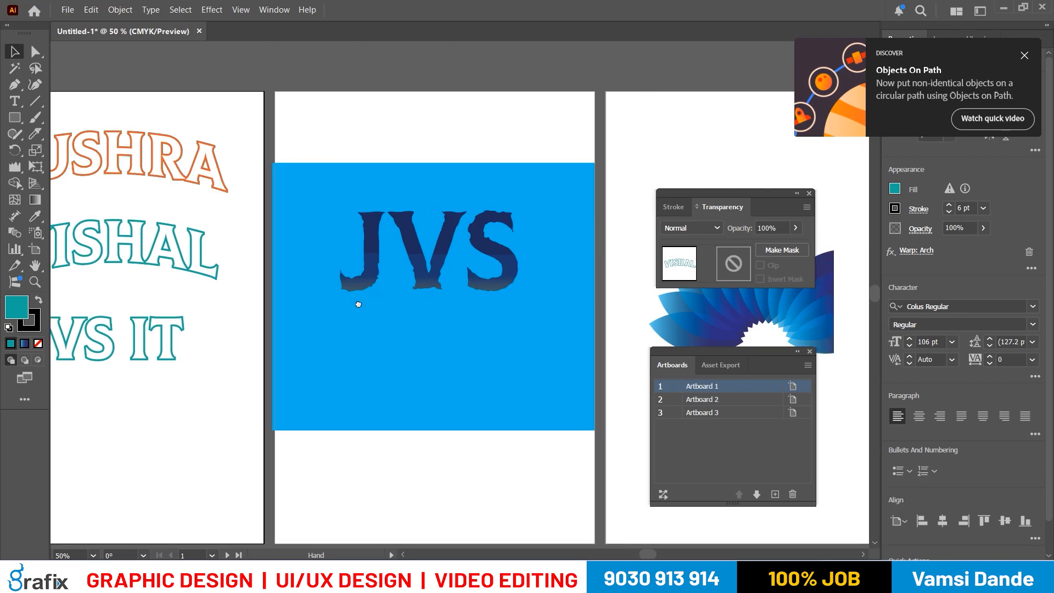
pyautogui.hscroll(8, 424, 283)
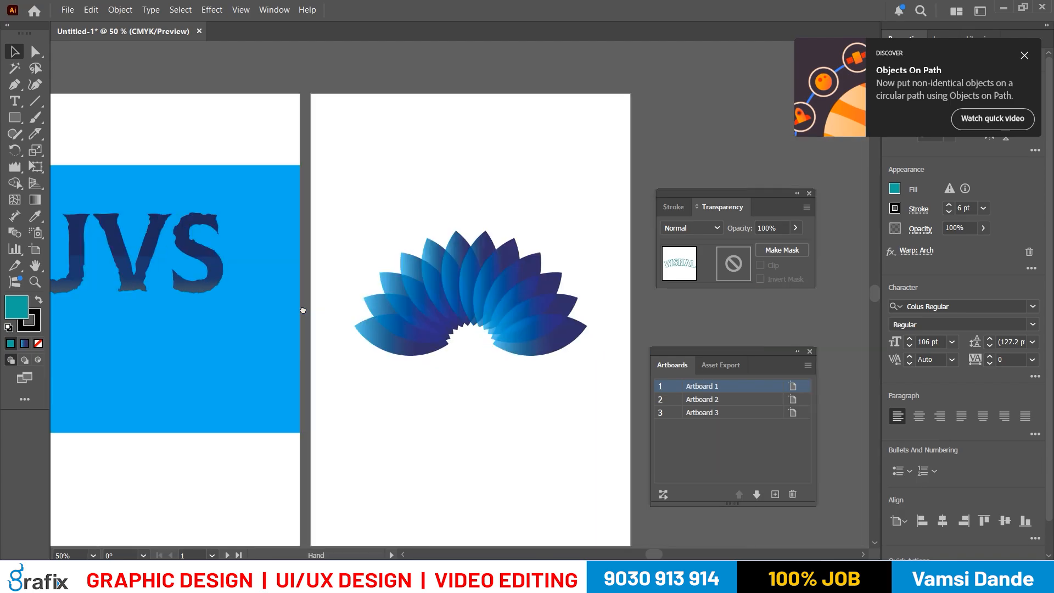
pyautogui.scroll(1, 463, 302)
pyautogui.click(463, 297)
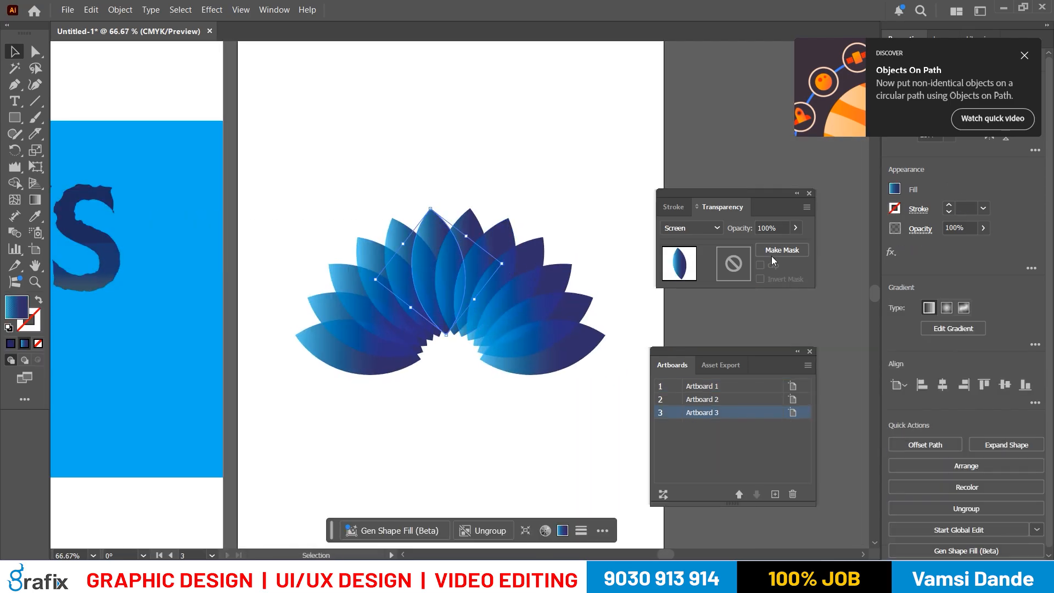
pyautogui.click(685, 228)
pyautogui.click(692, 291)
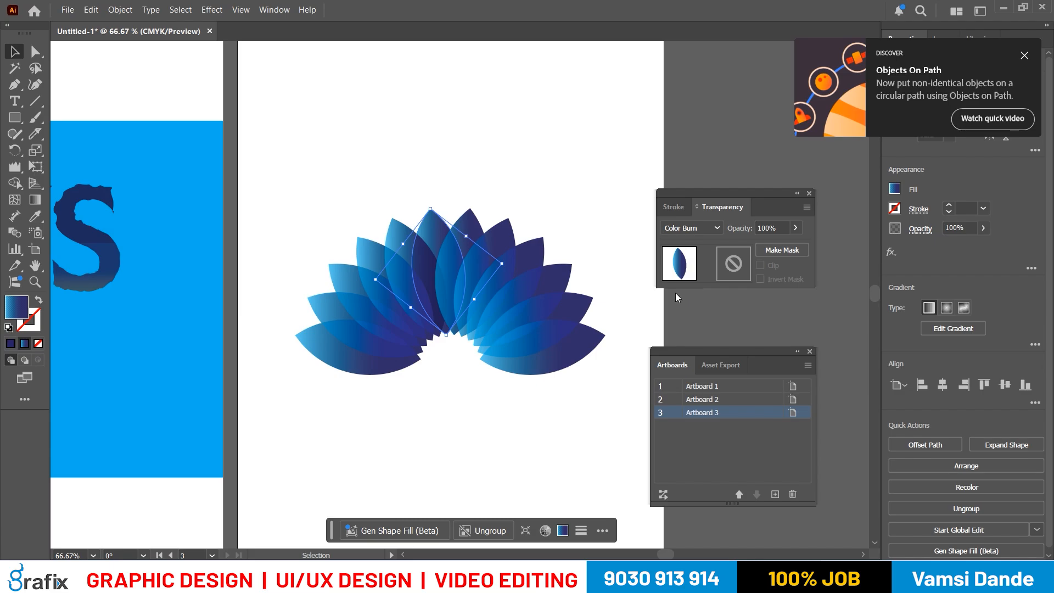
# - Select all the petals and try the Lighten and Multiply blend modes on them
pyautogui.press('a')
pyautogui.hotkey('ctrl', 'a')
pyautogui.click(691, 228)
pyautogui.click(690, 309)
pyautogui.click(691, 228)
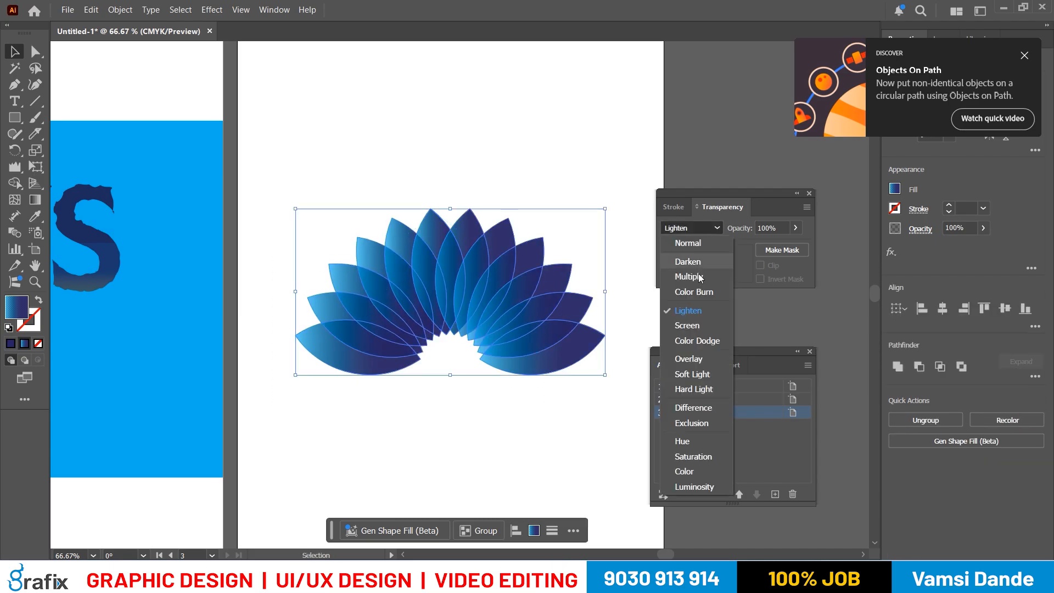
pyautogui.click(697, 300)
# - Reselect all the petals, try the Overlay blend mode on them and deselect
pyautogui.click(577, 453)
pyautogui.moveTo(567, 462); pyautogui.dragTo(346, 269)
pyautogui.click(692, 228)
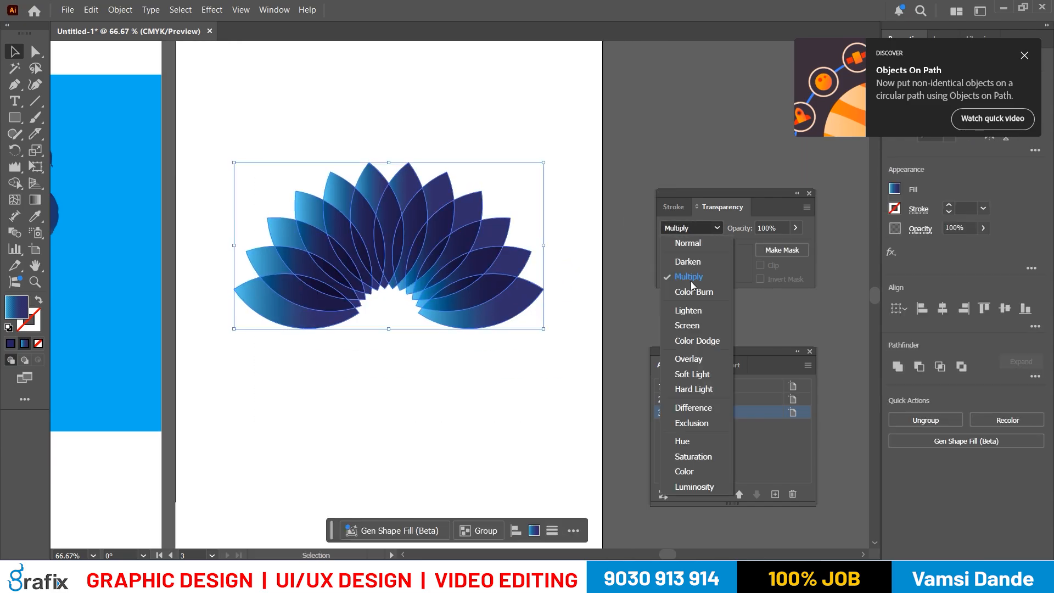
pyautogui.click(688, 359)
pyautogui.click(517, 366)
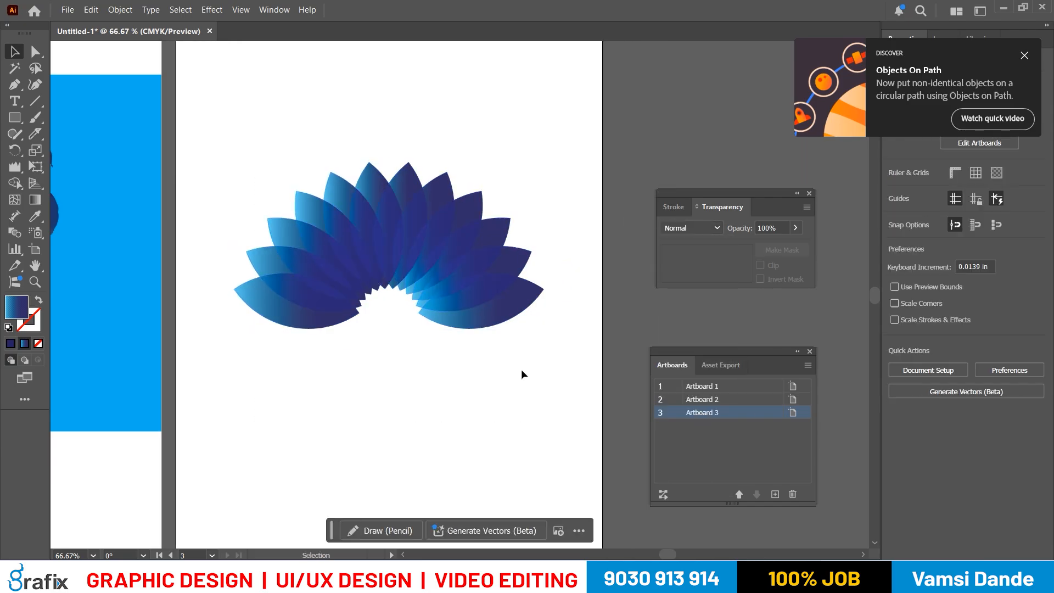
# - Undo the latest blend mode trials on the petals, back to Screen
pyautogui.hotkey('ctrl', 'z')
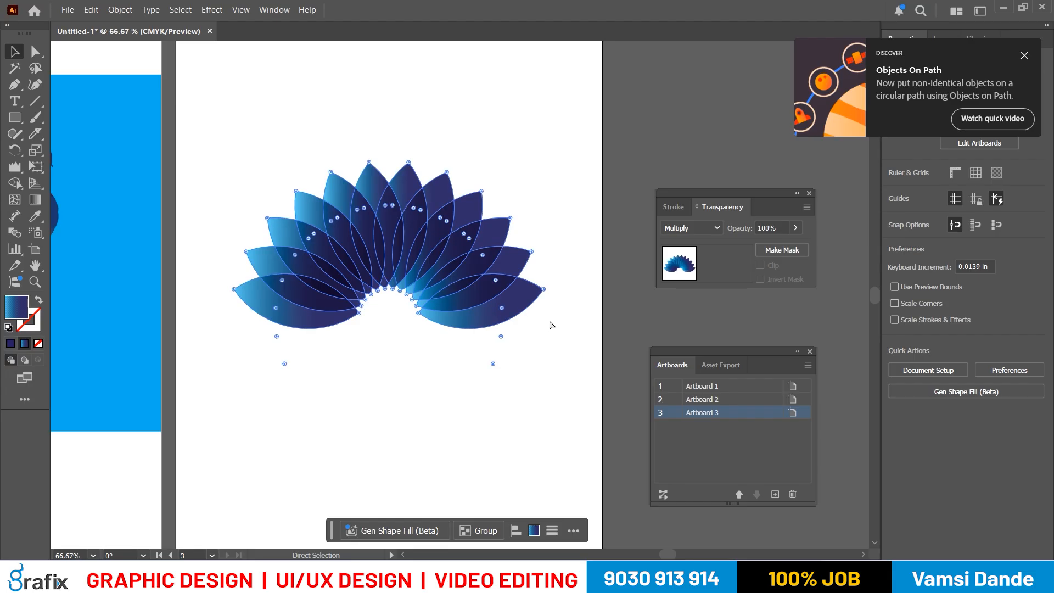
pyautogui.hscroll(1, 550, 323)
pyautogui.scroll(-1, 551, 323)
pyautogui.hotkey('ctrl', 'z')
pyautogui.click(529, 335)
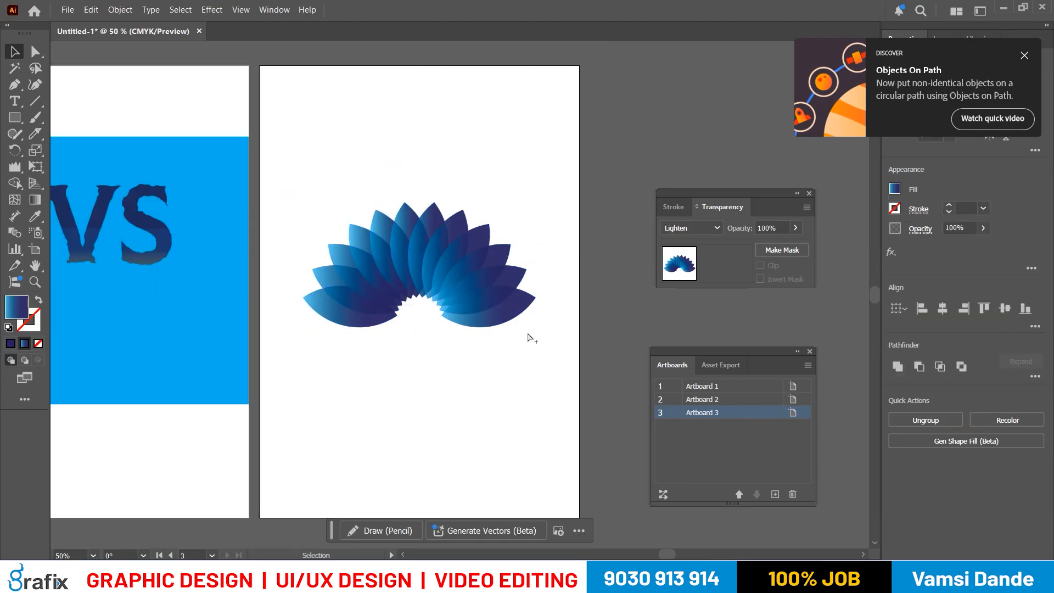
pyautogui.hotkey('ctrl', 'z')
pyautogui.hotkey('ctrl', 'z')
# - Add a fourth artboard beside the petal fan's artboard and bring it into view
pyautogui.scroll(-1, 528, 338)
pyautogui.moveTo(572, 299); pyautogui.dragTo(477, 276)
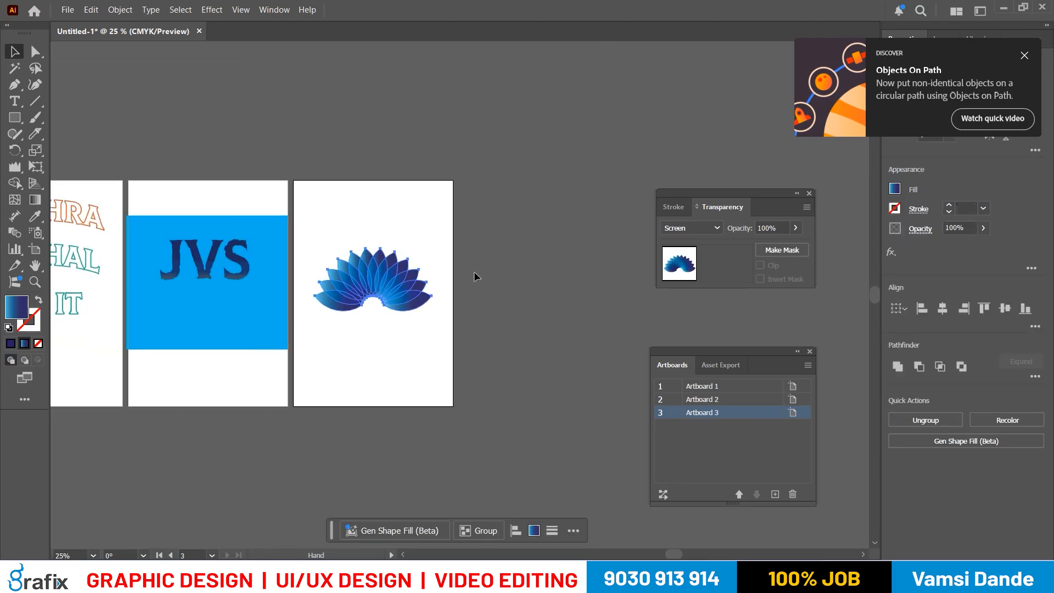
pyautogui.click(775, 494)
pyautogui.hscroll(2, 562, 359)
pyautogui.scroll(1, 444, 318)
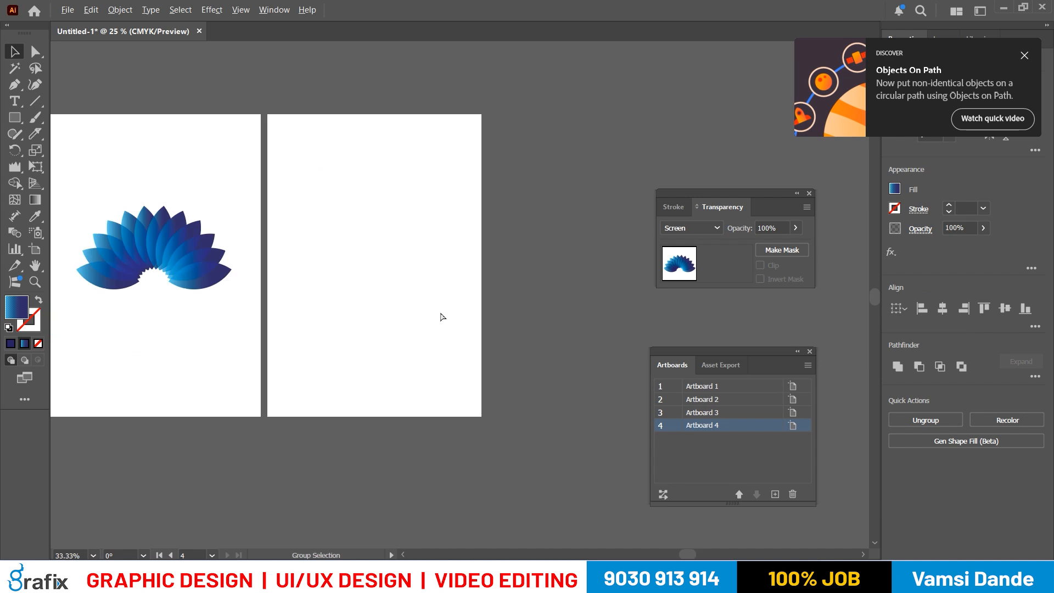
# - Switch to the Notepad notes and read the instructions for creating a neon text effect
pyautogui.hotkey('alt', 'Tab')
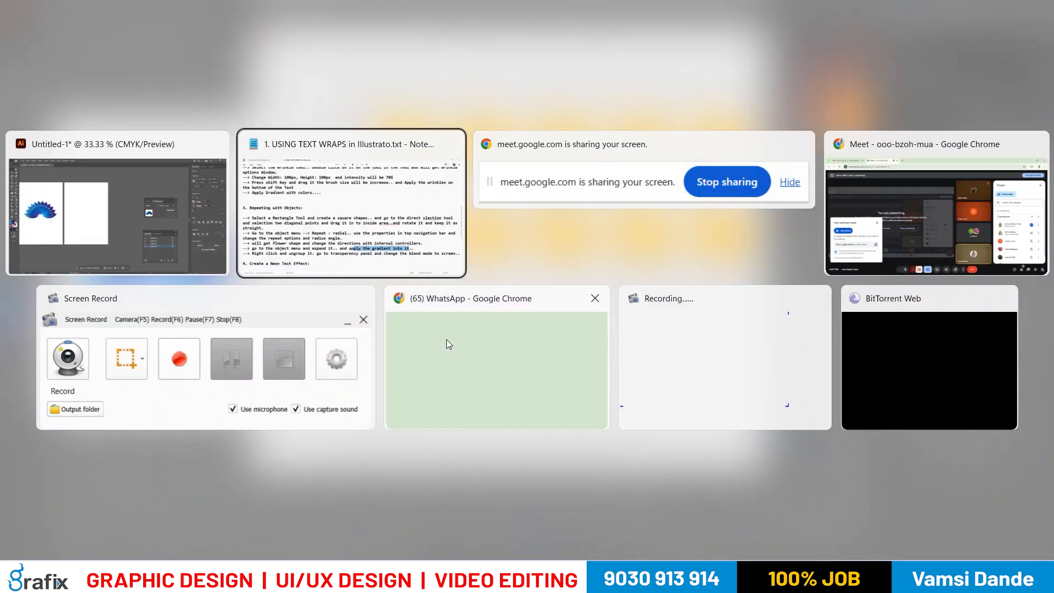
pyautogui.scroll(-2, 447, 340)
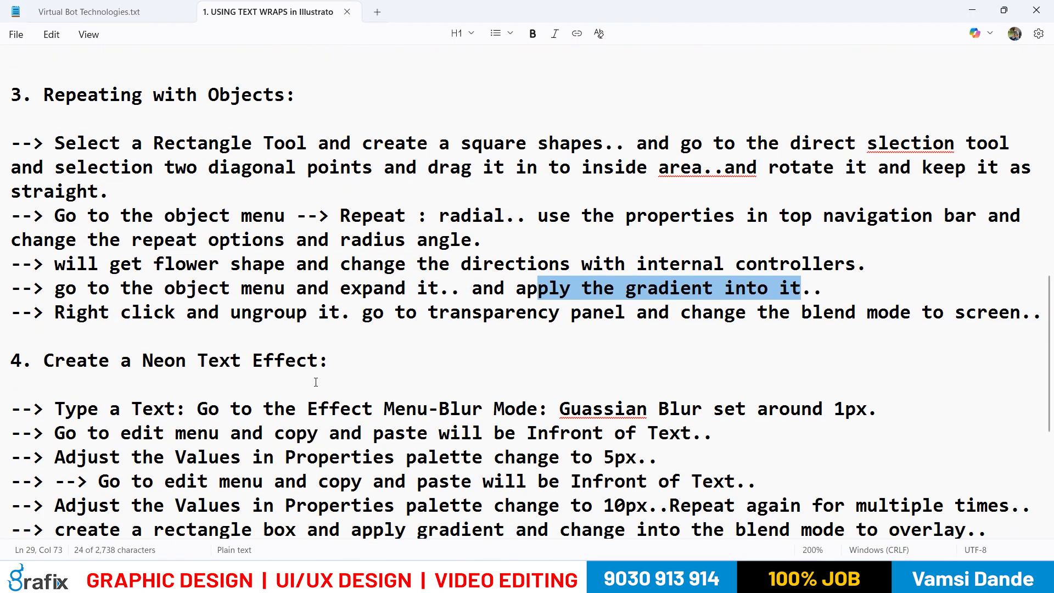
pyautogui.moveTo(275, 360); pyautogui.dragTo(553, 393)
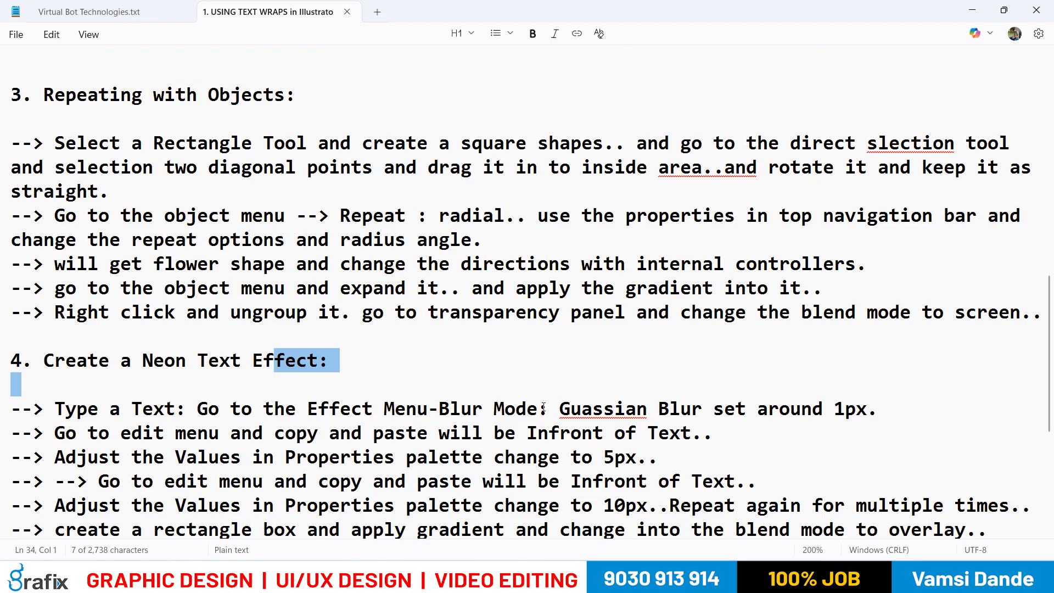
# - Switch back to Illustrator and open the Save As dialog for the document
pyautogui.hotkey('alt', 'Tab')
pyautogui.click(420, 182)
pyautogui.hotkey('ctrl', 'shift', 's')
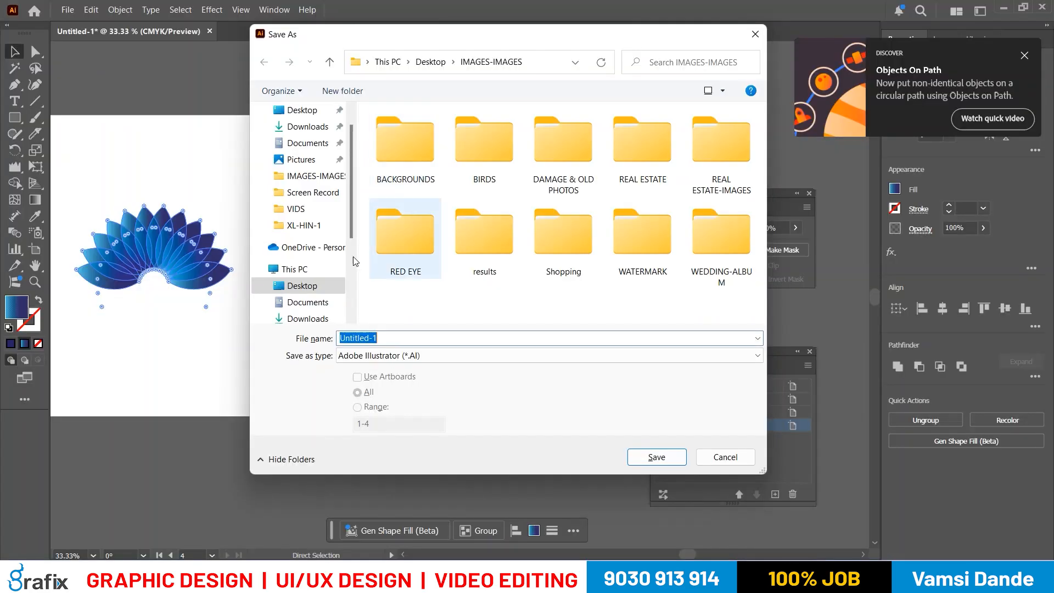
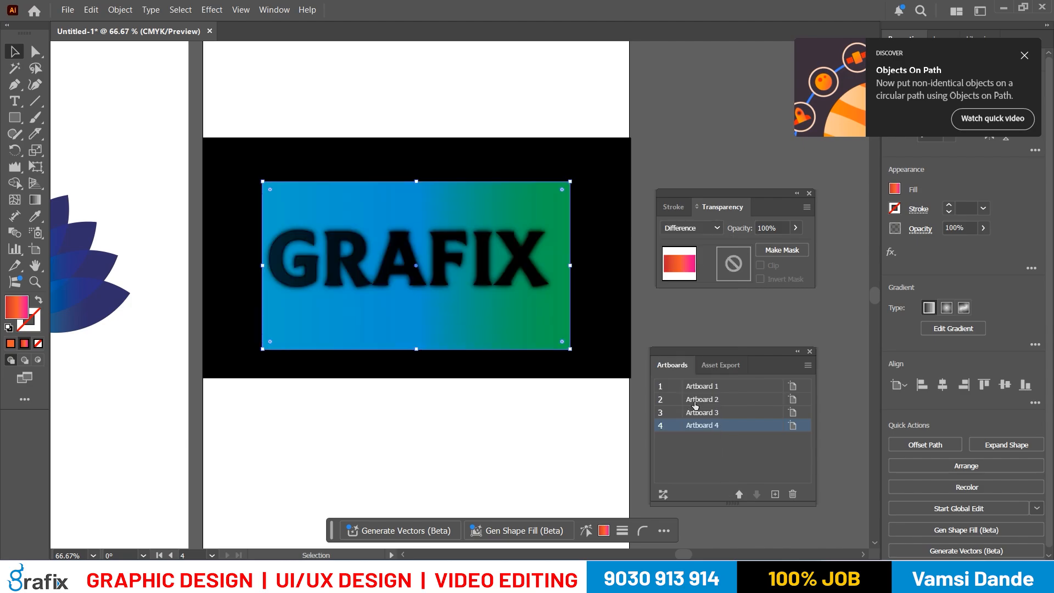
# - Try the Hard Light, Saturation and Hue blend modes on the gradient rectangle over the GRAFIX text
pyautogui.click(692, 228)
pyautogui.click(694, 389)
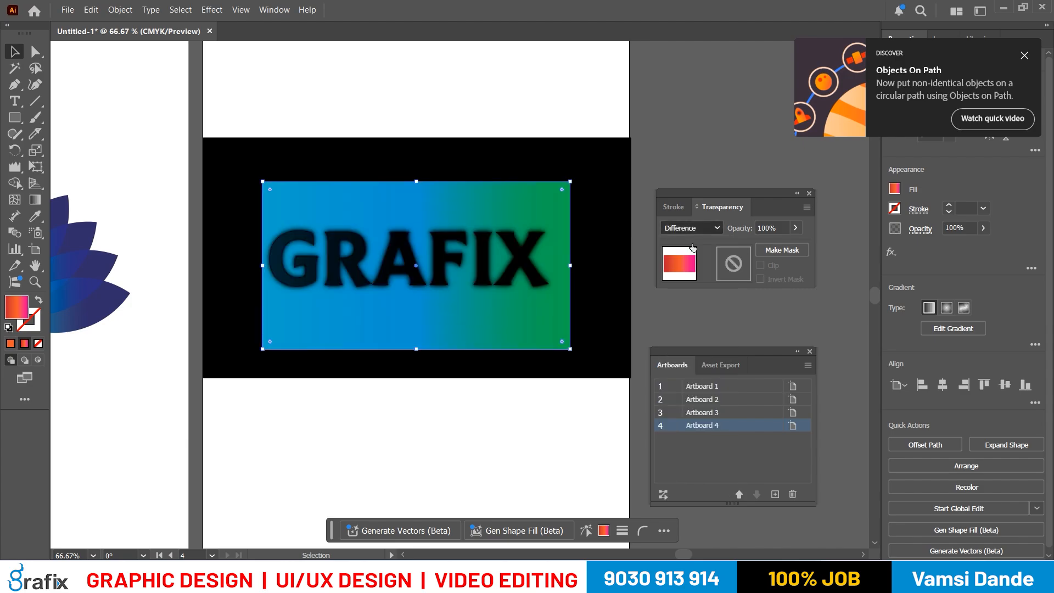
pyautogui.click(691, 228)
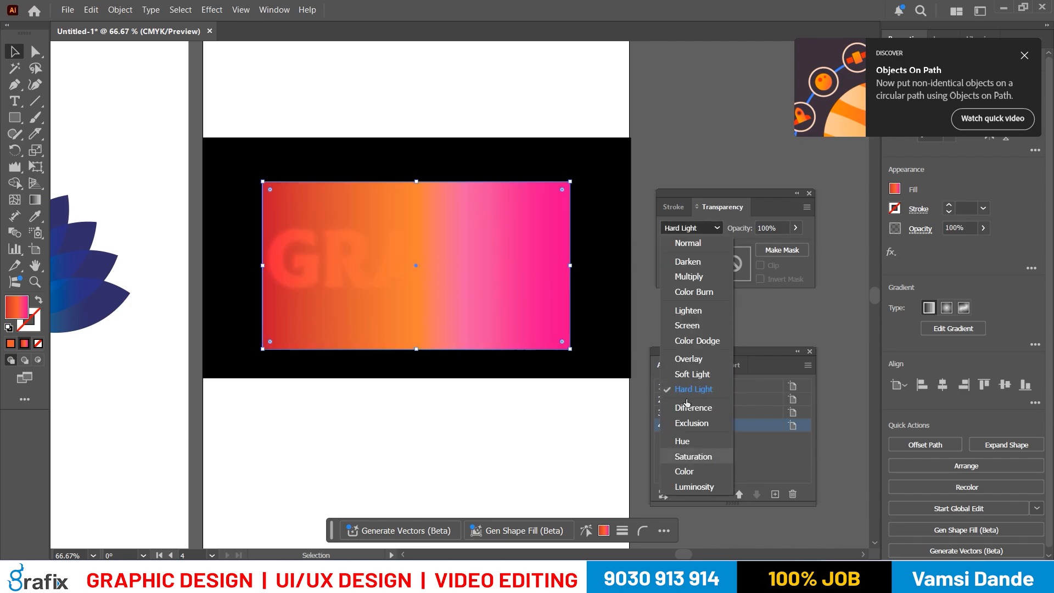
pyautogui.click(694, 457)
pyautogui.click(701, 229)
pyautogui.click(692, 441)
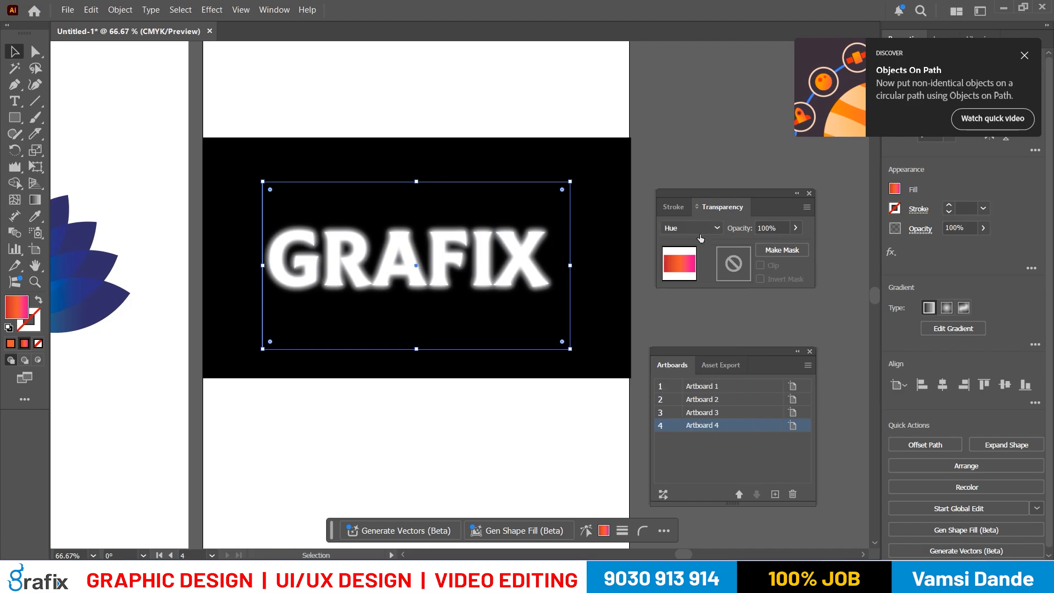
# - Set the gradient rectangle's blend mode to Multiply and adjust its width and height around the GRAFIX text
pyautogui.click(690, 228)
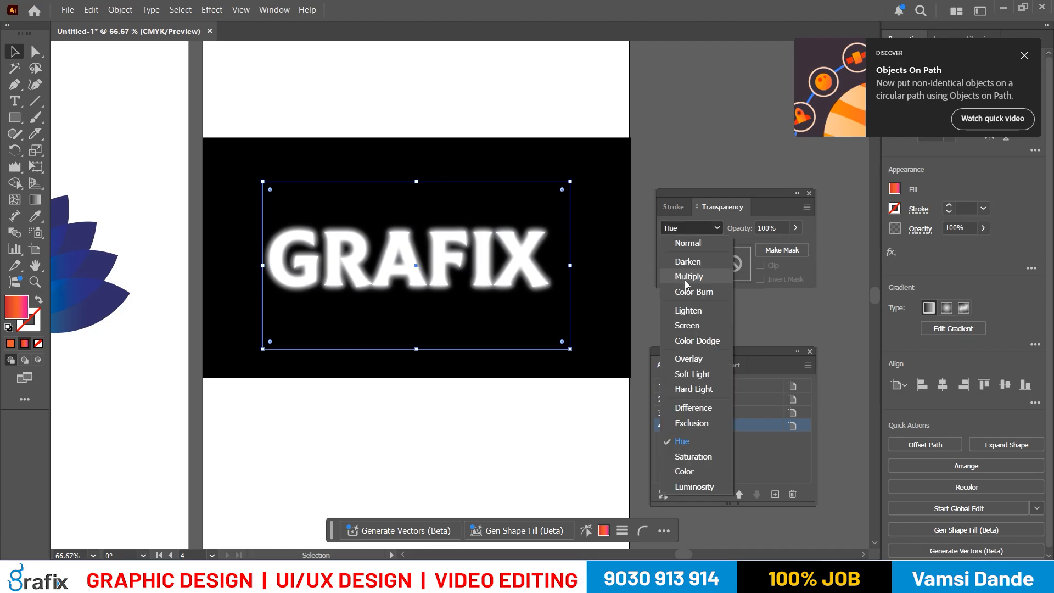
pyautogui.click(686, 277)
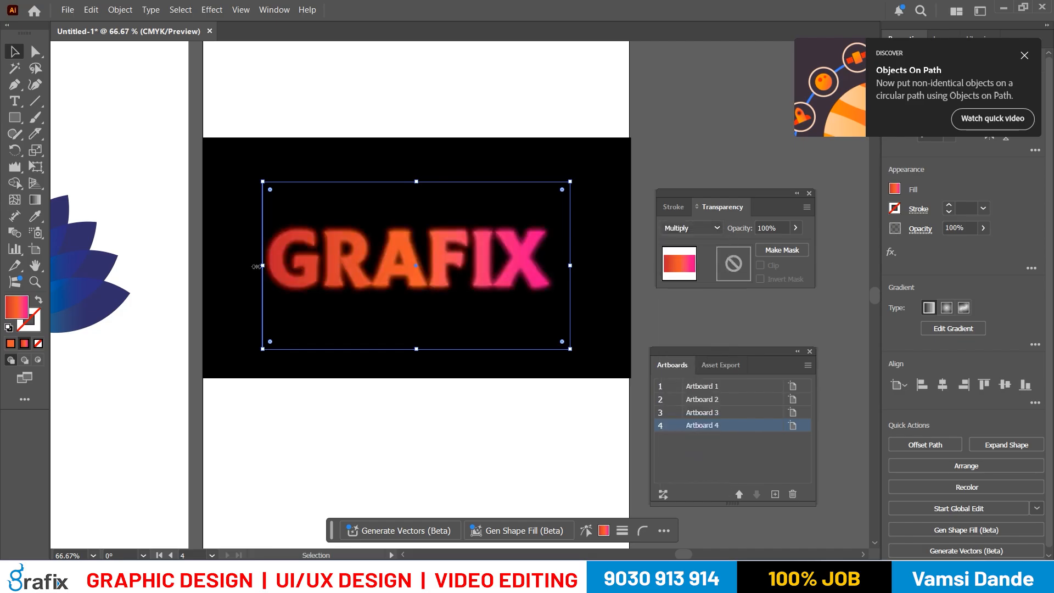
pyautogui.moveTo(256, 267); pyautogui.dragTo(244, 266)
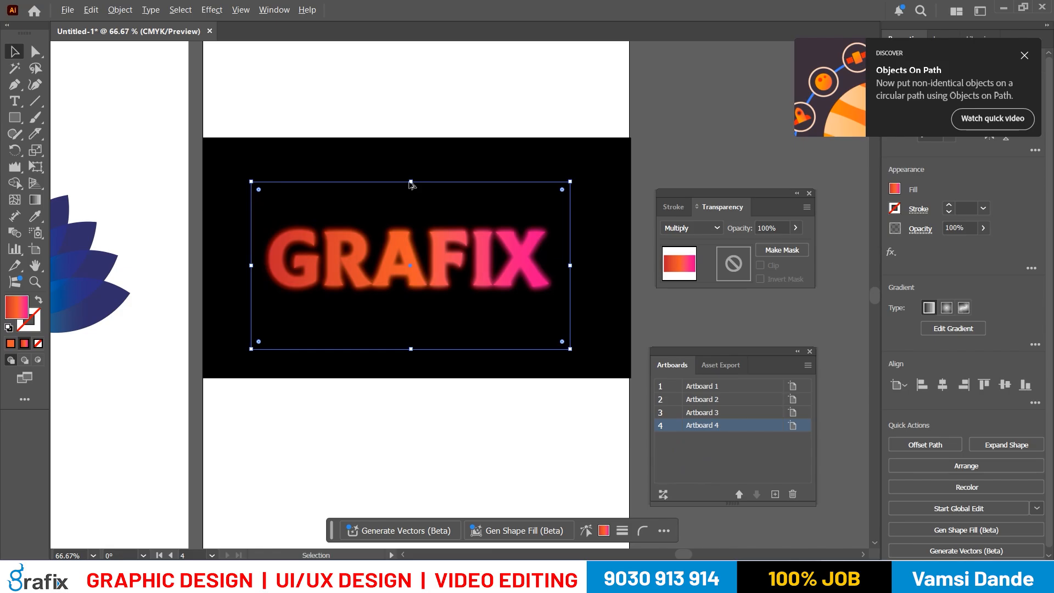
pyautogui.moveTo(411, 182); pyautogui.dragTo(411, 202)
pyautogui.scroll(2, 425, 237)
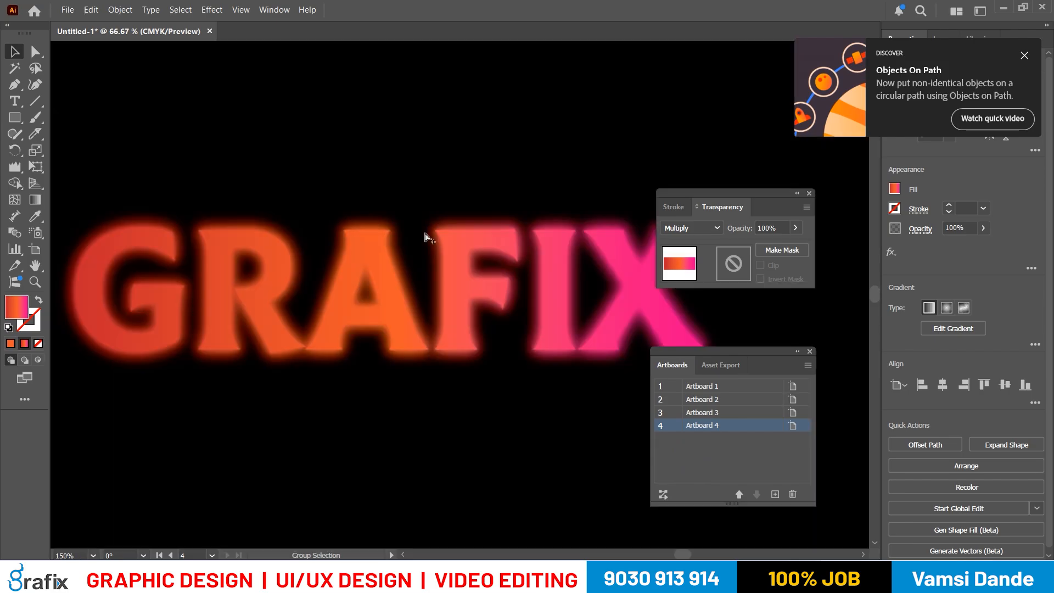
pyautogui.scroll(-2, 535, 295)
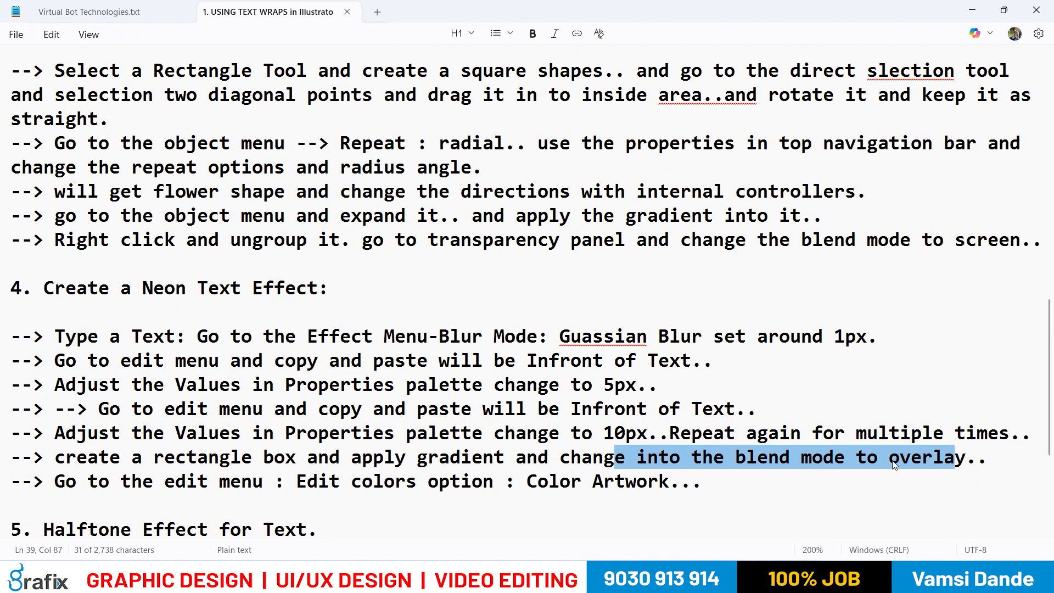
# - In the Notepad notes, insert "Multiply or" before "overlay" in the neon text effect's blend mode instruction
pyautogui.click(893, 462)
pyautogui.write('Multipl')
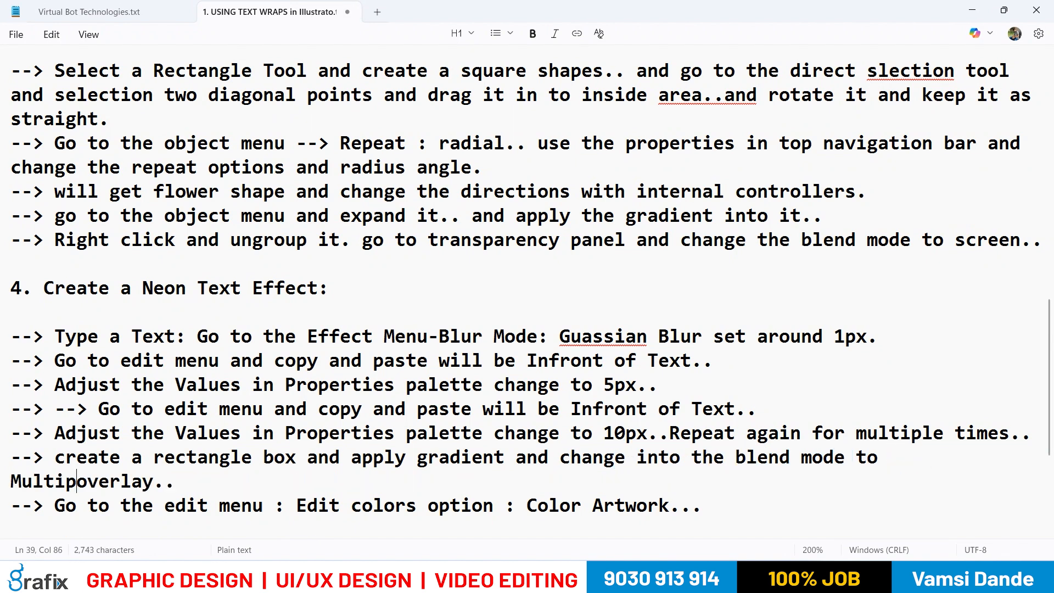
pyautogui.write('y or')
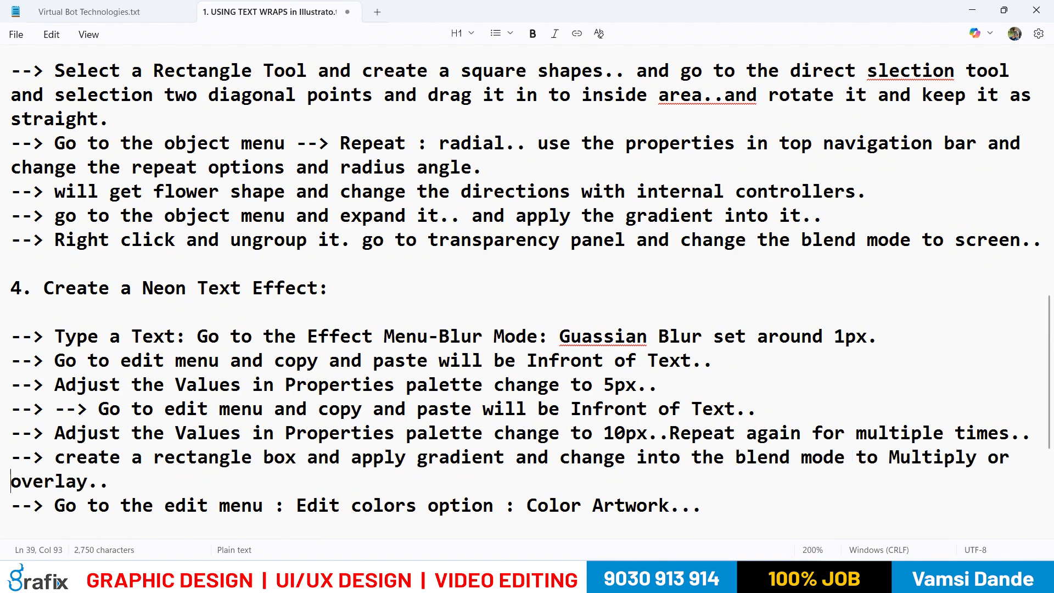
pyautogui.scroll(-1, 713, 359)
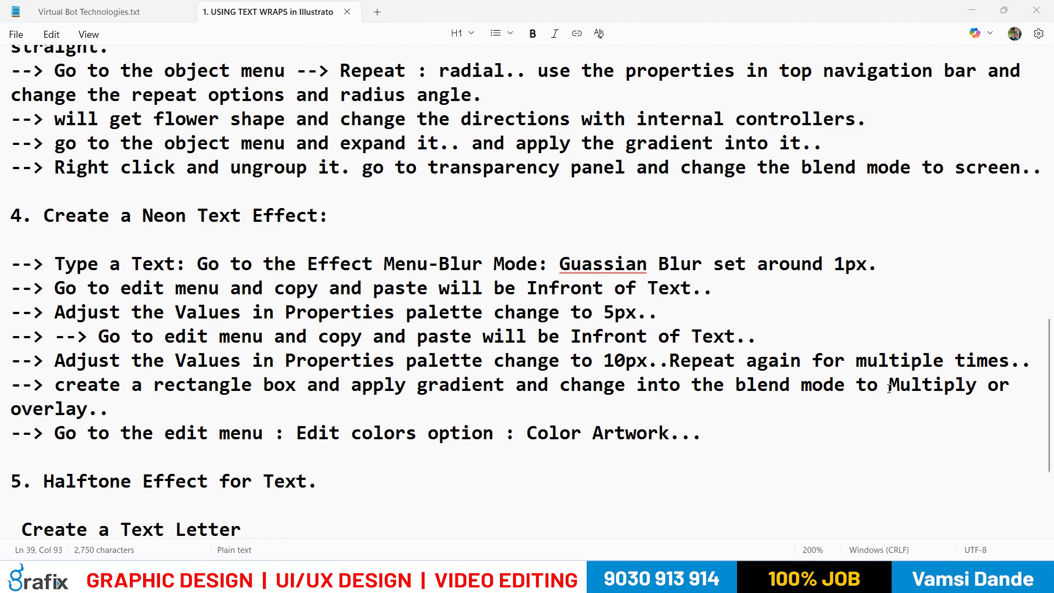
# - Switch back to Illustrator, open Recolor Artwork for the gradient rectangle and move the floating panels clear of the colour wheel
pyautogui.hotkey('alt', 'Tab')
pyautogui.click(342, 216)
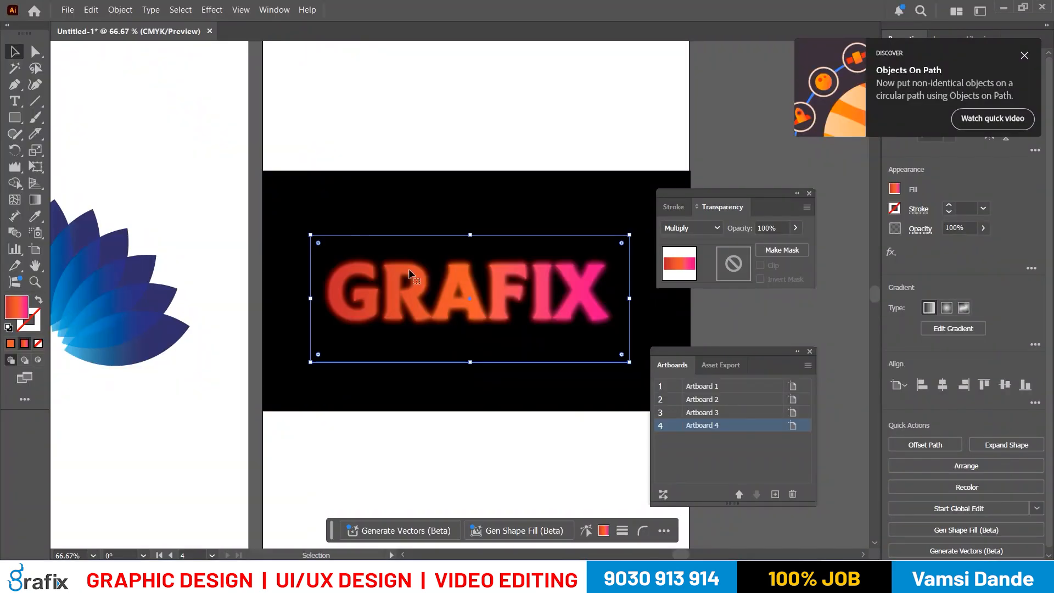
pyautogui.click(120, 10)
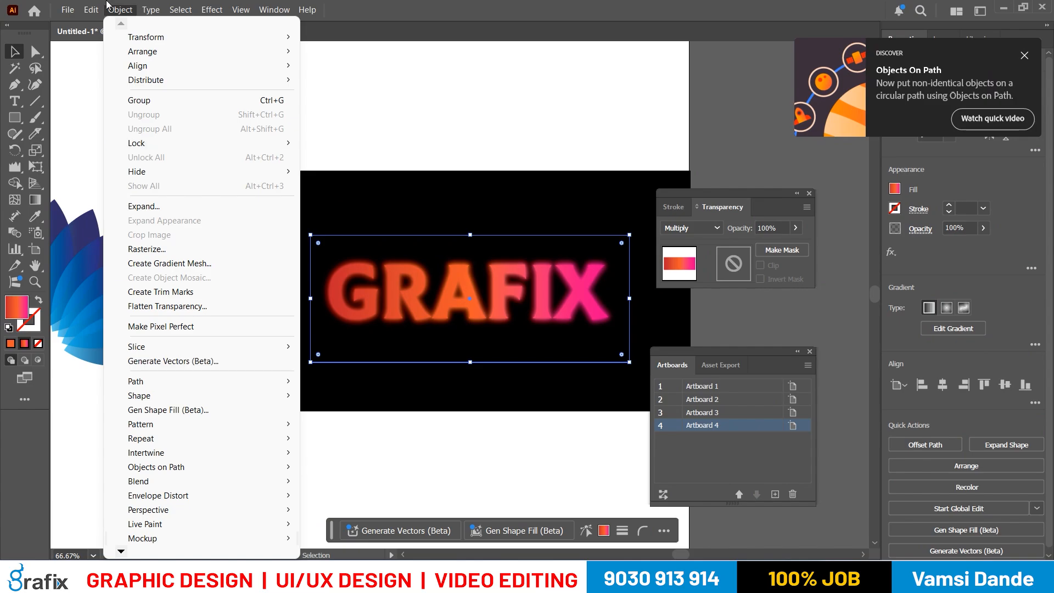
pyautogui.moveTo(91, 9)
pyautogui.moveTo(165, 256)
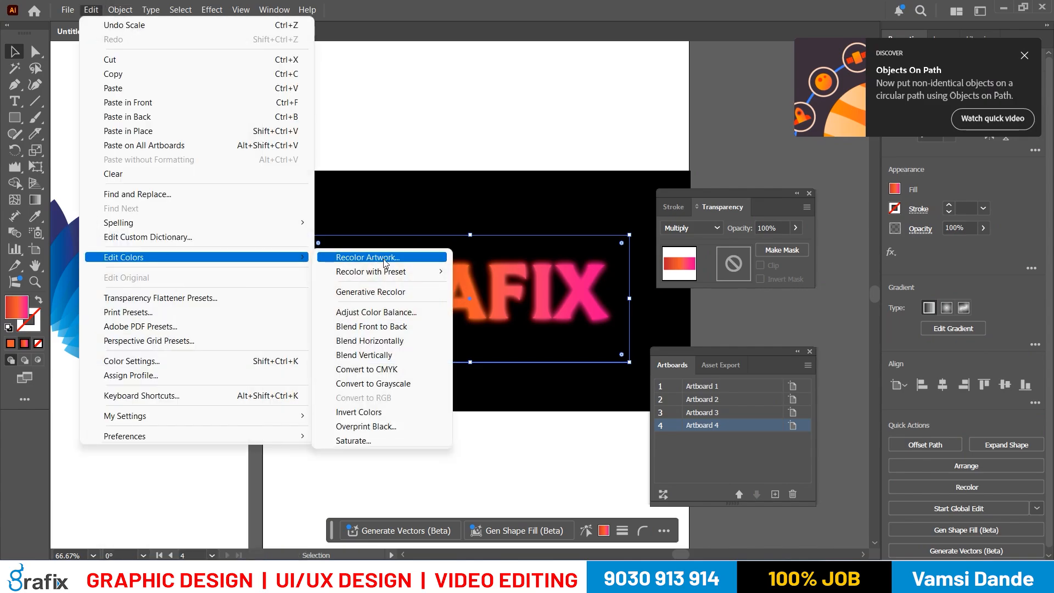
pyautogui.click(384, 259)
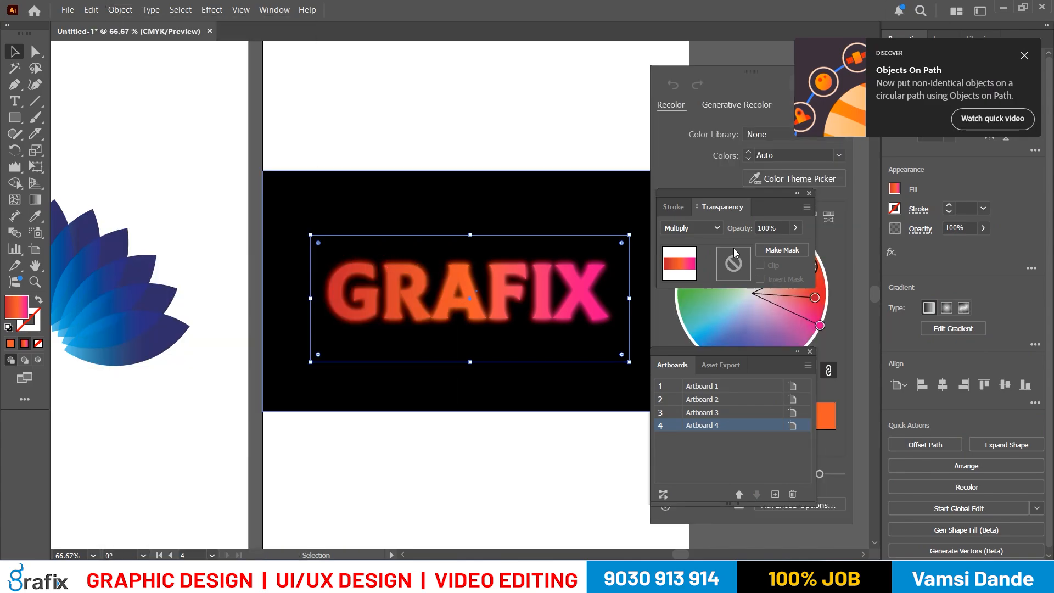
pyautogui.moveTo(754, 191)
pyautogui.mouseDown()
pyautogui.moveTo(304, 156)
pyautogui.moveTo(284, 140)
pyautogui.mouseUp()
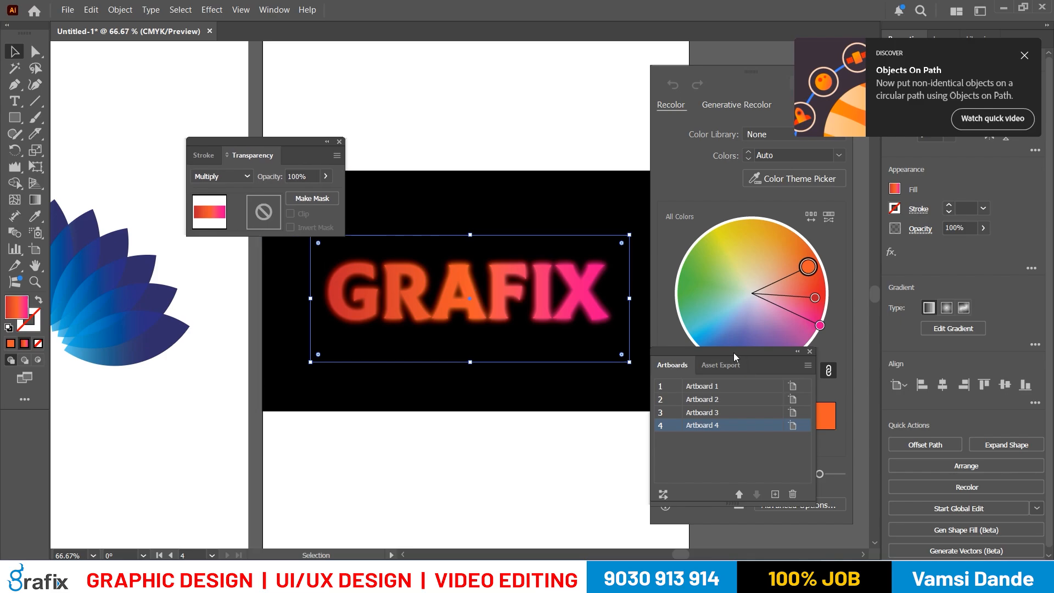
pyautogui.moveTo(734, 352); pyautogui.dragTo(681, 465)
pyautogui.moveTo(287, 141); pyautogui.dragTo(243, 68)
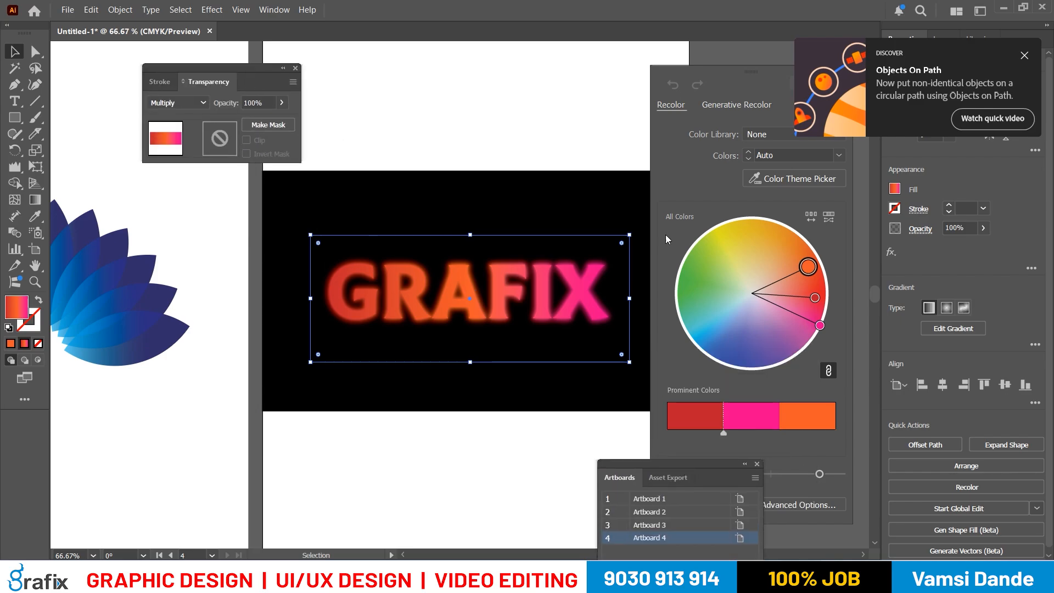
# - Shift the gradient's linked colours around the colour wheel to try purple, red and orange variants
pyautogui.moveTo(808, 267); pyautogui.dragTo(787, 359)
pyautogui.click(793, 231)
pyautogui.click(825, 309)
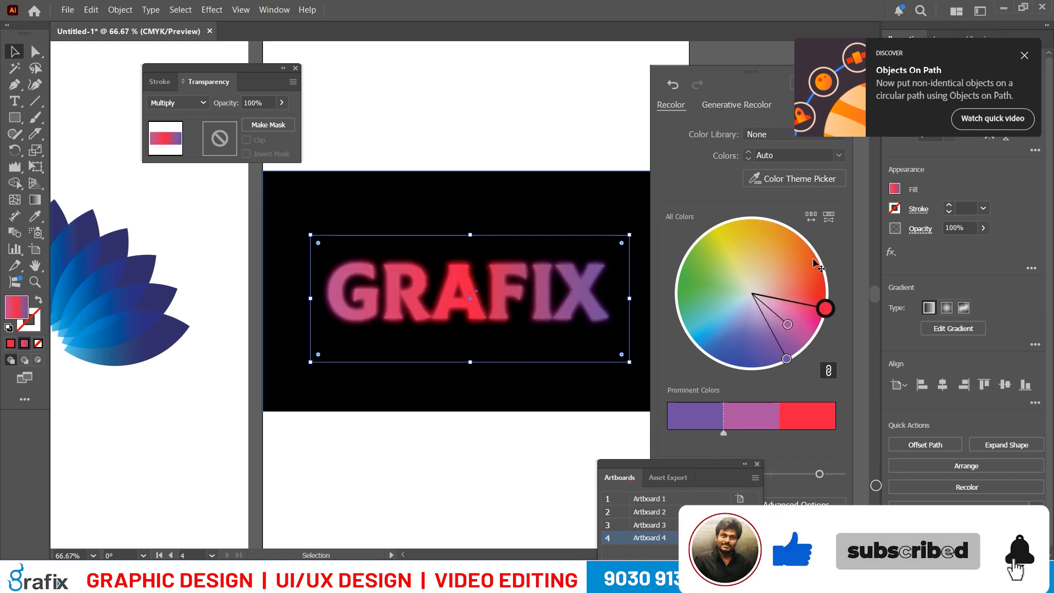
pyautogui.moveTo(825, 309); pyautogui.dragTo(814, 259)
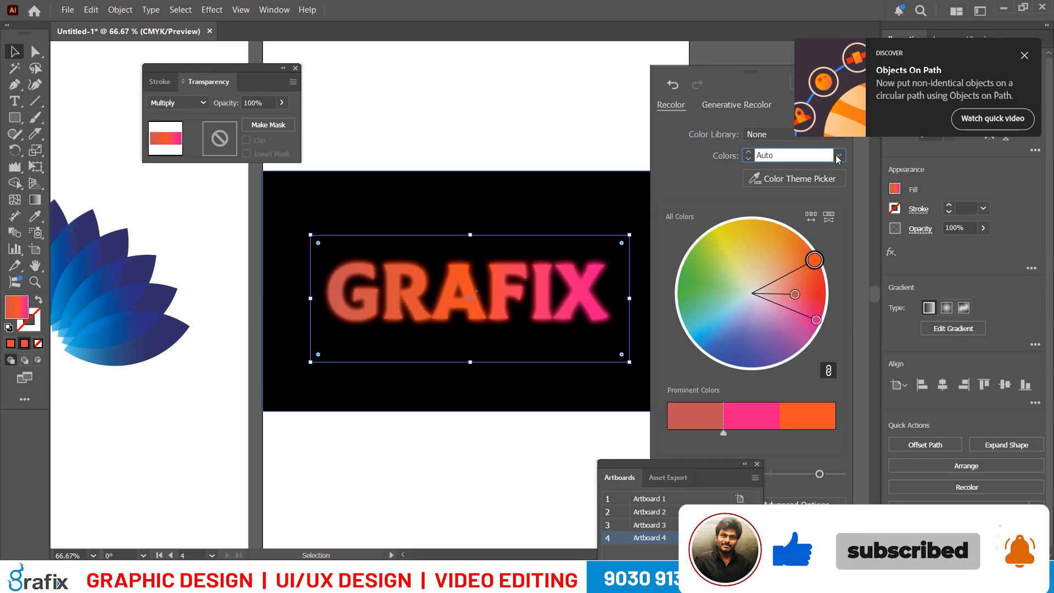
# - Reduce the recolouring to 2 colours, shift them towards orange and red, and look through the available colour libraries
pyautogui.click(839, 156)
pyautogui.click(809, 285)
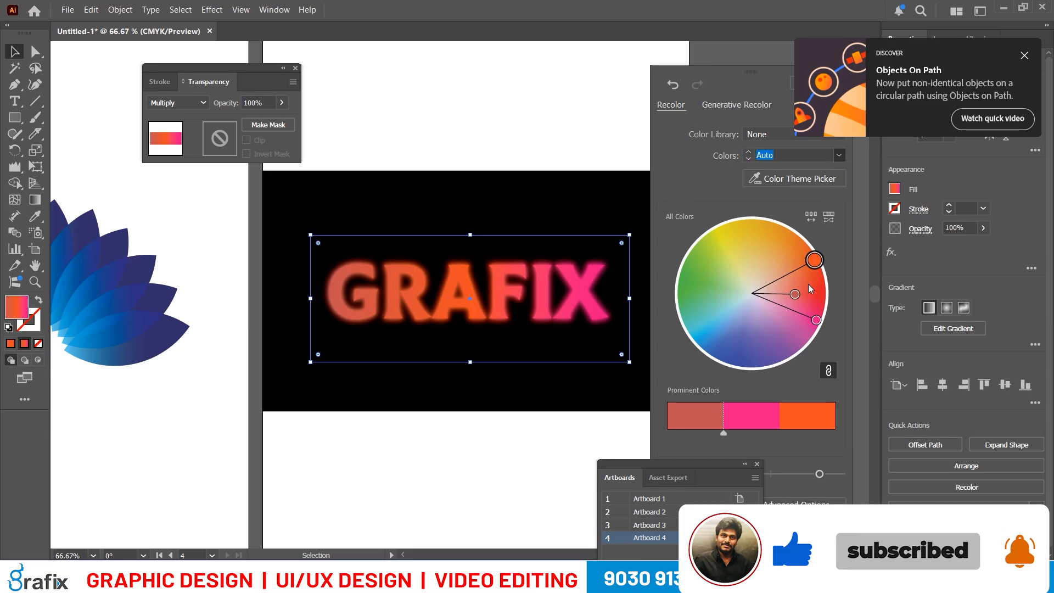
pyautogui.write('2')
pyautogui.moveTo(814, 273); pyautogui.dragTo(827, 282)
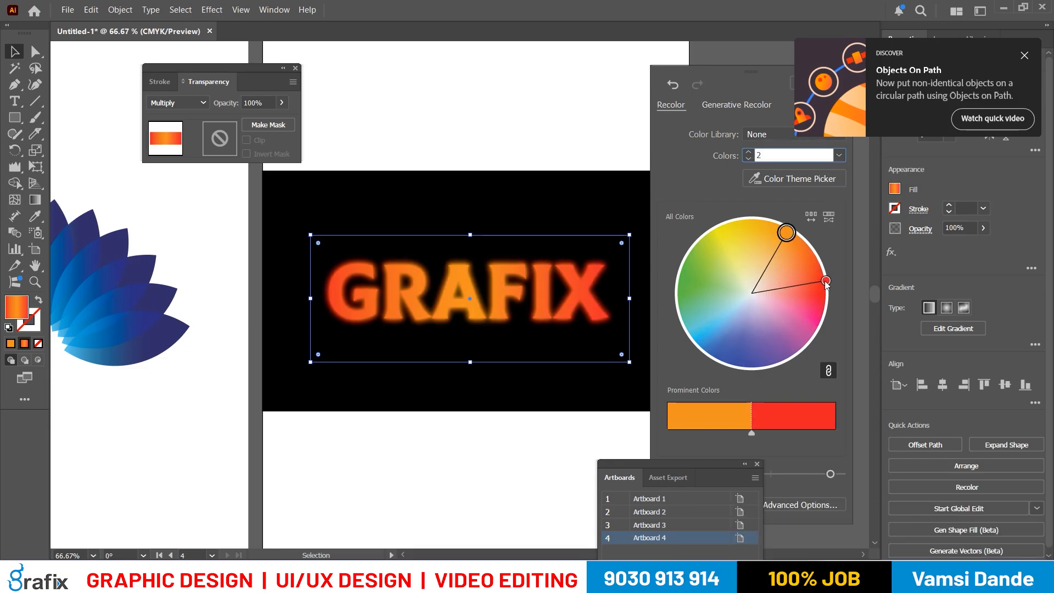
pyautogui.click(769, 134)
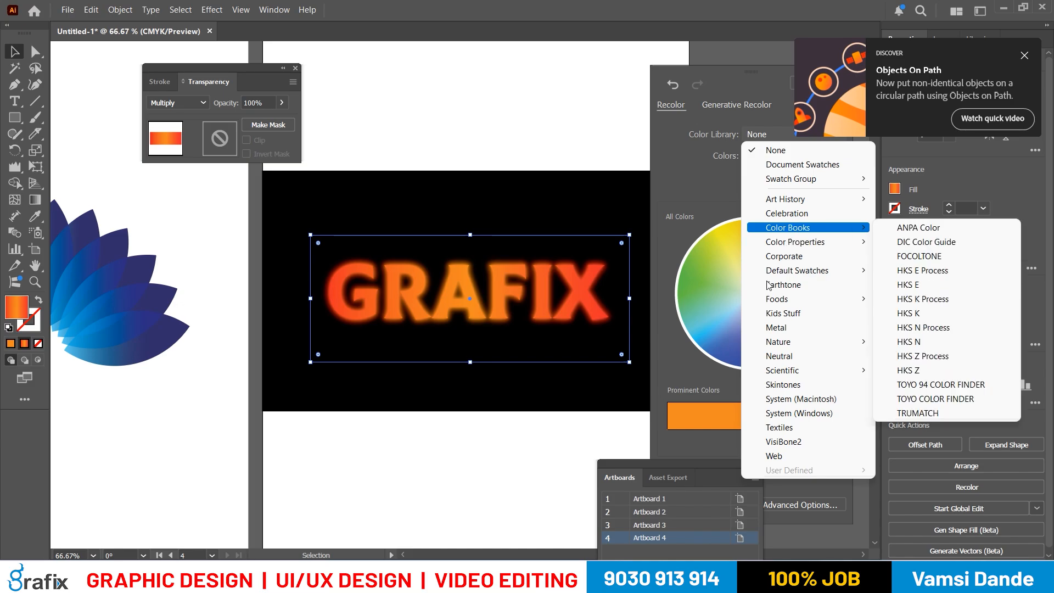
pyautogui.press('Escape')
# - Randomize the two gradient colours, rotate their hues through blue and pink to yellow and brown, and close the recolouring
pyautogui.click(815, 218)
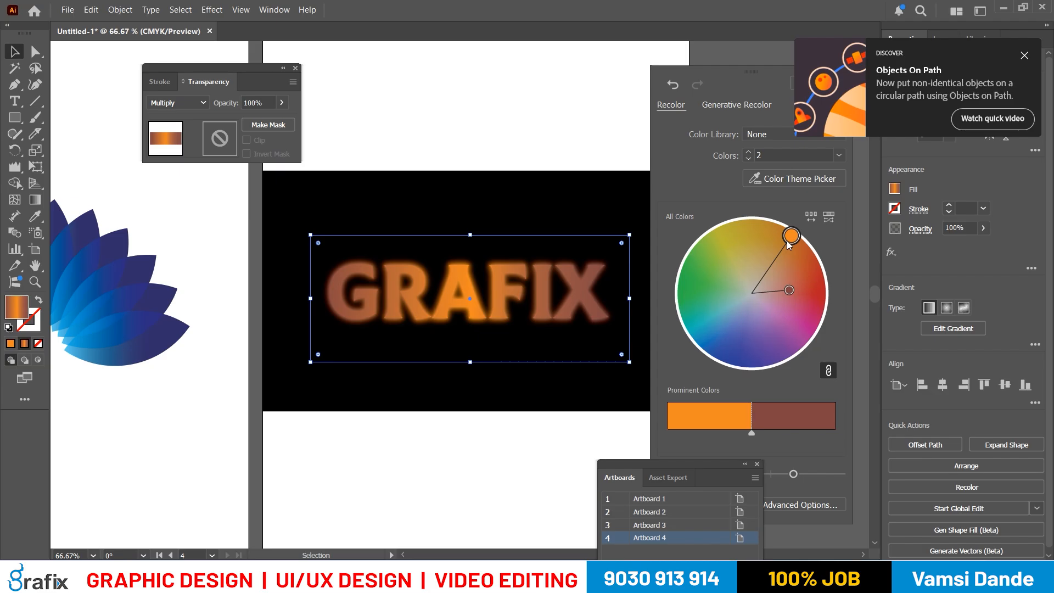
pyautogui.moveTo(787, 241); pyautogui.dragTo(766, 384)
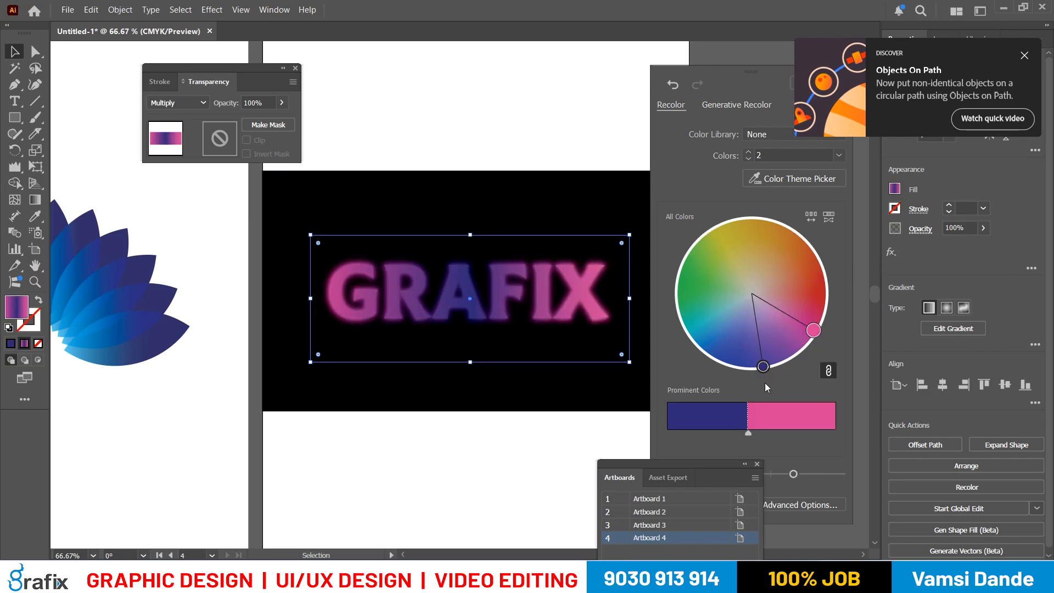
pyautogui.click(828, 213)
pyautogui.moveTo(811, 333); pyautogui.dragTo(752, 218)
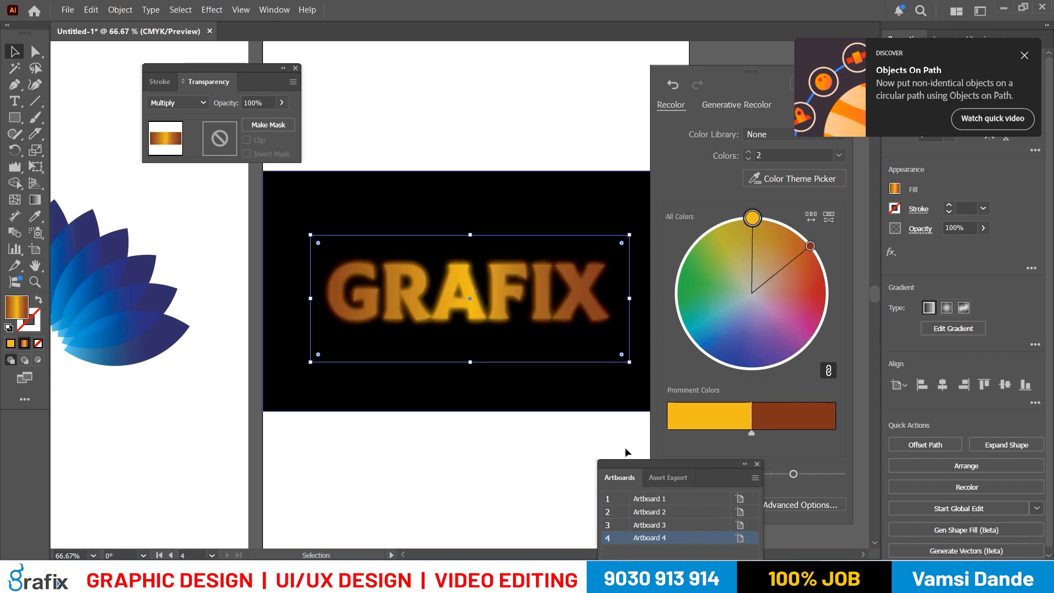
pyautogui.click(588, 441)
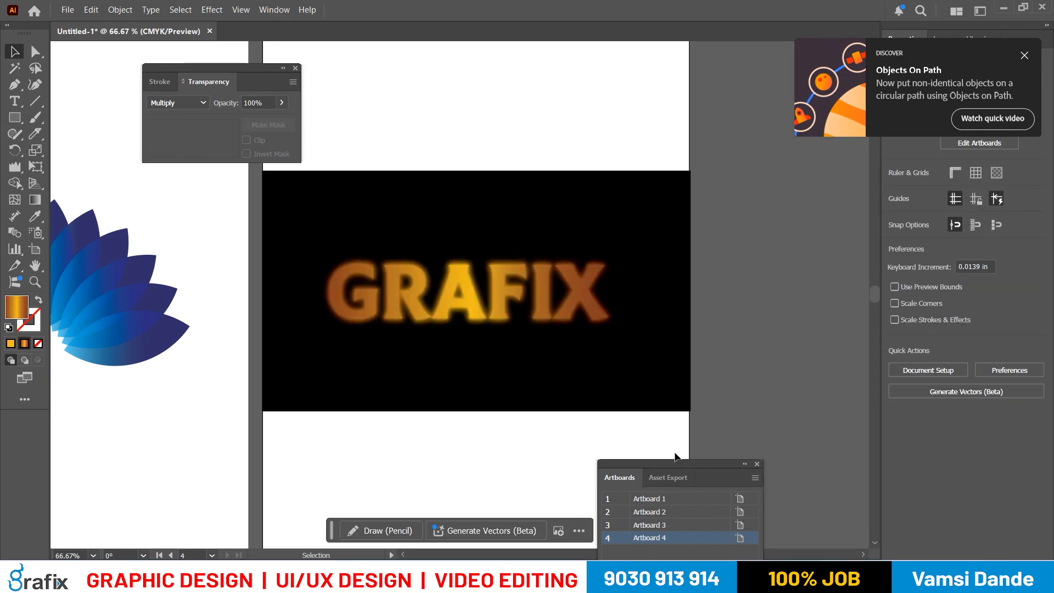
# - Undo the recolouring of the gradient rectangle over the GRAFIX text
pyautogui.click(529, 313)
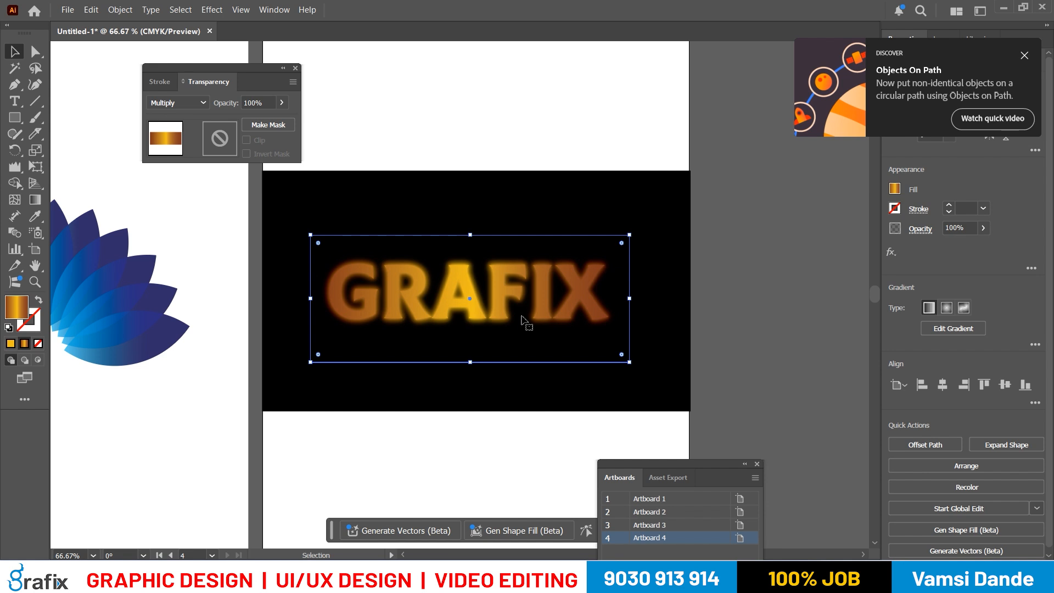
pyautogui.hotkey('ctrl', 'z')
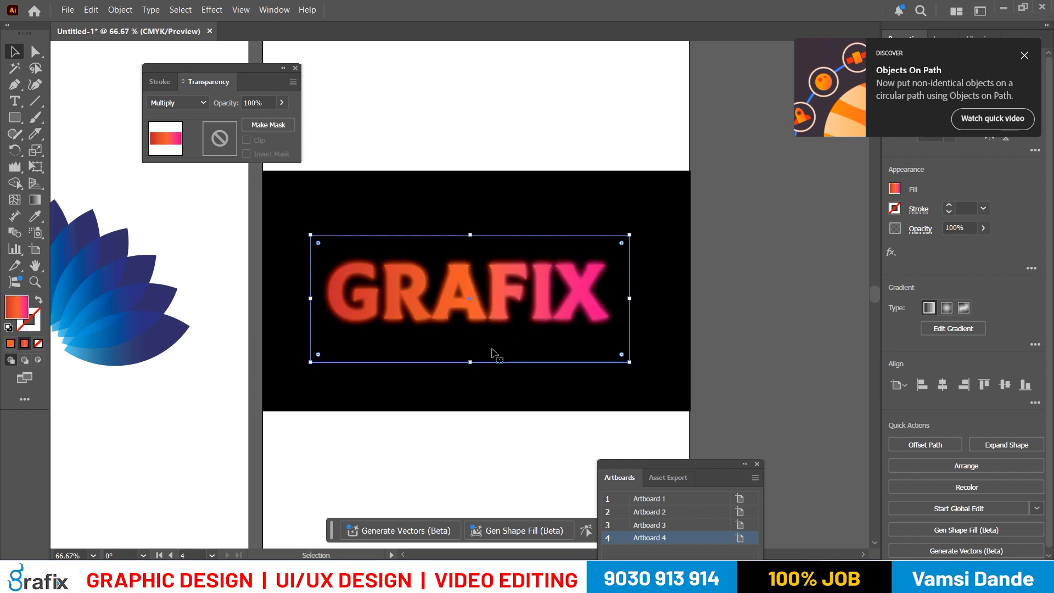
pyautogui.hotkey('ctrl', '-')
pyautogui.hotkey('ctrl', '-')
pyautogui.press('space')
pyautogui.moveTo(616, 344); pyautogui.dragTo(497, 333)
pyautogui.hotkey('ctrl', '+')
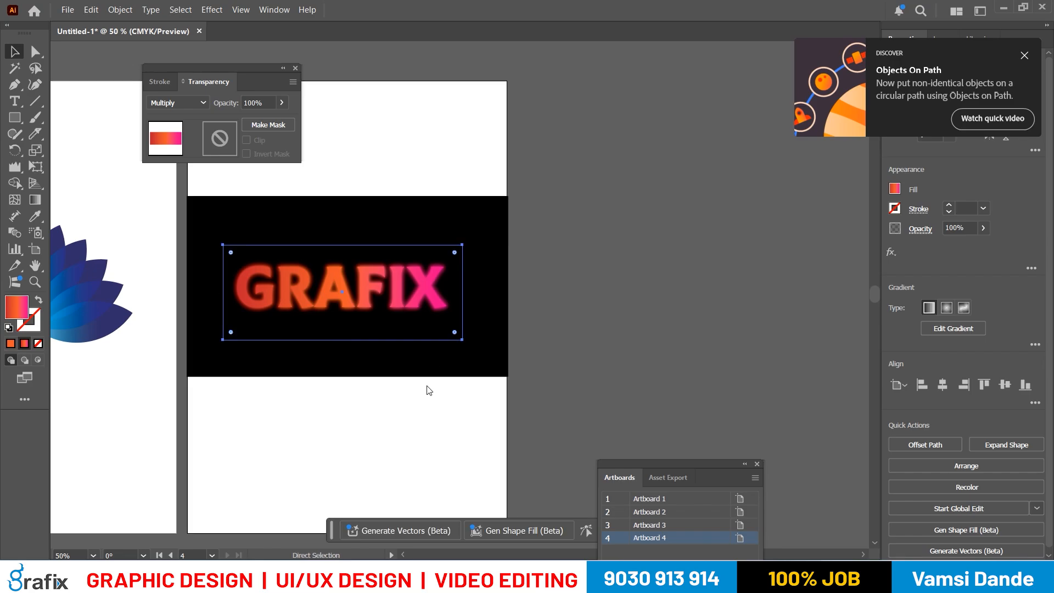
# - Save the document as an Adobe Illustrator file named "effects Ai"
pyautogui.hotkey('ctrl', 's')
pyautogui.press('Escape')
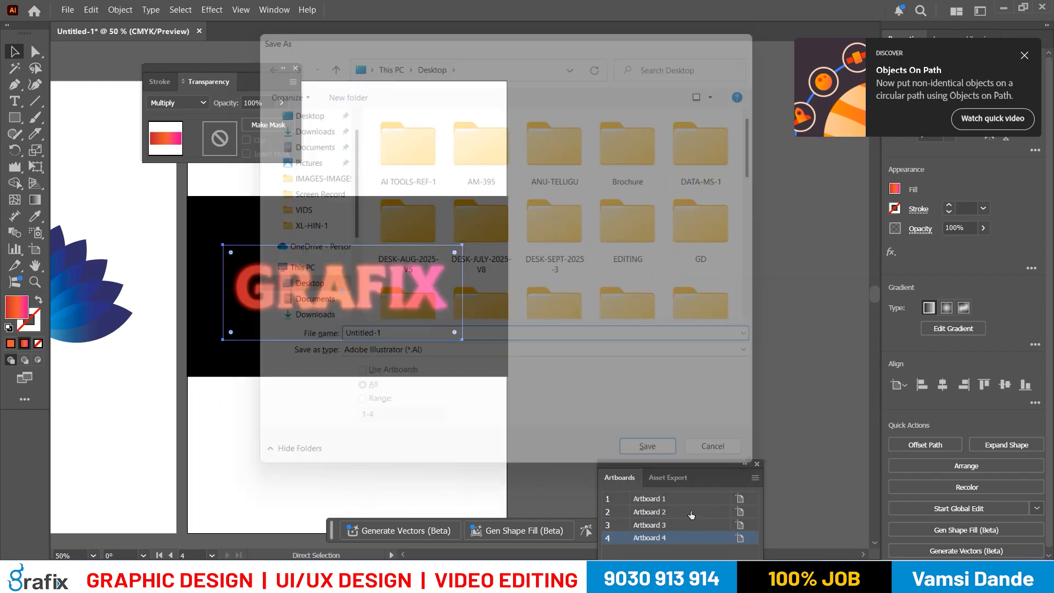
pyautogui.hotkey('ctrl', 's')
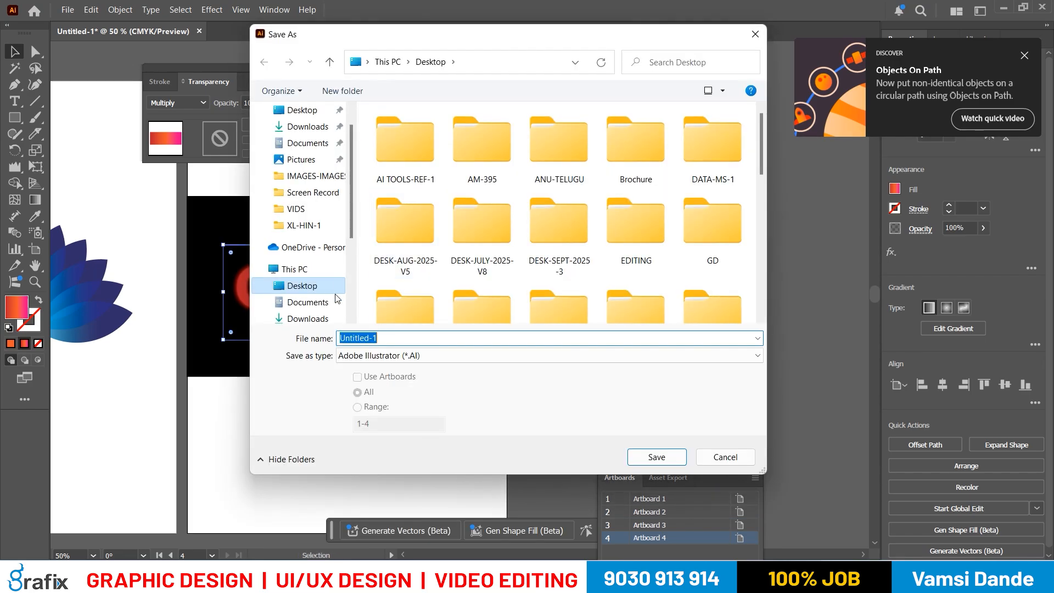
pyautogui.write('effects Ai')
pyautogui.press('Return')
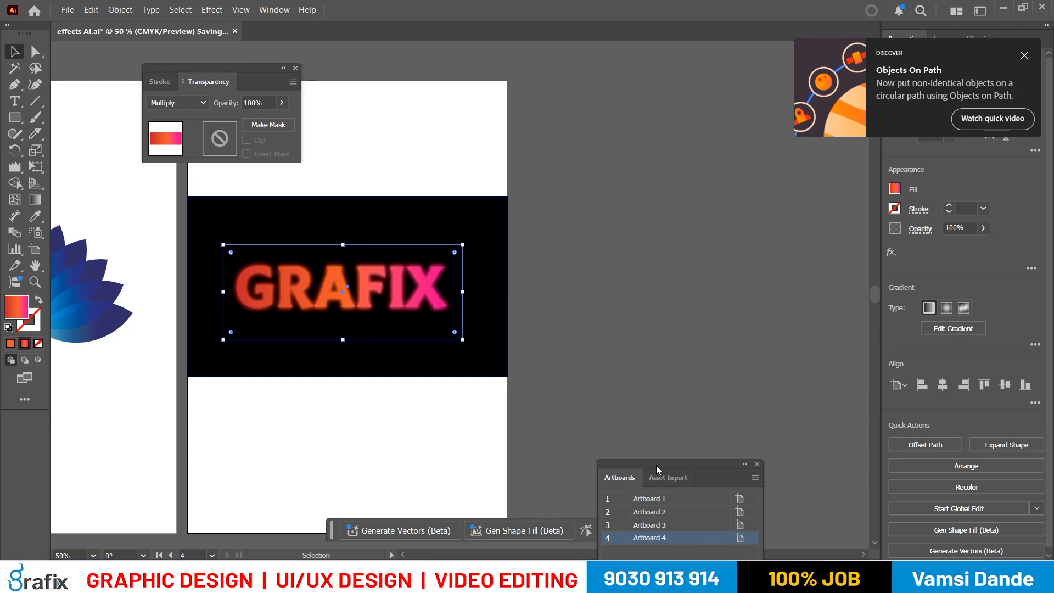
# - Add a fifth artboard beside the neon text's artboard and bring it into view
pyautogui.moveTo(657, 465); pyautogui.dragTo(653, 290)
pyautogui.click(719, 432)
pyautogui.hotkey('ctrl', '-')
pyautogui.hotkey('ctrl', '-')
pyautogui.moveTo(591, 279); pyautogui.dragTo(423, 296)
pyautogui.hotkey('ctrl', '+')
# - Check the Google Meet window, return to the new artboard, and read the halftone text effect instructions in the Notepad notes
pyautogui.moveTo(634, 583)
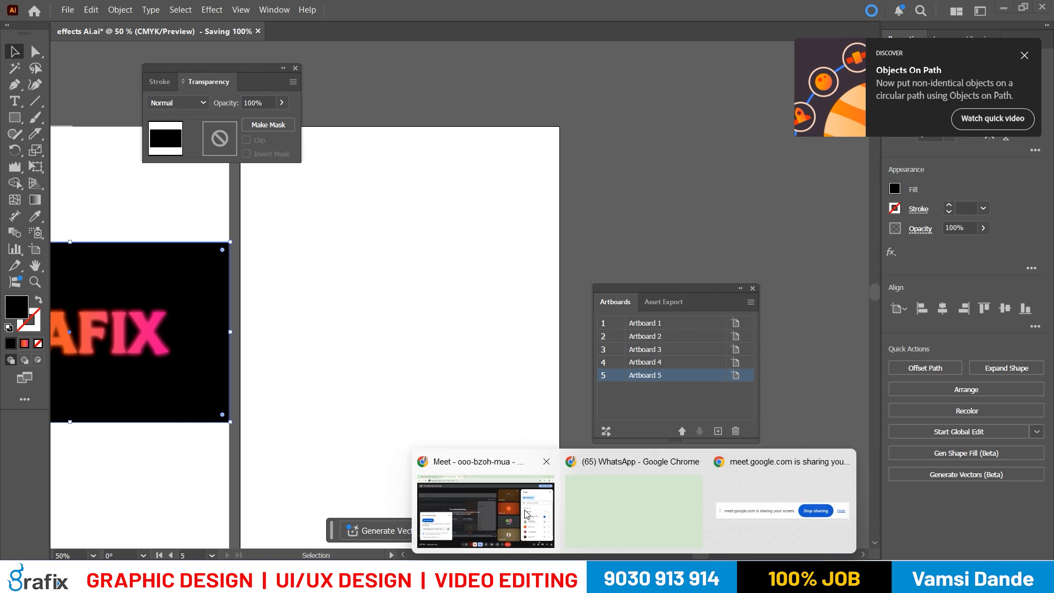
pyautogui.click(526, 514)
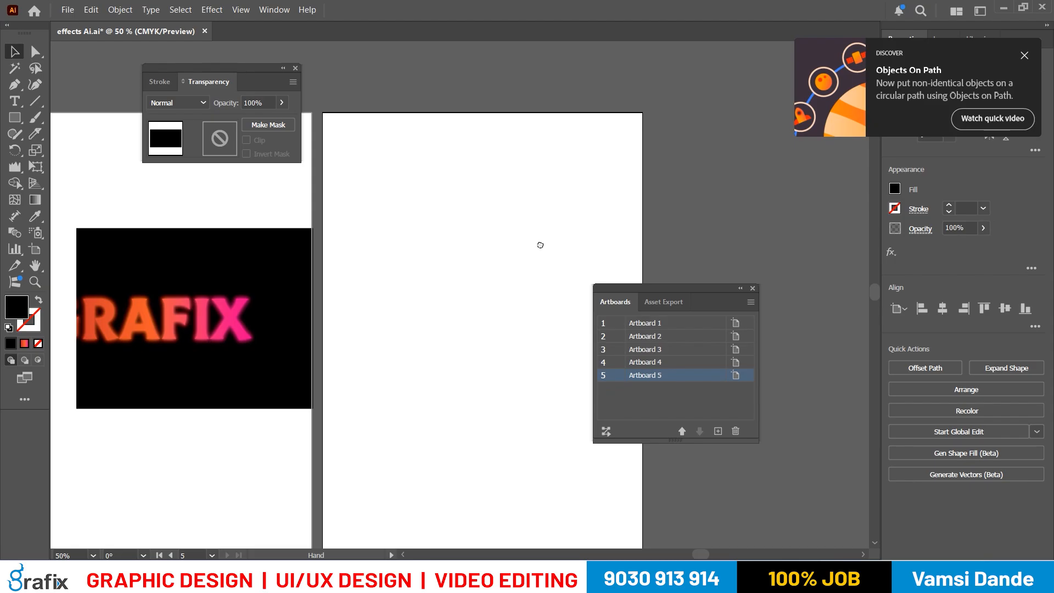
pyautogui.moveTo(541, 245); pyautogui.dragTo(556, 243)
pyautogui.click(139, 262)
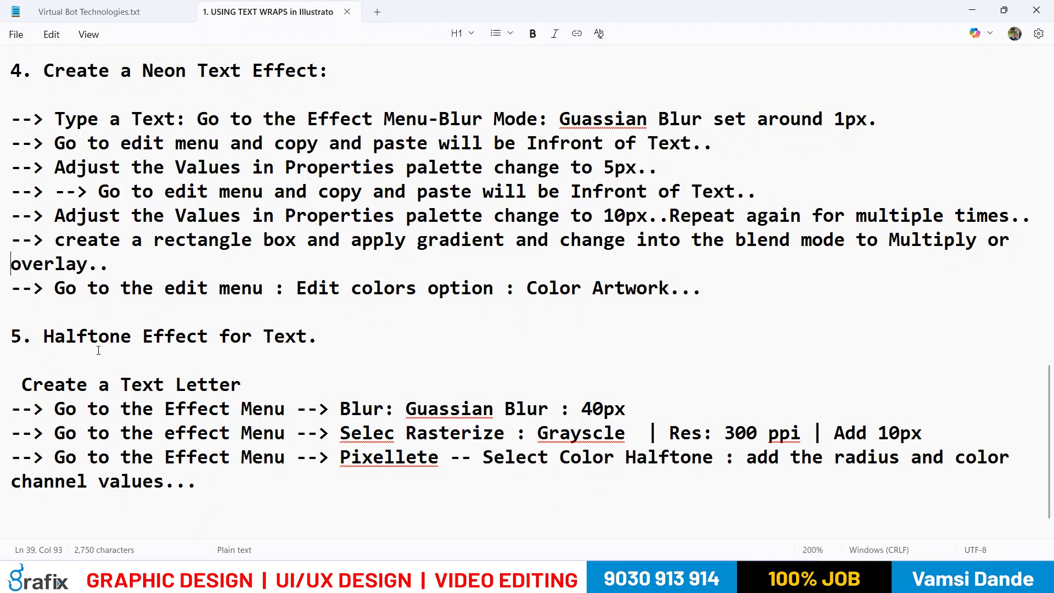
# - Switch to Illustrator and create a text object with the single letter "G" on the fifth artboard
pyautogui.click(98, 352)
pyautogui.hotkey('alt', 'Tab')
pyautogui.click(15, 101)
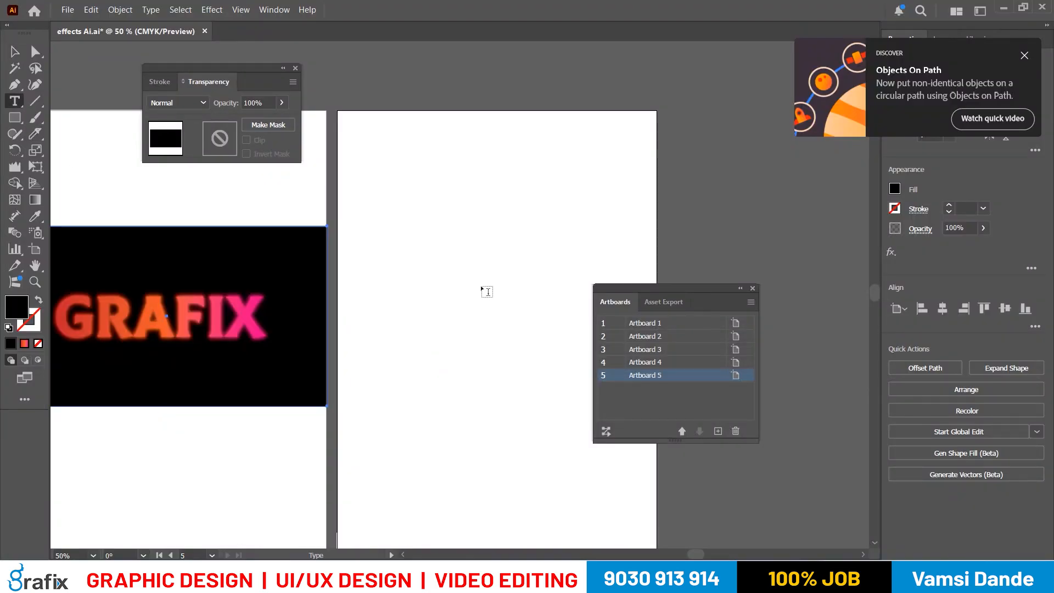
pyautogui.click(487, 291)
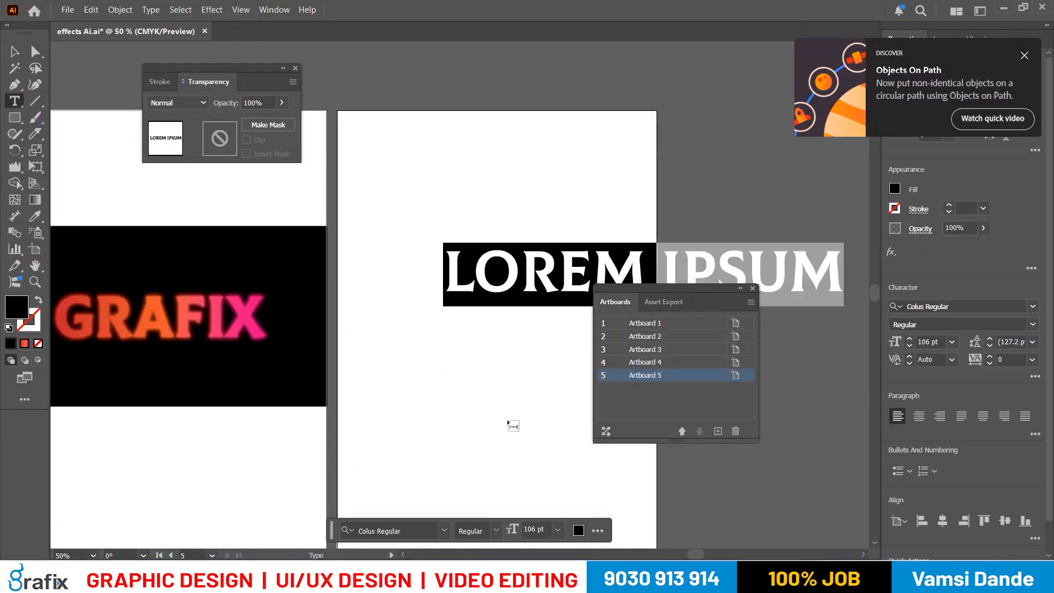
pyautogui.write('J')
pyautogui.press('BackSpace')
pyautogui.write('G')
# - Increase the letter G's font size to 200 pt and move the letter slightly lower on the artboard
pyautogui.hotkey('ctrl', 'a')
pyautogui.hotkey('ctrl', 'shift', '.')
pyautogui.hotkey('ctrl', 'shift', '.')
pyautogui.hotkey('ctrl', 'shift', '.')
pyautogui.hotkey('ctrl', 'shift', '.')
pyautogui.hotkey('ctrl', 'shift', '.')
pyautogui.hotkey('ctrl', 'shift', '.')
pyautogui.hotkey('ctrl', 'shift', '.')
pyautogui.hotkey('ctrl', 'shift', '.')
pyautogui.hotkey('ctrl', 'shift', '.')
pyautogui.hotkey('ctrl', 'shift', '.')
pyautogui.hotkey('ctrl', 'shift', '.')
pyautogui.hotkey('ctrl', 'shift', '.')
pyautogui.hotkey('ctrl', 'shift', '.')
pyautogui.hotkey('ctrl', 'shift', '.')
pyautogui.hotkey('ctrl', 'shift', '.')
pyautogui.hotkey('ctrl', 'shift', '.')
pyautogui.hotkey('ctrl', 'shift', '.')
pyautogui.hotkey('ctrl', 'shift', '.')
pyautogui.hotkey('ctrl', 'shift', '.')
pyautogui.hotkey('ctrl', 'shift', '.')
pyautogui.hotkey('ctrl', 'shift', '.')
pyautogui.hotkey('ctrl', 'shift', '.')
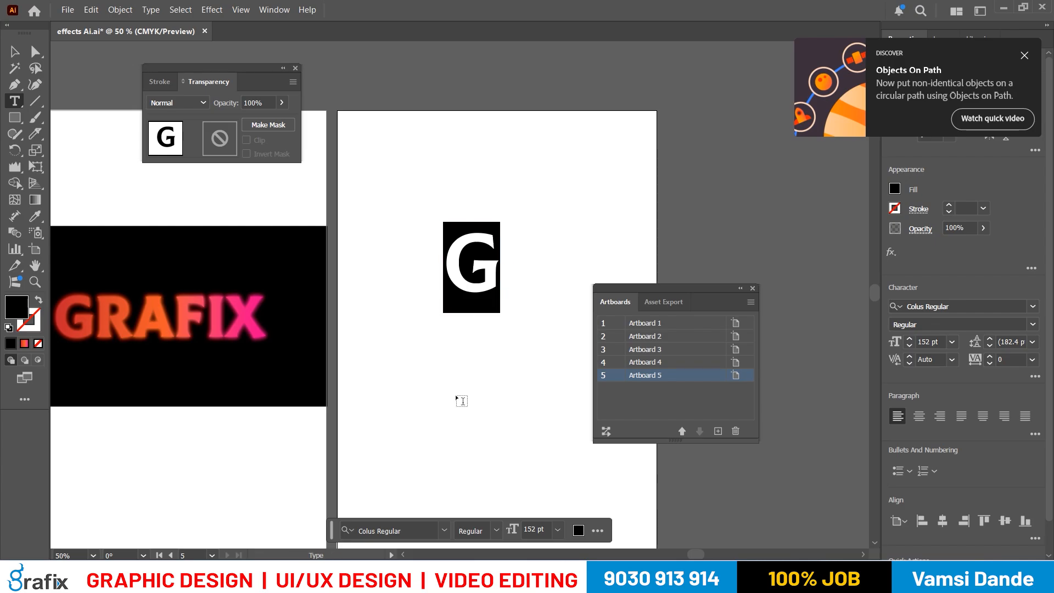
pyautogui.press('Escape')
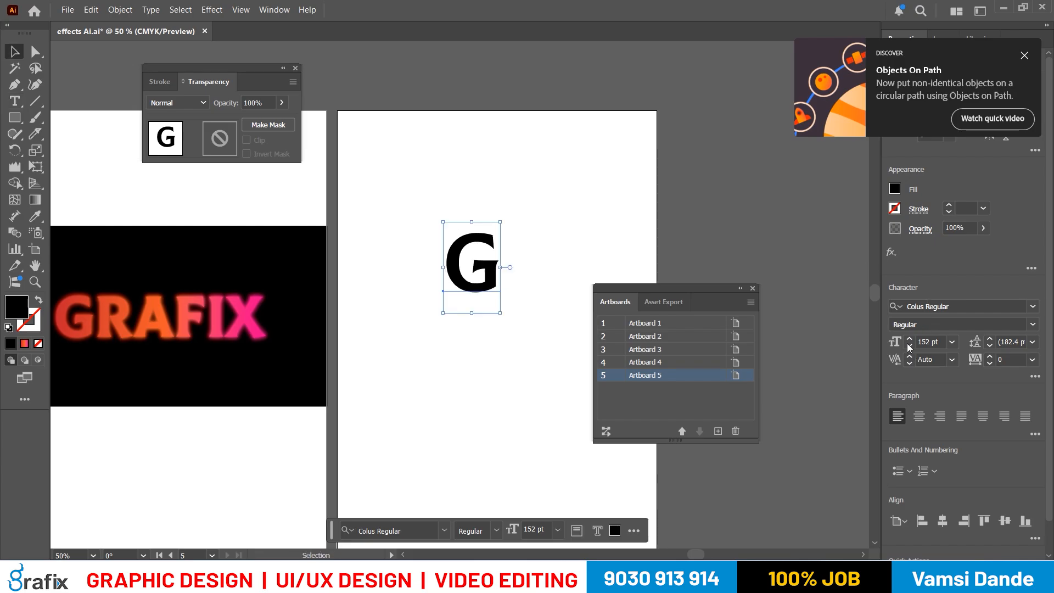
pyautogui.click(945, 346)
pyautogui.write('200')
pyautogui.press('Return')
pyautogui.moveTo(516, 258); pyautogui.dragTo(481, 310)
pyautogui.scroll(1, 518, 318)
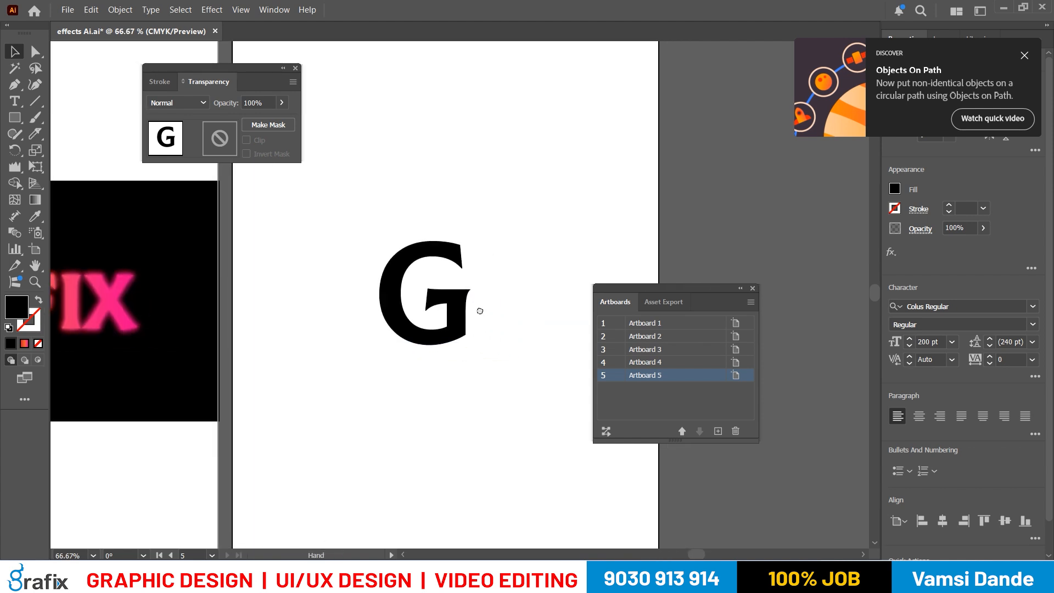
# - Review the text letter, Gaussian Blur and Rasterize instructions in the Notepad notes, and return to Illustrator
pyautogui.hotkey('alt', 'Tab')
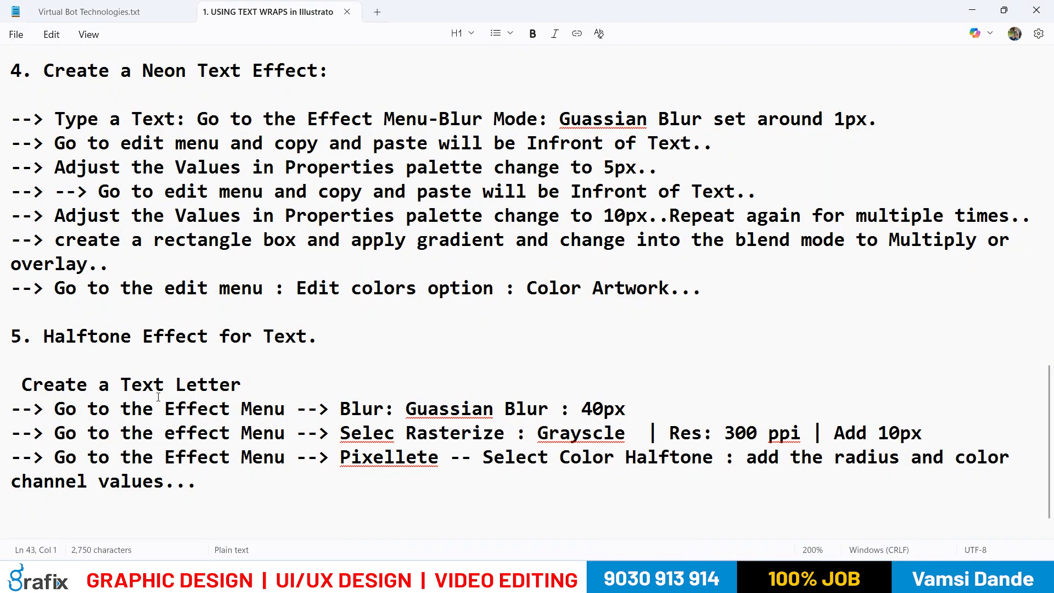
pyautogui.moveTo(147, 393); pyautogui.dragTo(219, 393)
pyautogui.moveTo(110, 409); pyautogui.dragTo(294, 402)
pyautogui.moveTo(362, 409); pyautogui.dragTo(704, 434)
pyautogui.hotkey('alt', 'Tab')
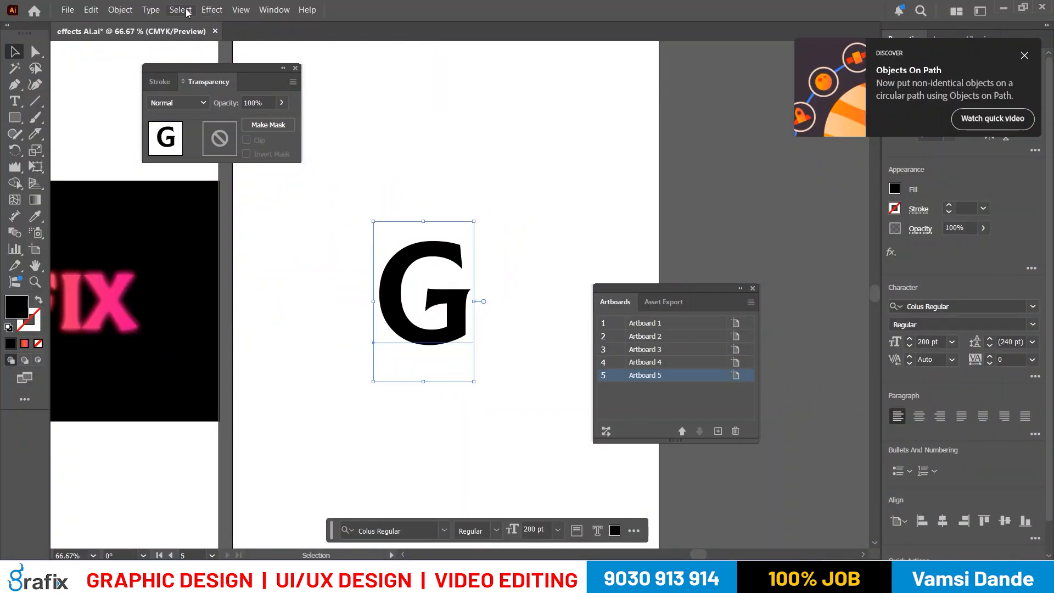
# - Try a Gaussian Blur effect on the letter G and undo it
pyautogui.click(240, 10)
pyautogui.moveTo(212, 10)
pyautogui.moveTo(278, 276)
pyautogui.click(399, 276)
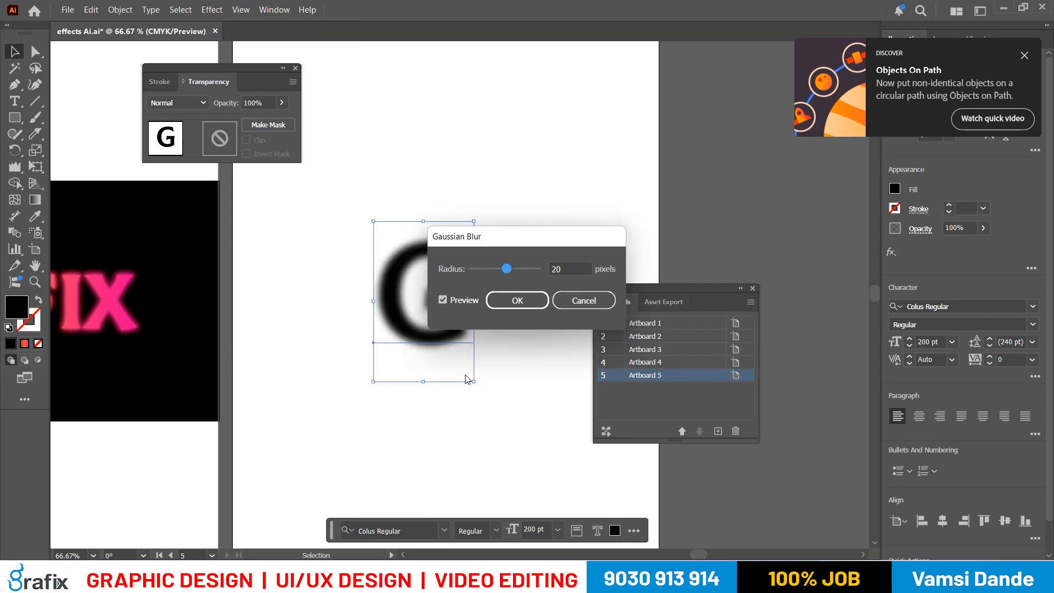
pyautogui.press('Tab')
pyautogui.write('4')
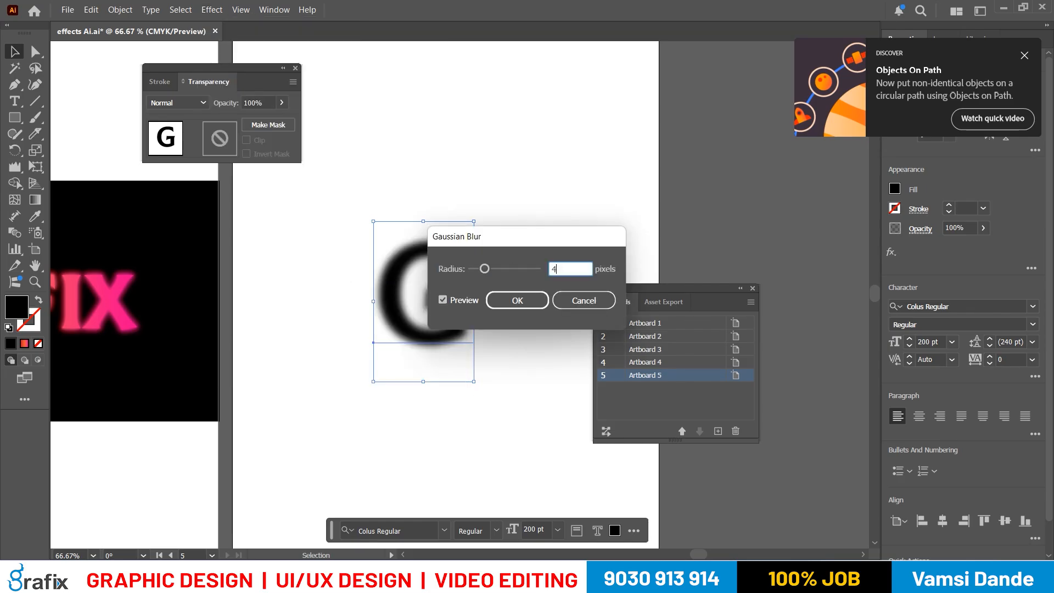
pyautogui.press('Return')
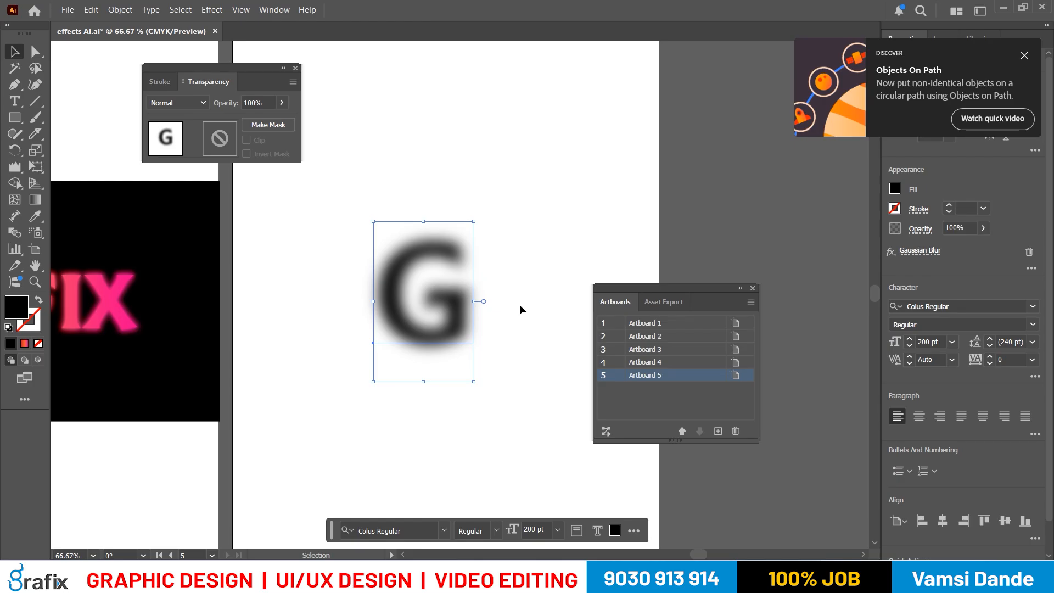
pyautogui.hotkey('ctrl', 'z')
# - Enlarge the letter G to about 306 pt with Free Transform and apply a Gaussian Blur with a 20-pixel radius
pyautogui.press('e')
pyautogui.moveTo(474, 381); pyautogui.dragTo(491, 424)
pyautogui.click(184, 10)
pyautogui.moveTo(131, 7)
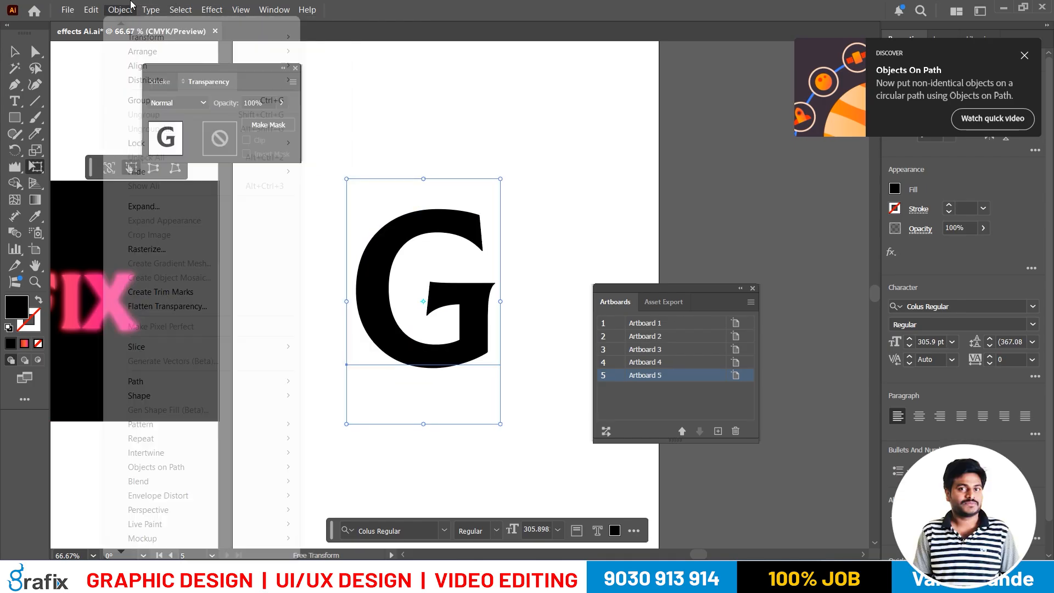
pyautogui.moveTo(186, 8)
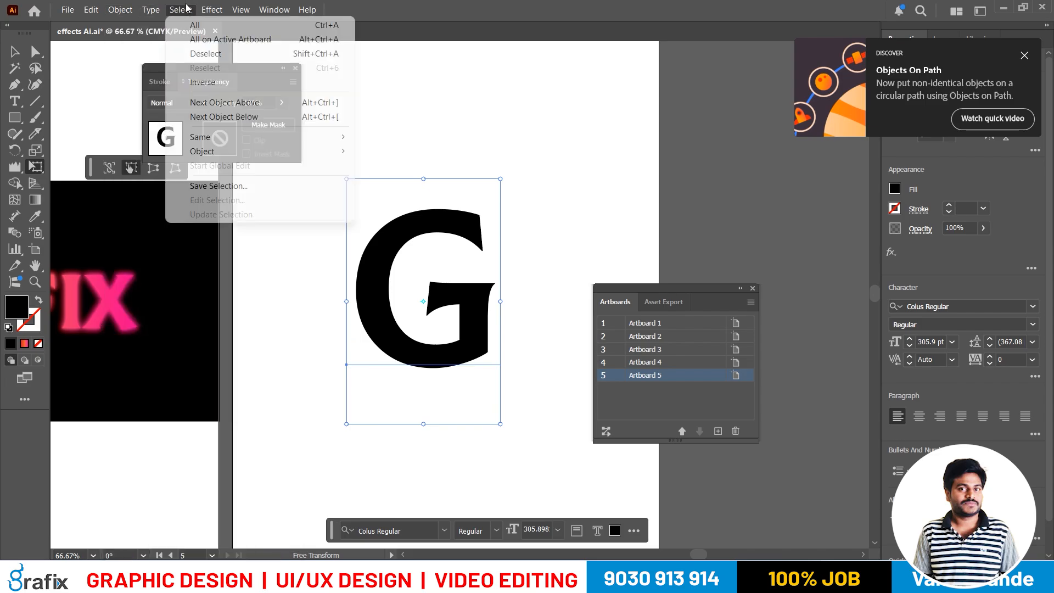
pyautogui.moveTo(250, 269)
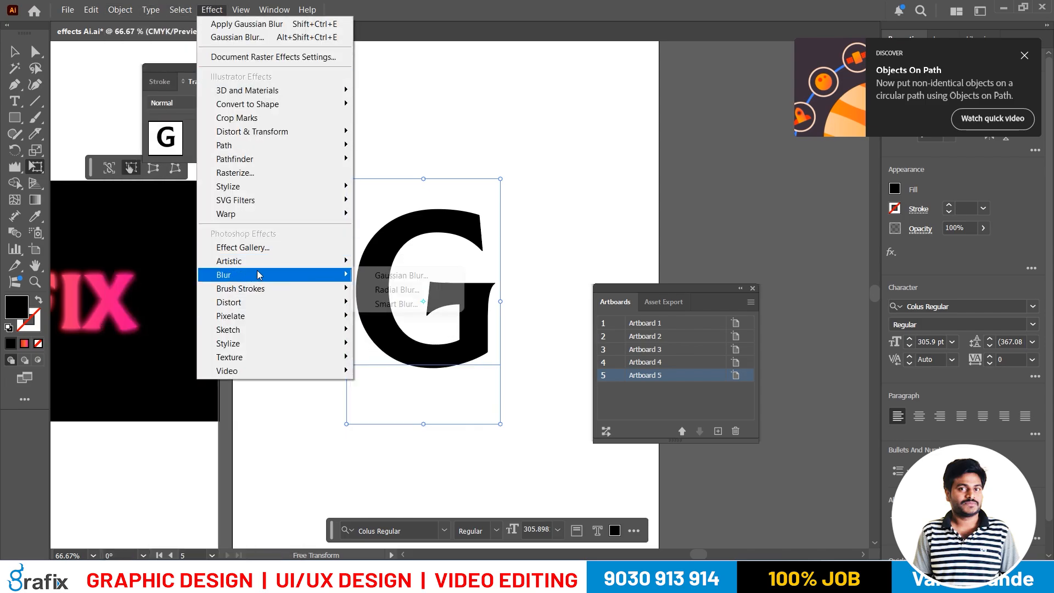
pyautogui.click(386, 276)
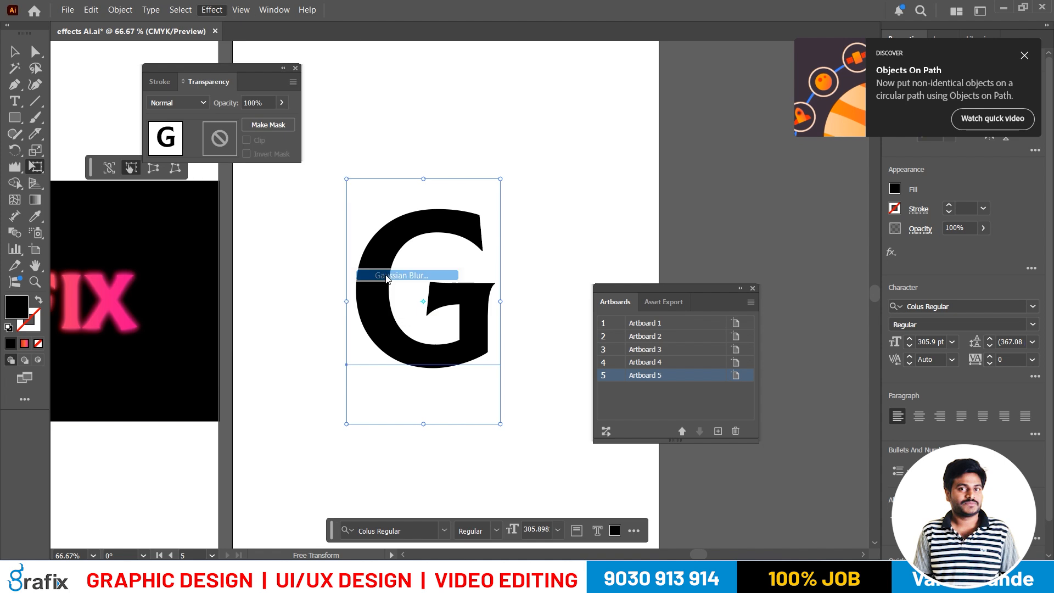
pyautogui.doubleClick(582, 269)
pyautogui.write('20')
pyautogui.press('Return')
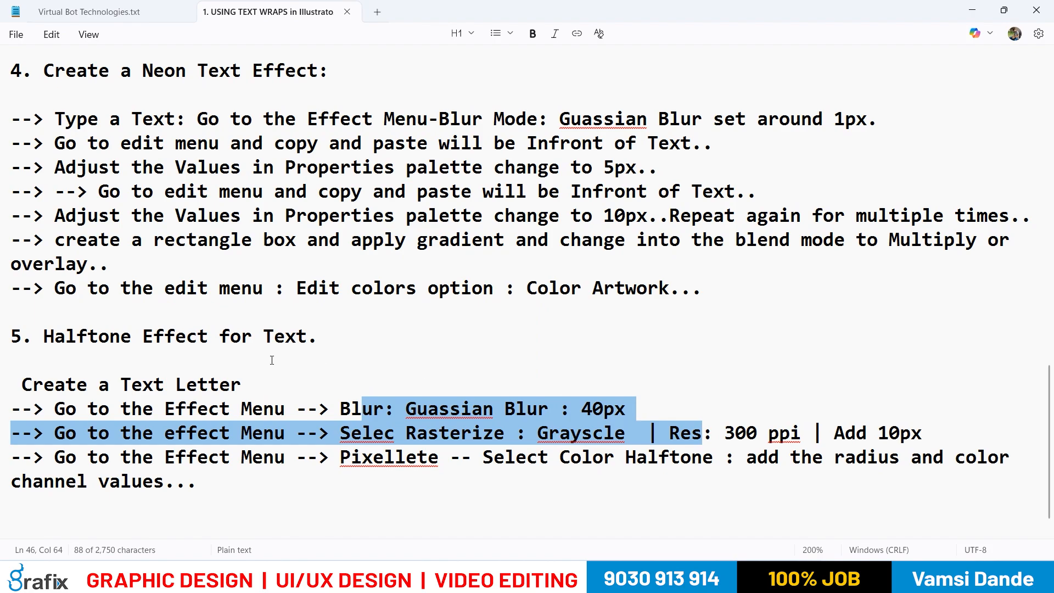
# - In the Notepad notes, correct "Selec" to "Select" in the Rasterize line and review its Grayscale instruction
pyautogui.click(376, 424)
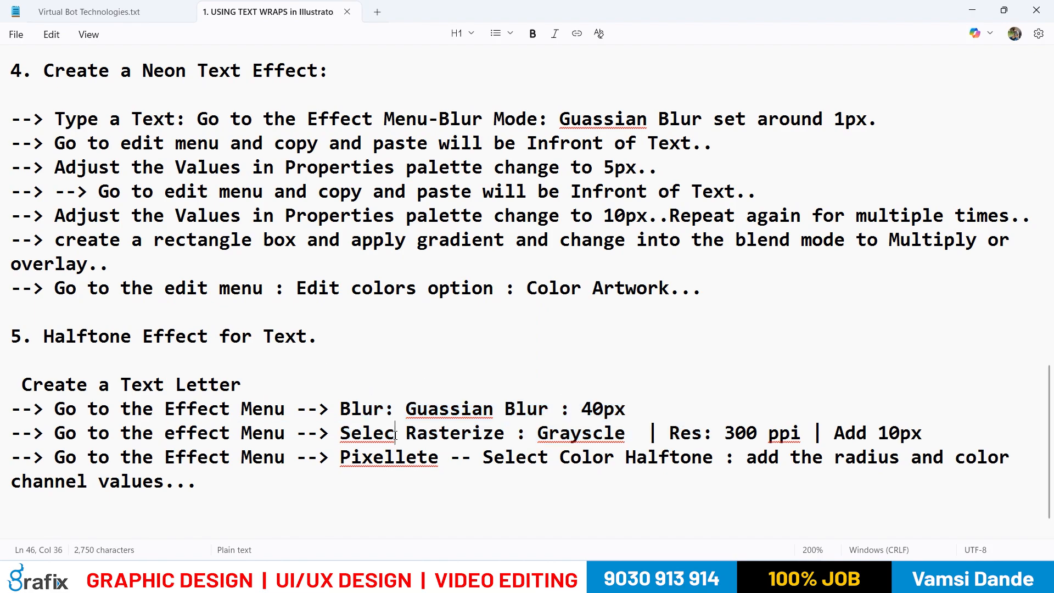
pyautogui.rightClick(393, 434)
pyautogui.click(353, 461)
pyautogui.rightClick(428, 413)
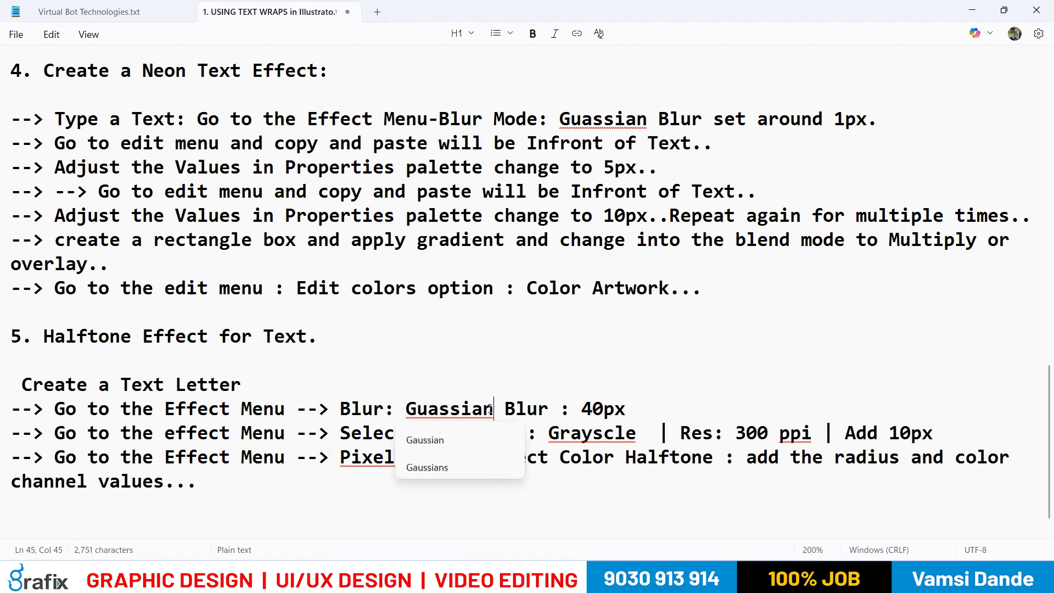
pyautogui.click(363, 432)
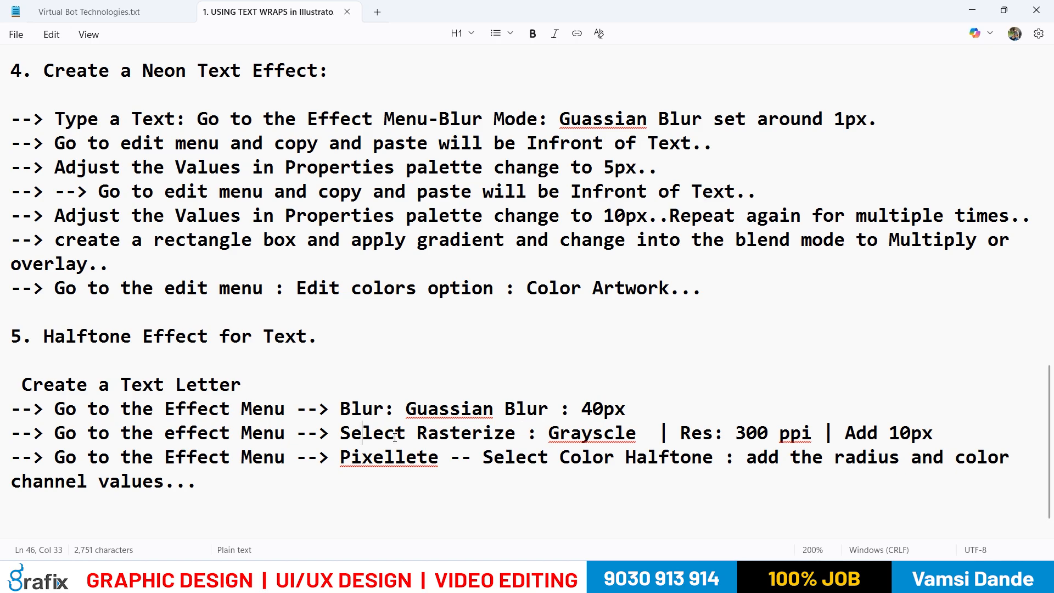
pyautogui.moveTo(394, 437); pyautogui.dragTo(503, 440)
pyautogui.click(591, 437)
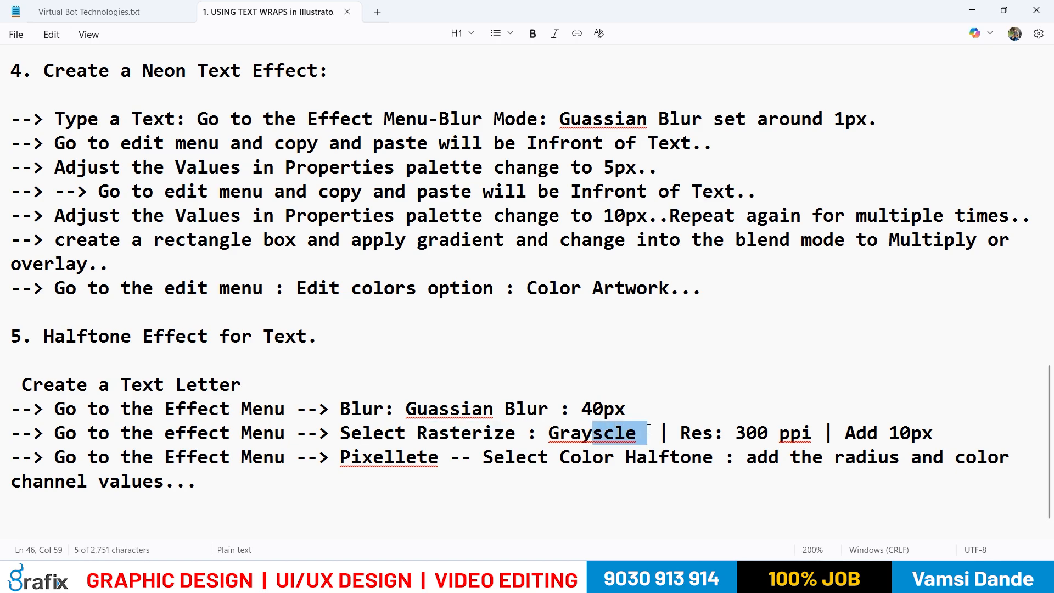
# - Look through the available effects in Illustrator and recheck the effect instructions in the Notepad notes
pyautogui.hotkey('alt', 'Tab')
pyautogui.click(212, 9)
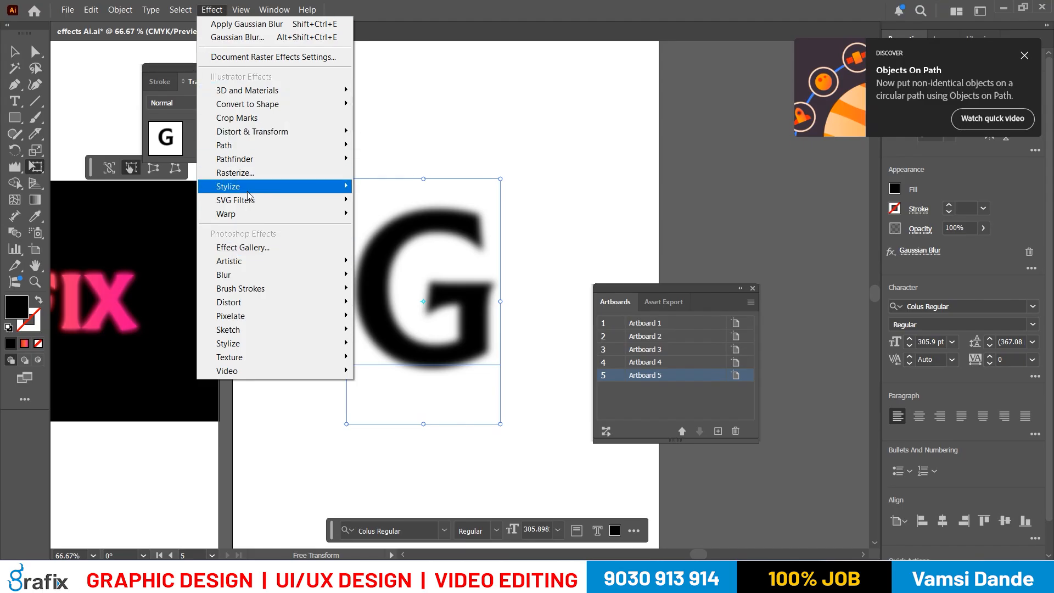
pyautogui.moveTo(251, 191)
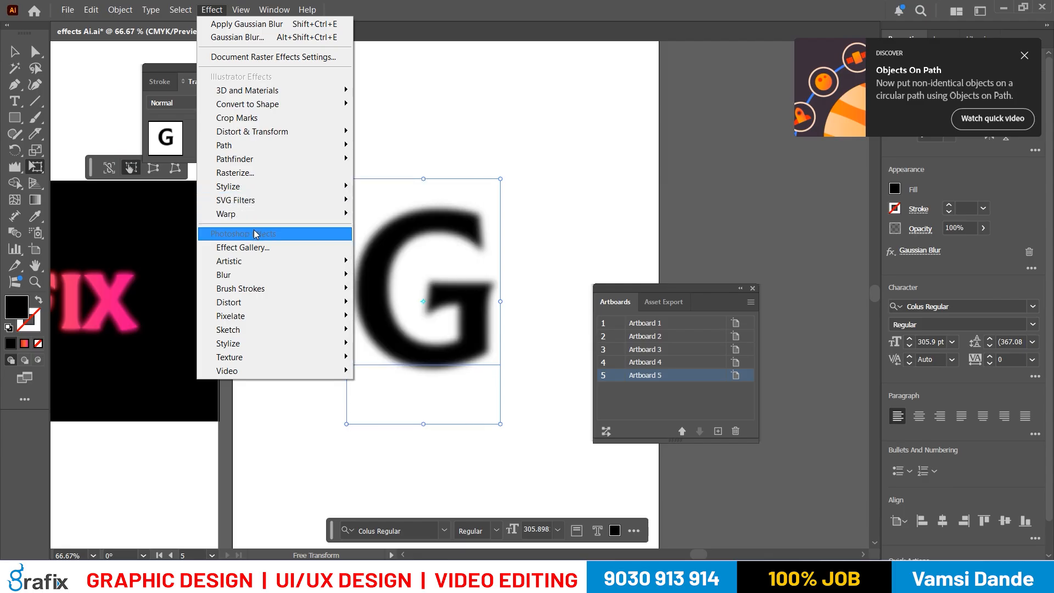
pyautogui.moveTo(239, 146)
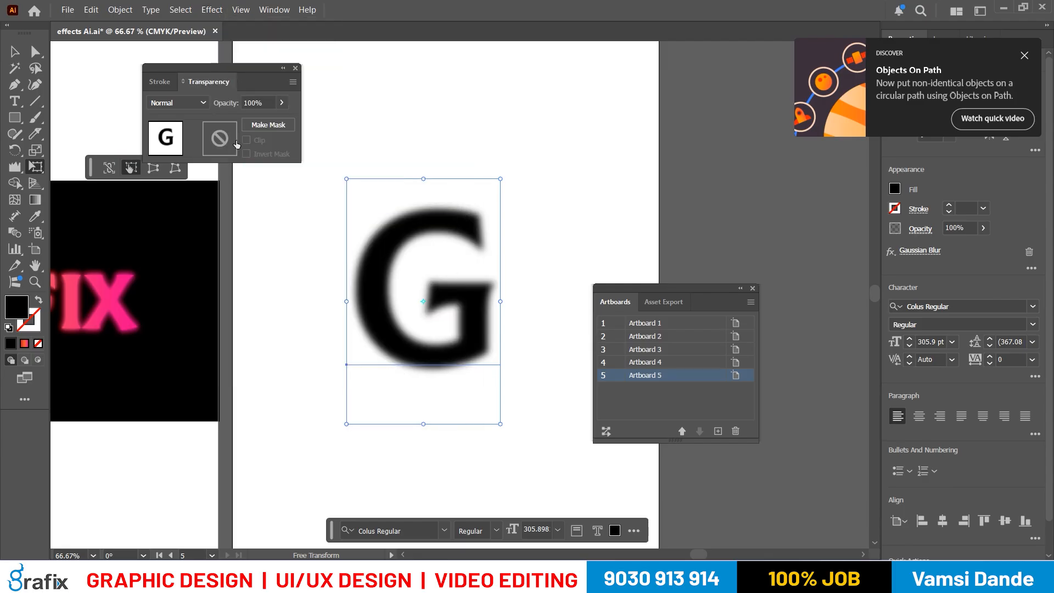
pyautogui.hotkey('alt', 'Tab')
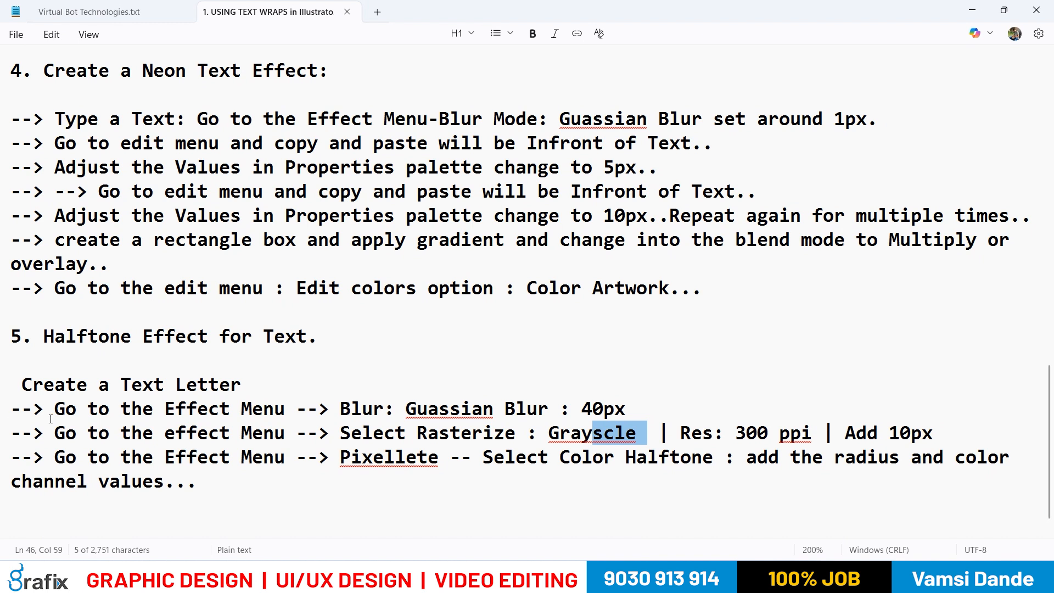
pyautogui.moveTo(110, 411); pyautogui.dragTo(317, 422)
# - In Illustrator, apply a Rasterize effect to the letter G at High (300 ppi) with 1 in added around the object
pyautogui.click(212, 10)
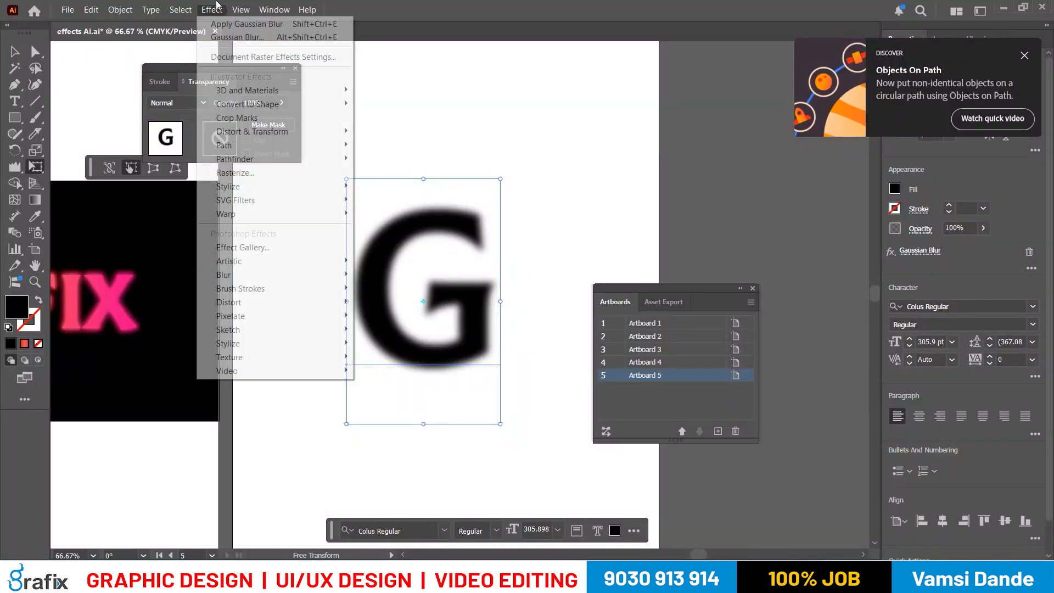
pyautogui.click(232, 176)
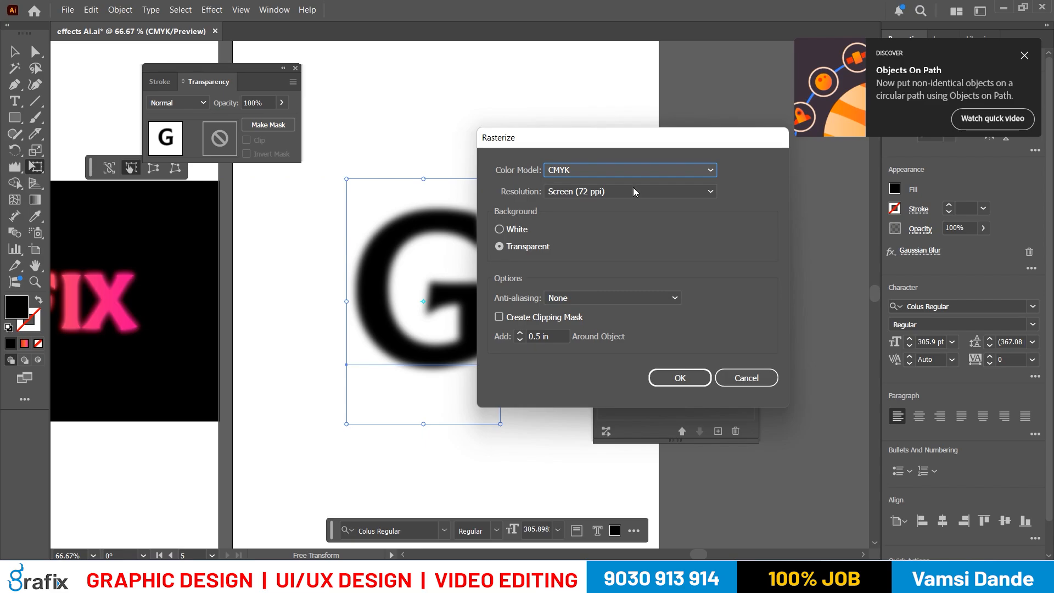
pyautogui.click(633, 189)
pyautogui.click(622, 237)
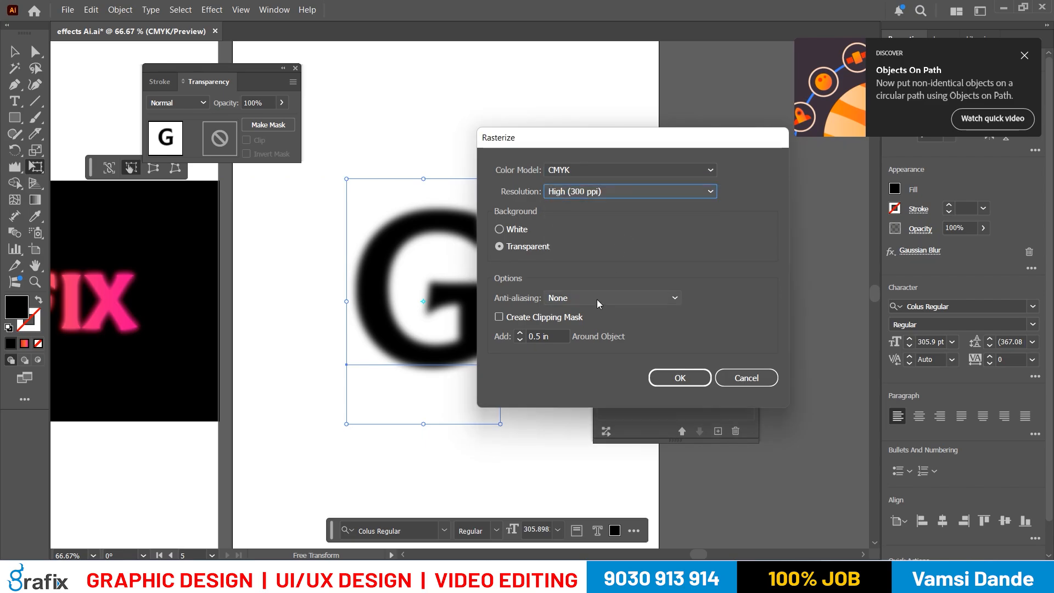
pyautogui.moveTo(558, 335); pyautogui.dragTo(491, 327)
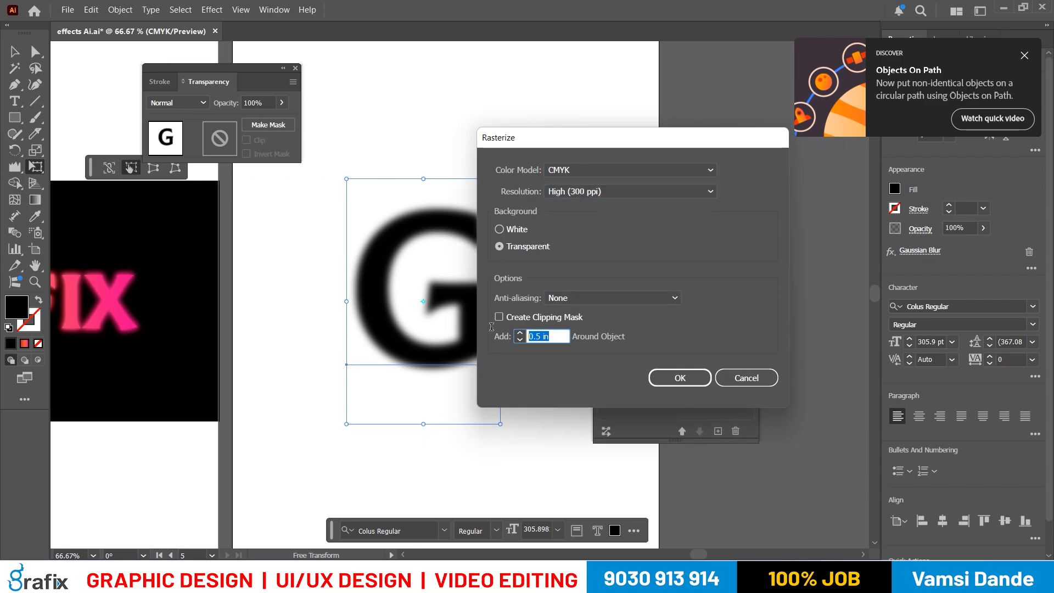
pyautogui.write('1')
pyautogui.press('Tab')
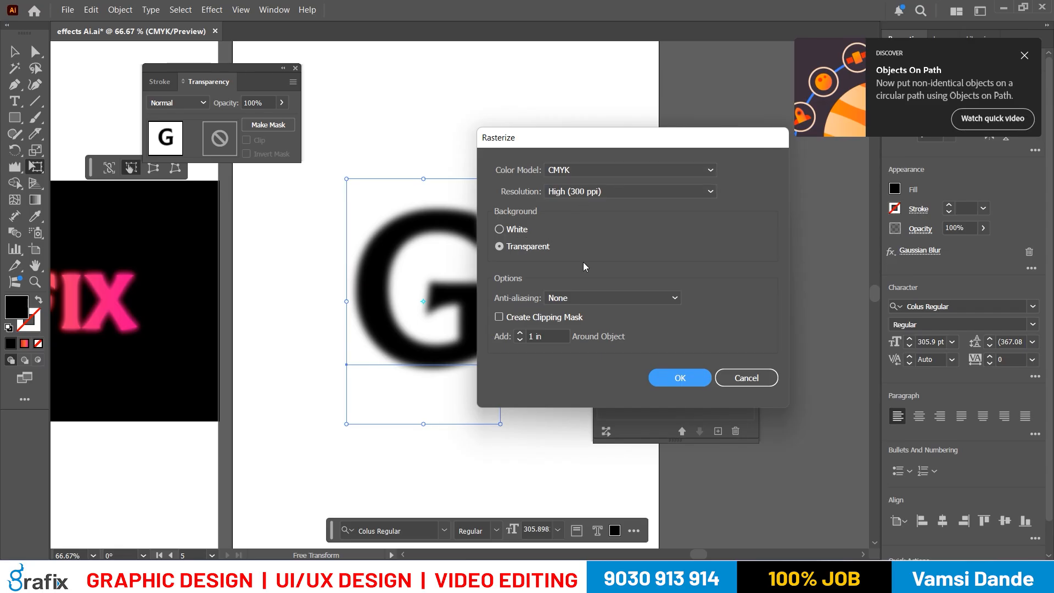
pyautogui.click(682, 384)
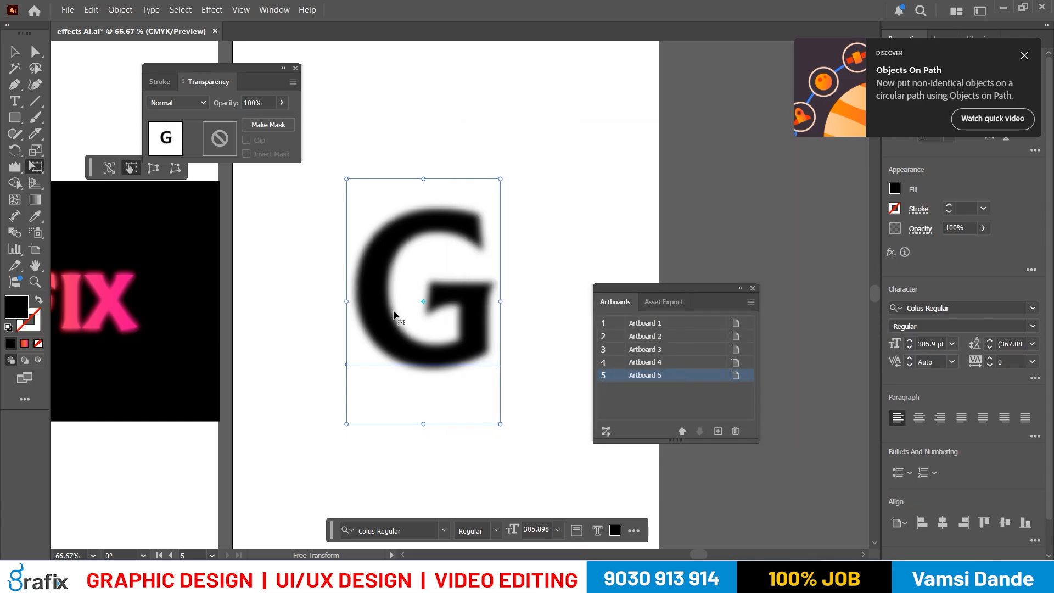
# - Check the Color Halftone instructions in the Notepad notes and return to the blurred letter G in Illustrator
pyautogui.hotkey('alt', 'Tab')
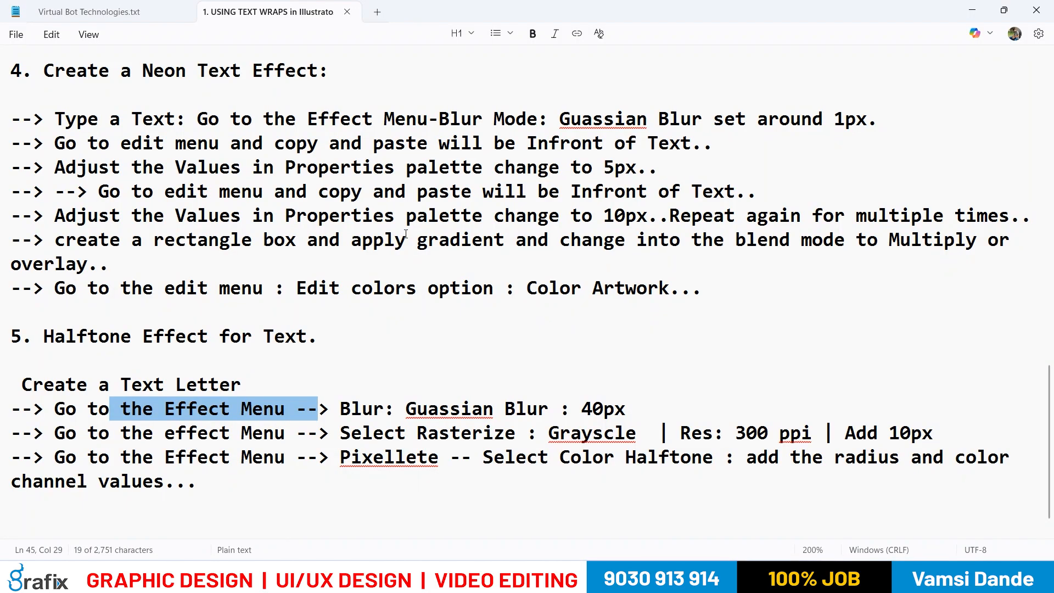
pyautogui.hotkey('alt', 'Tab')
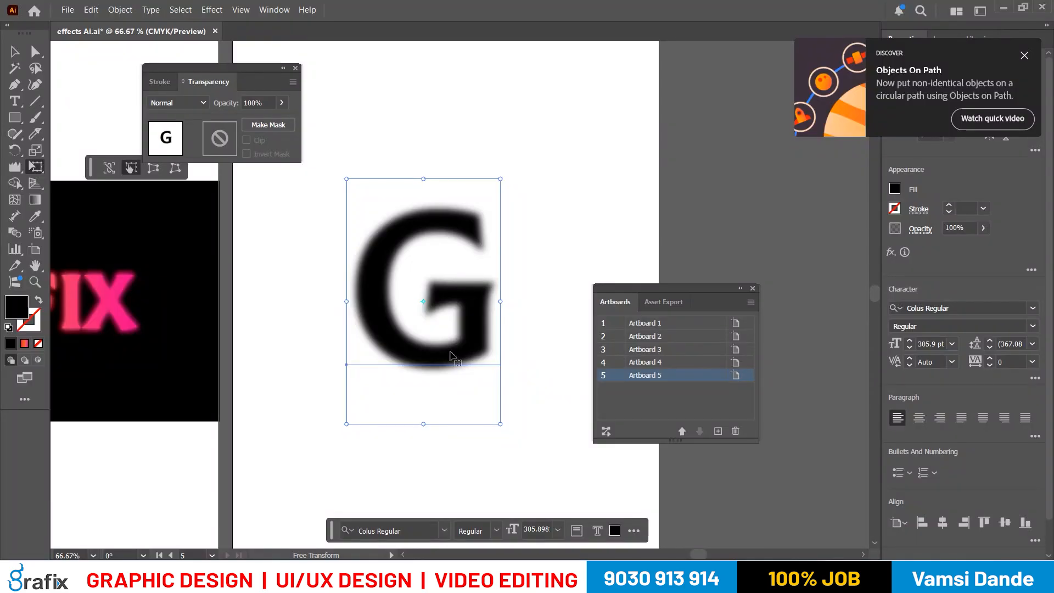
pyautogui.hotkey('alt', 'Tab')
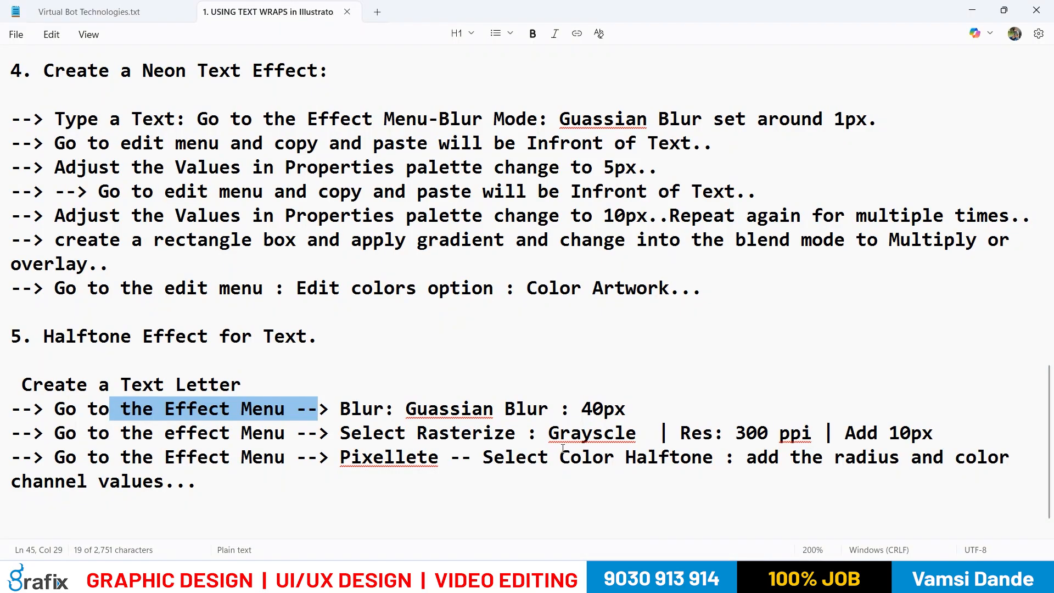
pyautogui.hotkey('alt', 'Tab')
pyautogui.click(466, 348)
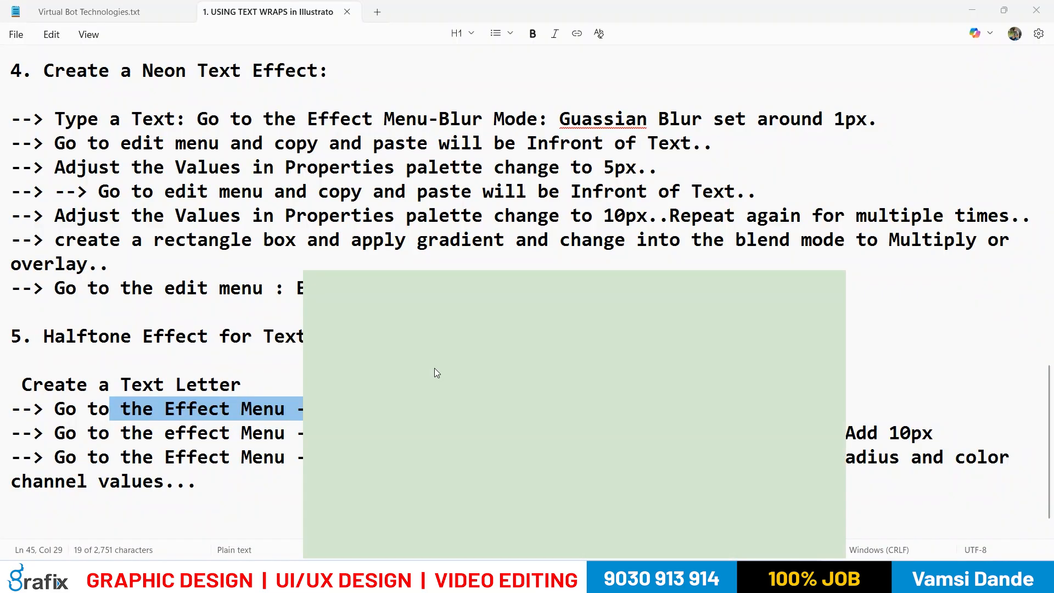
pyautogui.hotkey('alt', 'Tab')
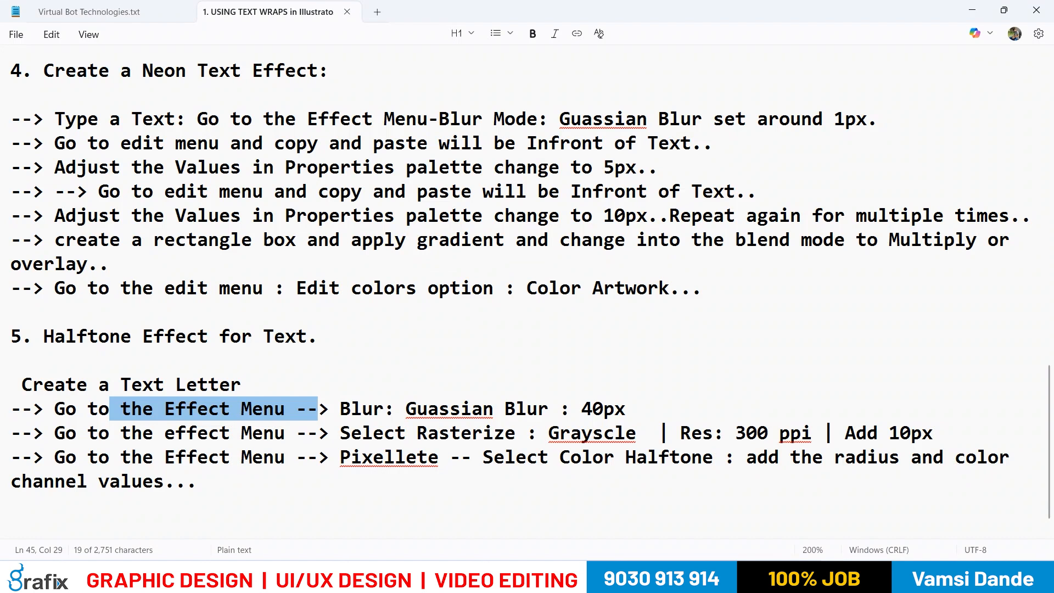
pyautogui.hotkey('alt', 'Tab')
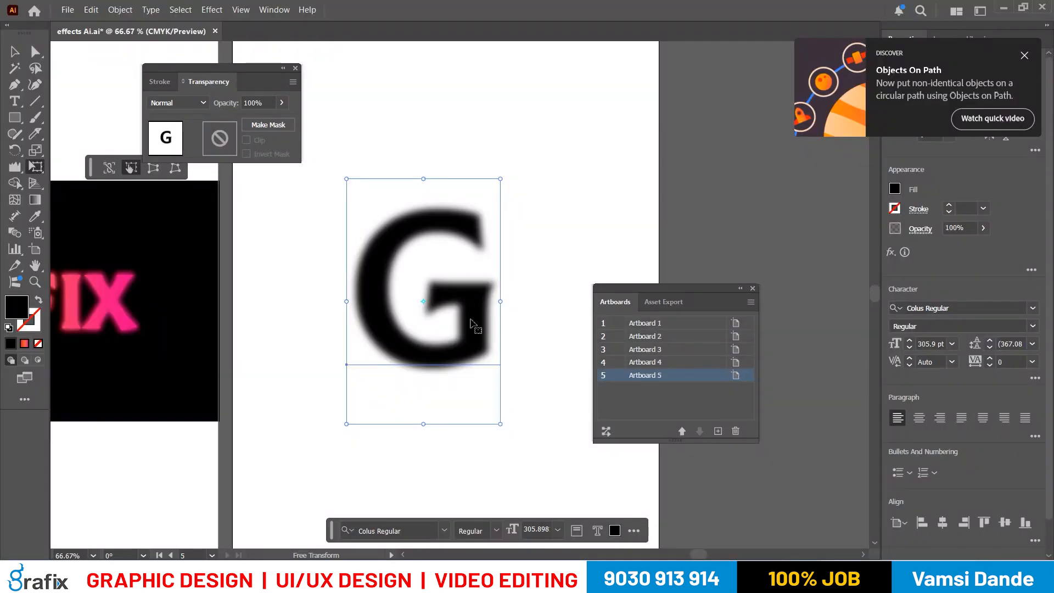
pyautogui.click(212, 8)
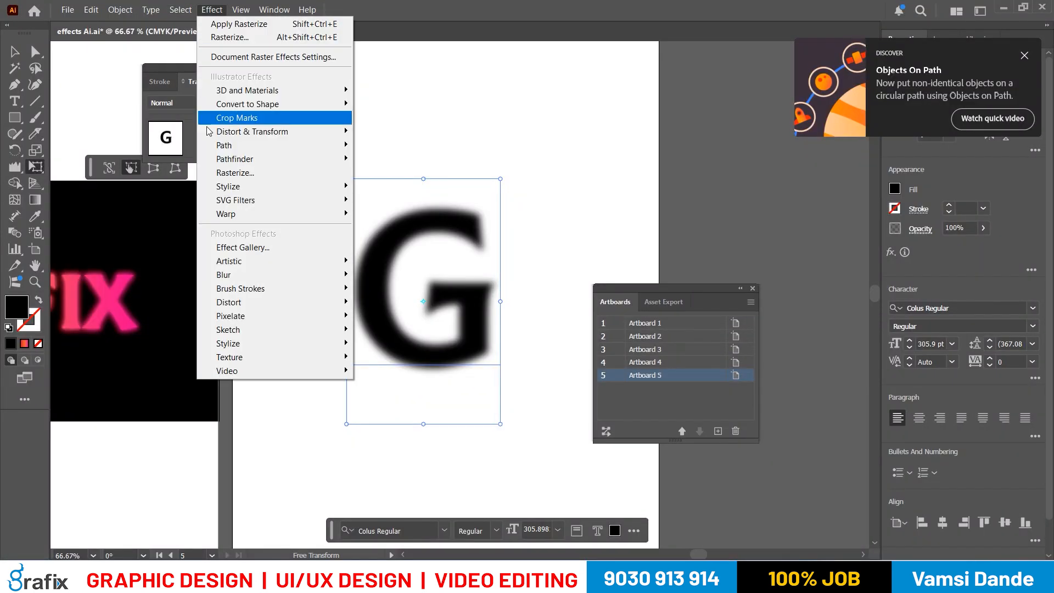
pyautogui.moveTo(266, 318)
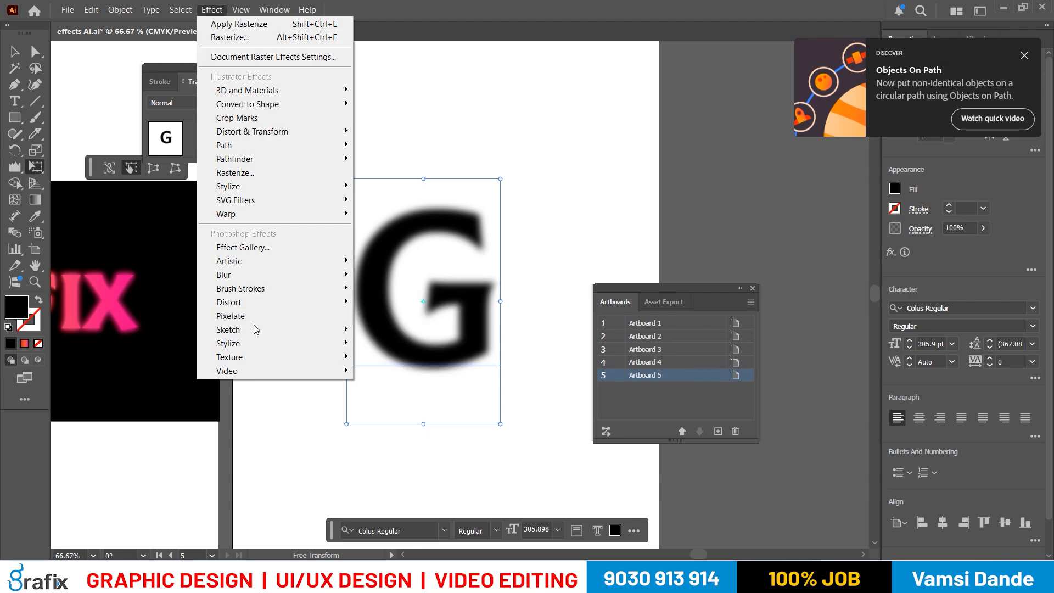
pyautogui.click(295, 175)
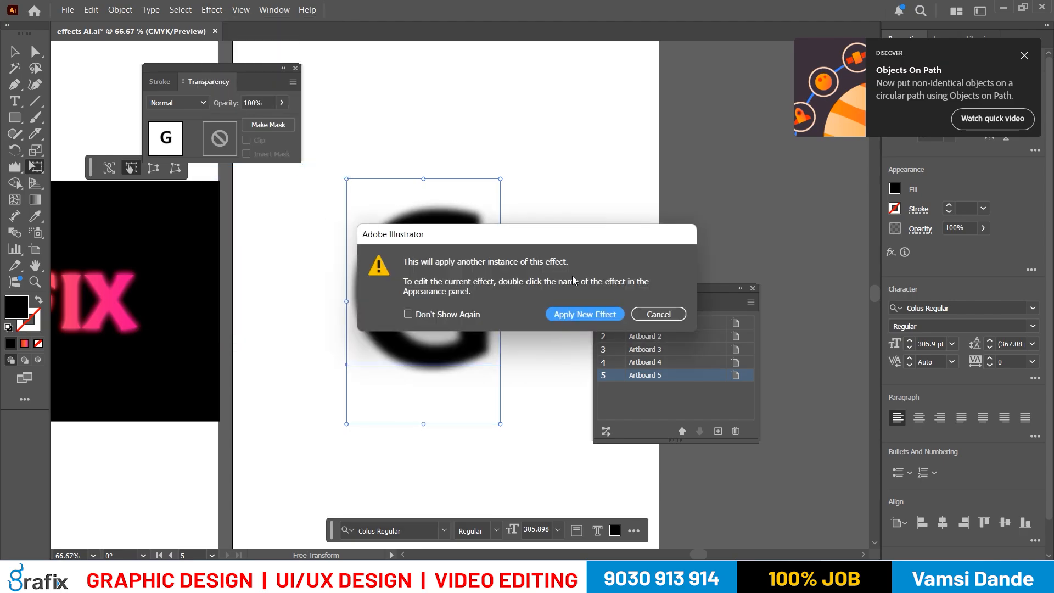
pyautogui.click(650, 313)
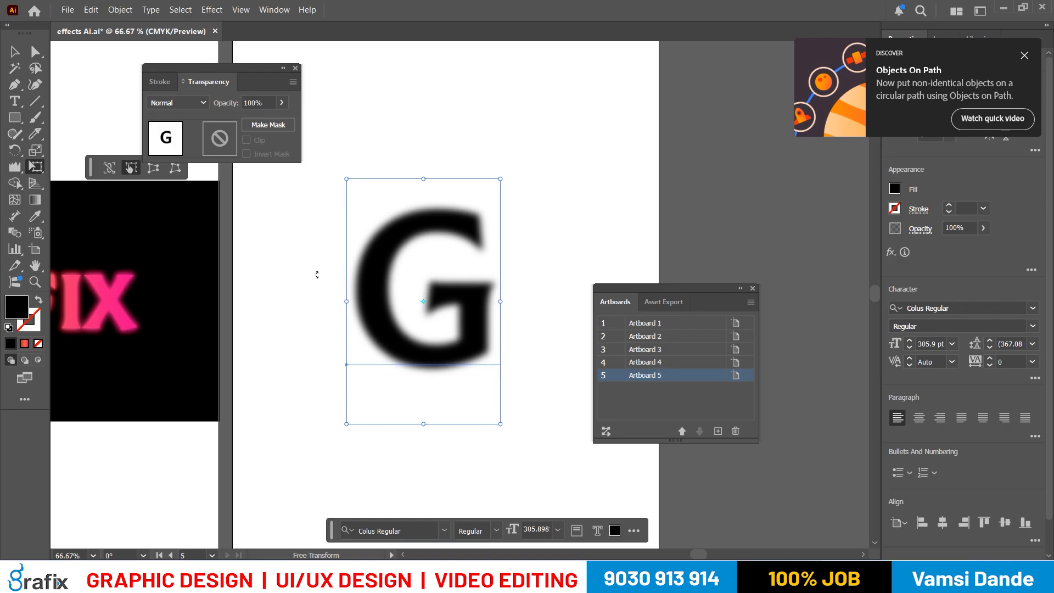
# - Show the letter G's appearance attributes so its applied effects can be edited
pyautogui.click(272, 9)
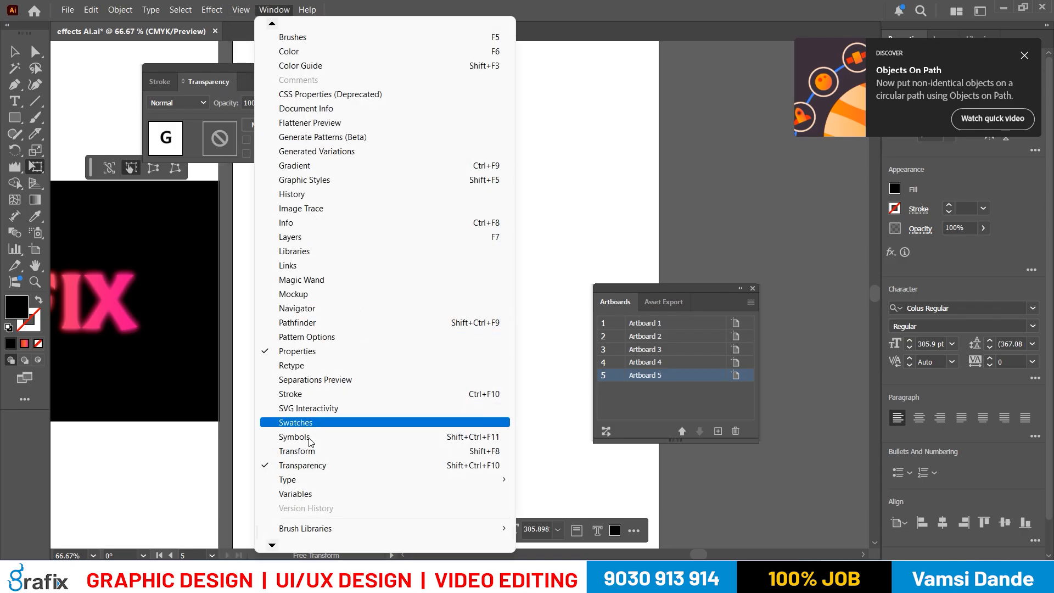
pyautogui.moveTo(285, 528)
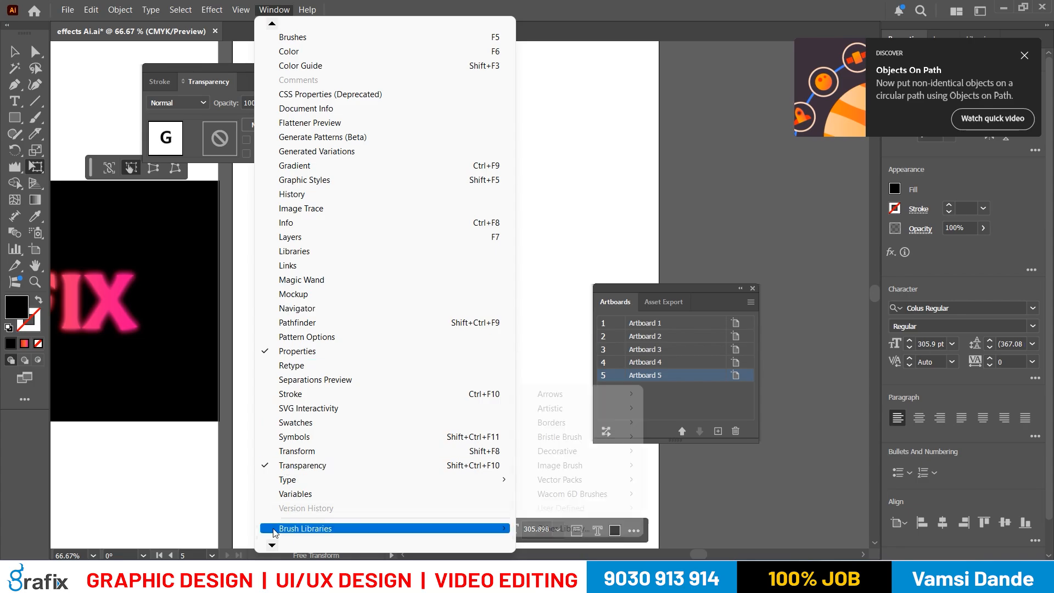
pyautogui.moveTo(262, 546)
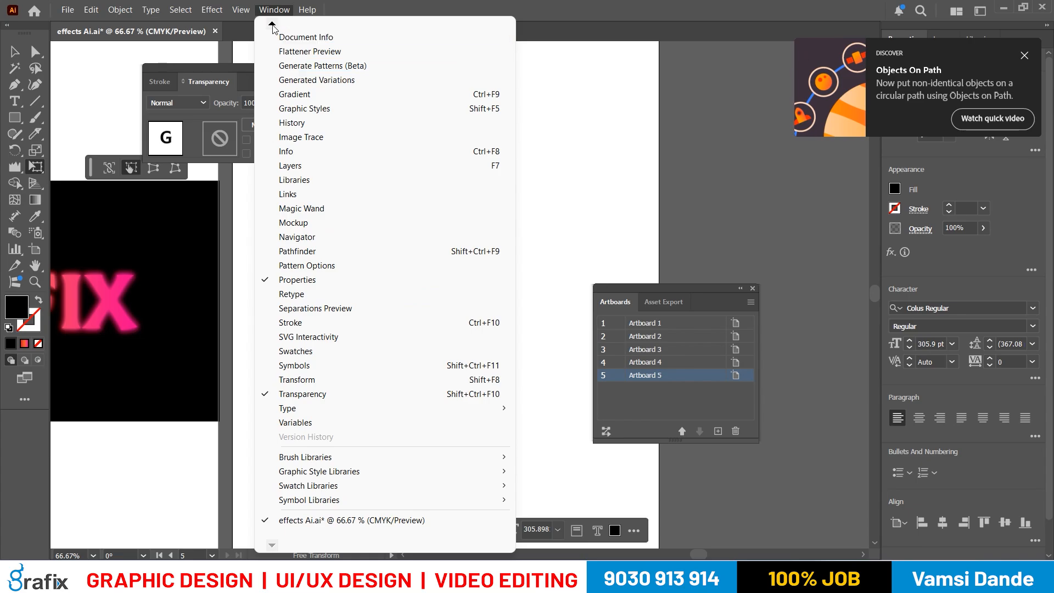
pyautogui.moveTo(272, 24)
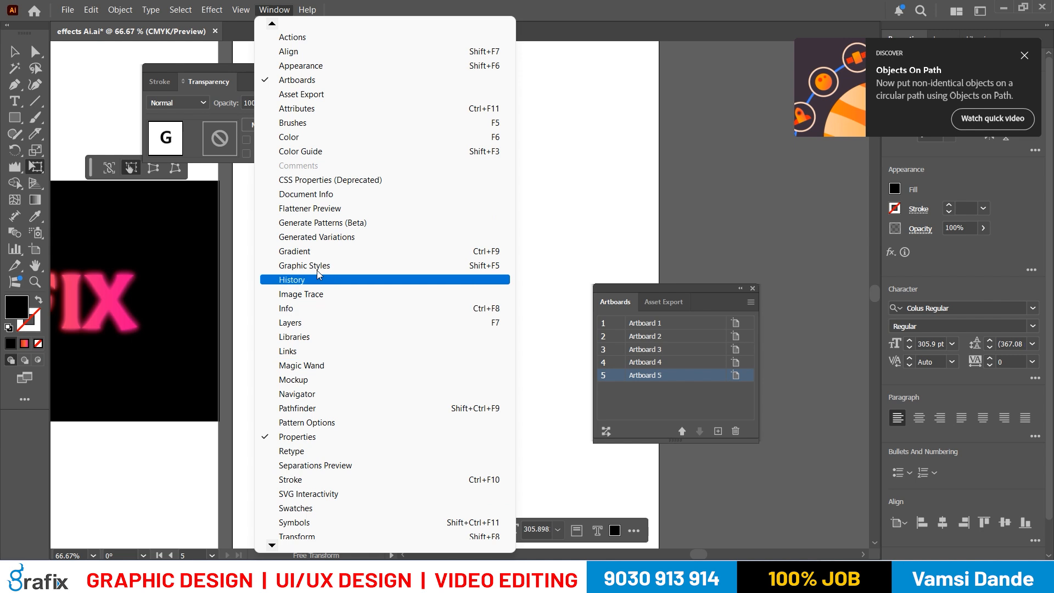
pyautogui.click(302, 65)
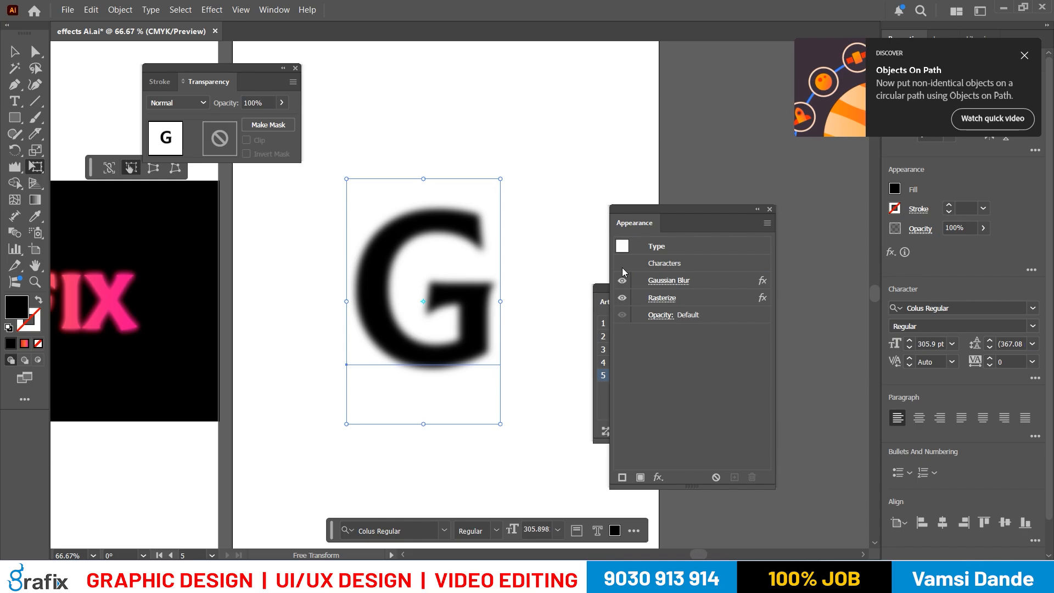
# - Edit the letter G's existing Rasterize effect to add 2 in around the object
pyautogui.doubleClick(717, 298)
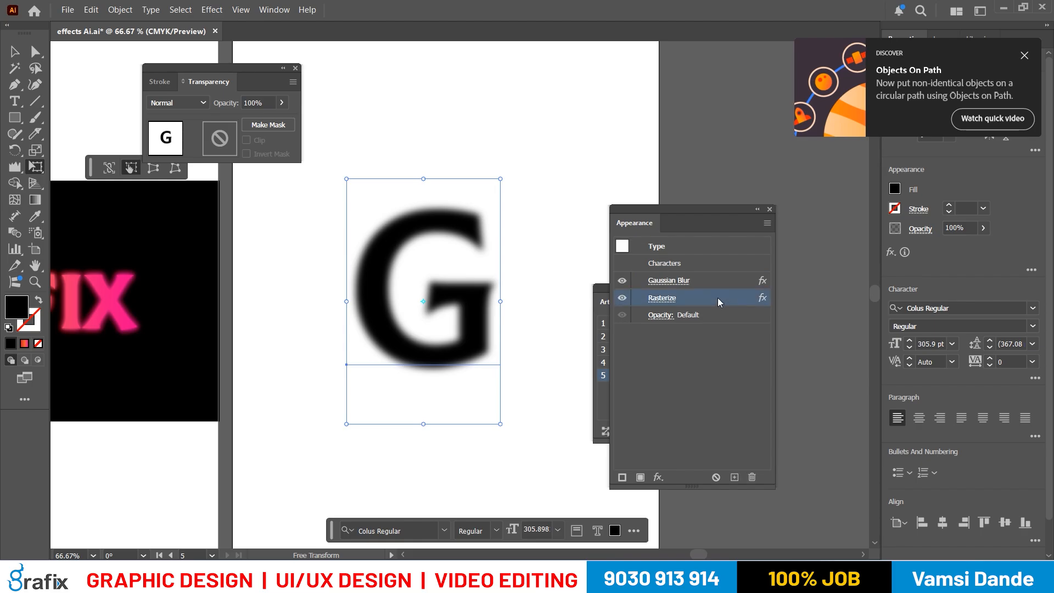
pyautogui.doubleClick(541, 336)
pyautogui.write('5')
pyautogui.press('Tab')
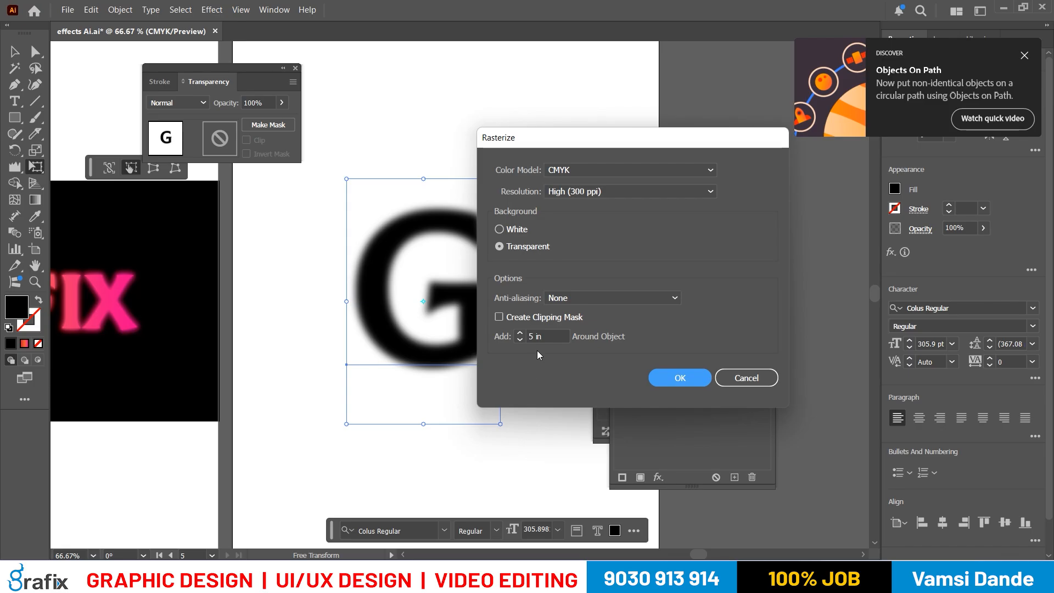
pyautogui.hotkey('shift', 'Tab')
pyautogui.write('2')
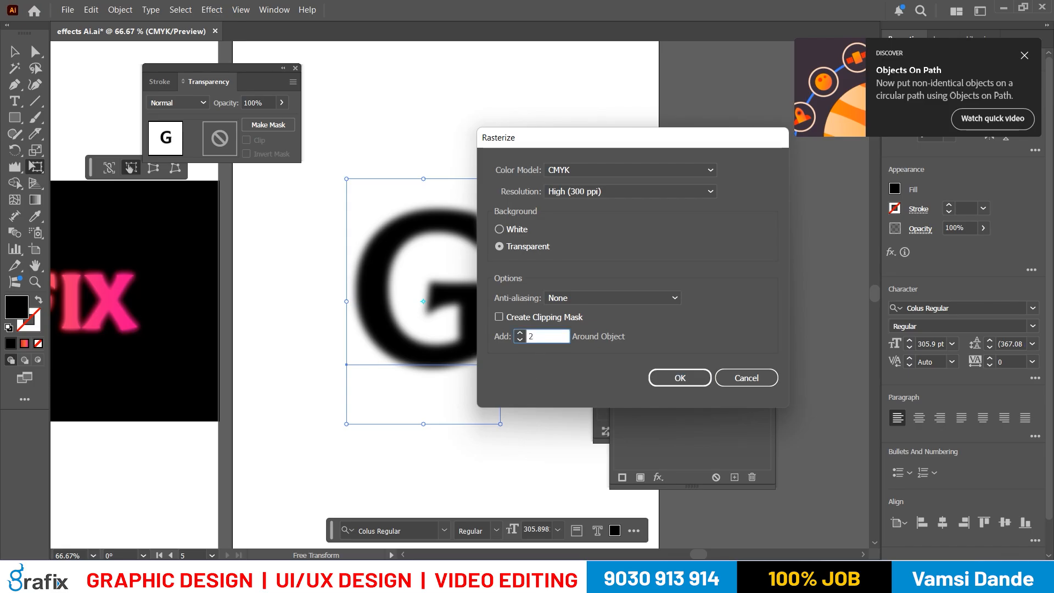
pyautogui.press('Return')
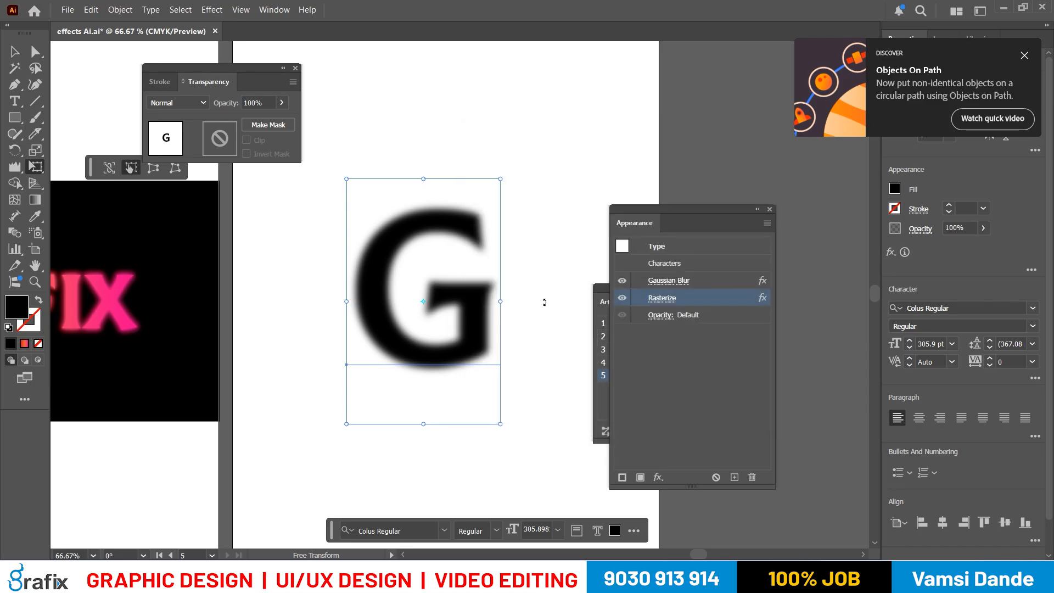
pyautogui.click(684, 356)
pyautogui.click(693, 283)
pyautogui.click(698, 298)
pyautogui.click(705, 284)
pyautogui.click(709, 298)
pyautogui.click(708, 287)
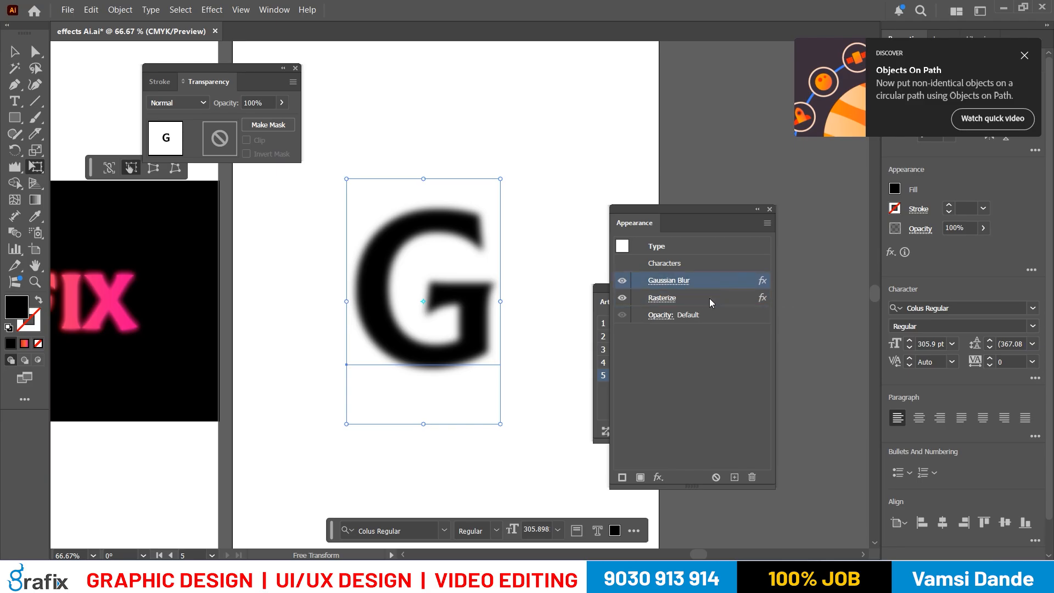
# - Apply a Color Halftone effect to the letter G with a maximum radius of 20 pixels and the default screen angles
pyautogui.click(212, 10)
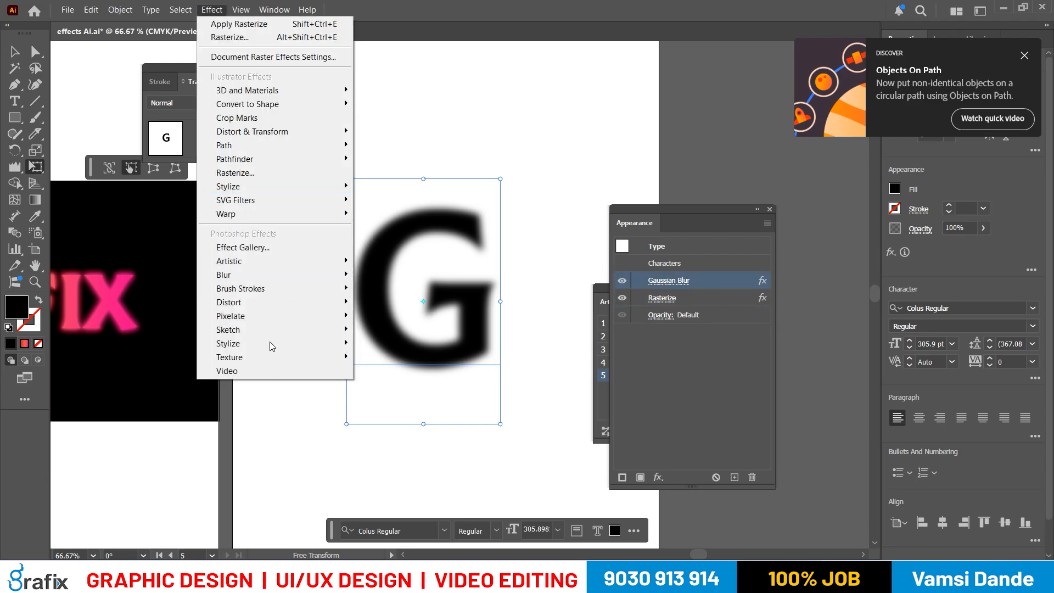
pyautogui.moveTo(266, 323)
pyautogui.click(360, 317)
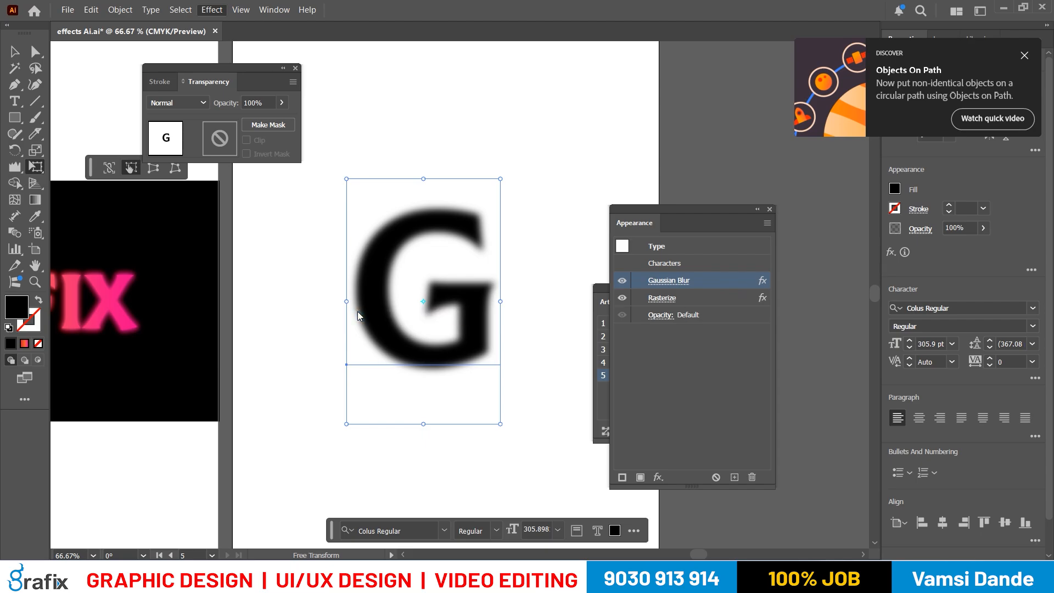
pyautogui.write('20')
pyautogui.press('Tab')
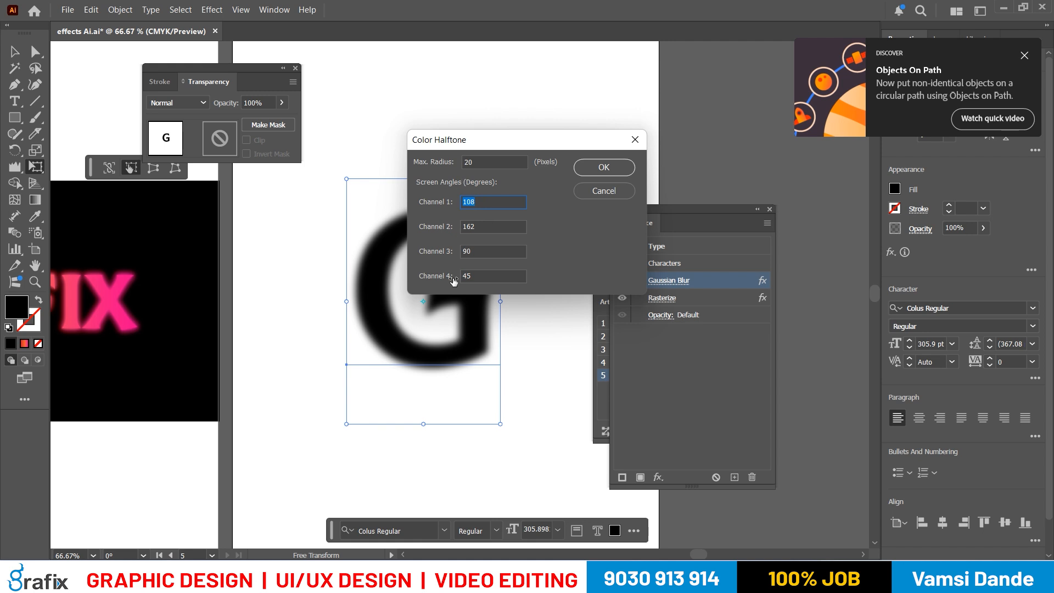
pyautogui.click(593, 167)
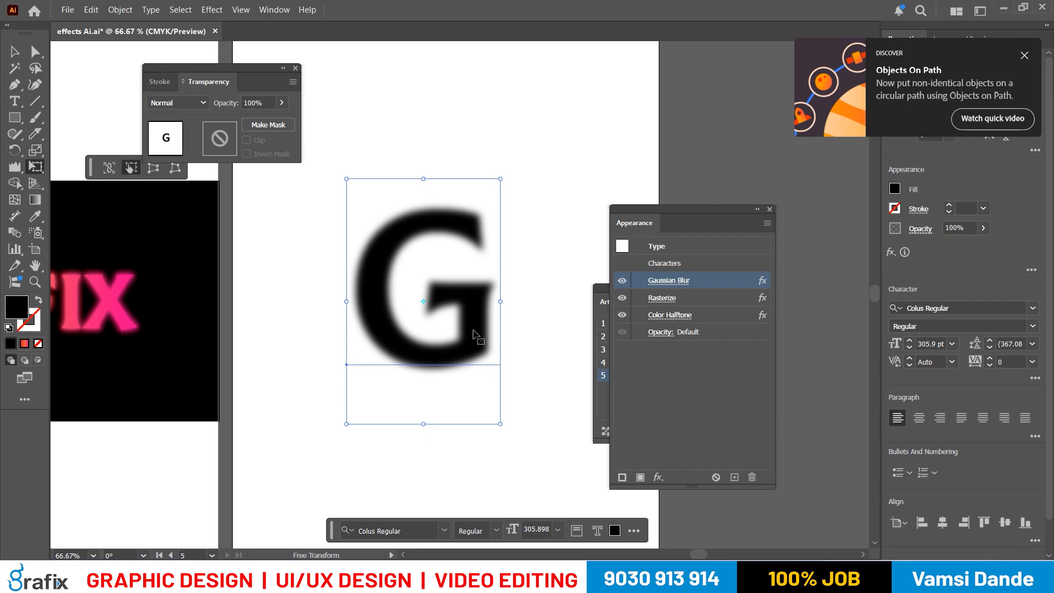
# - Edit the letter G's Color Halftone effect to a maximum radius of 100 pixels
pyautogui.doubleClick(728, 316)
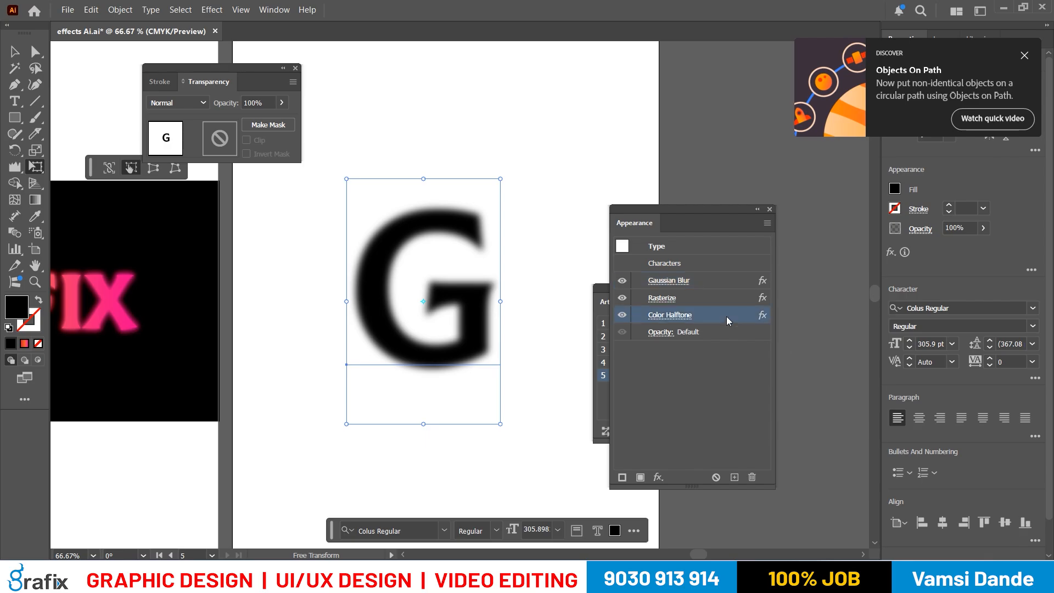
pyautogui.moveTo(514, 146); pyautogui.dragTo(626, 168)
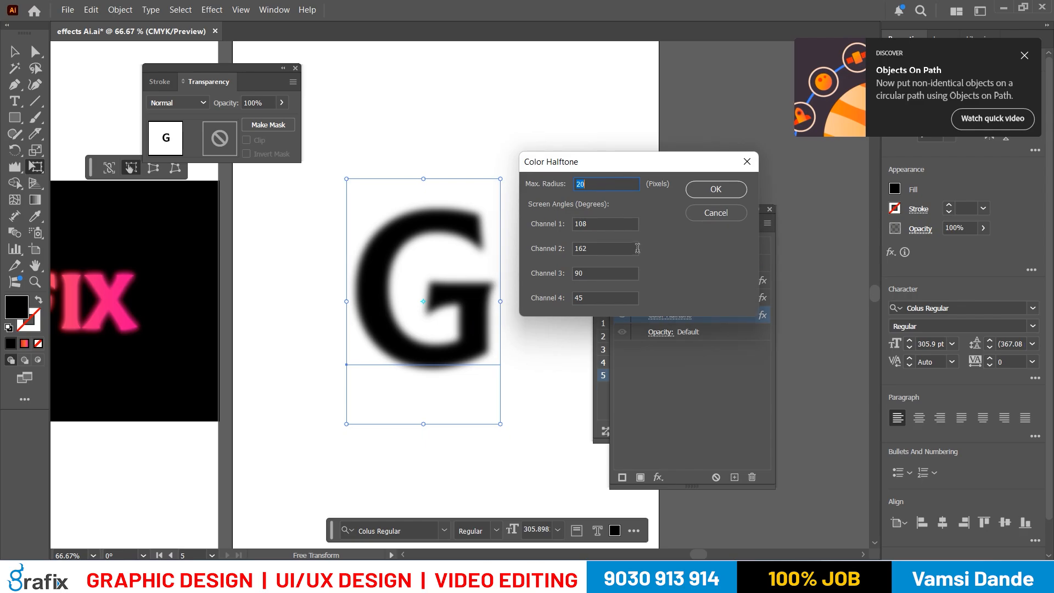
pyautogui.write('100')
pyautogui.press('Tab')
pyautogui.click(604, 273)
pyautogui.click(714, 190)
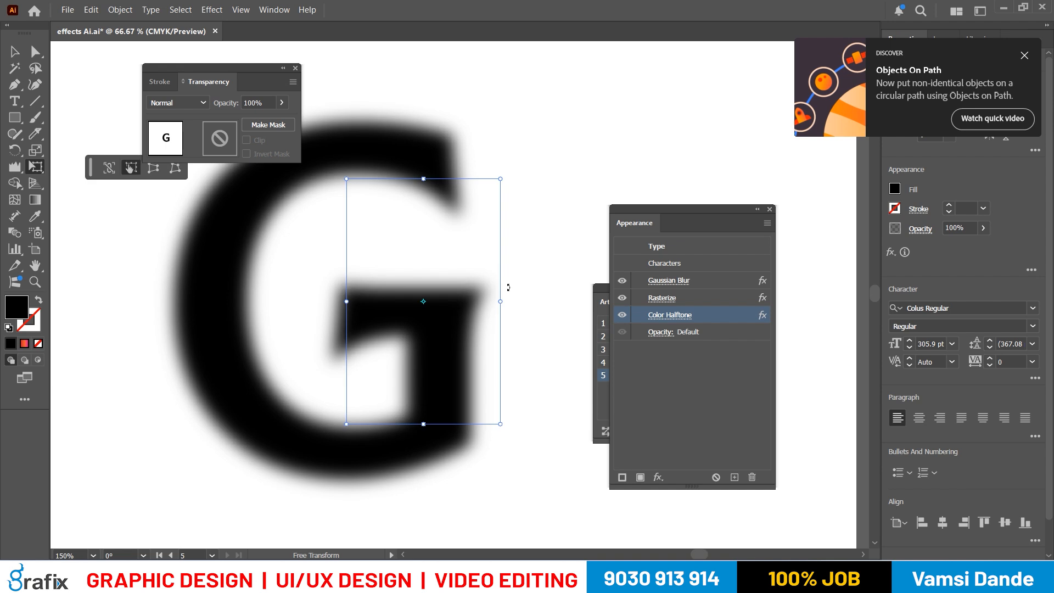
pyautogui.scroll(-2, 508, 286)
pyautogui.press('v')
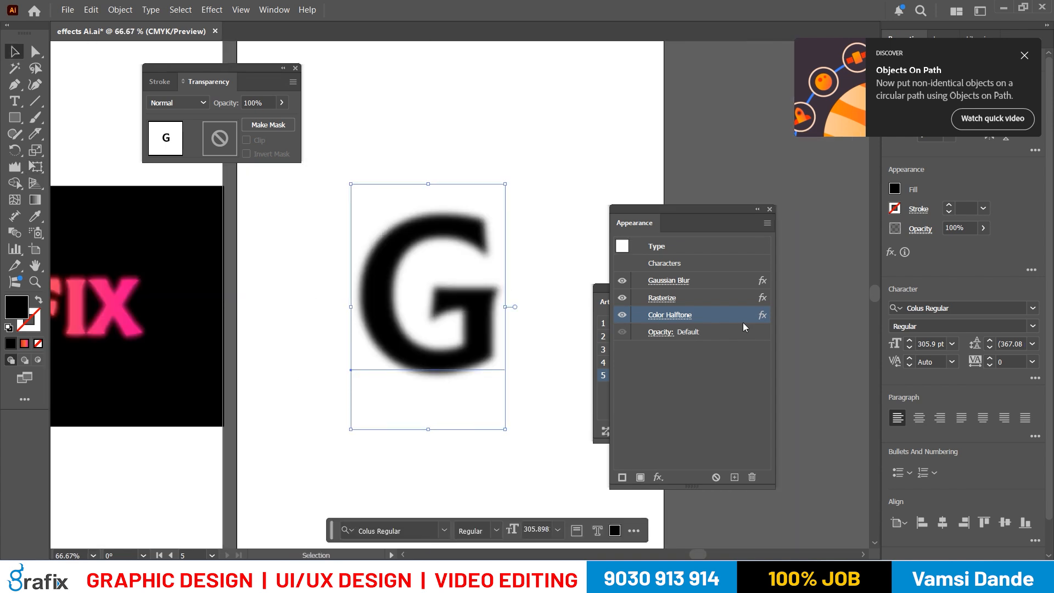
# - Set the space the Rasterize effect adds around the letter G to 10 in
pyautogui.click(743, 322)
pyautogui.doubleClick(724, 300)
pyautogui.write('10')
pyautogui.press('Return')
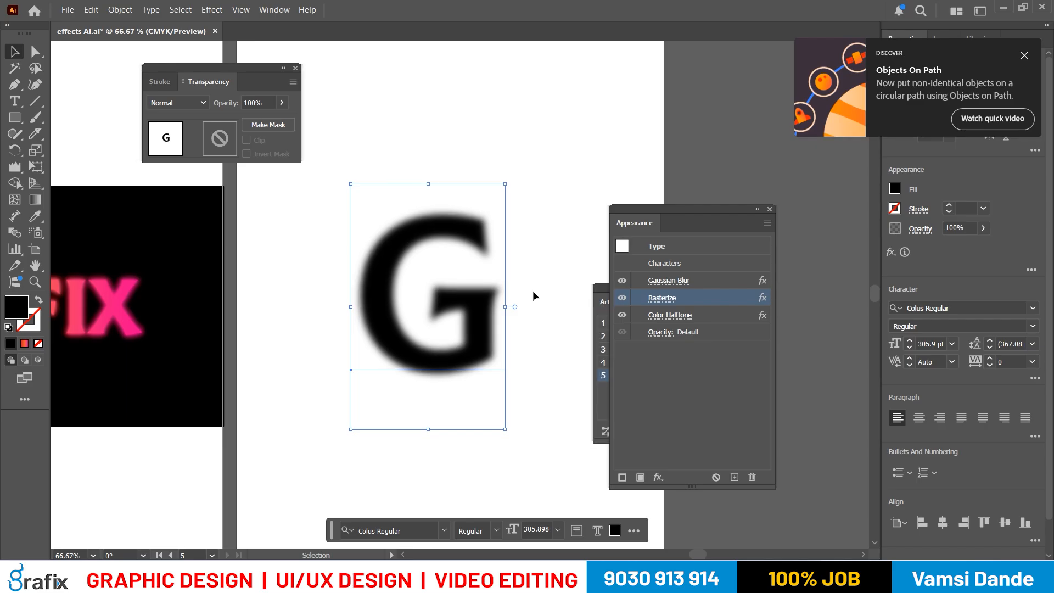
# - Try to set the Color Halftone effect's maximum radius to 200 pixels
pyautogui.click(702, 317)
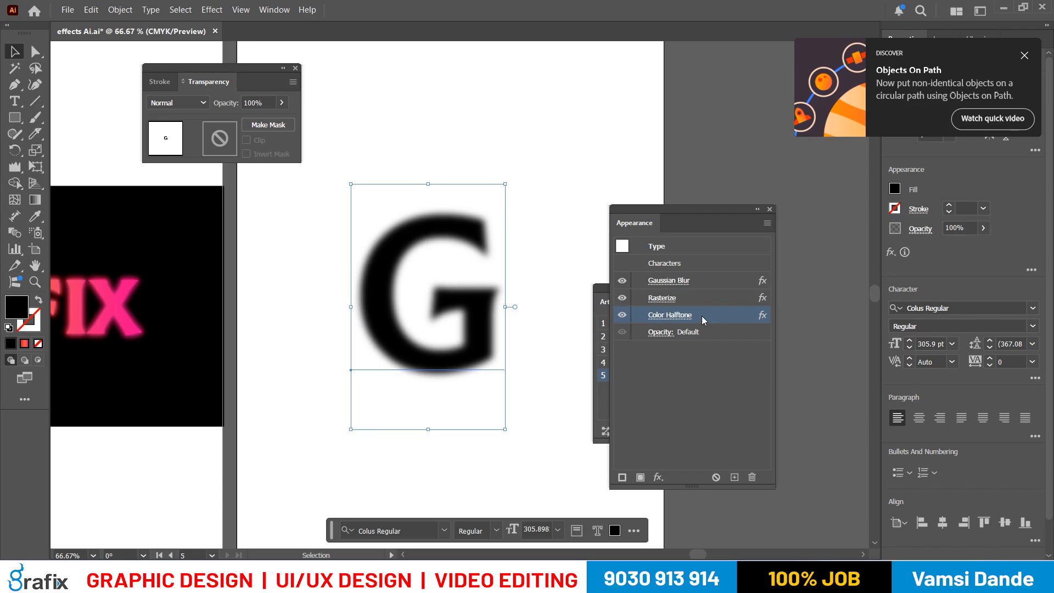
pyautogui.moveTo(602, 247); pyautogui.dragTo(385, 295)
pyautogui.moveTo(615, 225); pyautogui.dragTo(536, 193)
pyautogui.click(607, 184)
pyautogui.write('200')
pyautogui.press('Return')
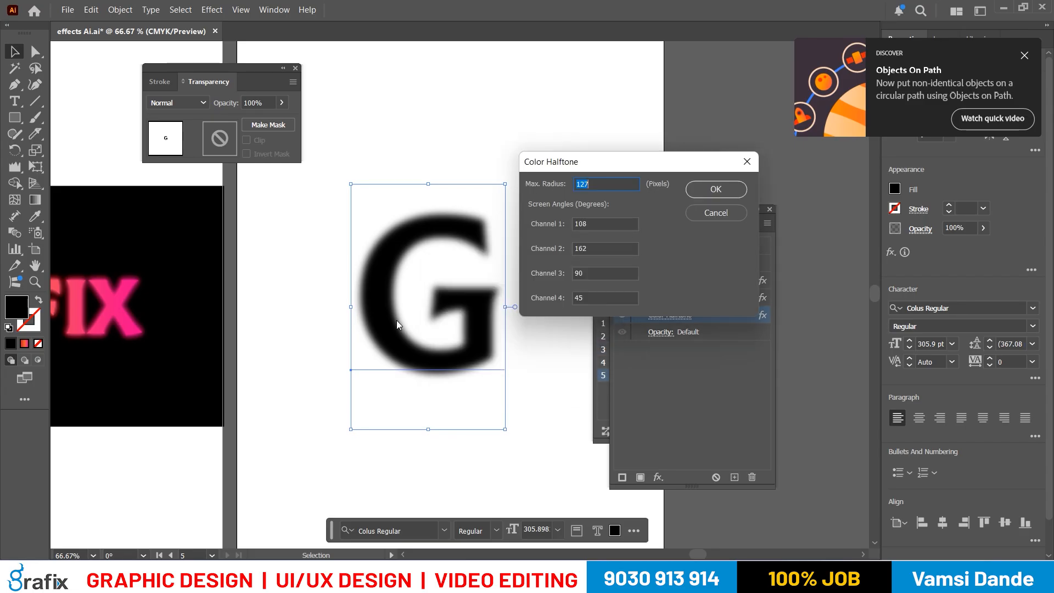
# - Set the Color Halftone maximum radius to 120 pixels and the screen angles of channels 1 to 4 to 150, 250, 60 and 85
pyautogui.write('120')
pyautogui.press('Tab')
pyautogui.write('150')
pyautogui.press('Tab')
pyautogui.write('250')
pyautogui.press('Tab')
pyautogui.write('60')
pyautogui.press('Tab')
pyautogui.write('85')
pyautogui.press('Return')
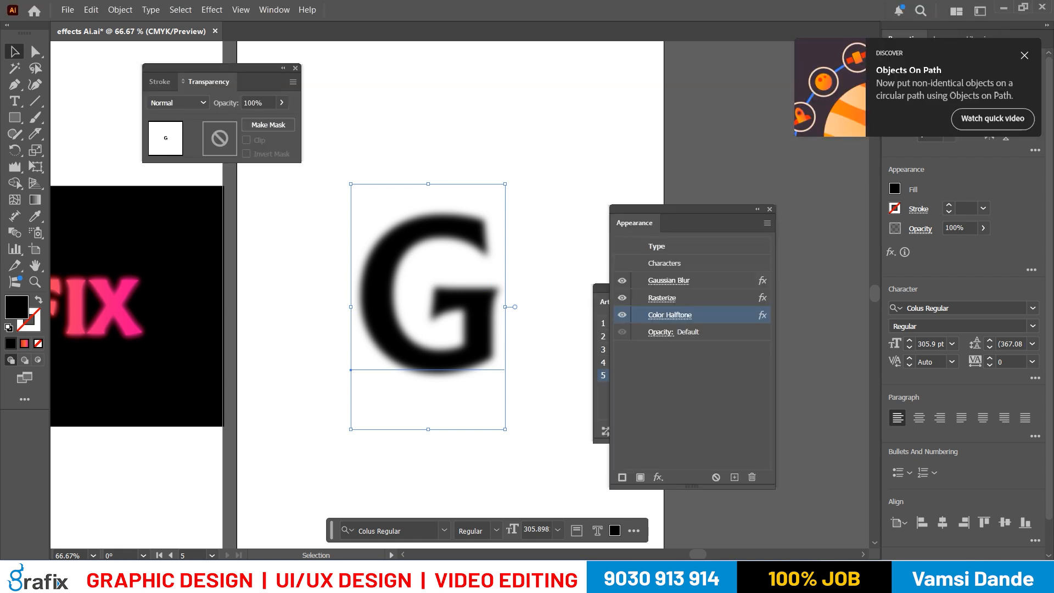
# - Open the Texturizer effect for the letter G and inspect the Canvas texture on the letter in the preview
pyautogui.click(207, 13)
pyautogui.moveTo(281, 358)
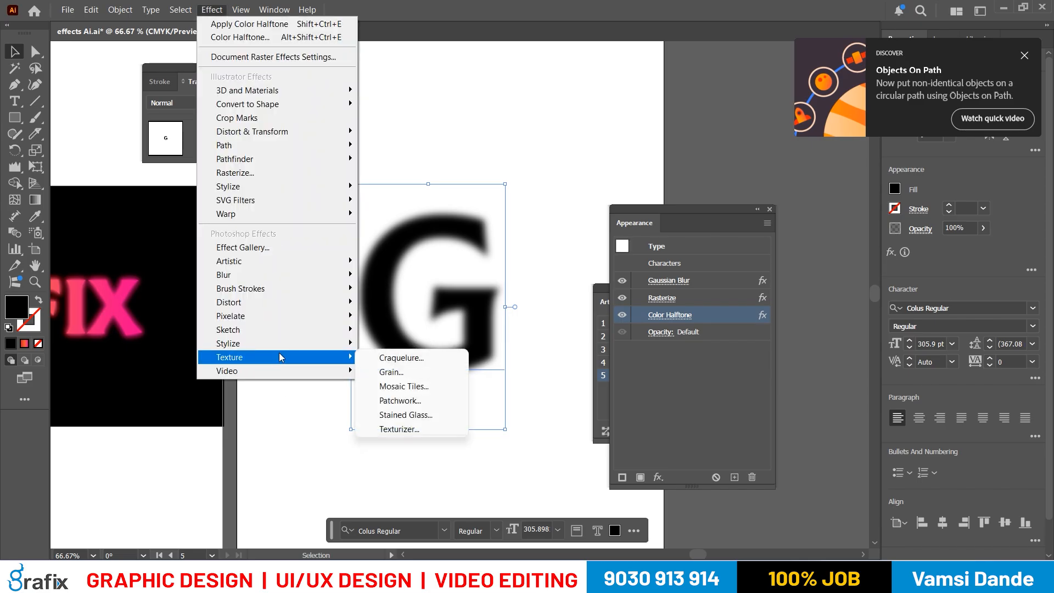
pyautogui.click(413, 429)
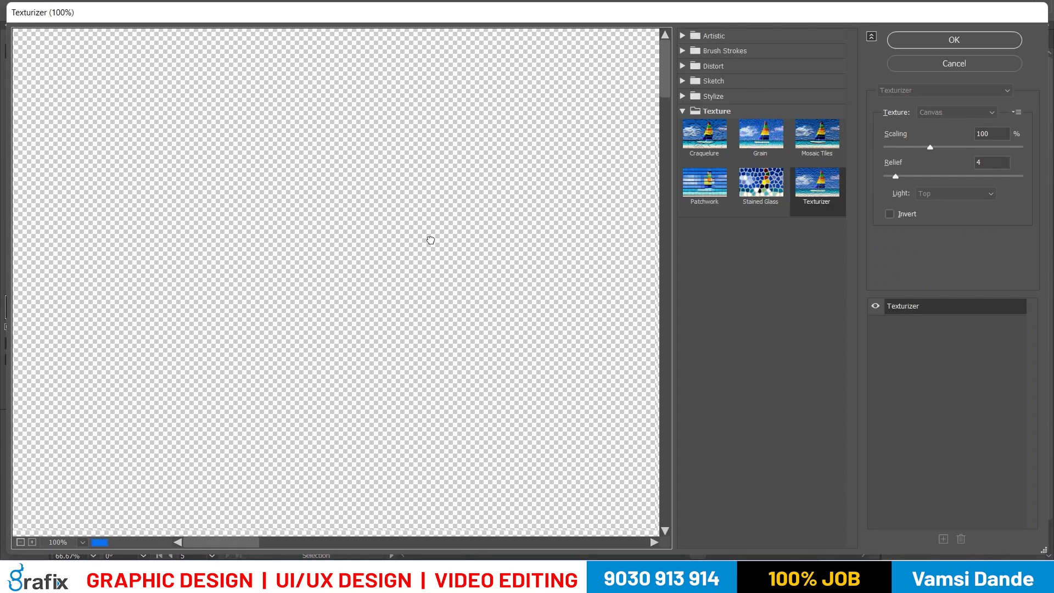
pyautogui.moveTo(431, 240); pyautogui.dragTo(302, 85)
pyautogui.moveTo(314, 318); pyautogui.dragTo(134, 88)
pyautogui.click(20, 543)
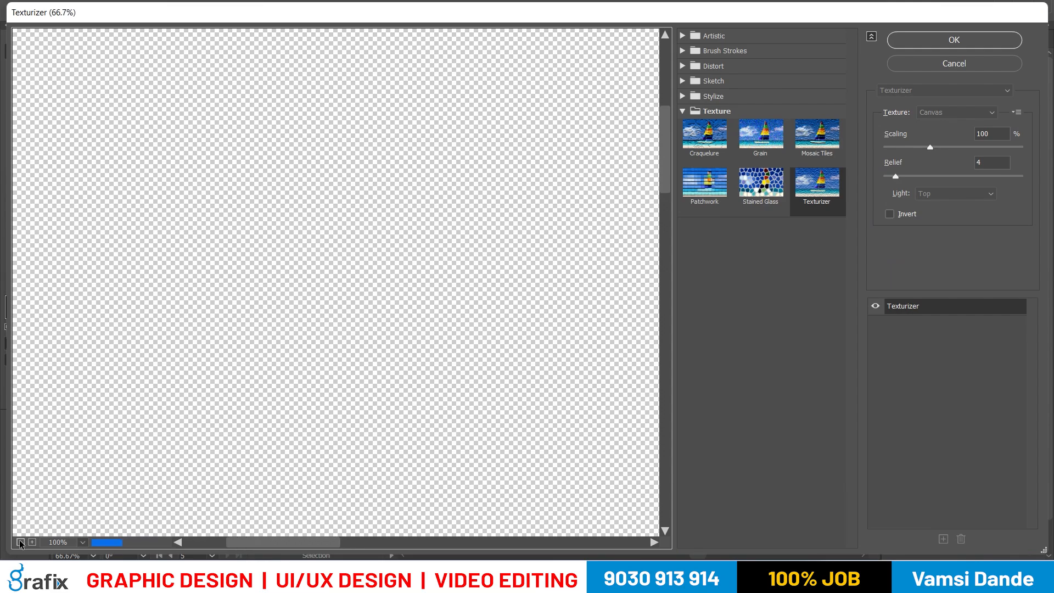
pyautogui.click(21, 542)
pyautogui.click(20, 543)
pyautogui.click(20, 543)
pyautogui.click(20, 542)
pyautogui.click(21, 543)
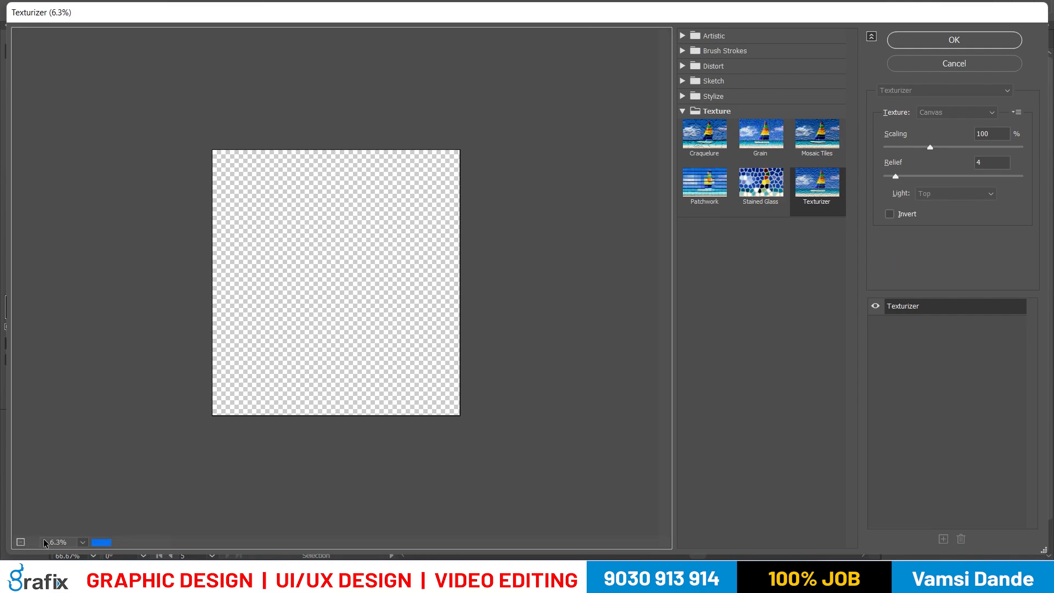
pyautogui.click(32, 542)
pyautogui.click(33, 543)
pyautogui.click(32, 543)
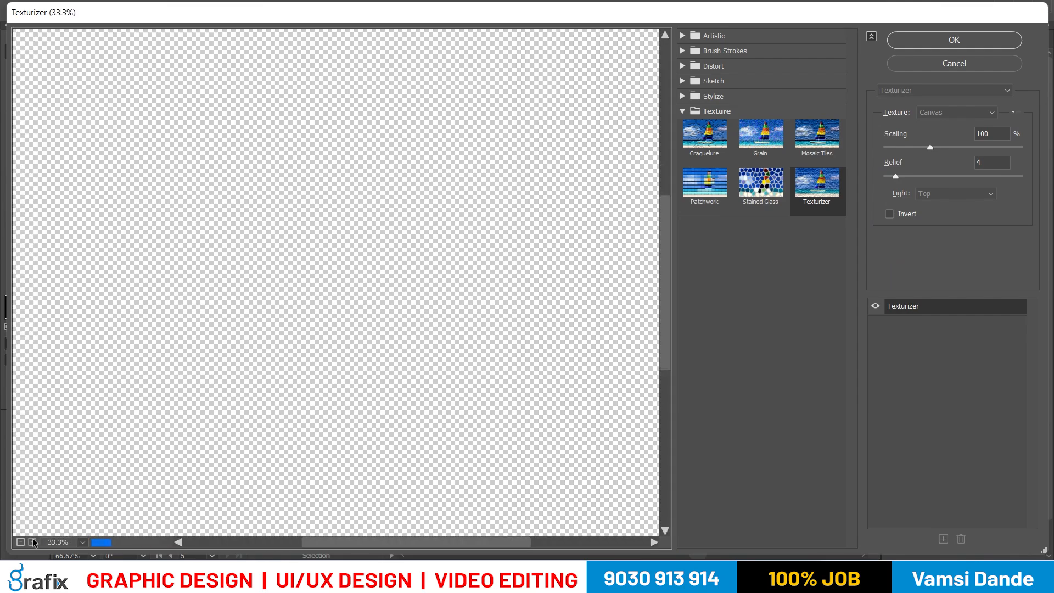
pyautogui.click(33, 543)
pyautogui.click(33, 542)
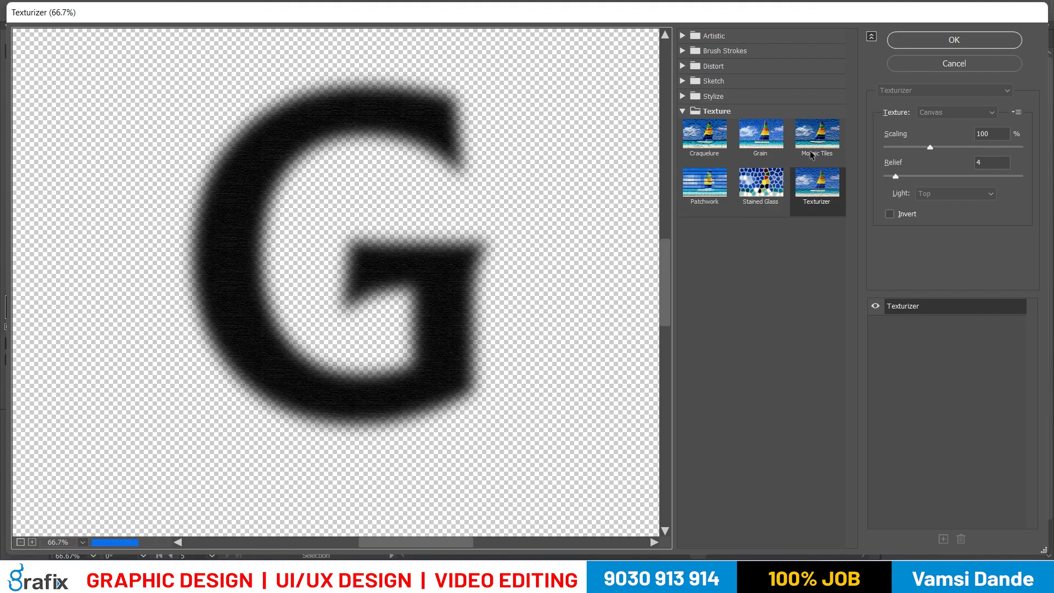
# - Preview the Grain and Mosaic Tiles textures, and apply a Canvas Texturizer with 115% scaling and relief 12 to the letter G
pyautogui.click(767, 141)
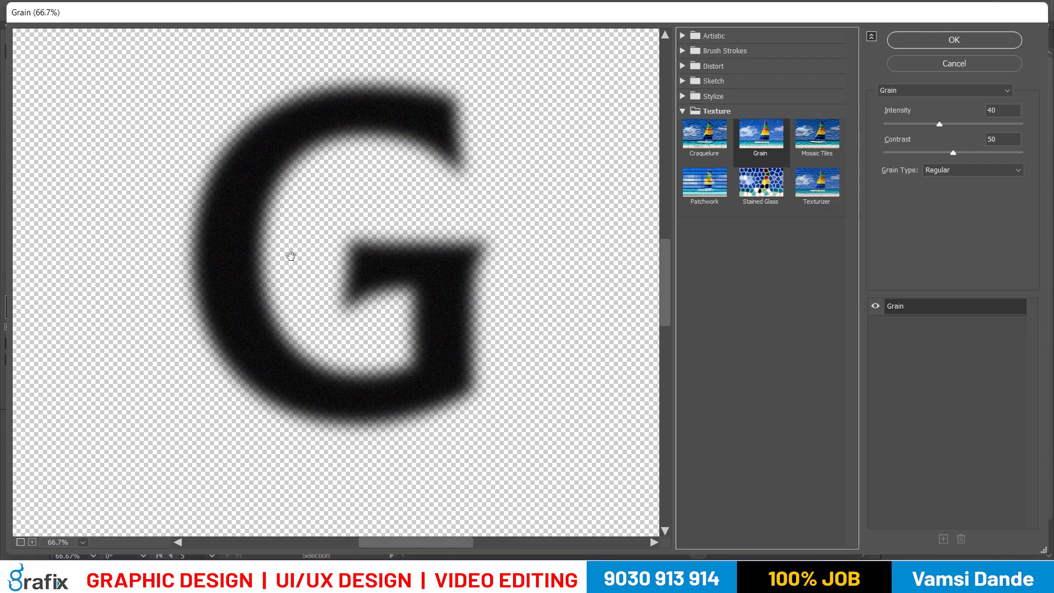
pyautogui.click(813, 139)
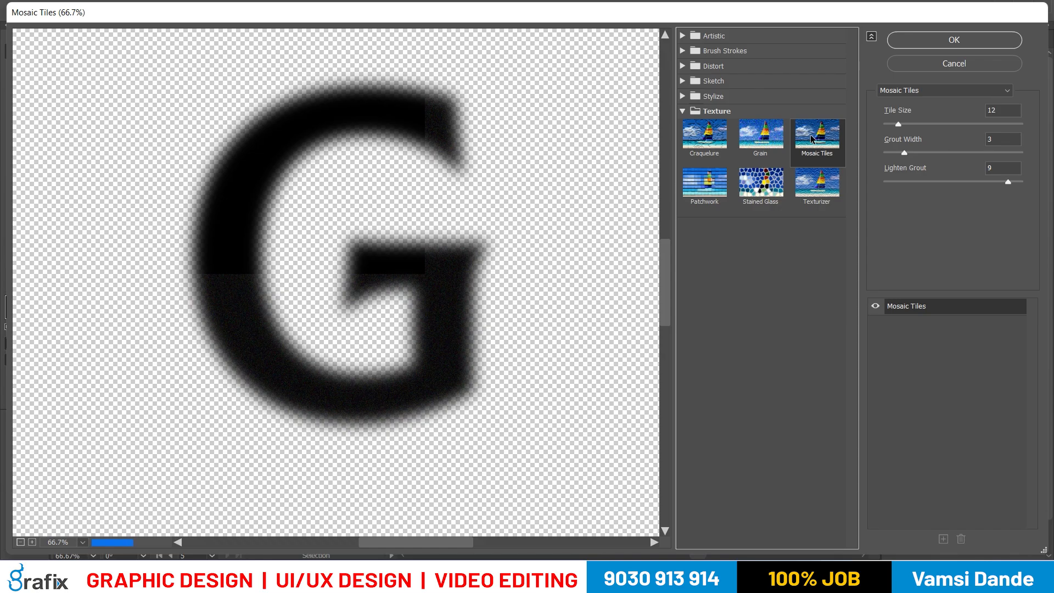
pyautogui.click(815, 188)
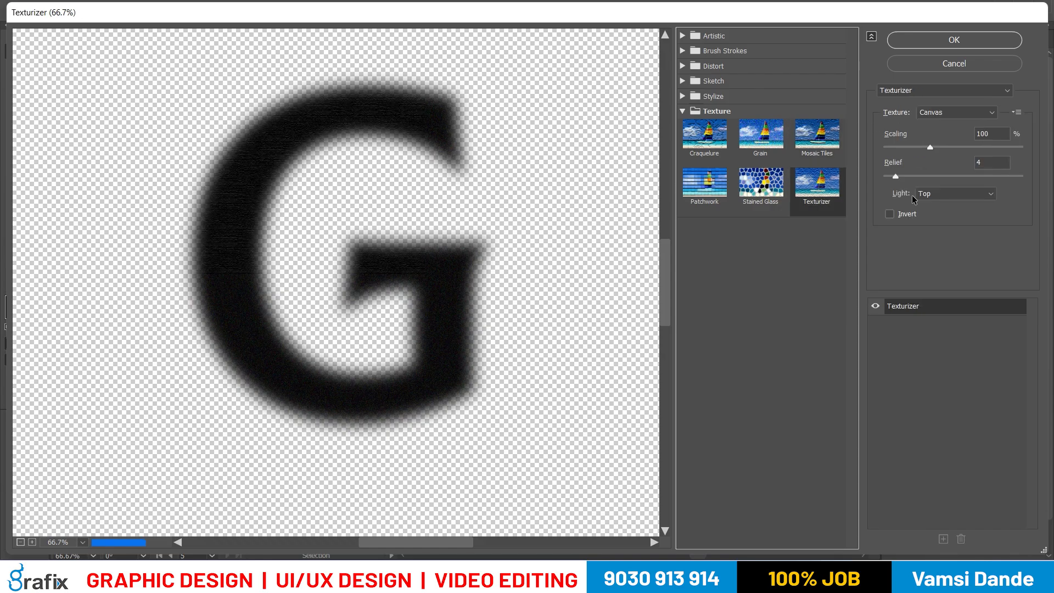
pyautogui.click(916, 176)
pyautogui.click(940, 147)
pyautogui.click(942, 147)
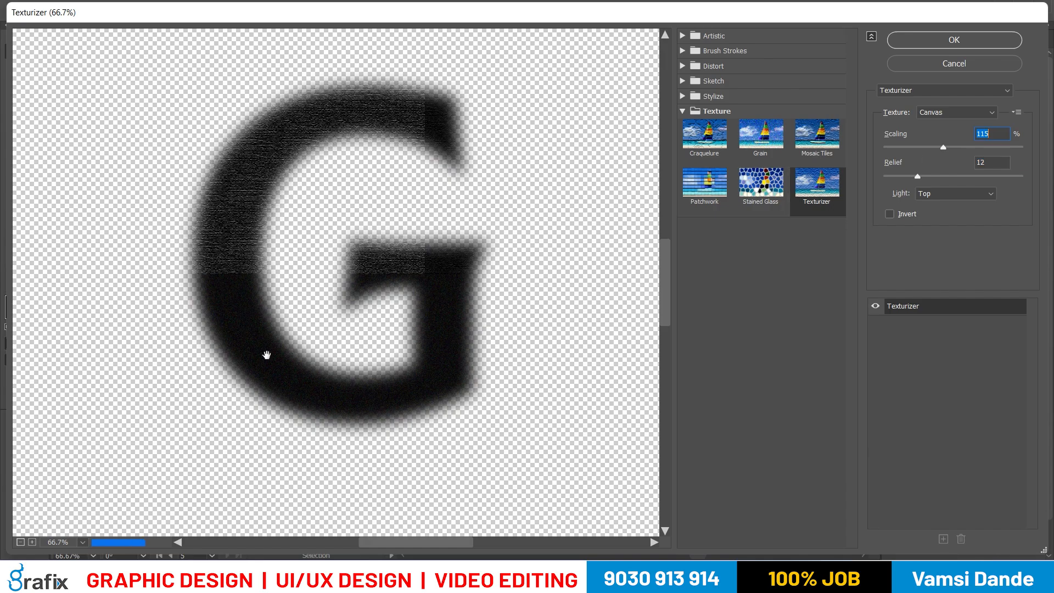
pyautogui.click(978, 39)
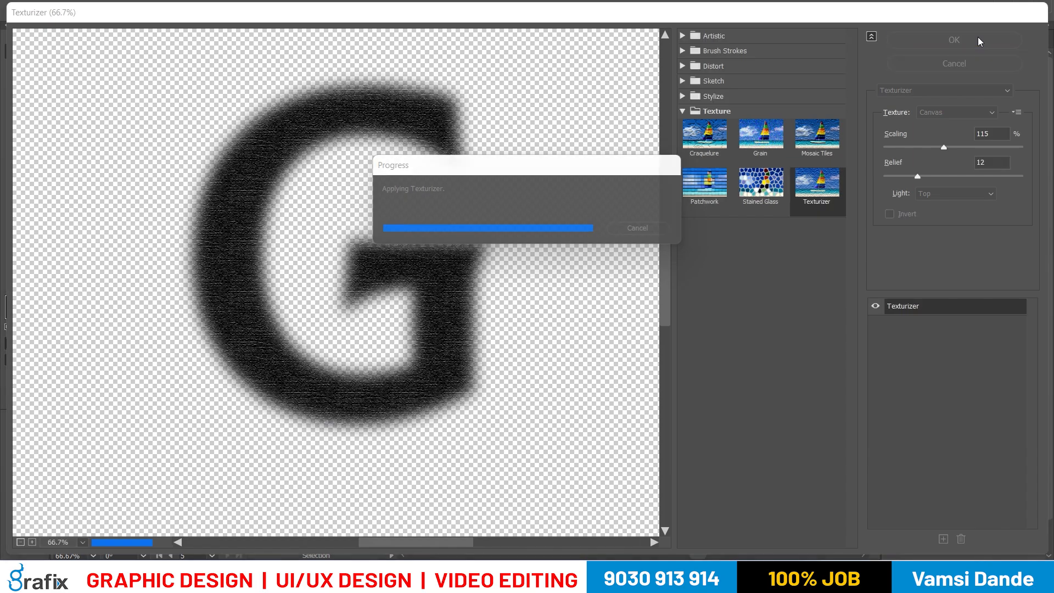